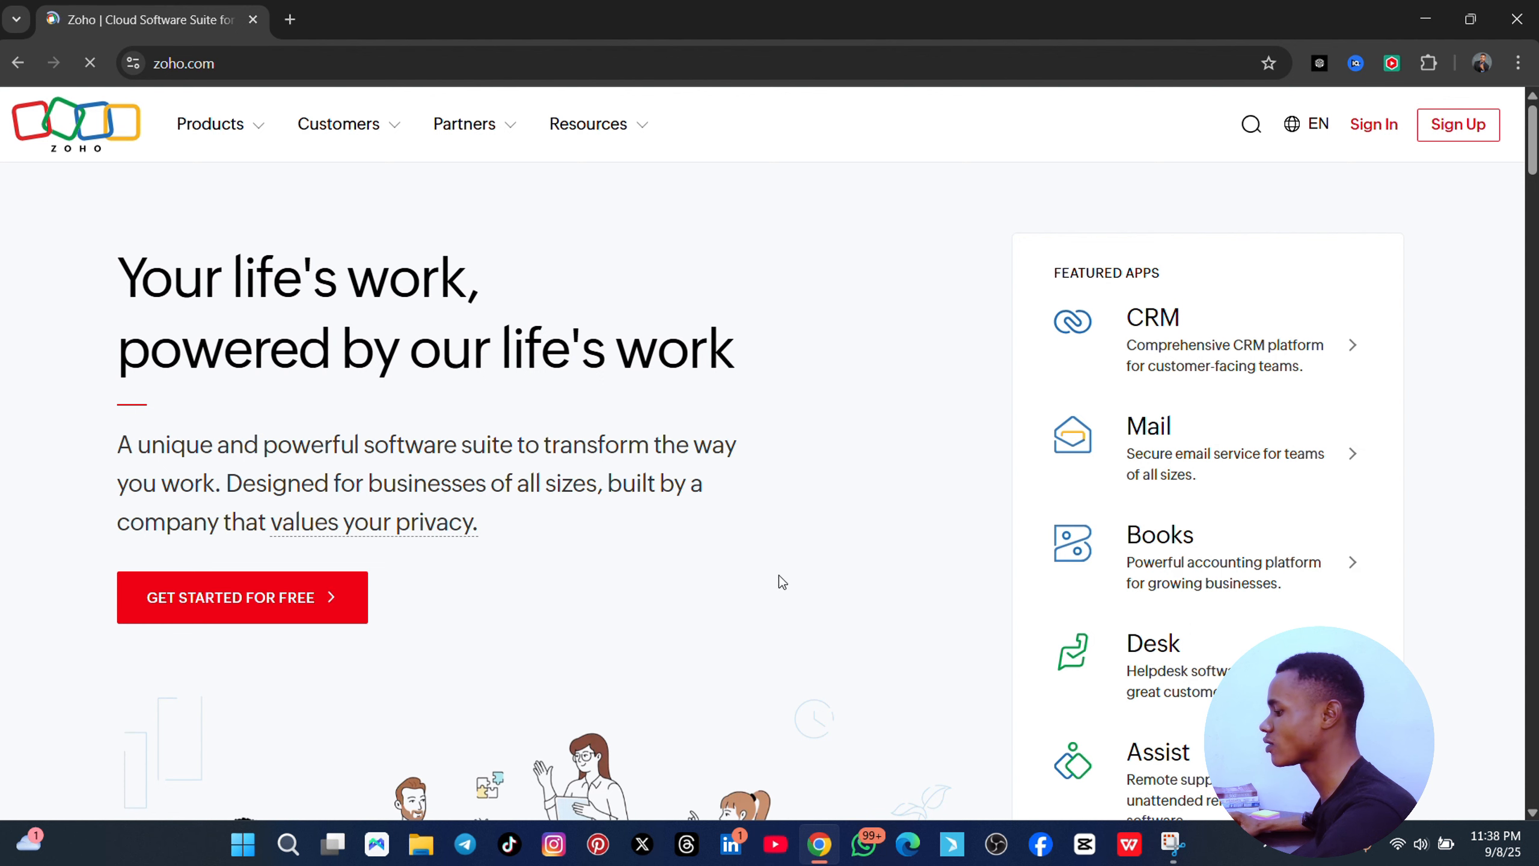
- Start the free Zoho sign-up and continue with the chosen Google account
left_click(270, 598)
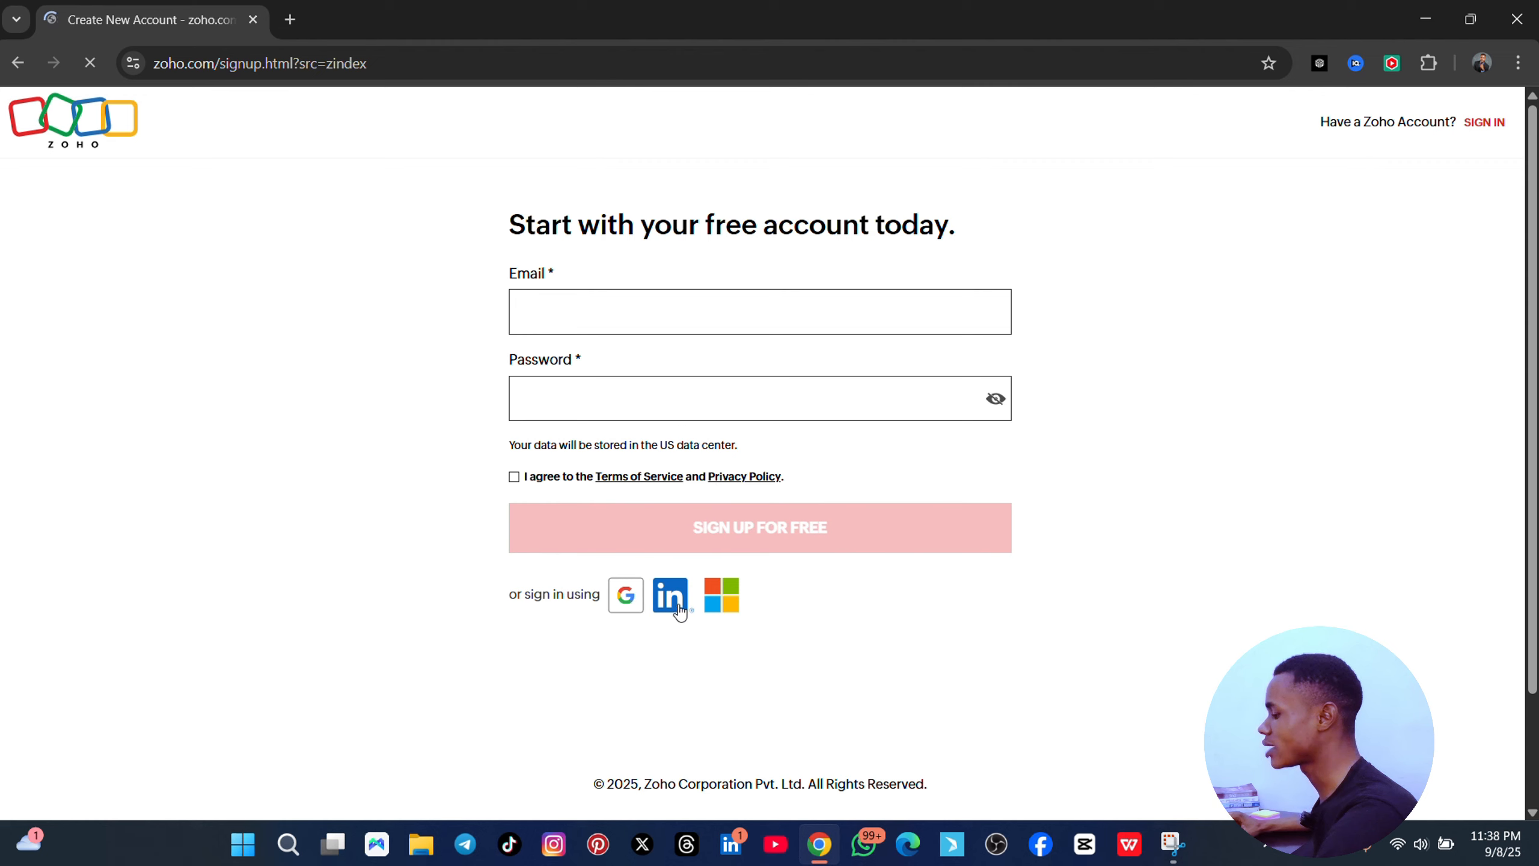
left_click(634, 608)
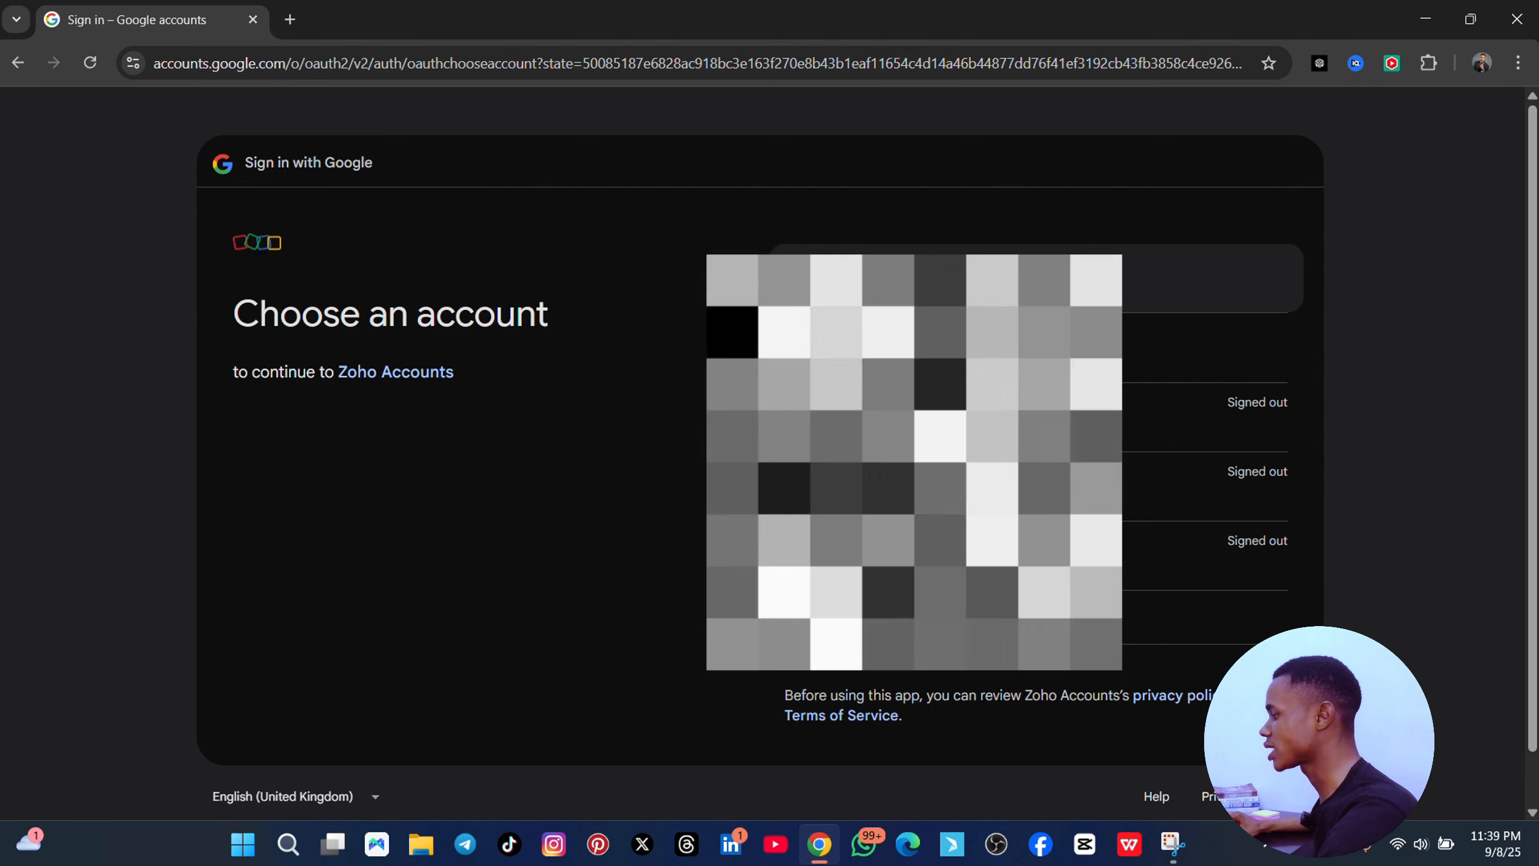
left_click(916, 279)
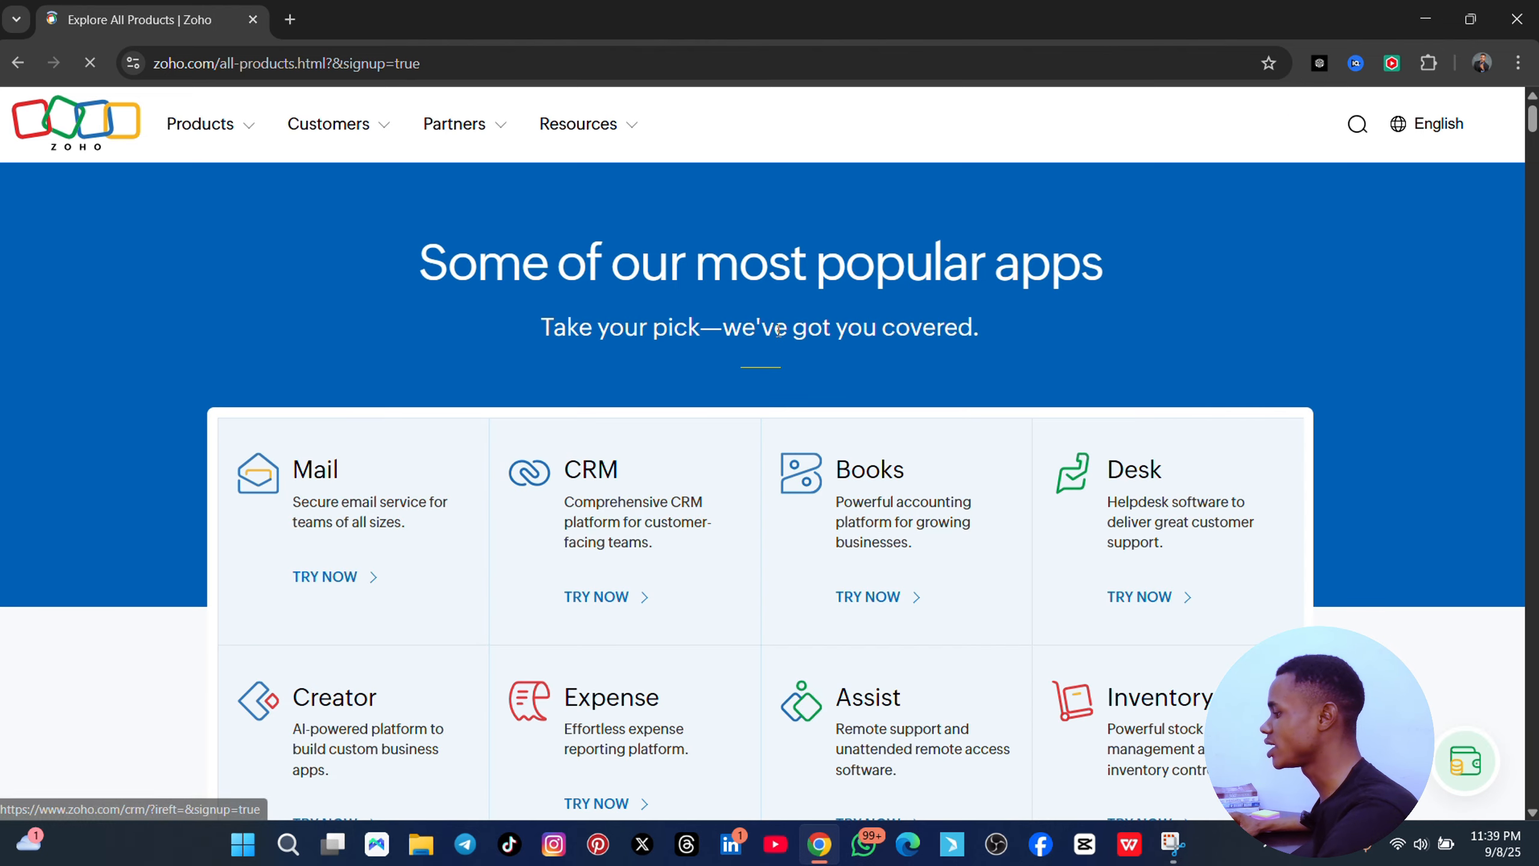
- Browse the All Products page to reach the CRM entry and its free trial
scroll(1100, 354, "down", 10)
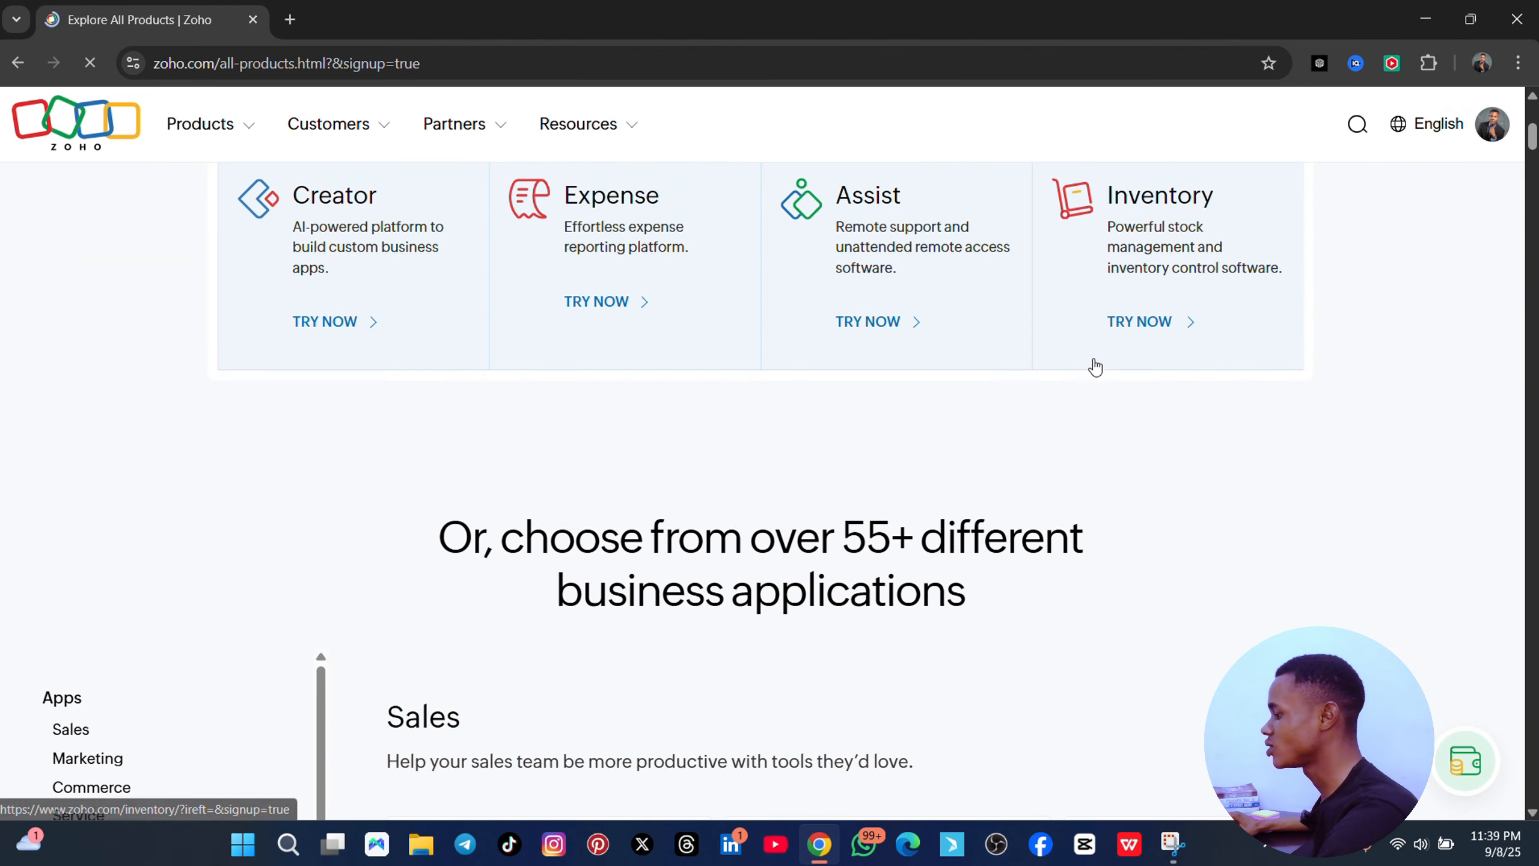
scroll(1067, 377, "down", 7)
scroll(821, 395, "up", 14)
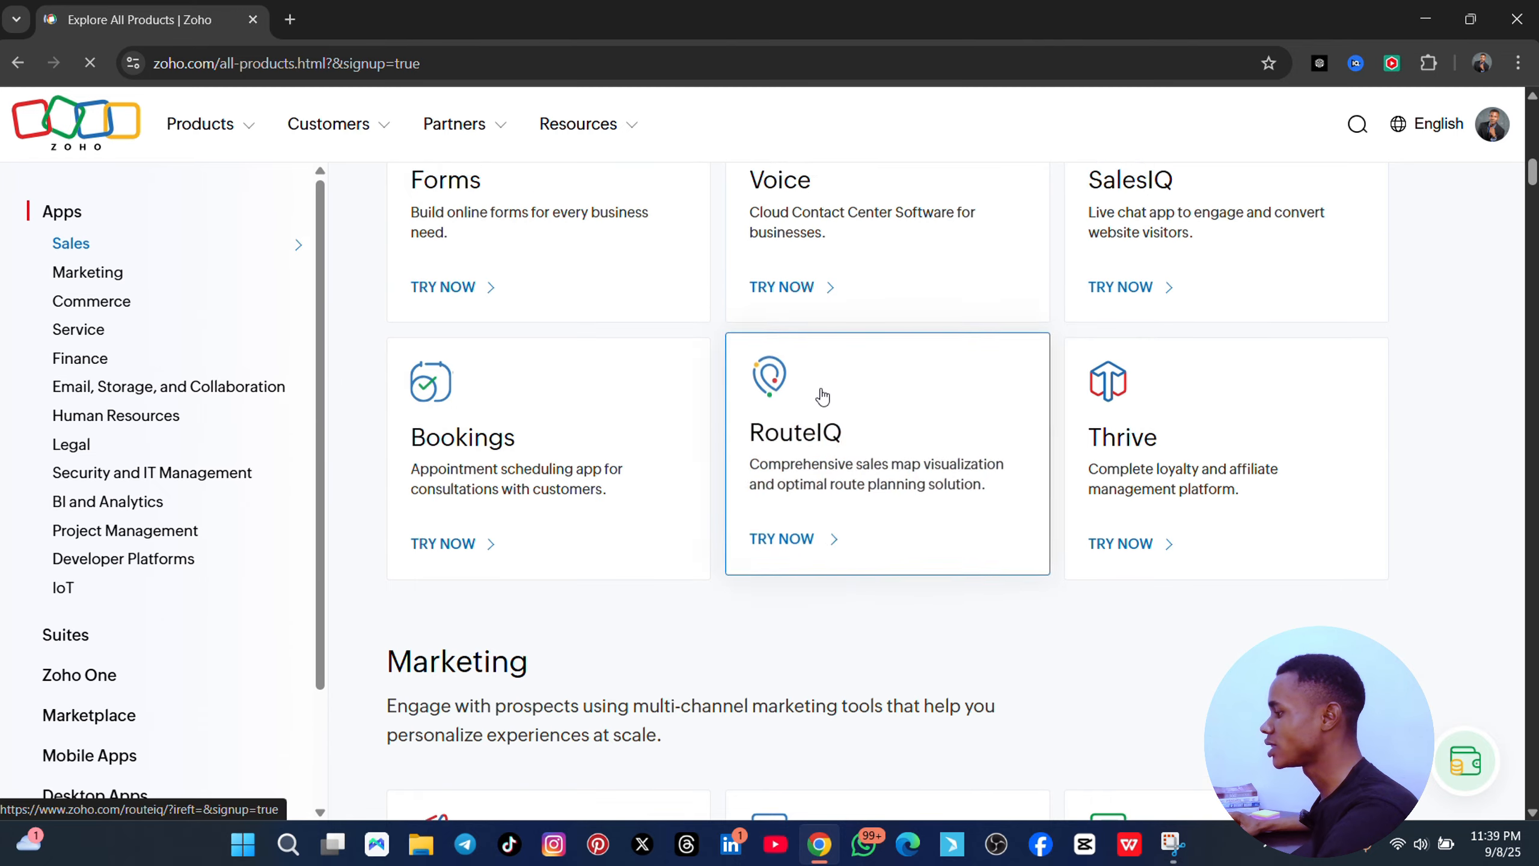
scroll(685, 382, "up", 8)
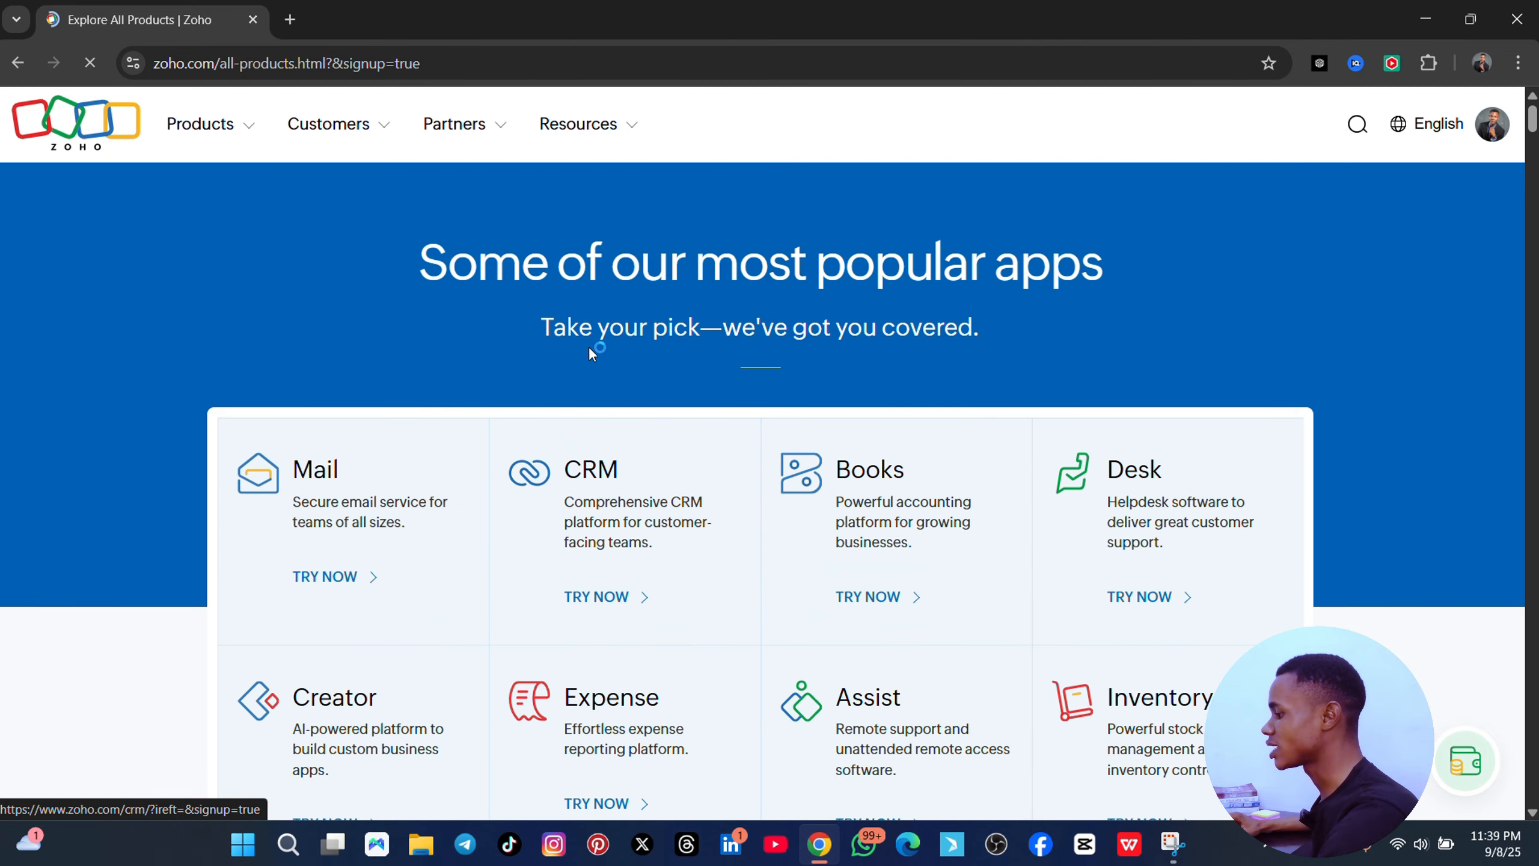
scroll(491, 333, "down", 4)
scroll(486, 340, "up", 5)
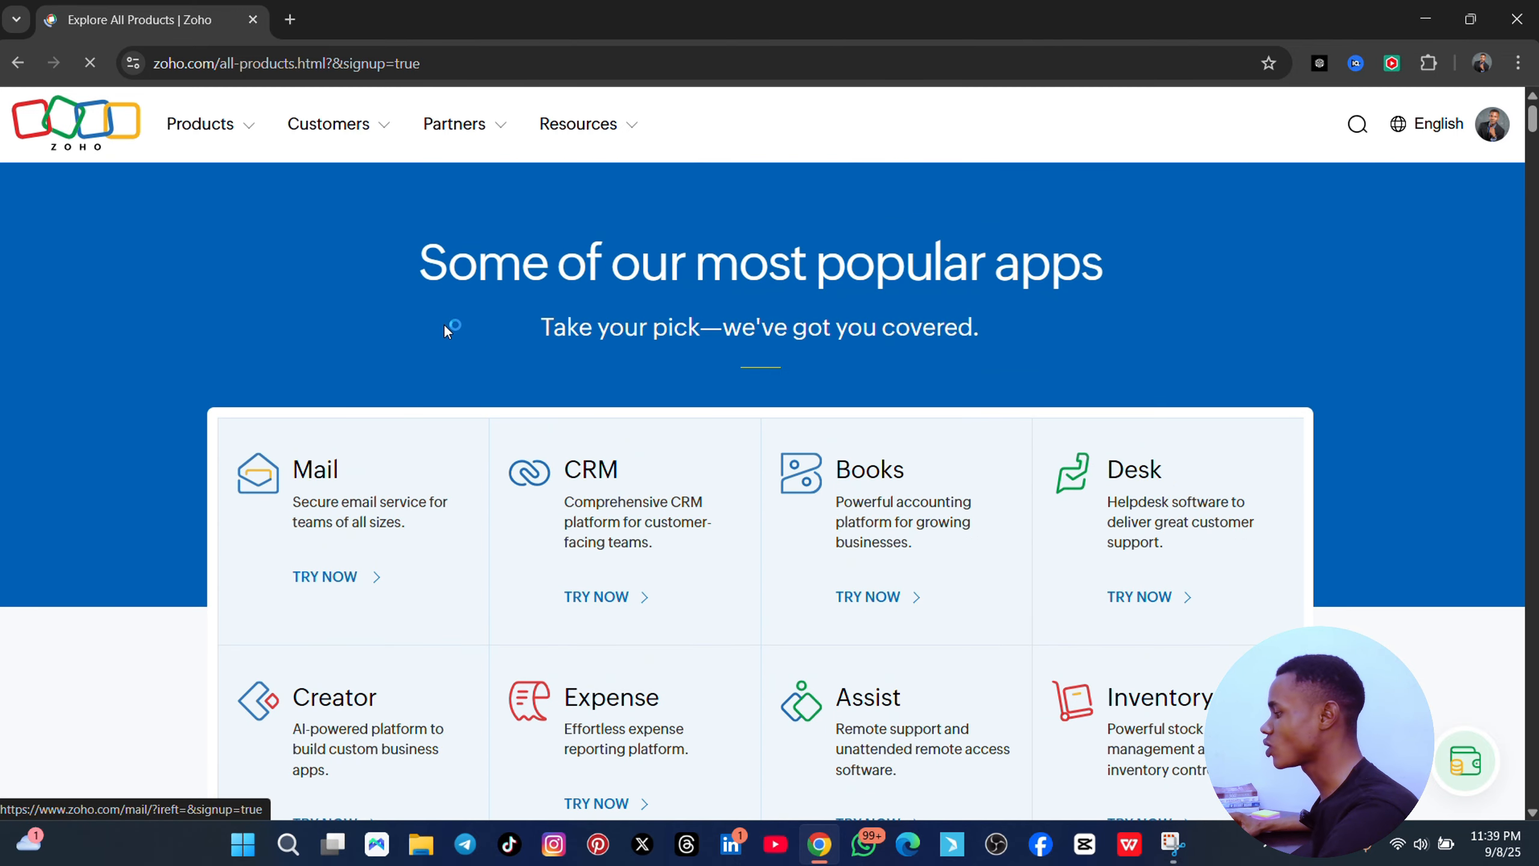
scroll(303, 303, "down", 2)
scroll(302, 308, "up", 2)
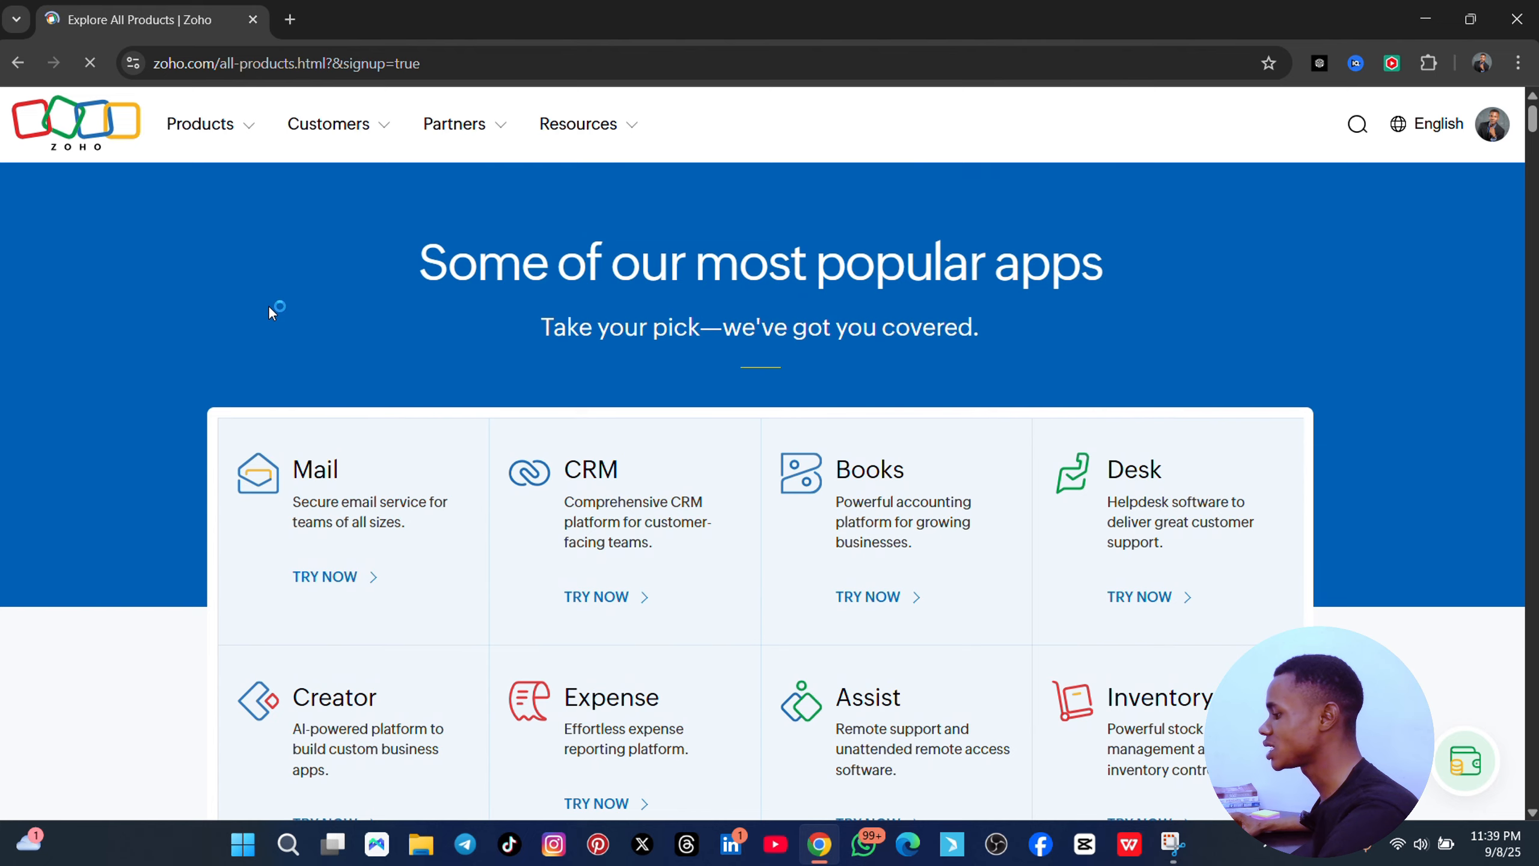
scroll(268, 308, "down", 2)
scroll(241, 327, "down", 3)
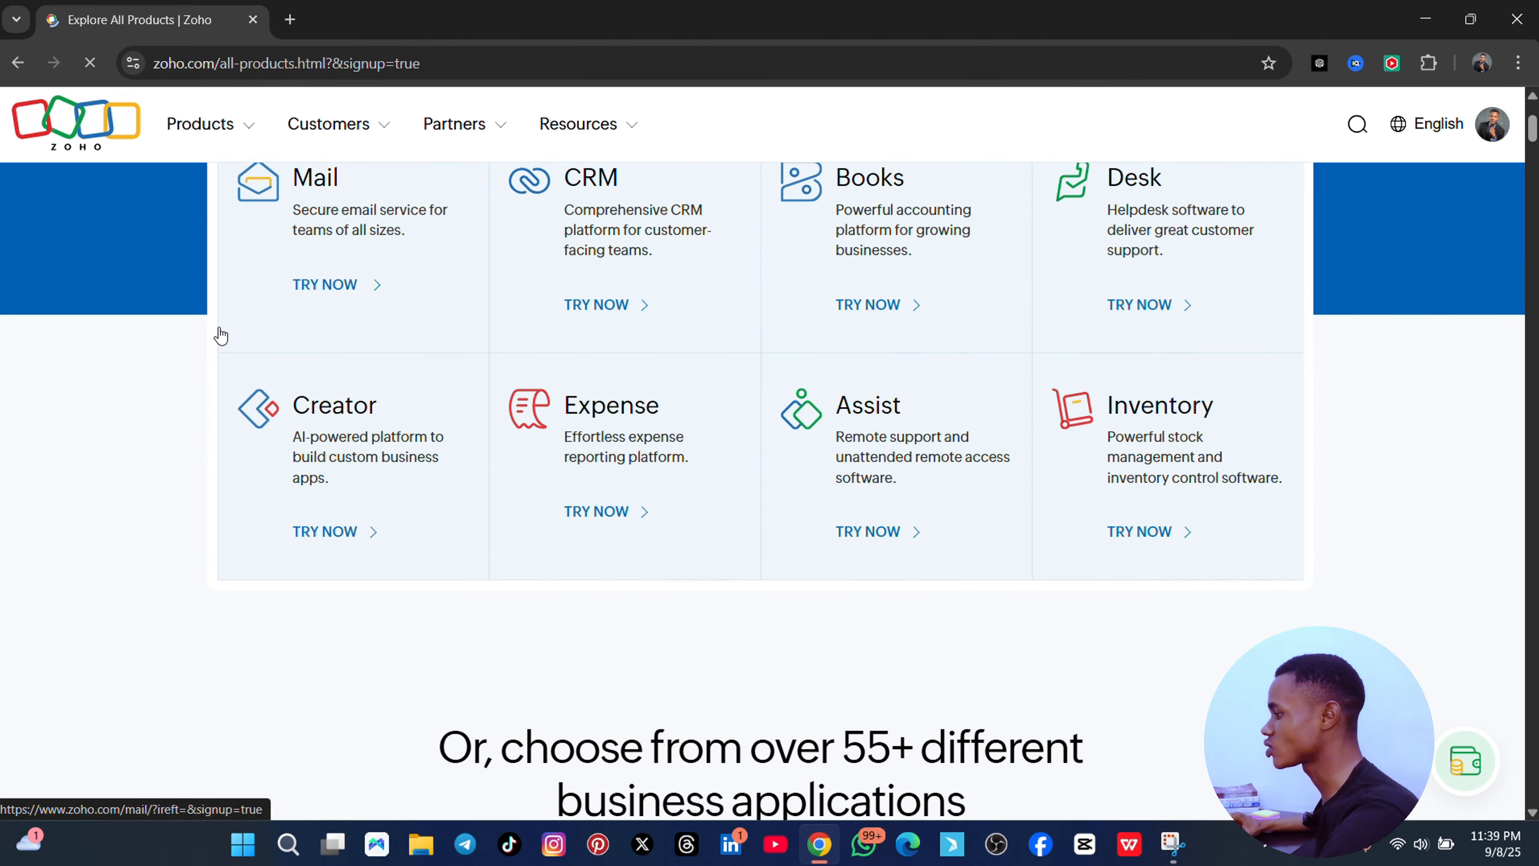
scroll(360, 333, "up", 3)
scroll(388, 347, "down", 10)
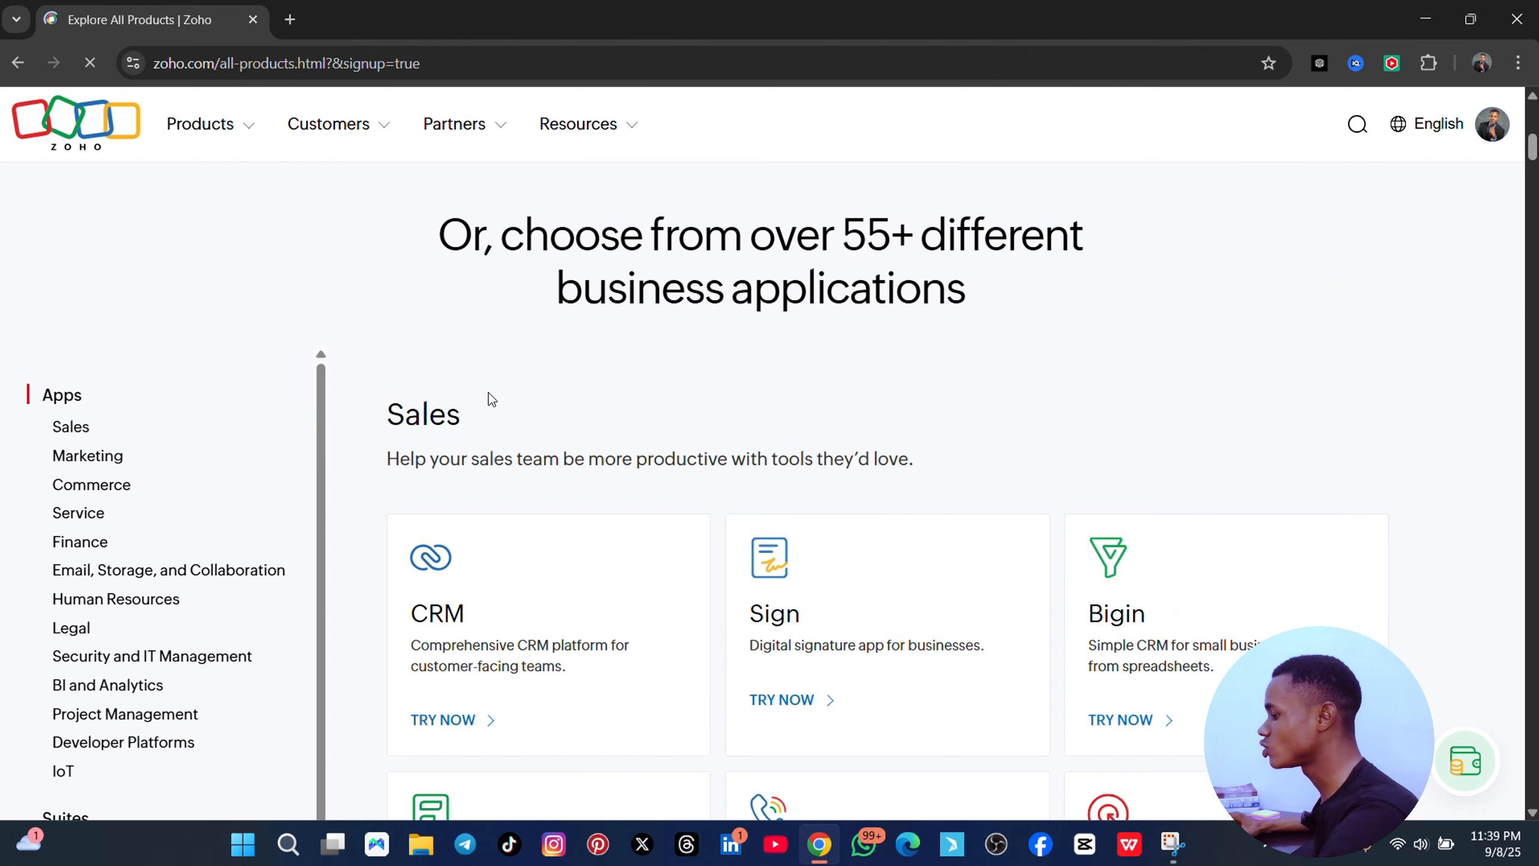
scroll(488, 392, "up", 8)
scroll(636, 247, "up", 5)
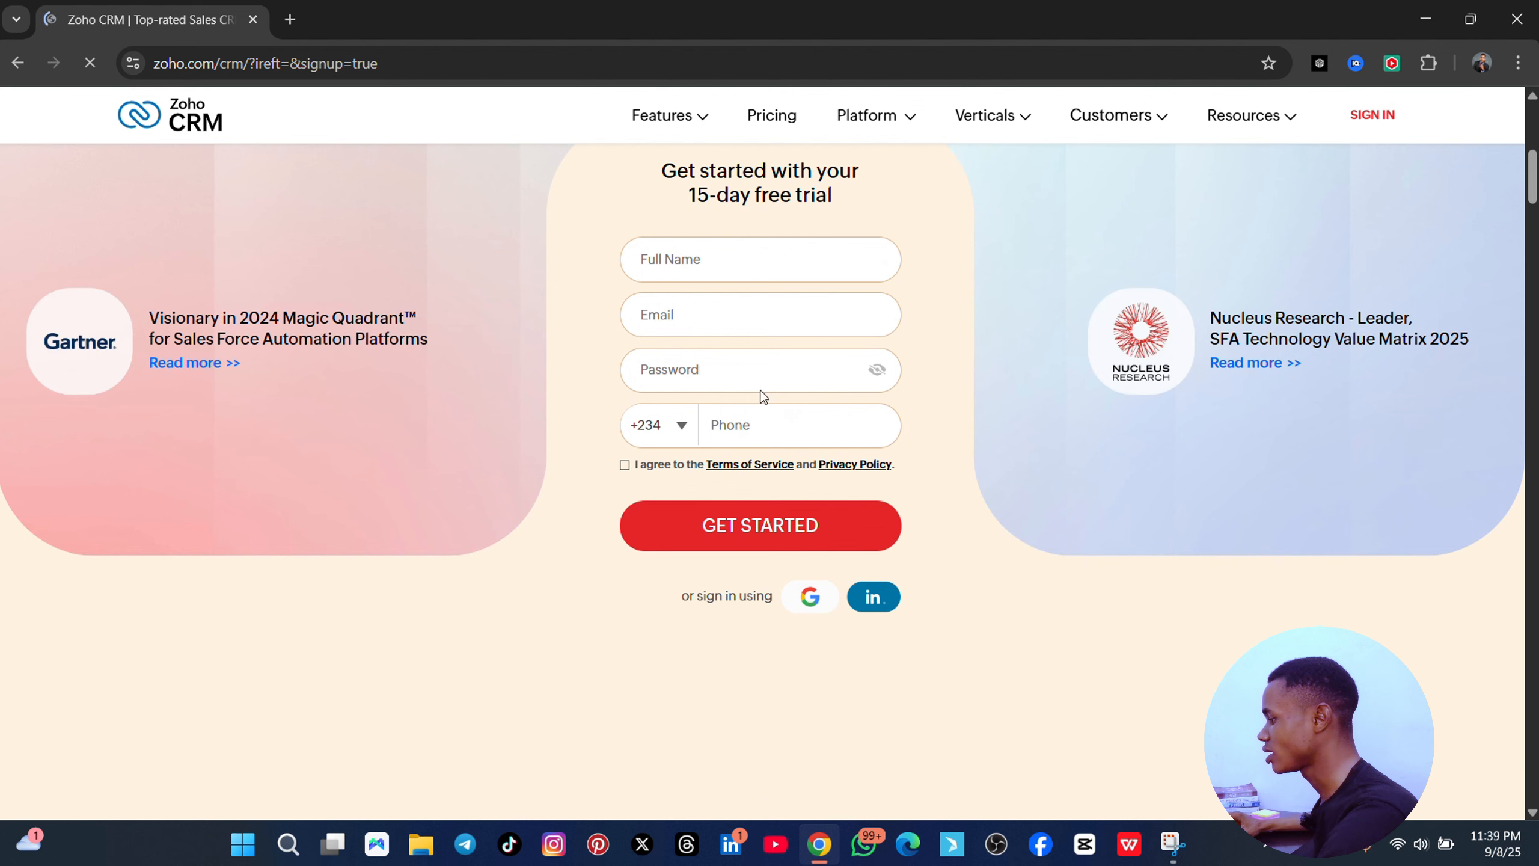
- Return to the top of the CRM product page and launch Access Zoho CRM in a new tab
scroll(686, 269, "up", 5)
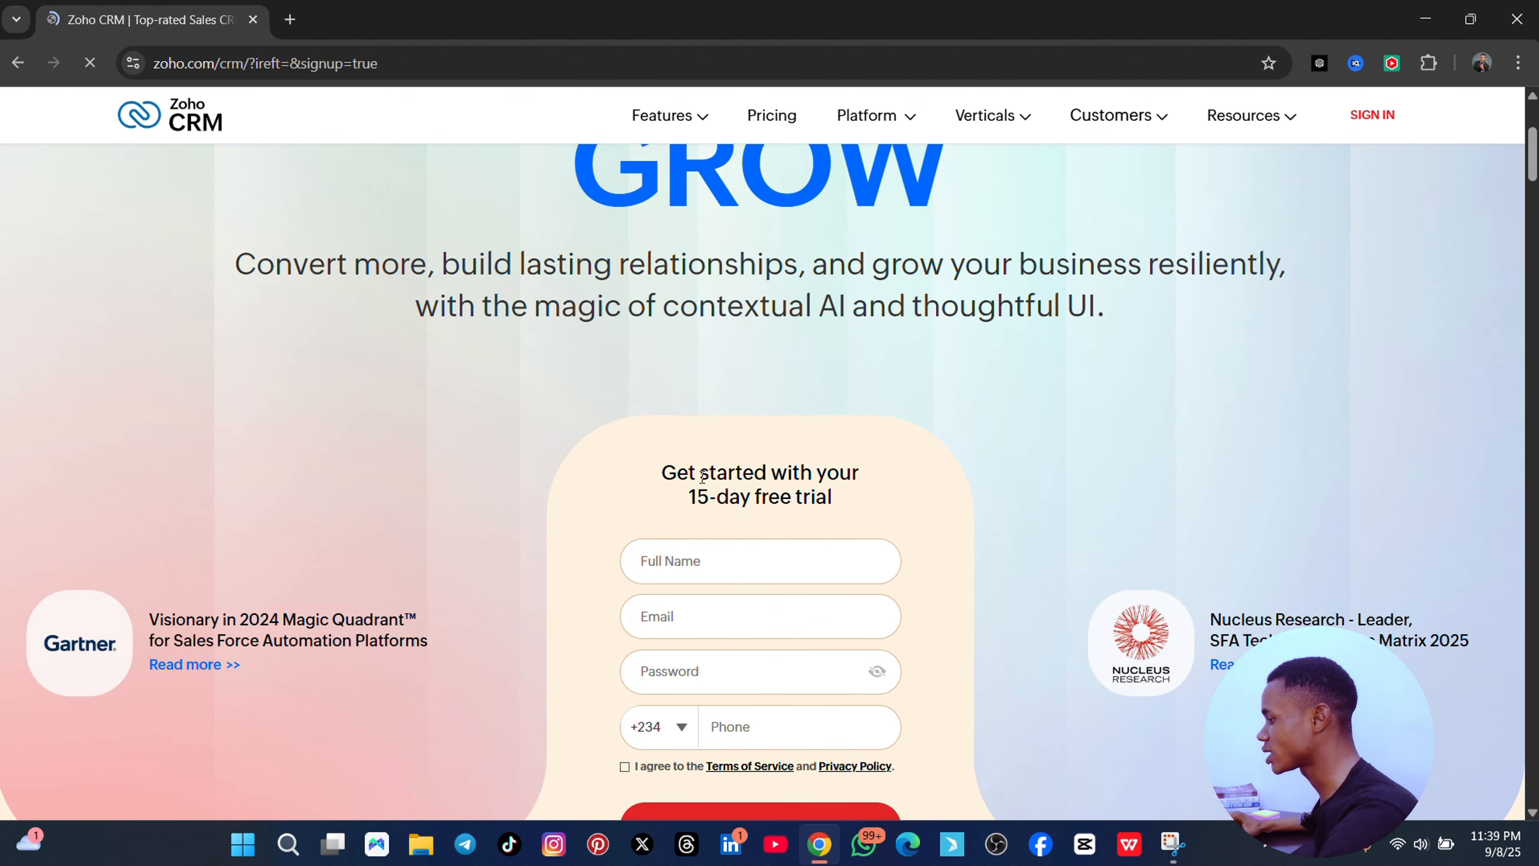
scroll(703, 477, "down", 5)
scroll(816, 481, "down", 3)
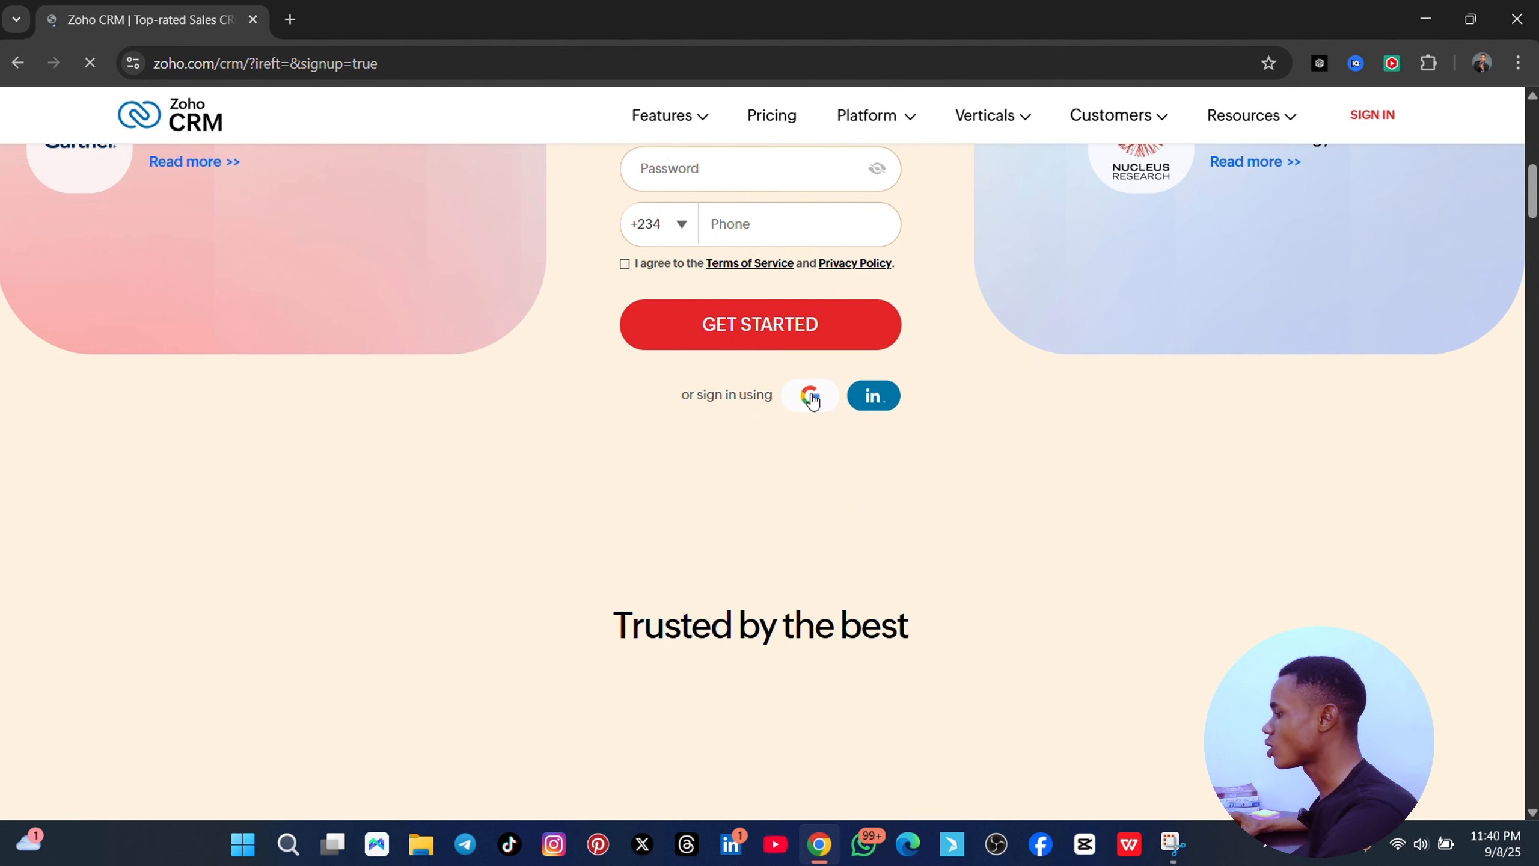
scroll(813, 398, "up", 8)
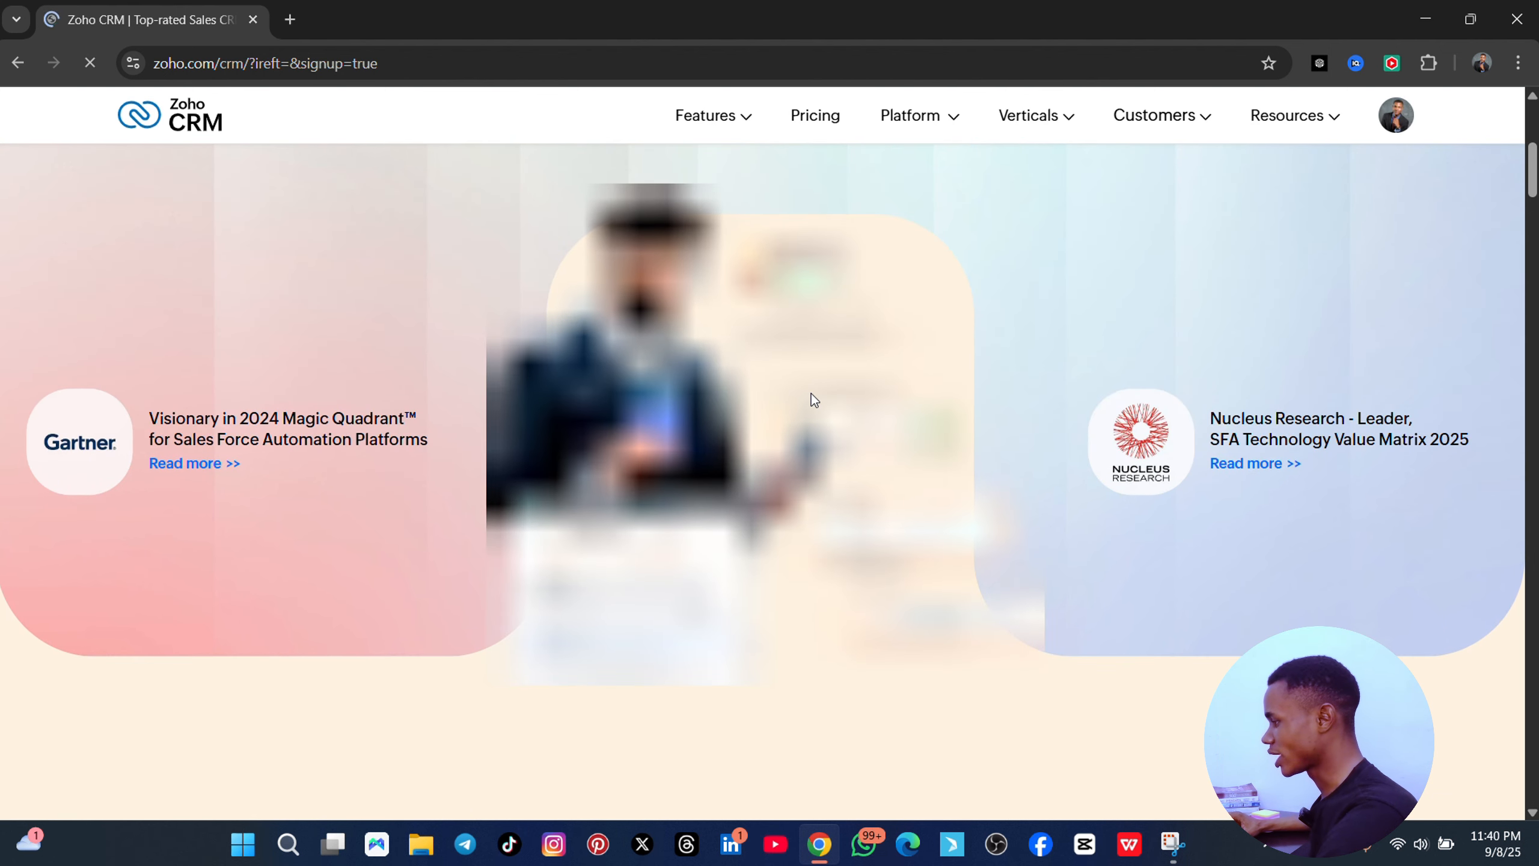
scroll(805, 395, "down", 8)
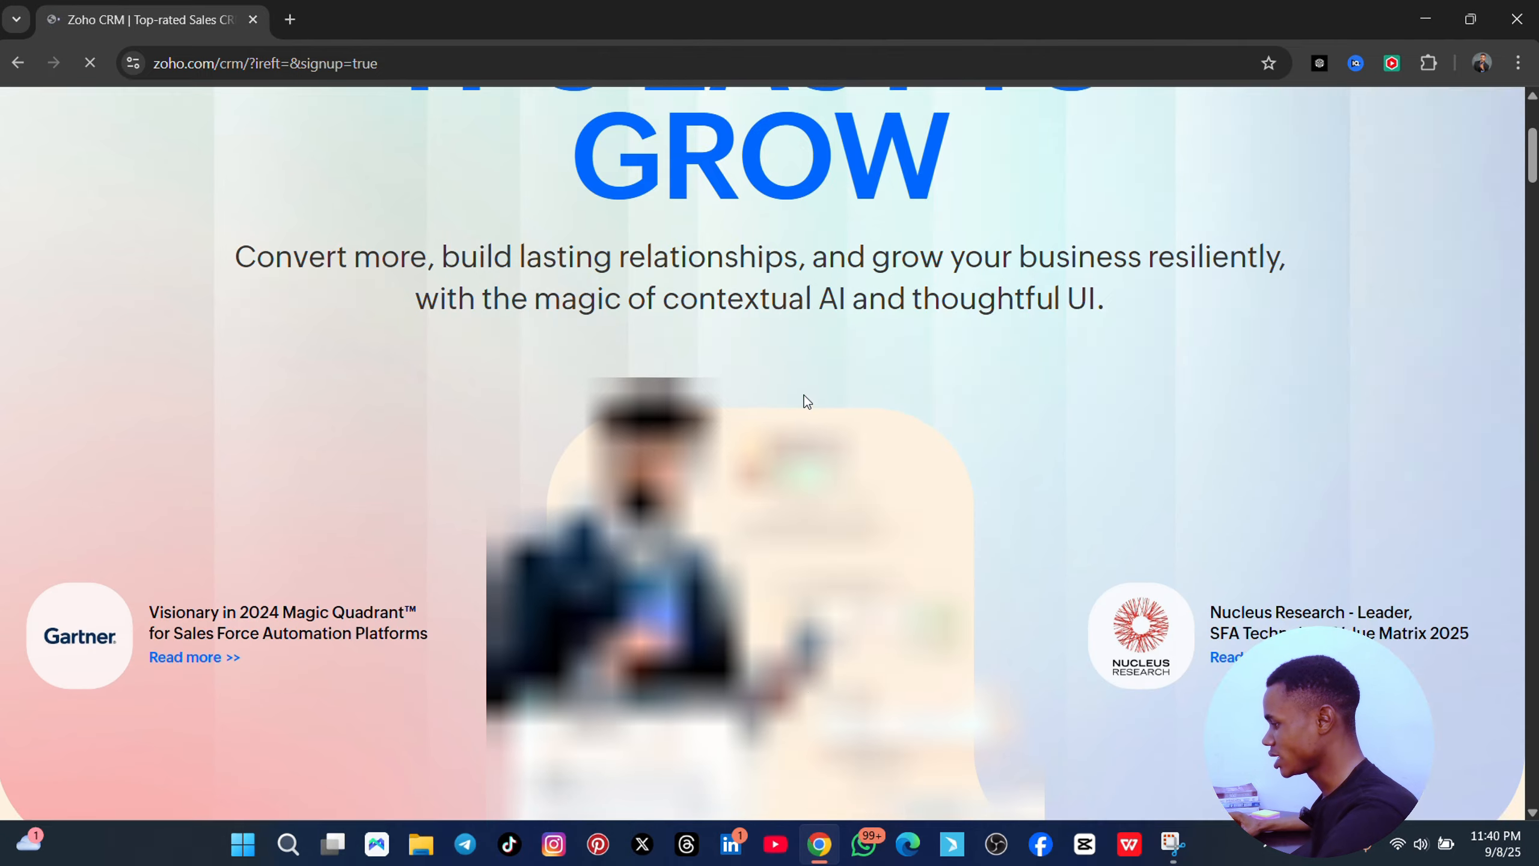
scroll(804, 401, "down", 10)
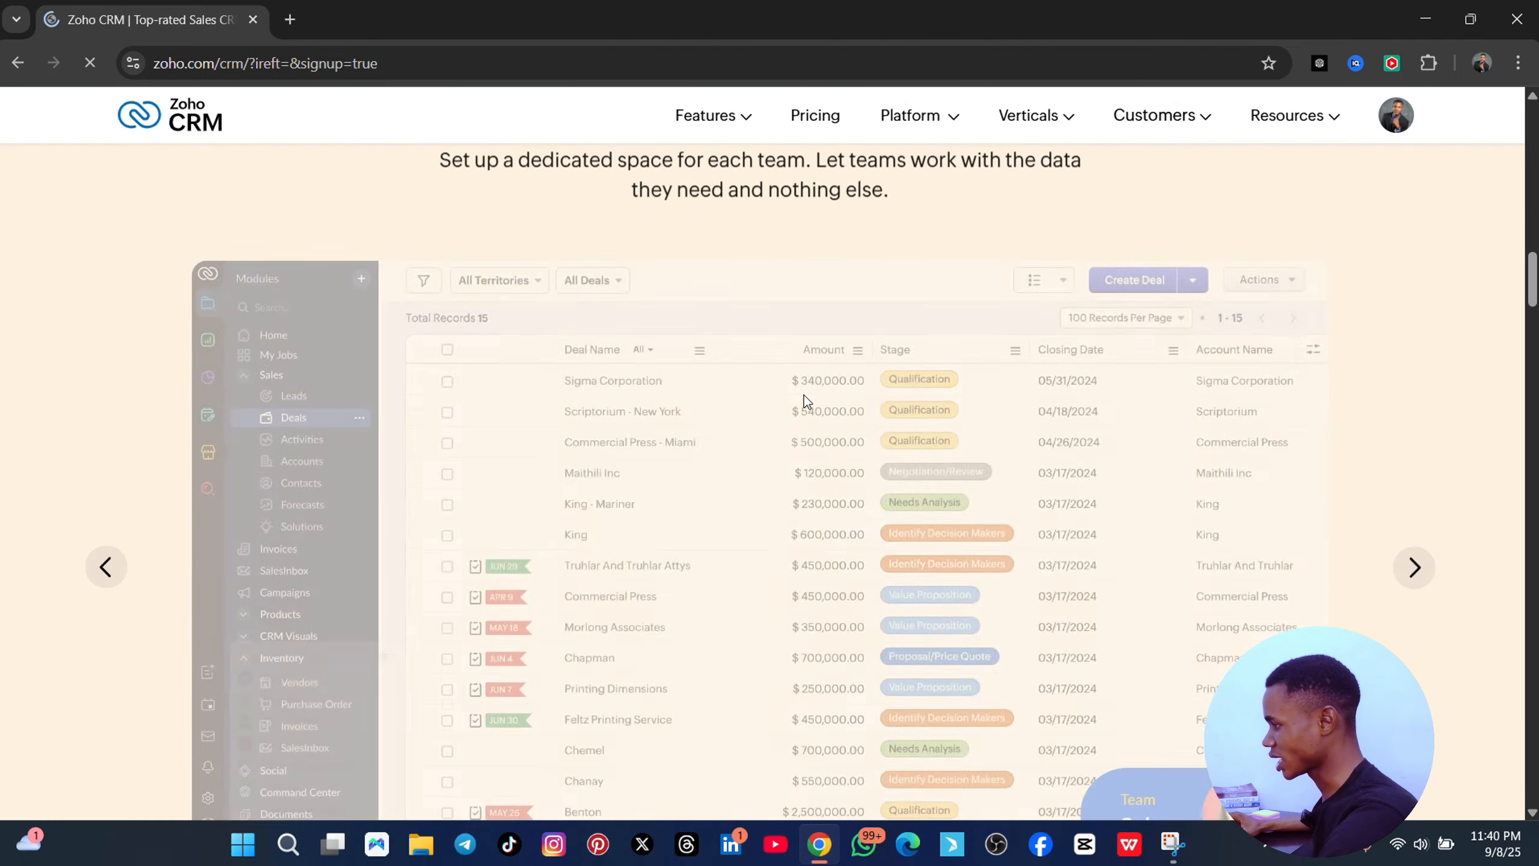
scroll(803, 394, "down", 10)
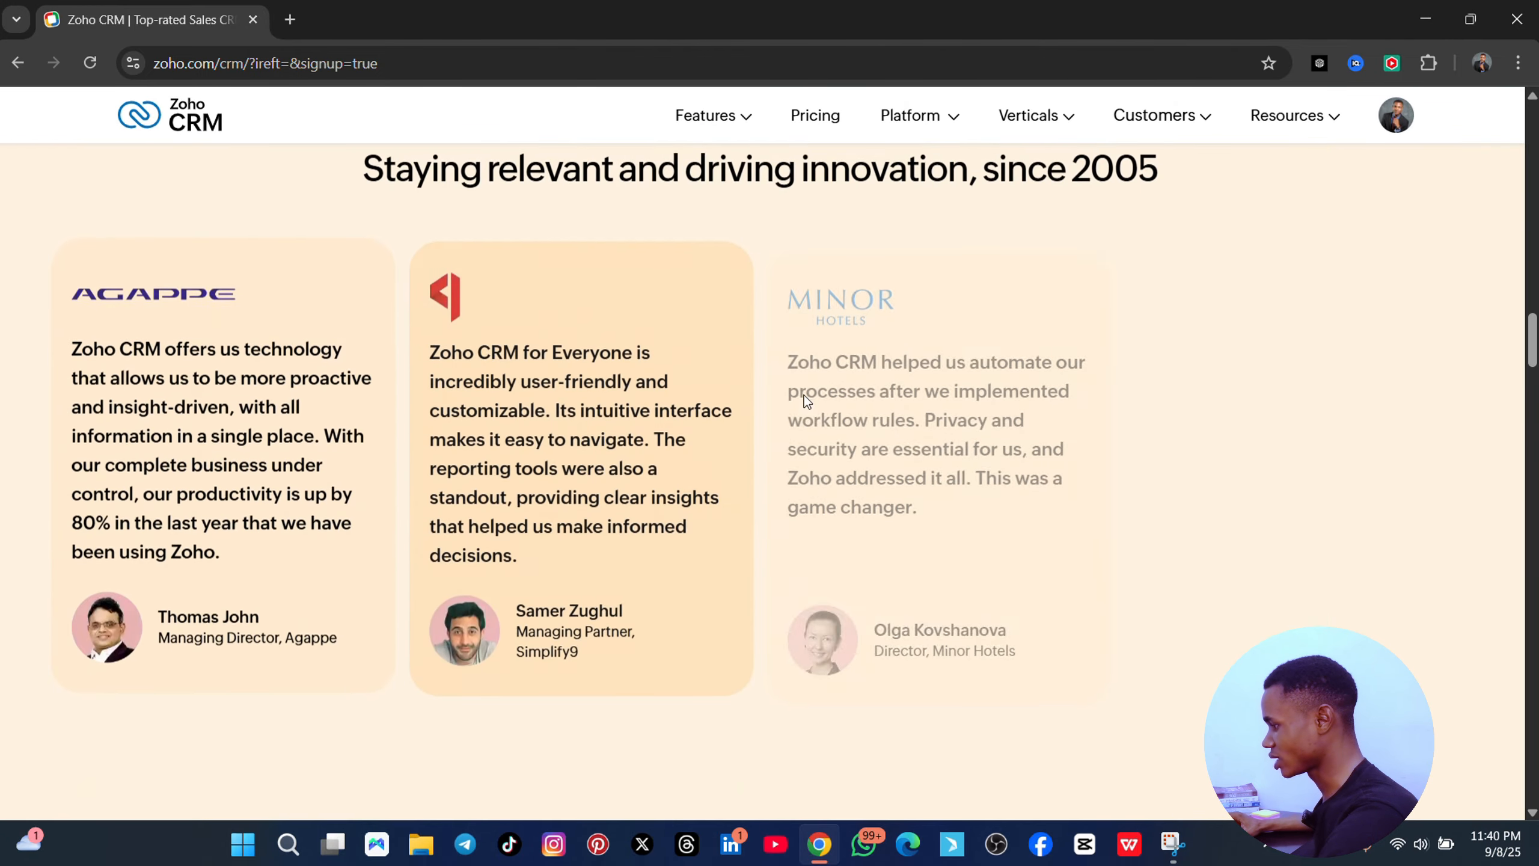
scroll(804, 395, "up", 10)
scroll(739, 405, "up", 12)
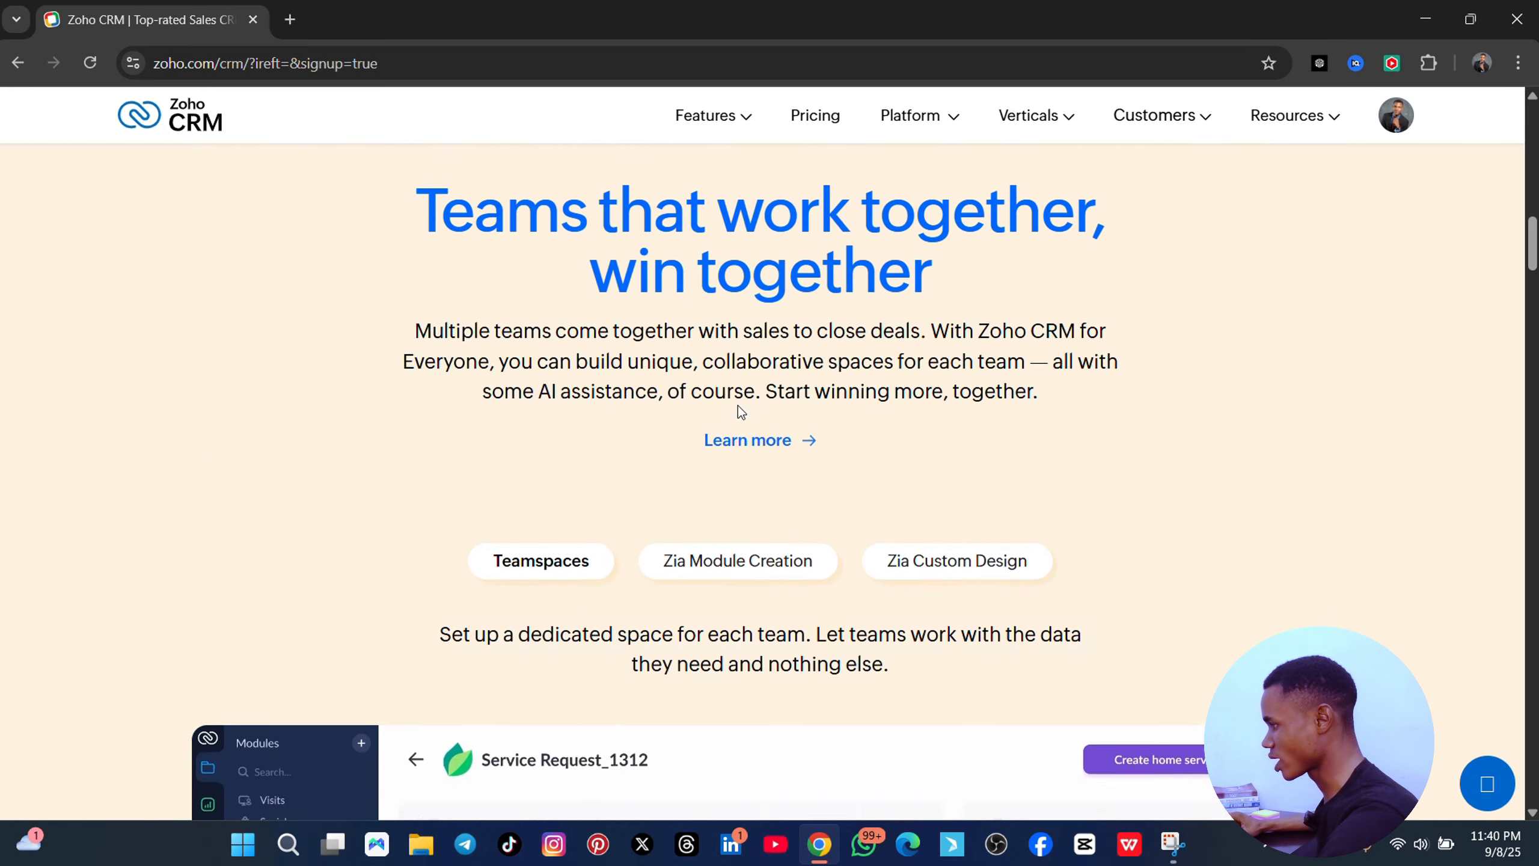
scroll(738, 404, "up", 5)
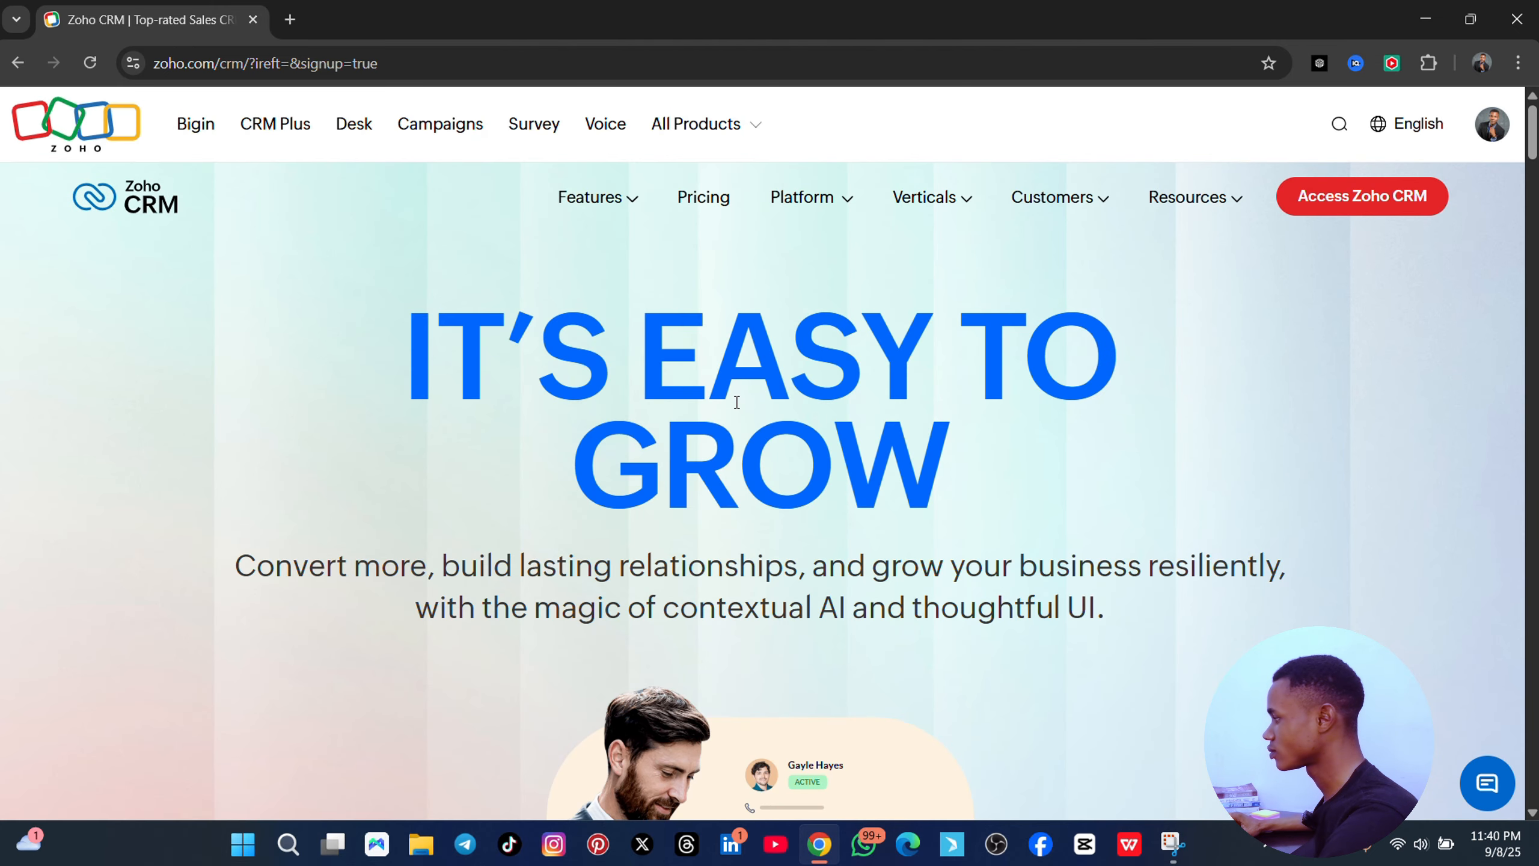
left_click(1358, 202)
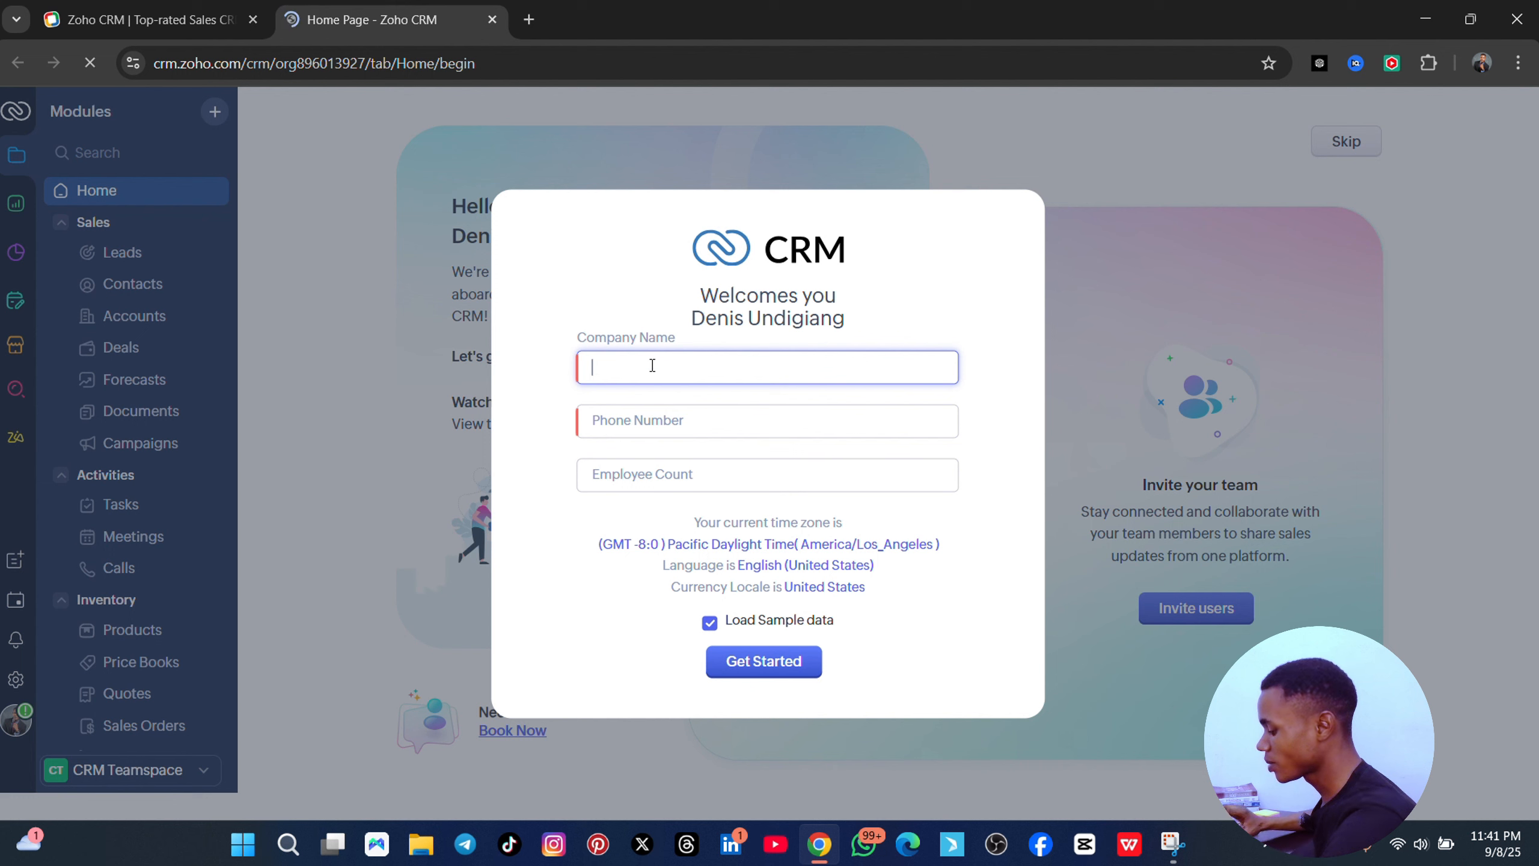
- Enter a company name and the saved phone number, leave Employee Count blank, and submit
type("e")
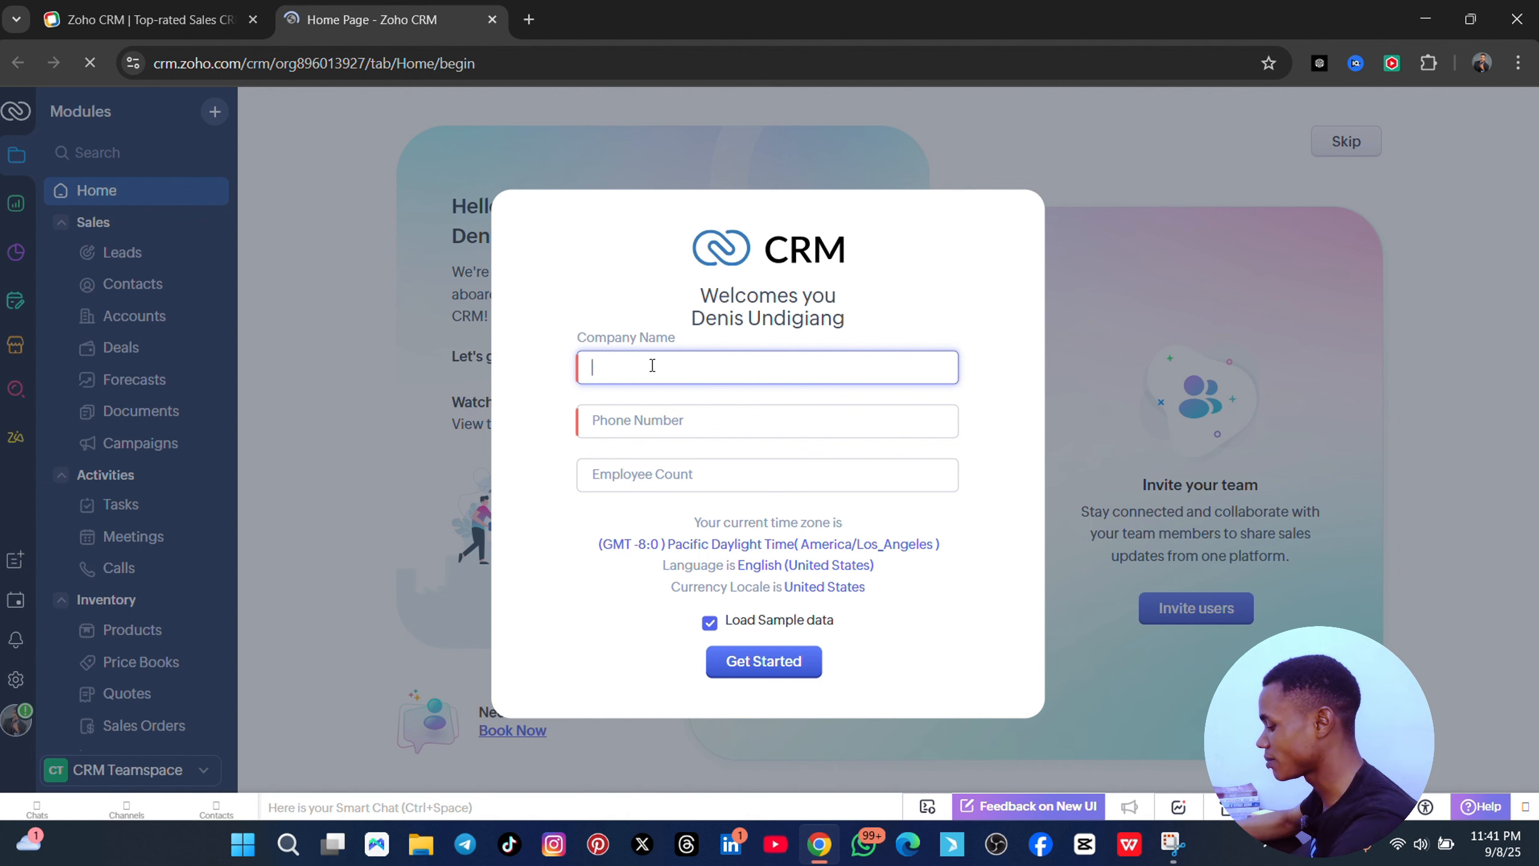
type("Denis")
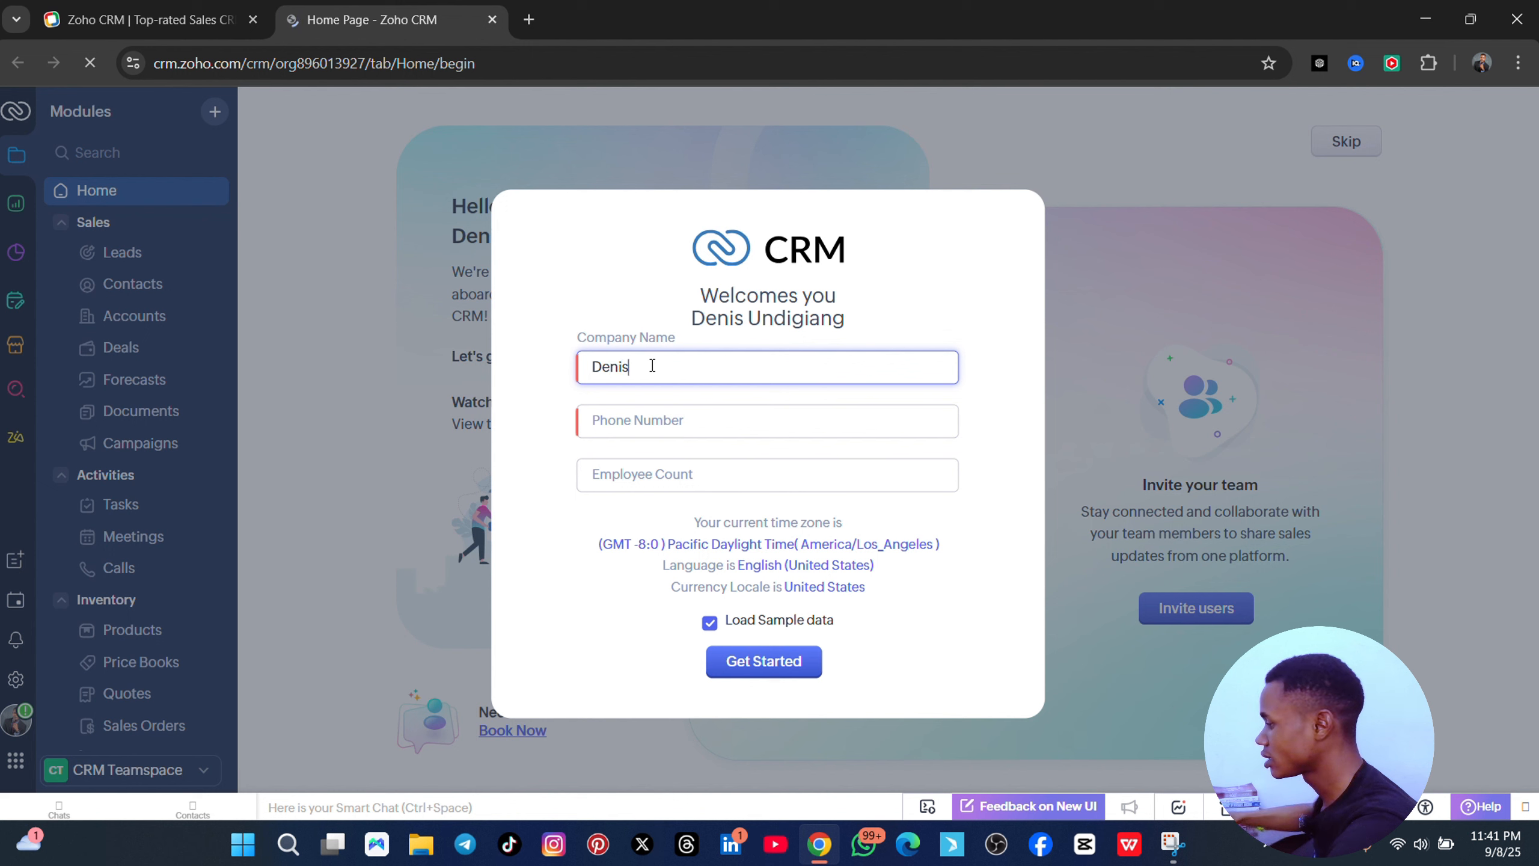
left_click(653, 421)
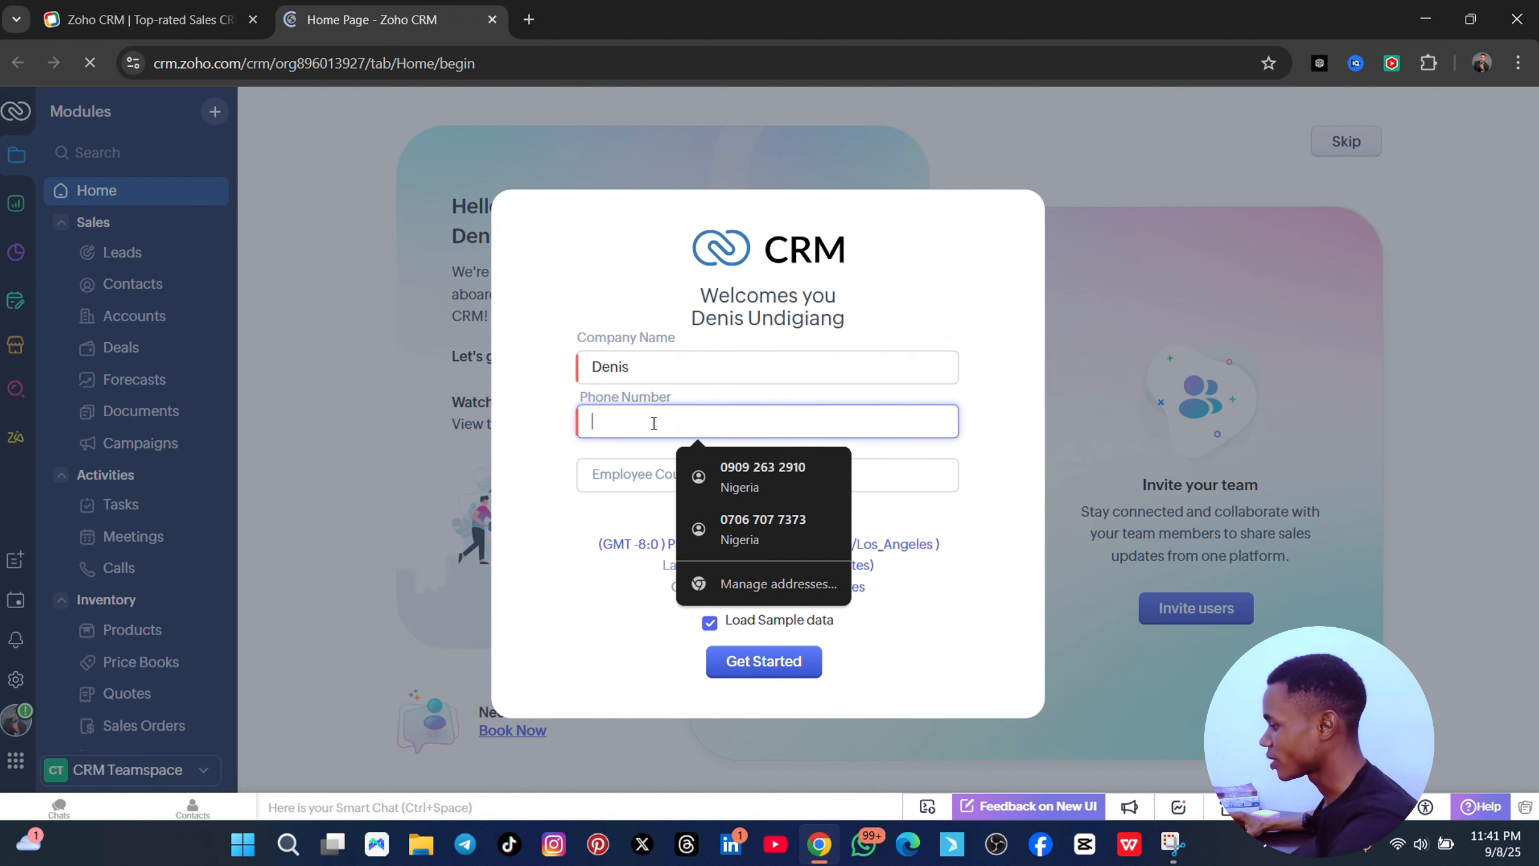
left_click(757, 467)
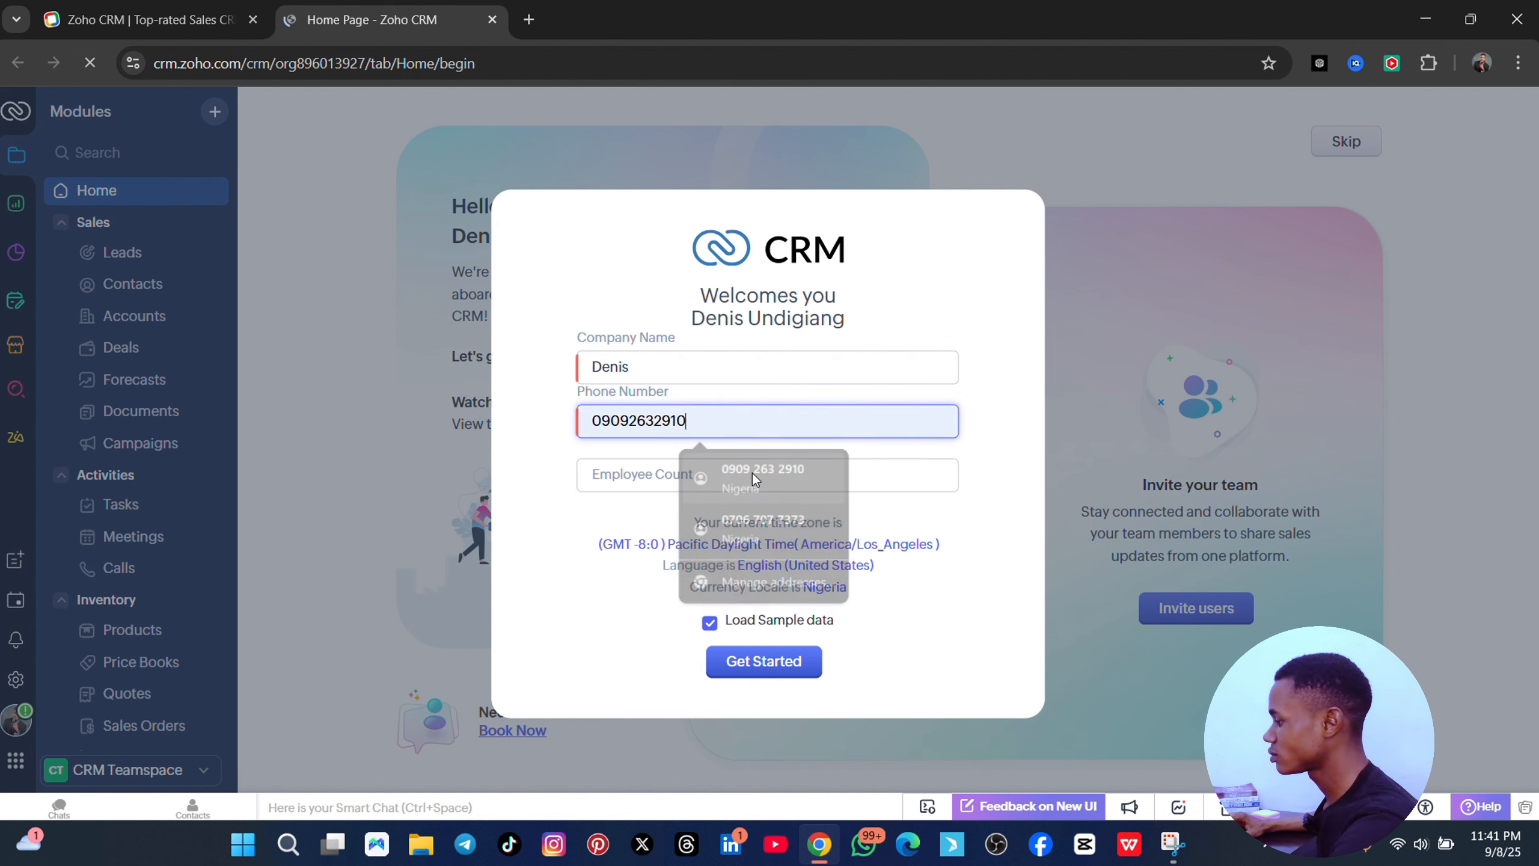
left_click(649, 476)
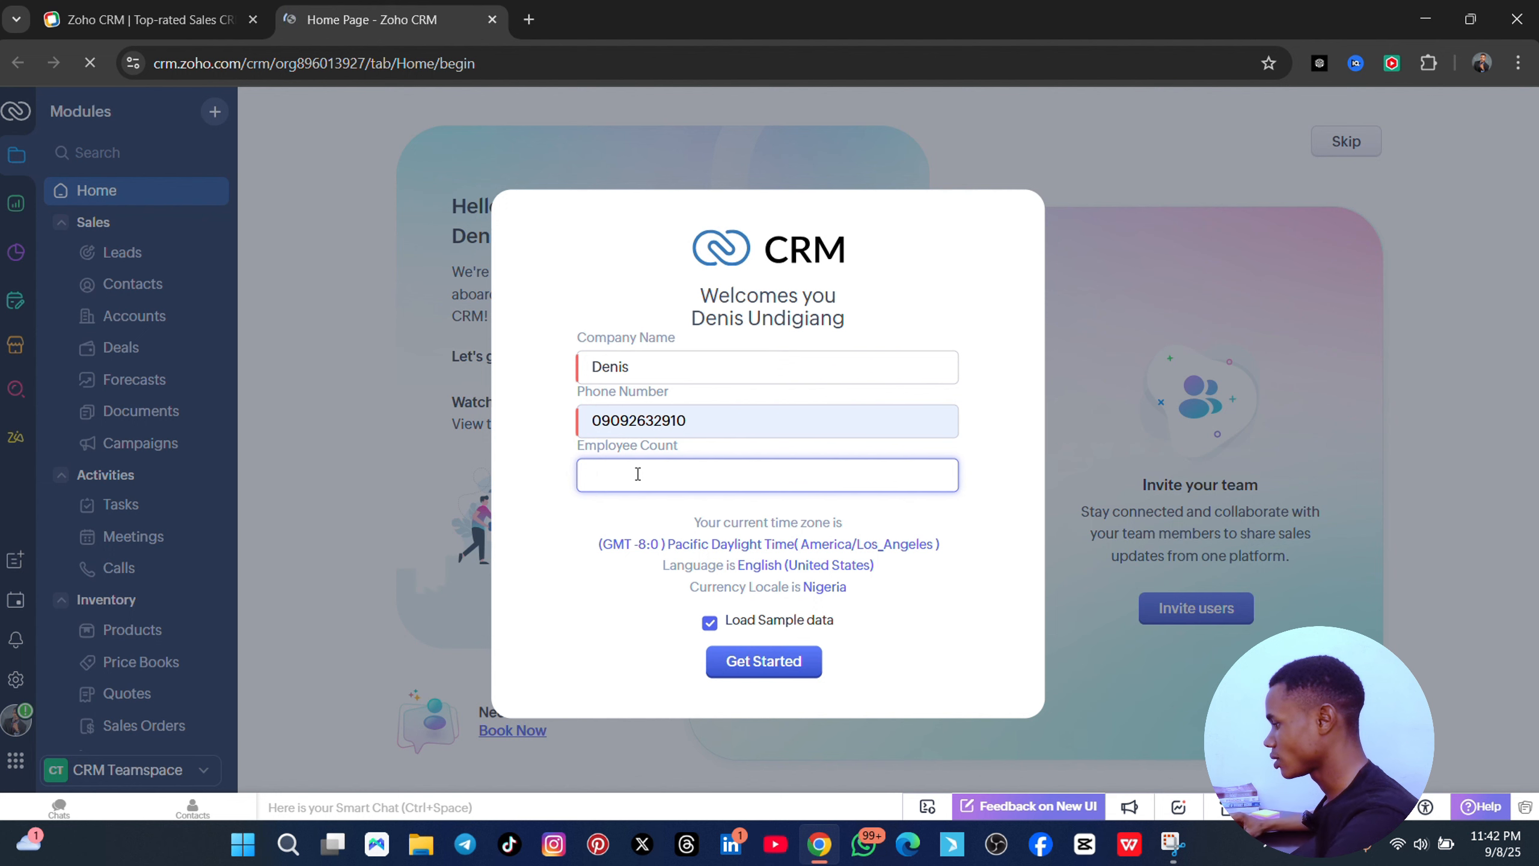
left_click(591, 554)
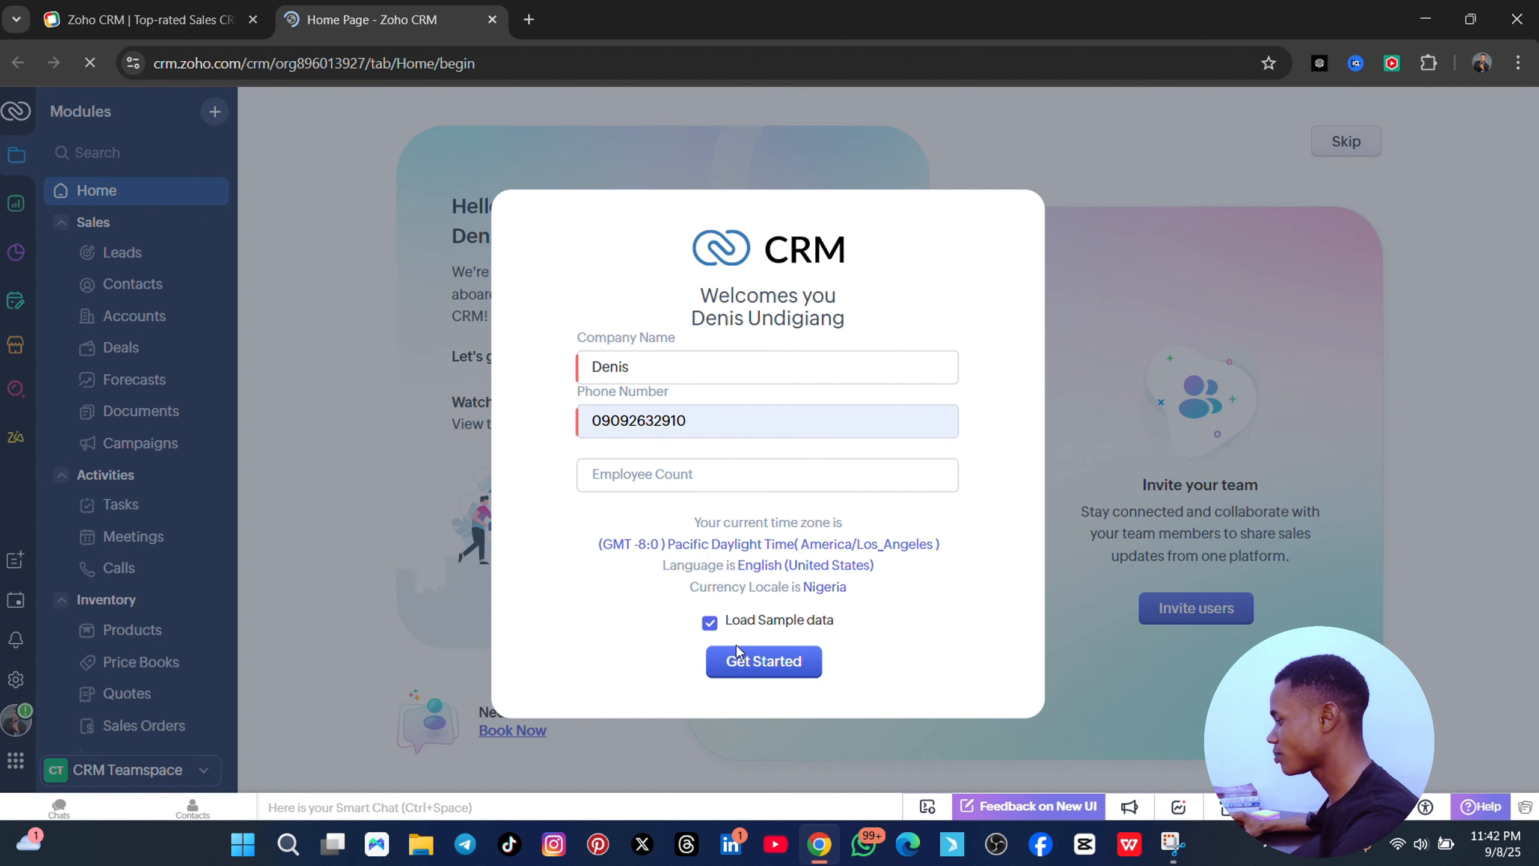
left_click(764, 662)
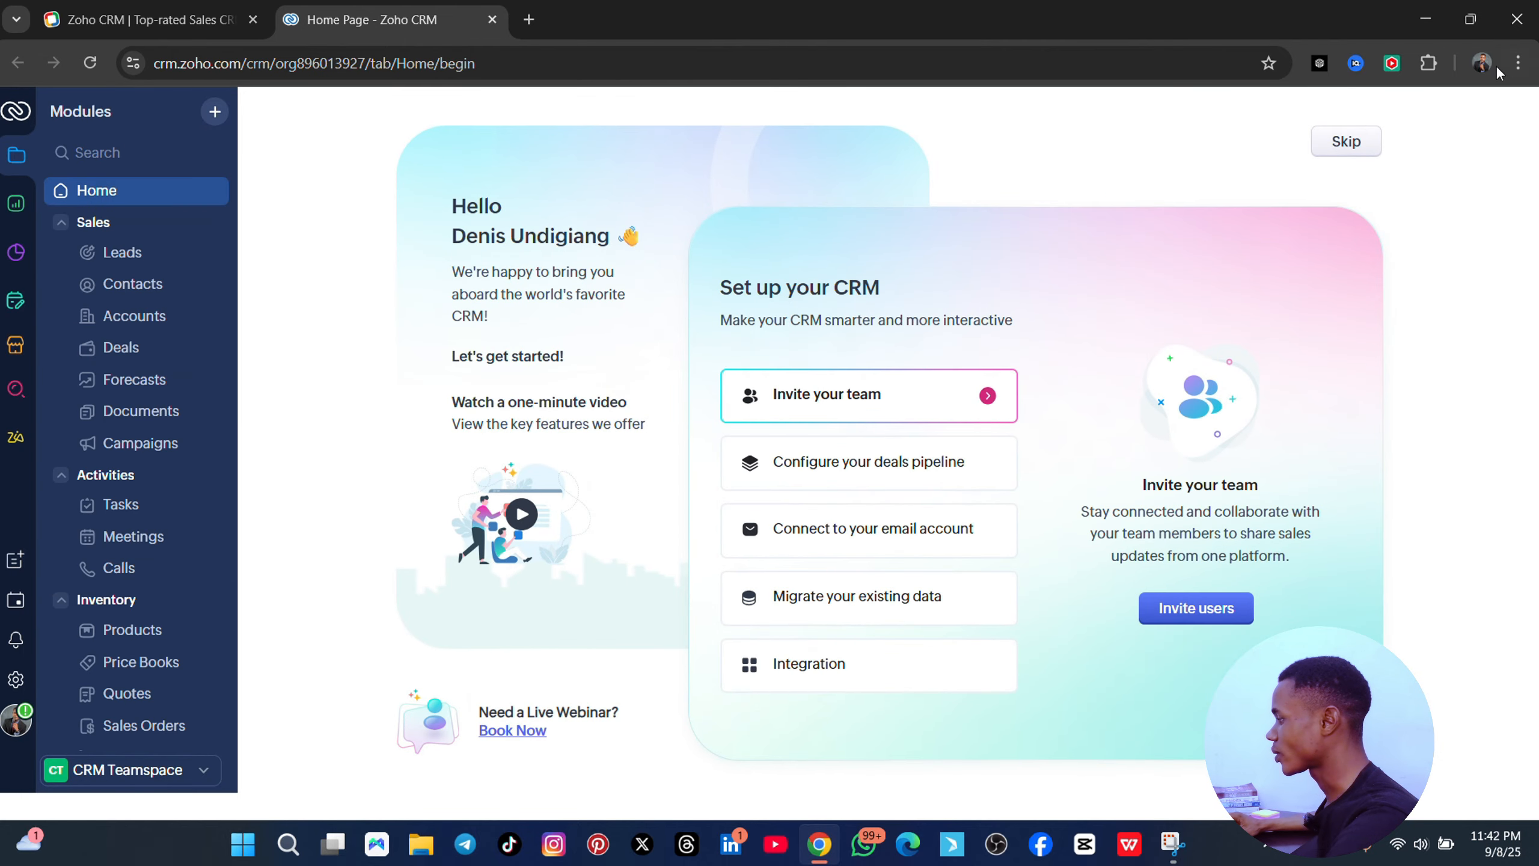
- Skip the CRM setup guide and close Chrome's Show notifications prompt
left_click(1375, 141)
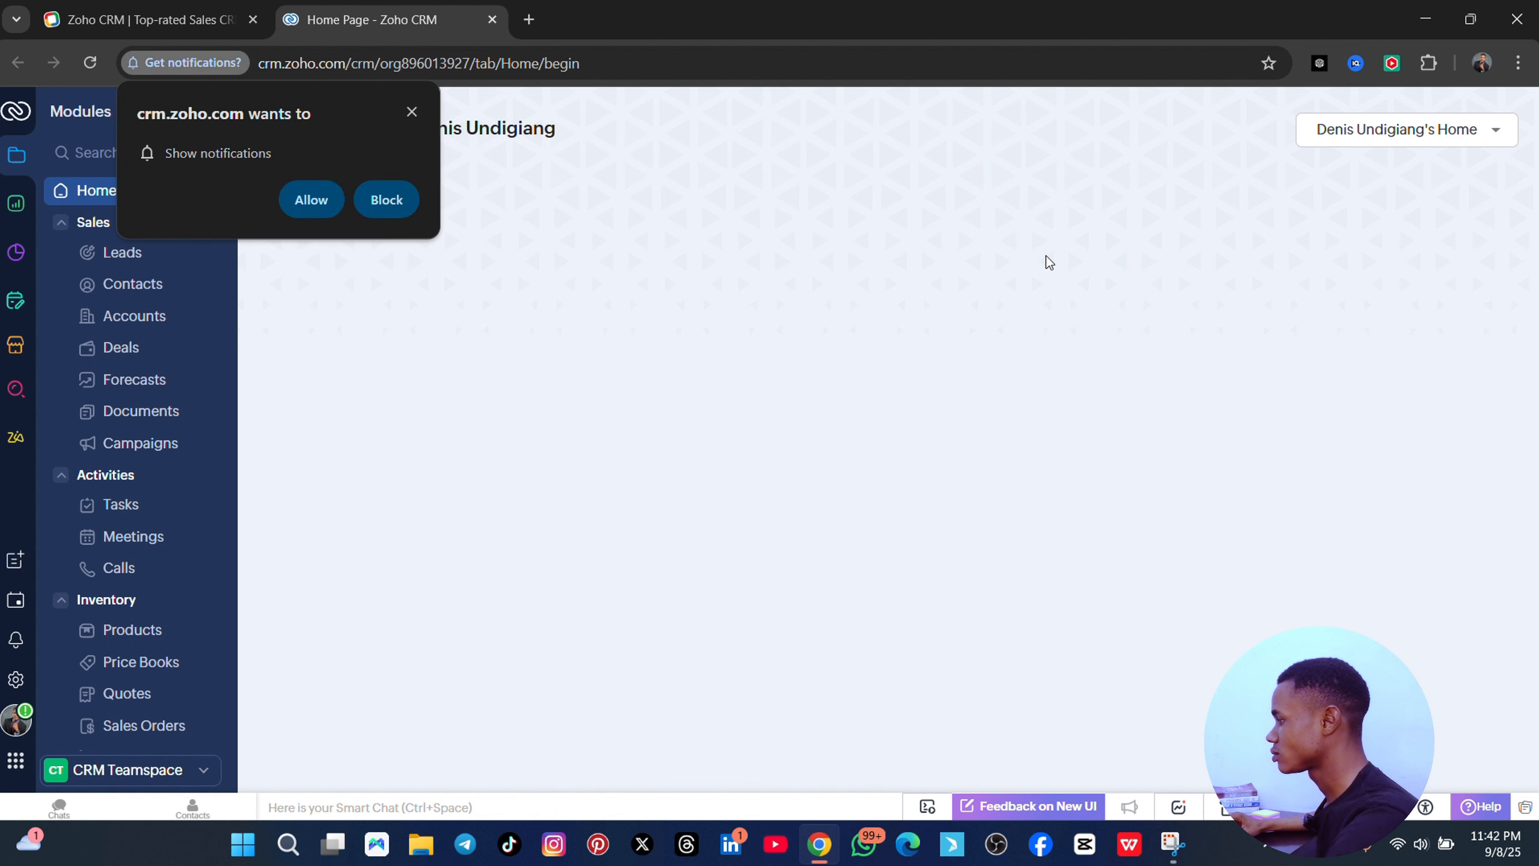
left_click(411, 111)
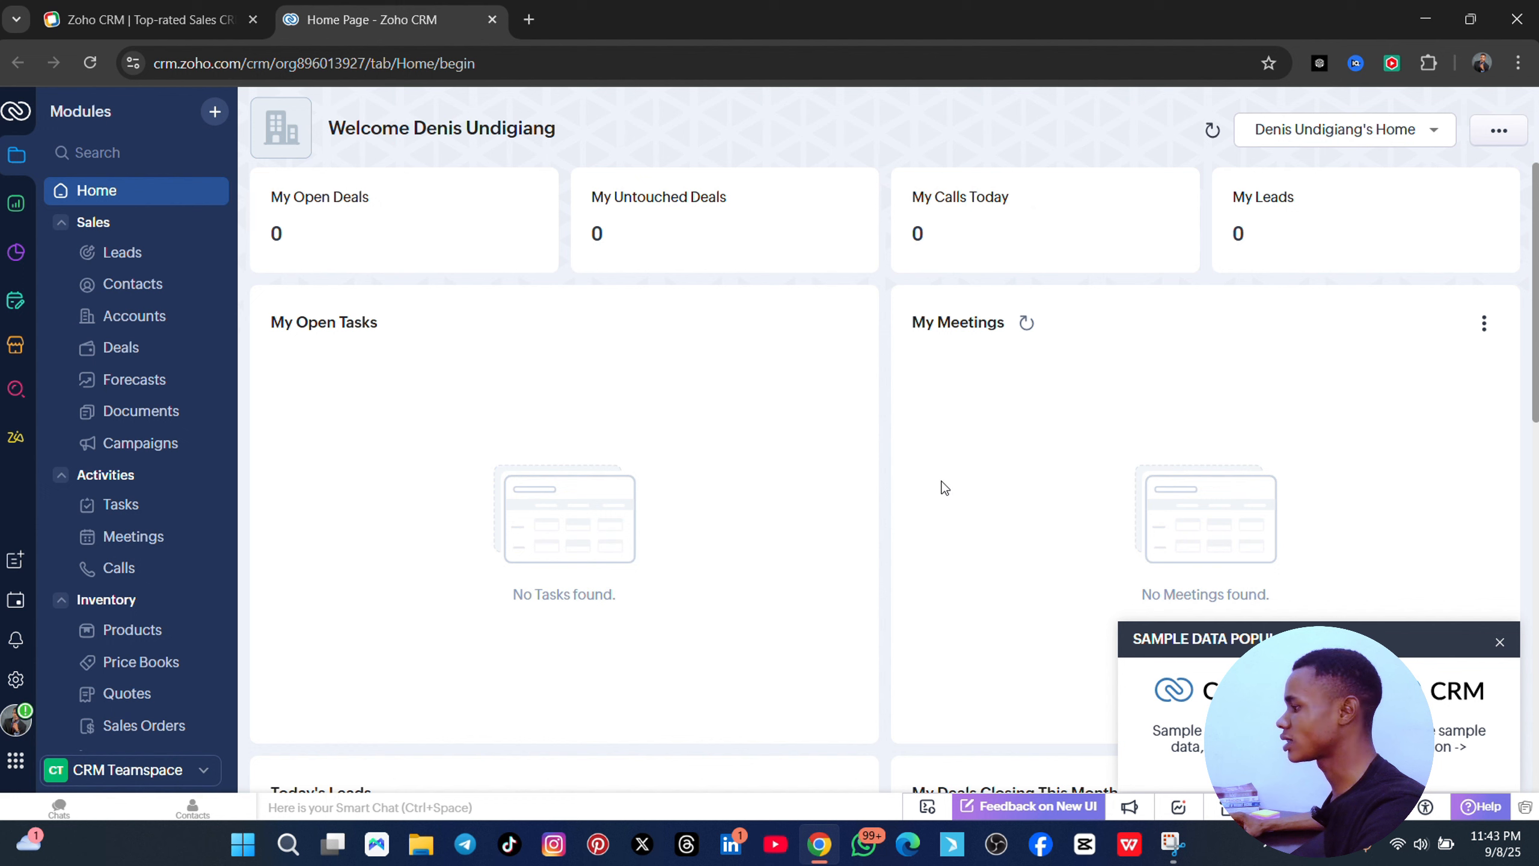
- Add a home-page component from a dashboard, choosing REVENUE THIS MONTH
left_click(1435, 131)
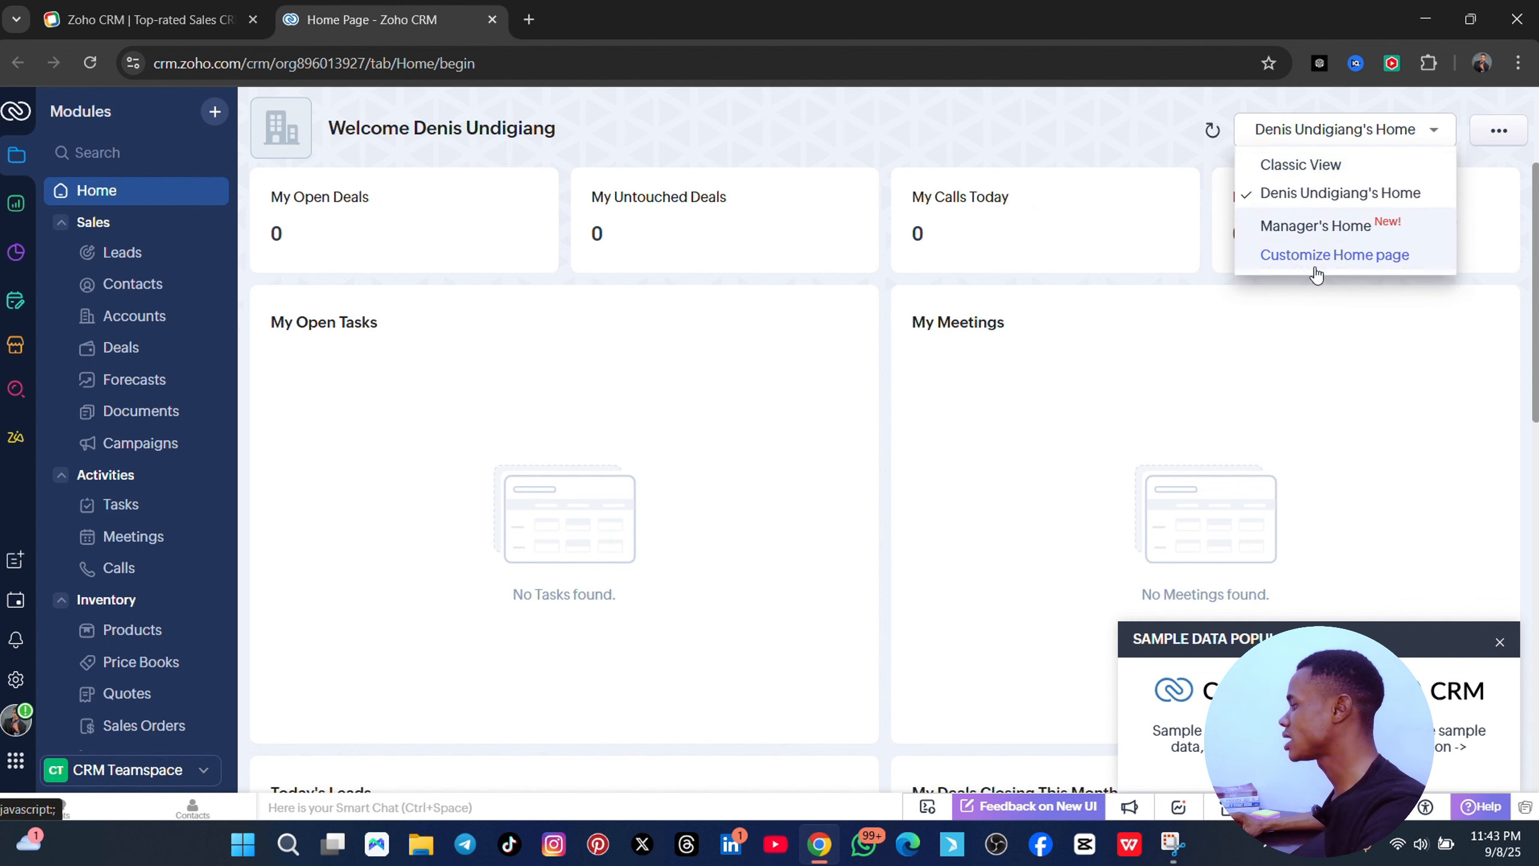
left_click(1434, 131)
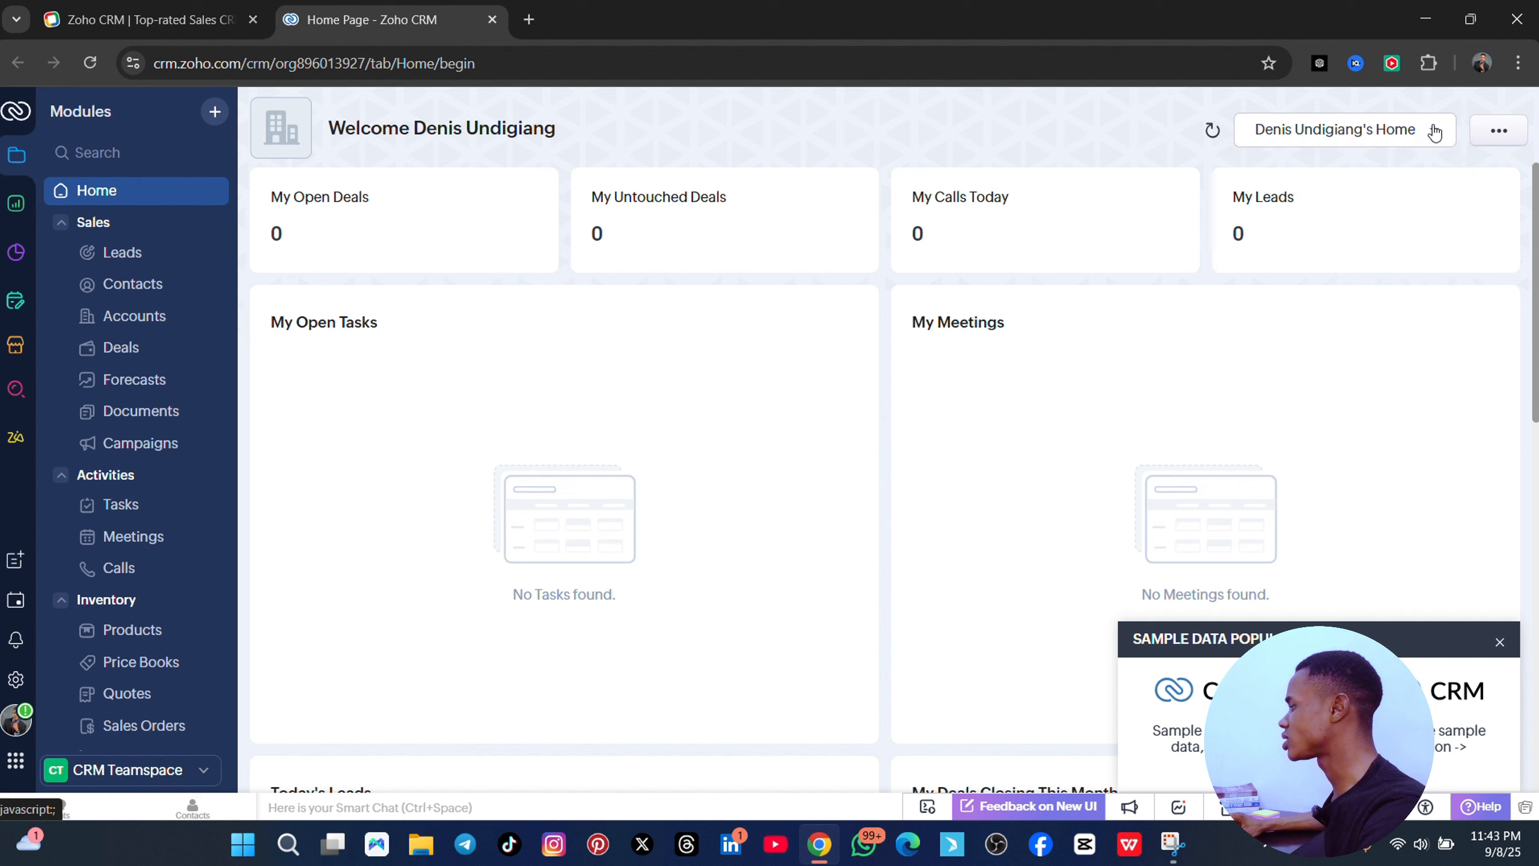
left_click(1507, 140)
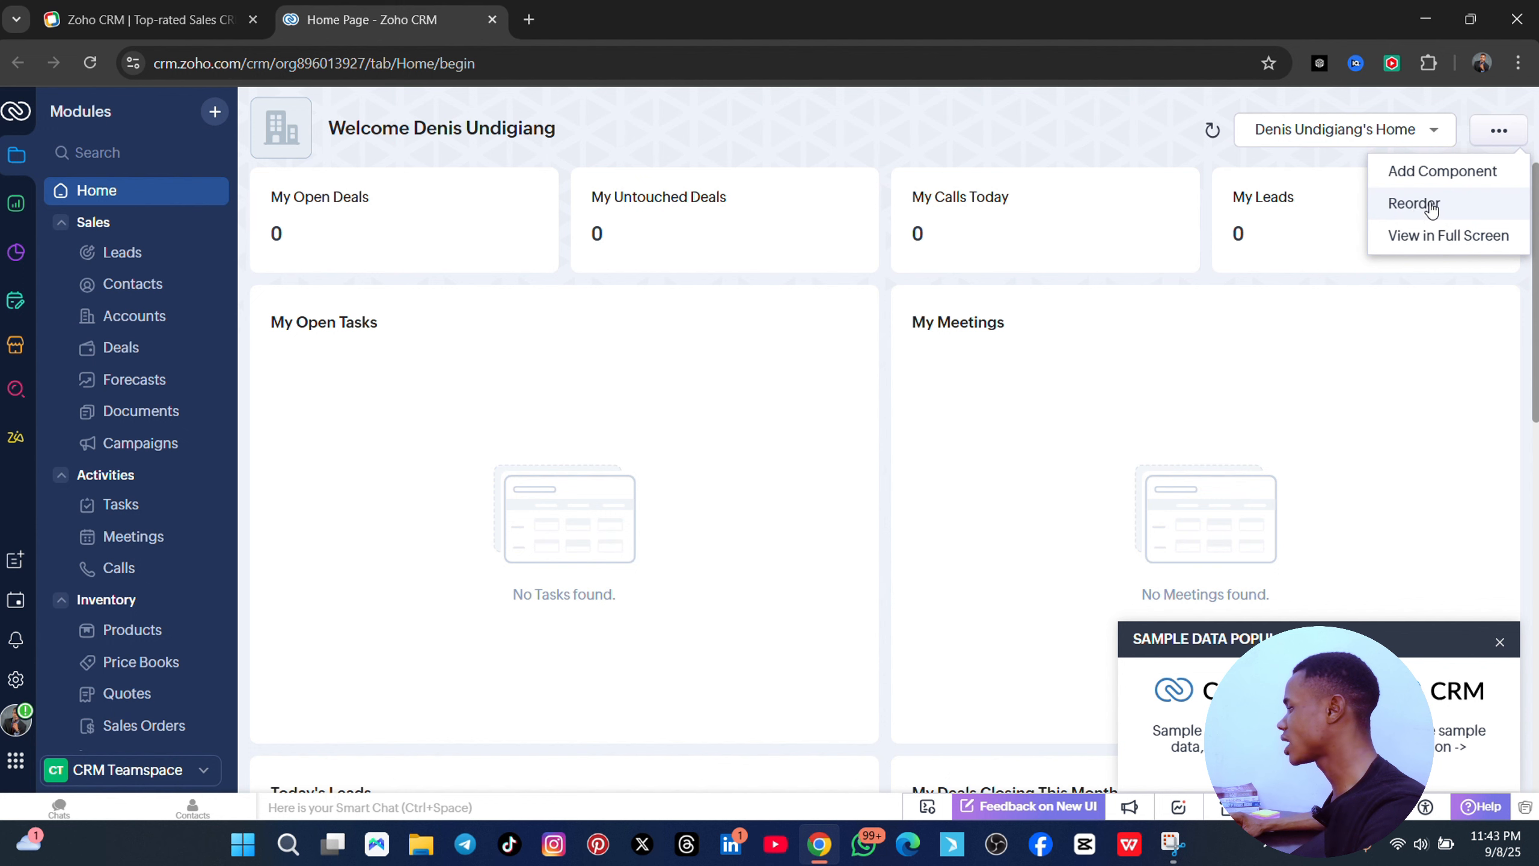
left_click(1443, 172)
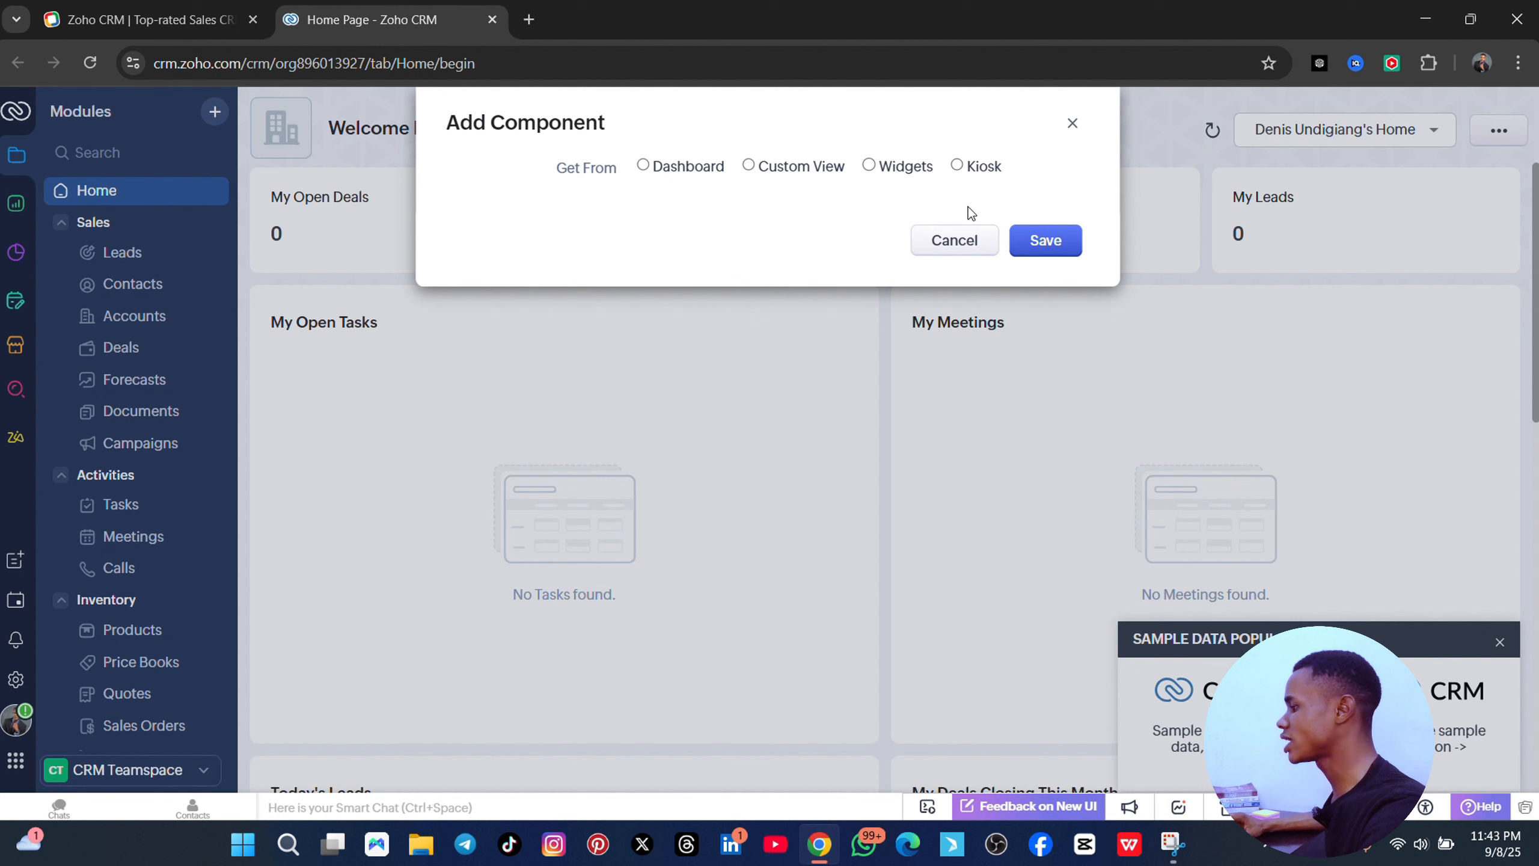
left_click(643, 167)
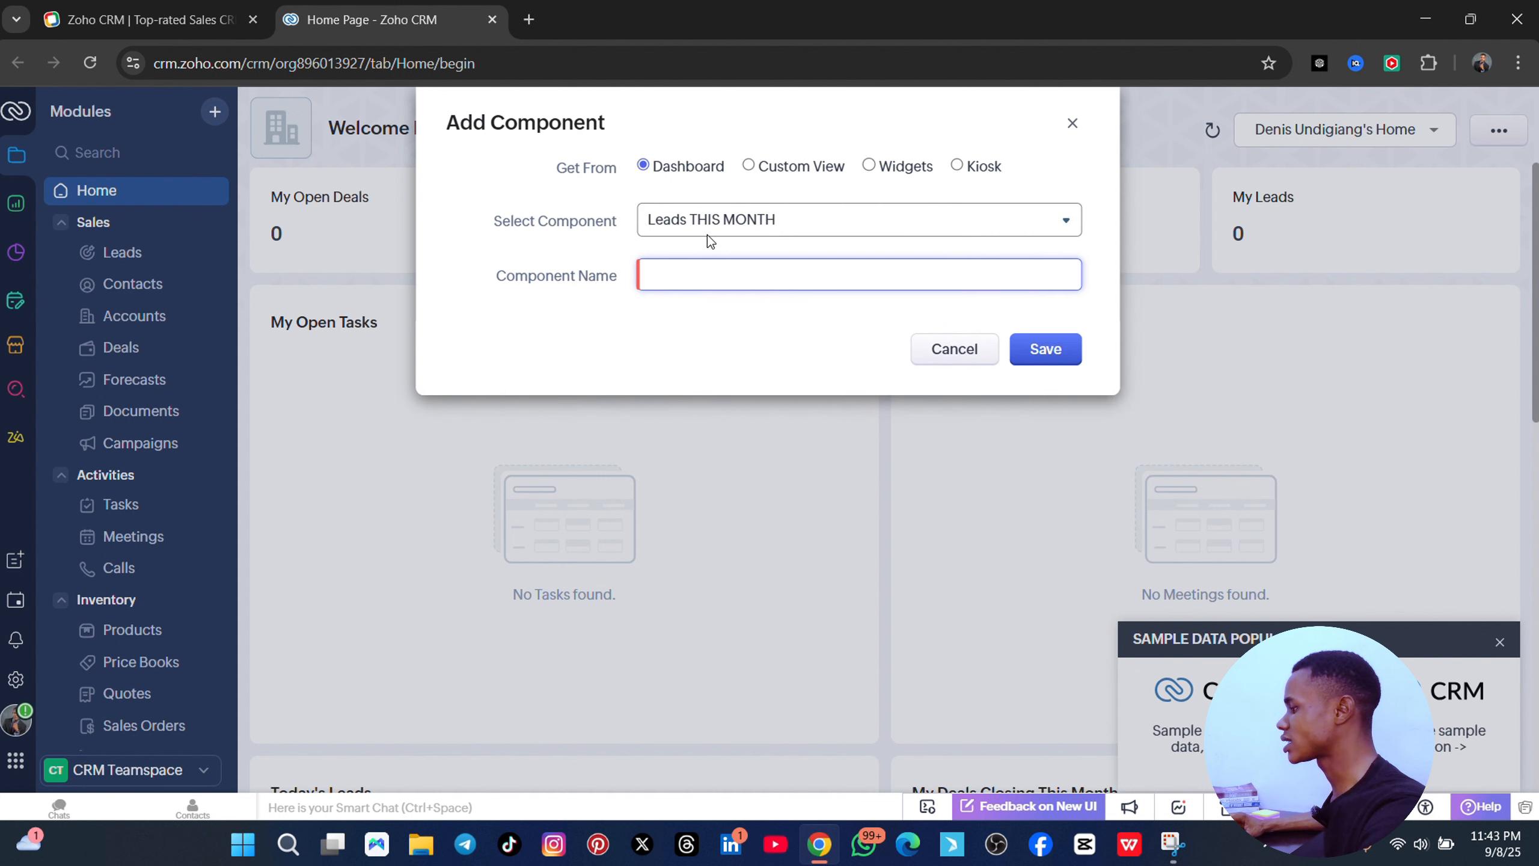
left_click(916, 225)
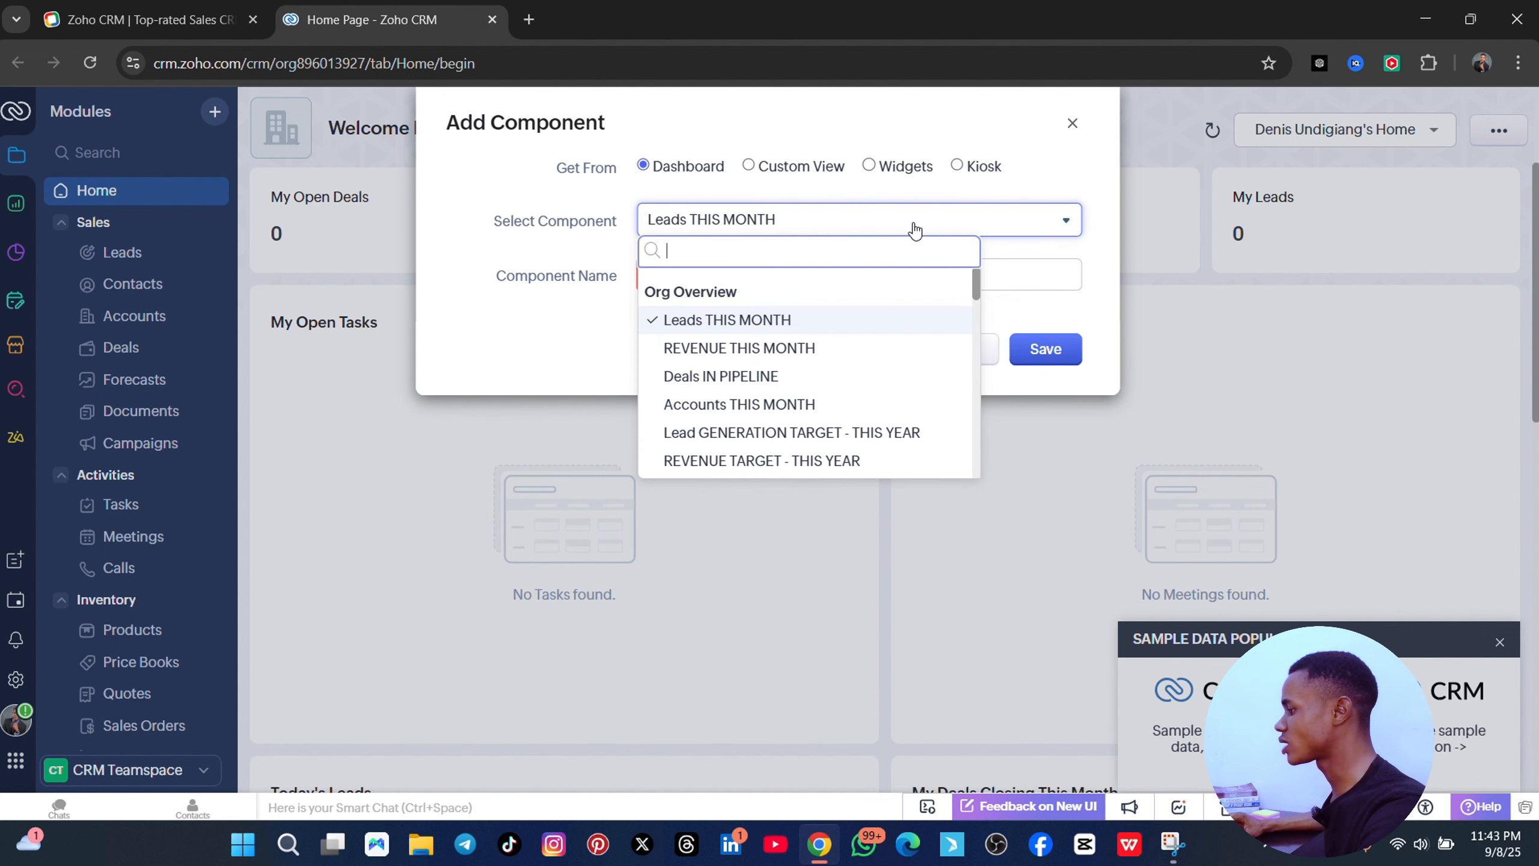
left_click(749, 348)
- Name the component 'activitivies', save it, and close the sample data popup
left_click(677, 271)
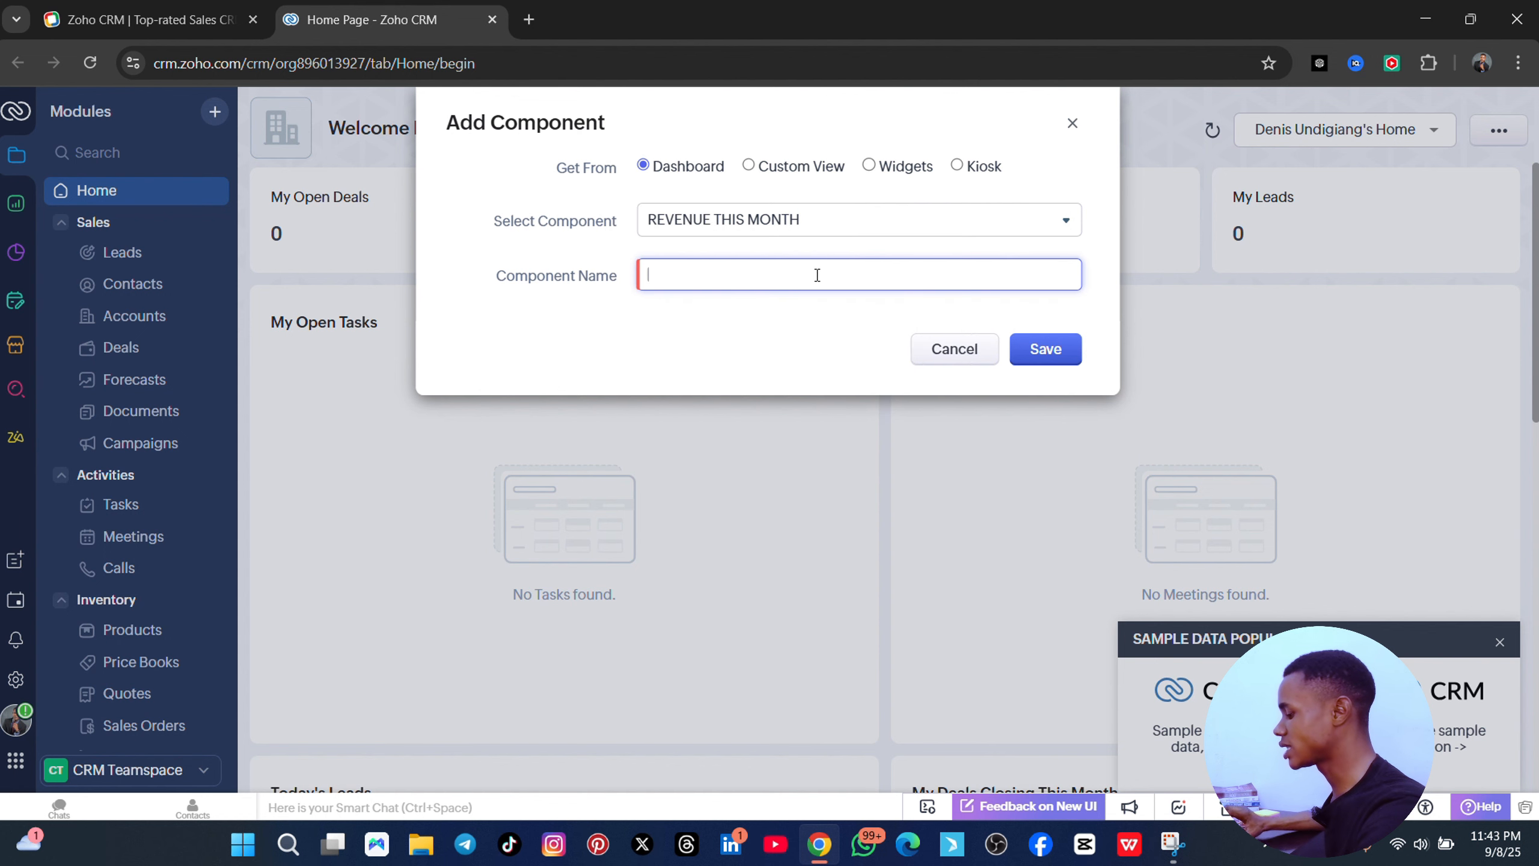
type("acti")
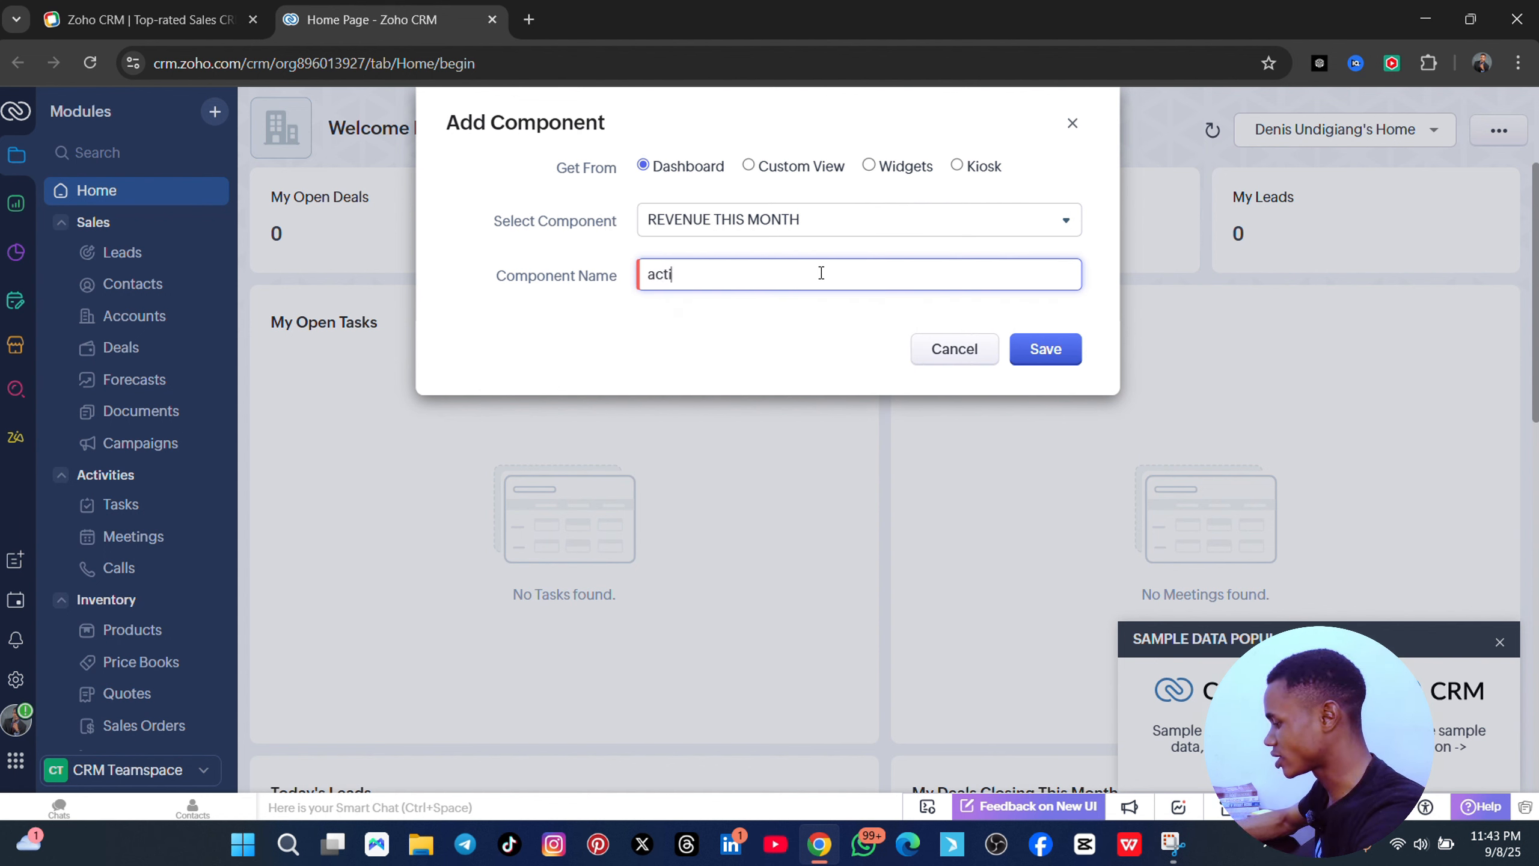
type("vitiv")
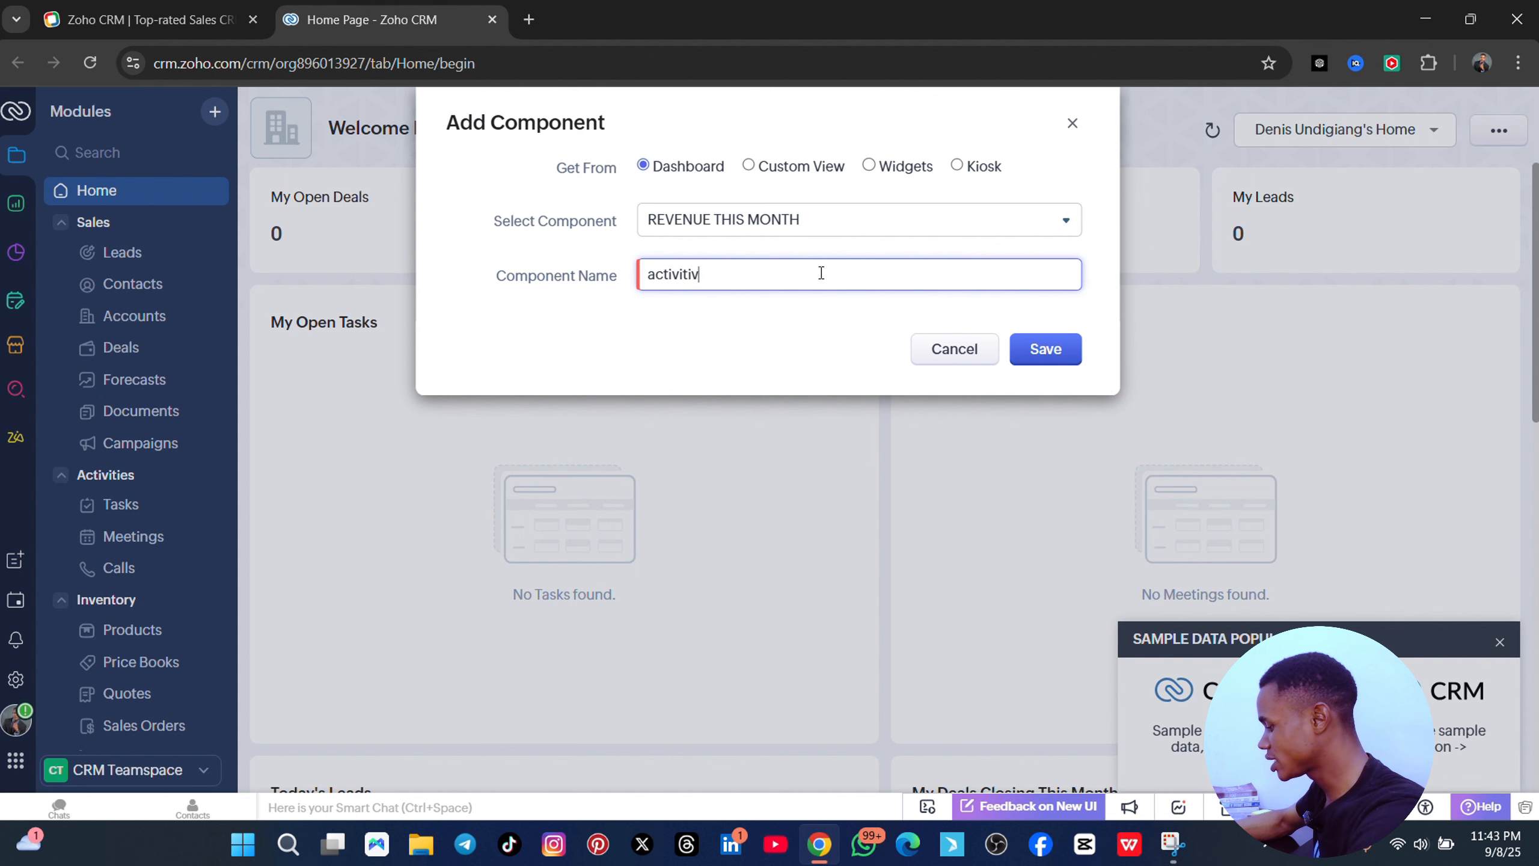
type("ies")
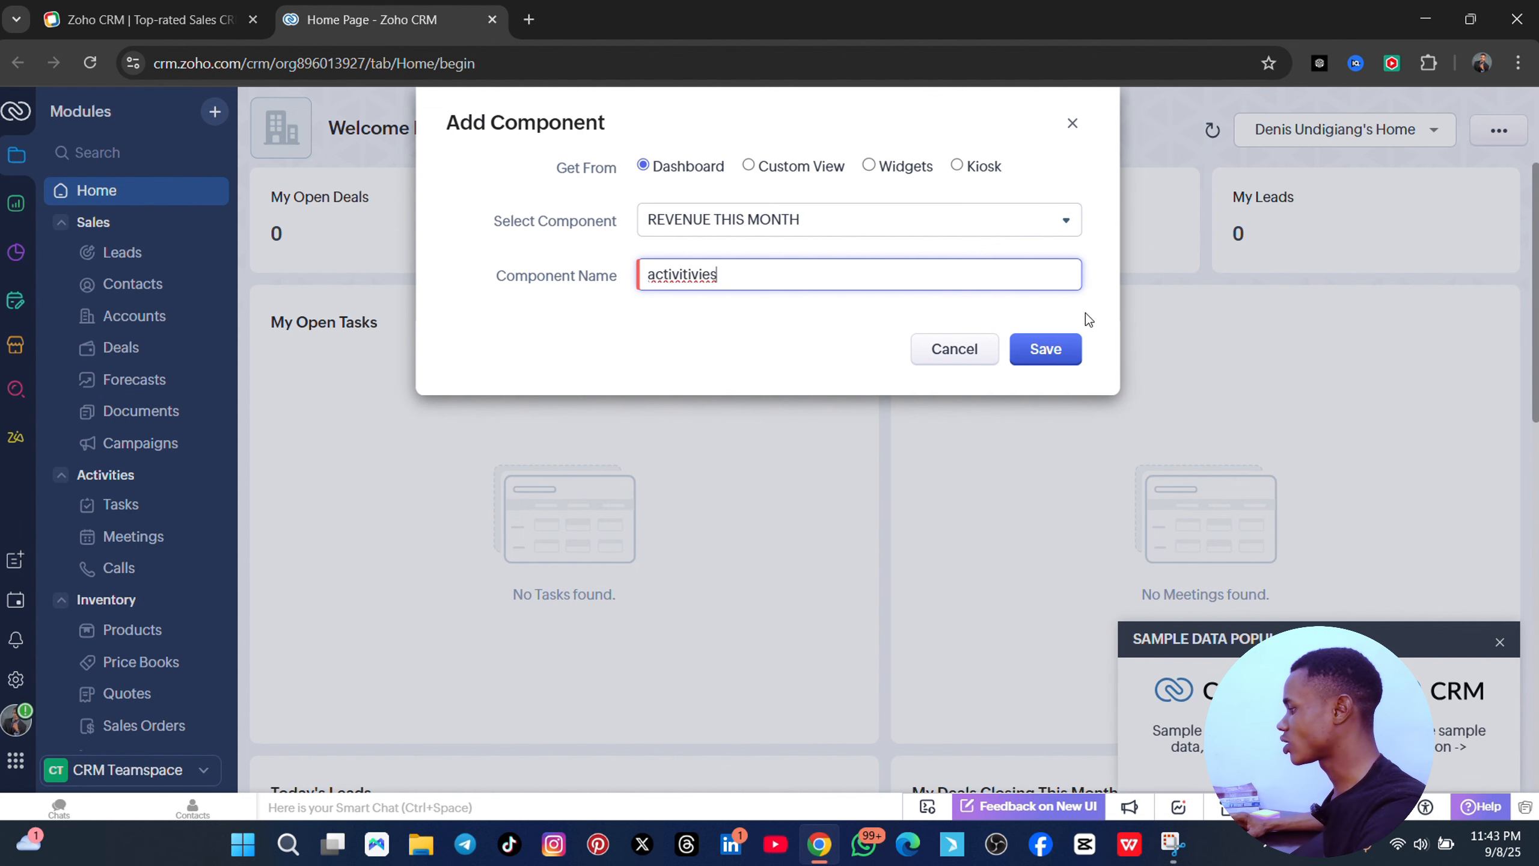
left_click(1052, 353)
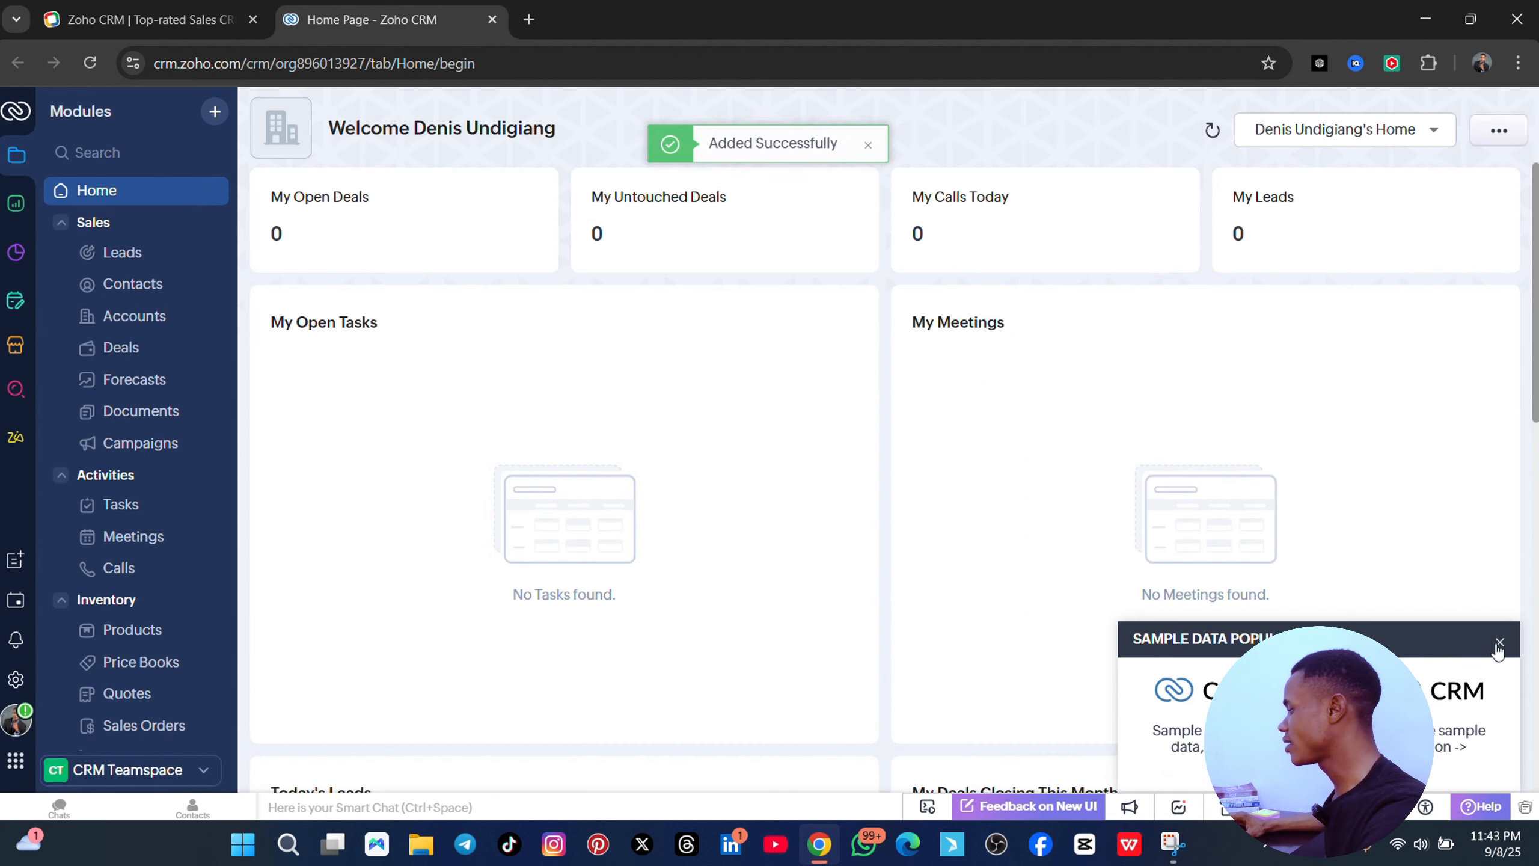
left_click(1499, 643)
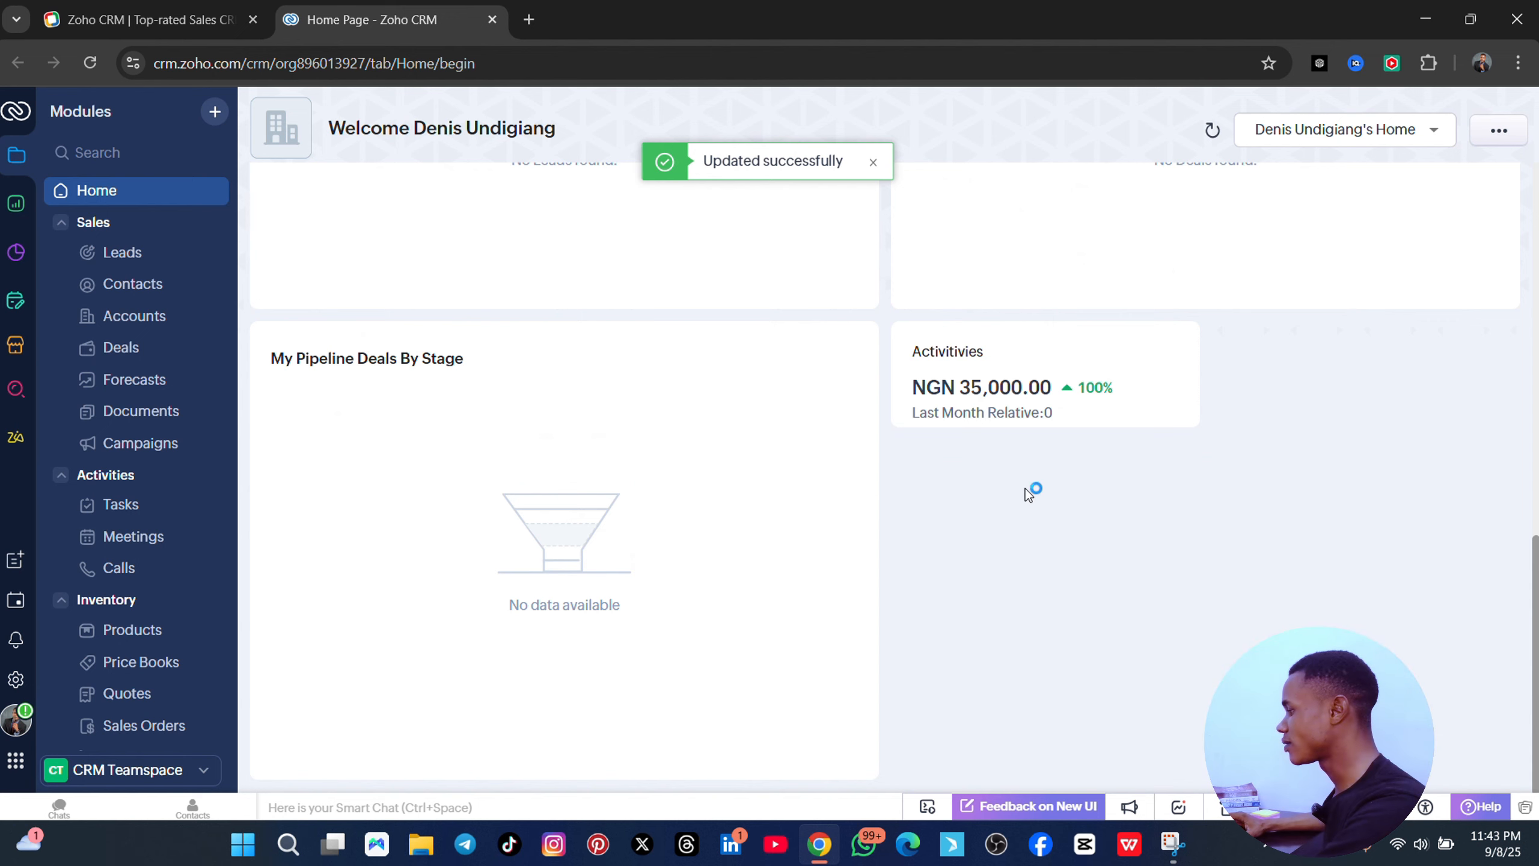
scroll(1061, 531, "up", 3)
scroll(1079, 564, "down", 3)
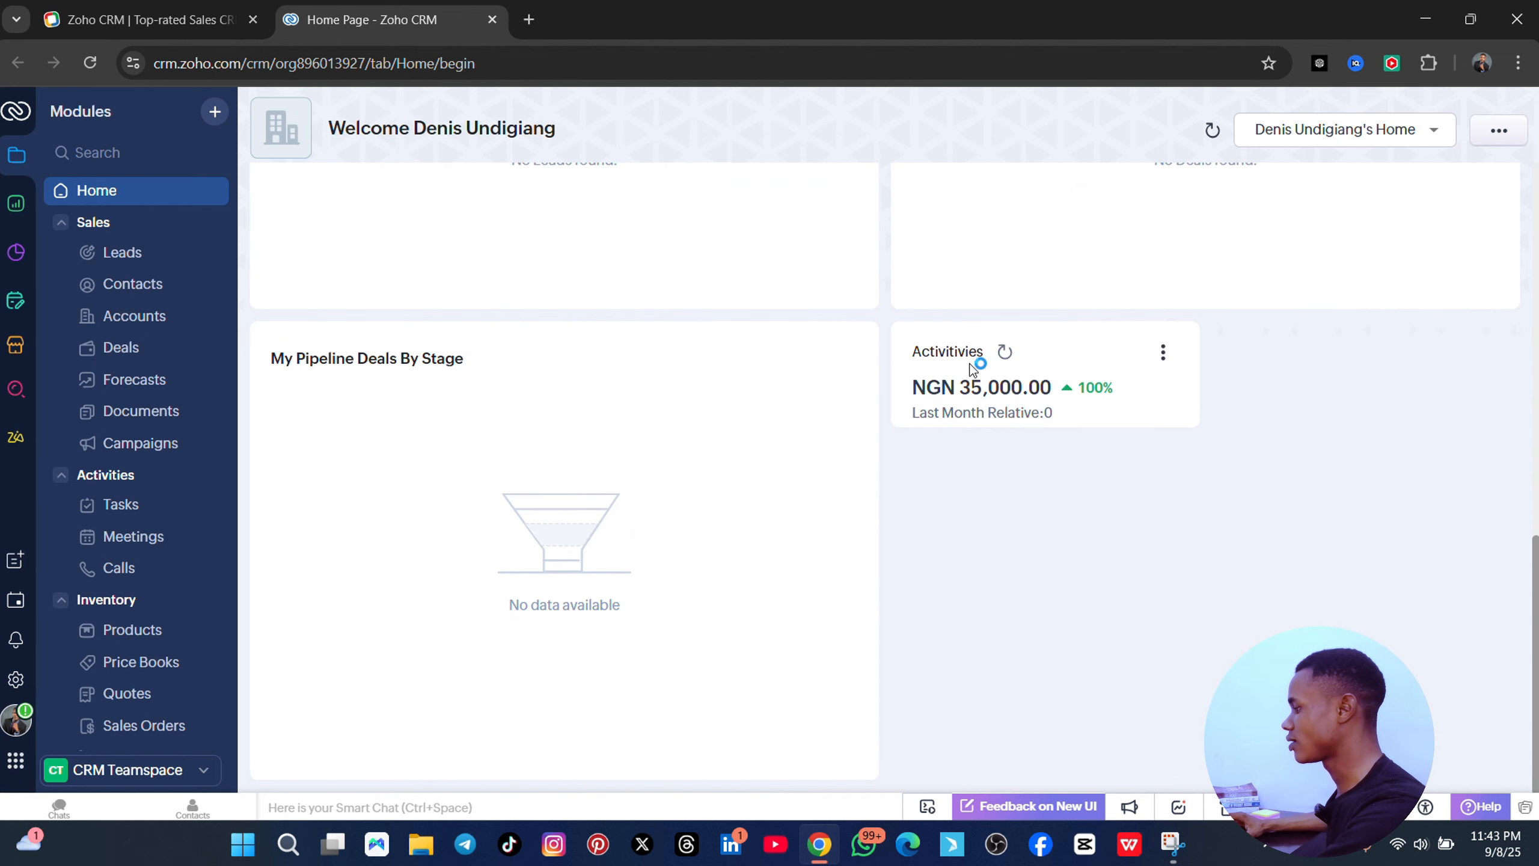
scroll(1066, 486, "up", 1)
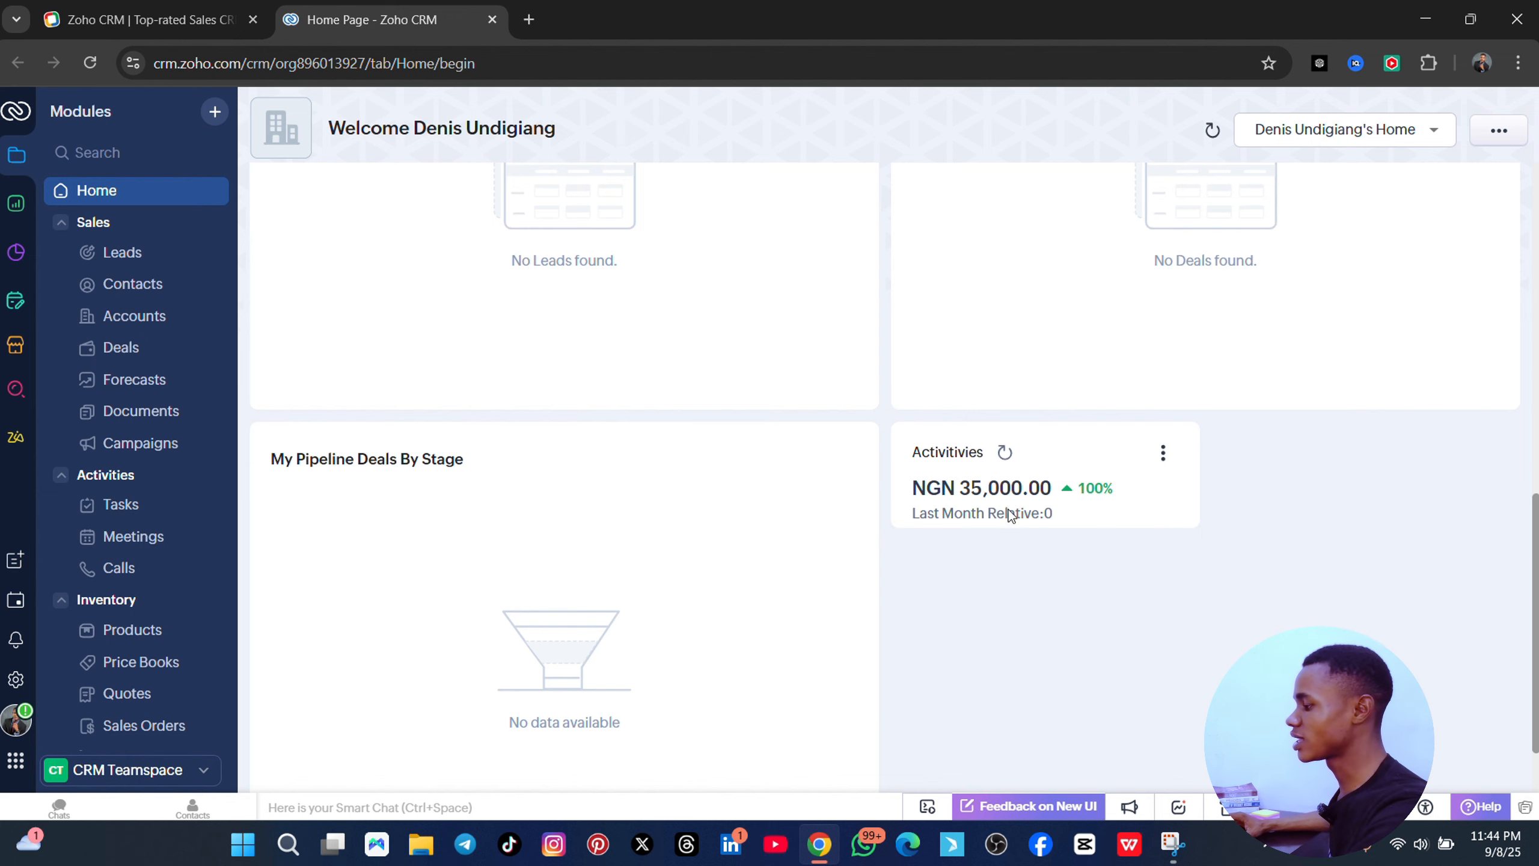
scroll(1054, 558, "up", 1)
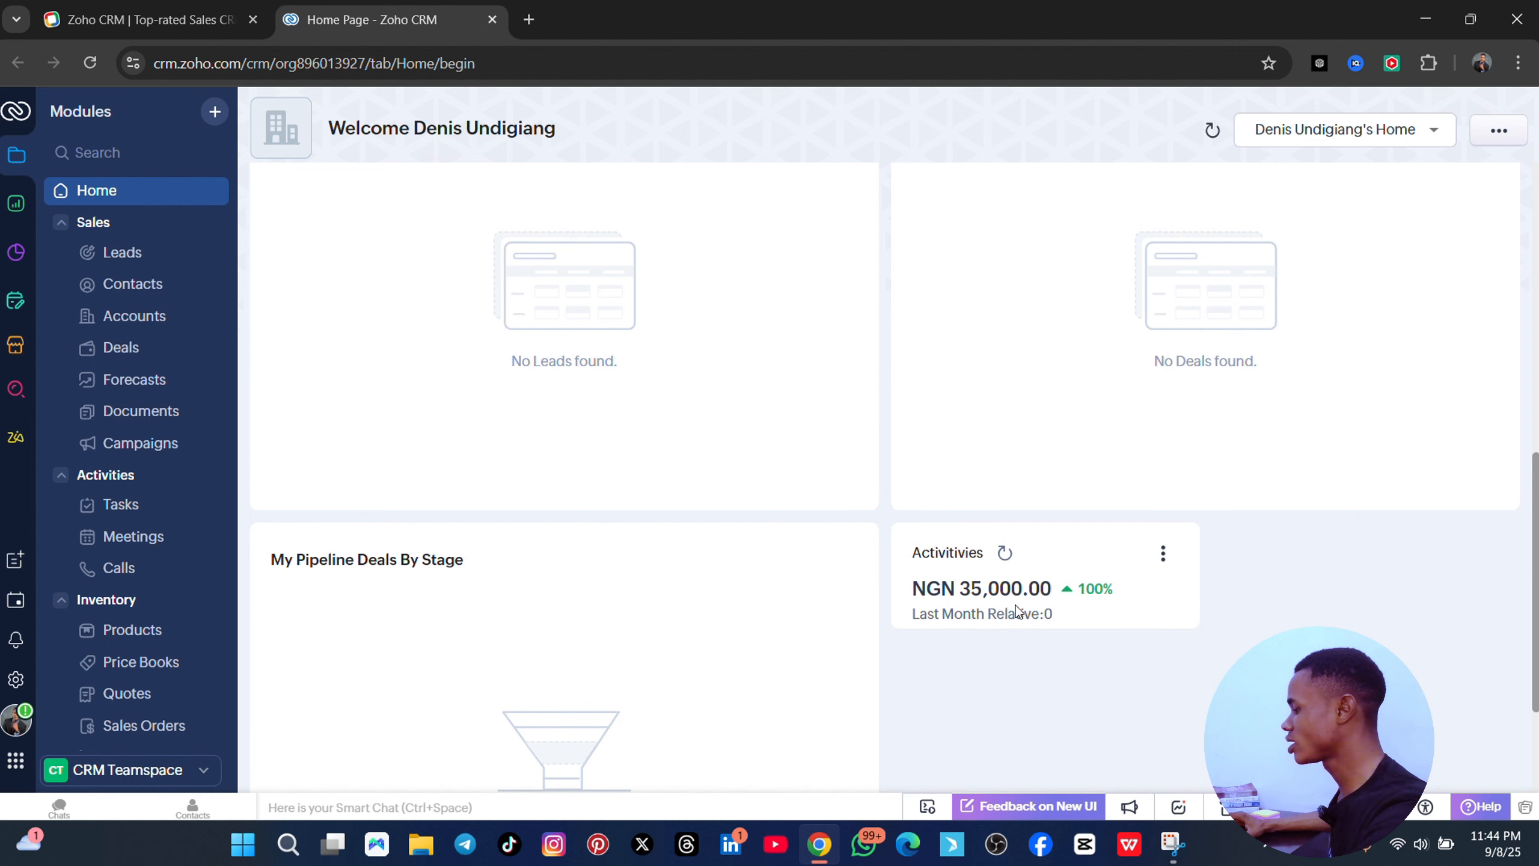
scroll(1101, 661, "up", 7)
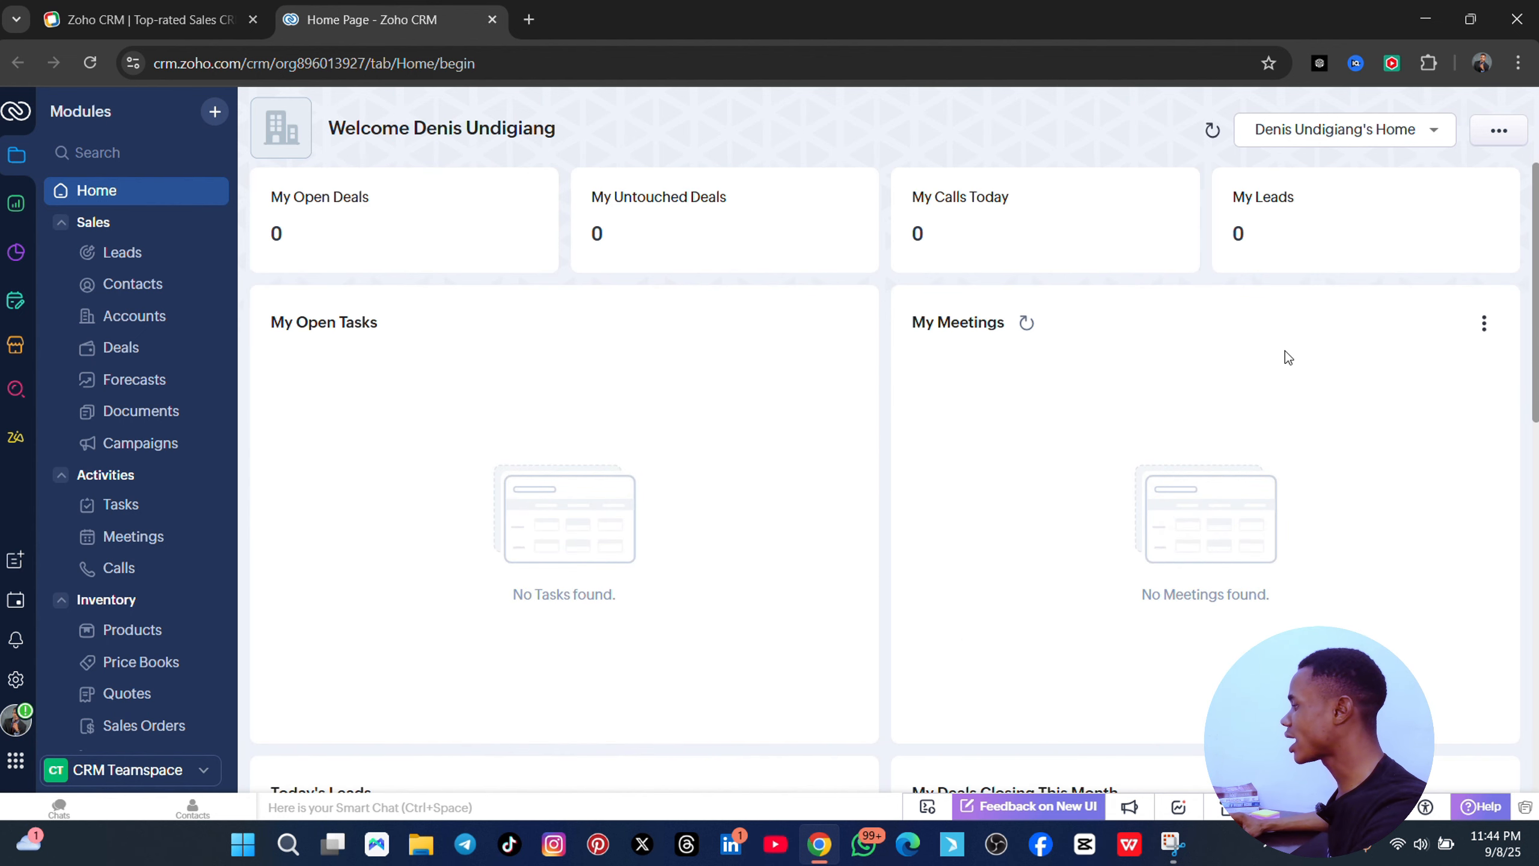
scroll(994, 776, "down", 1)
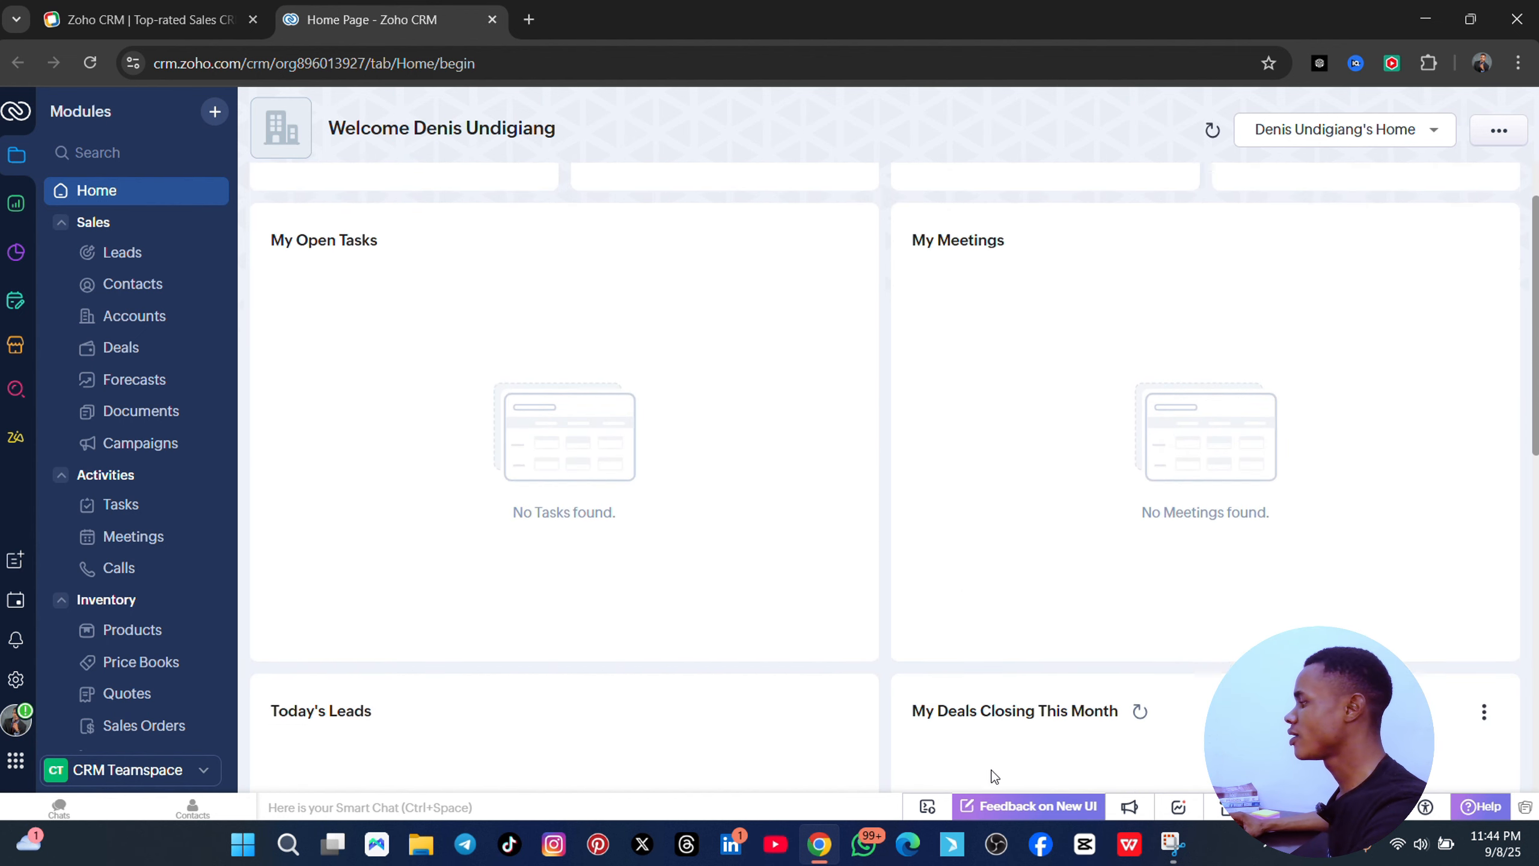
scroll(994, 776, "down", 2)
left_click(1498, 135)
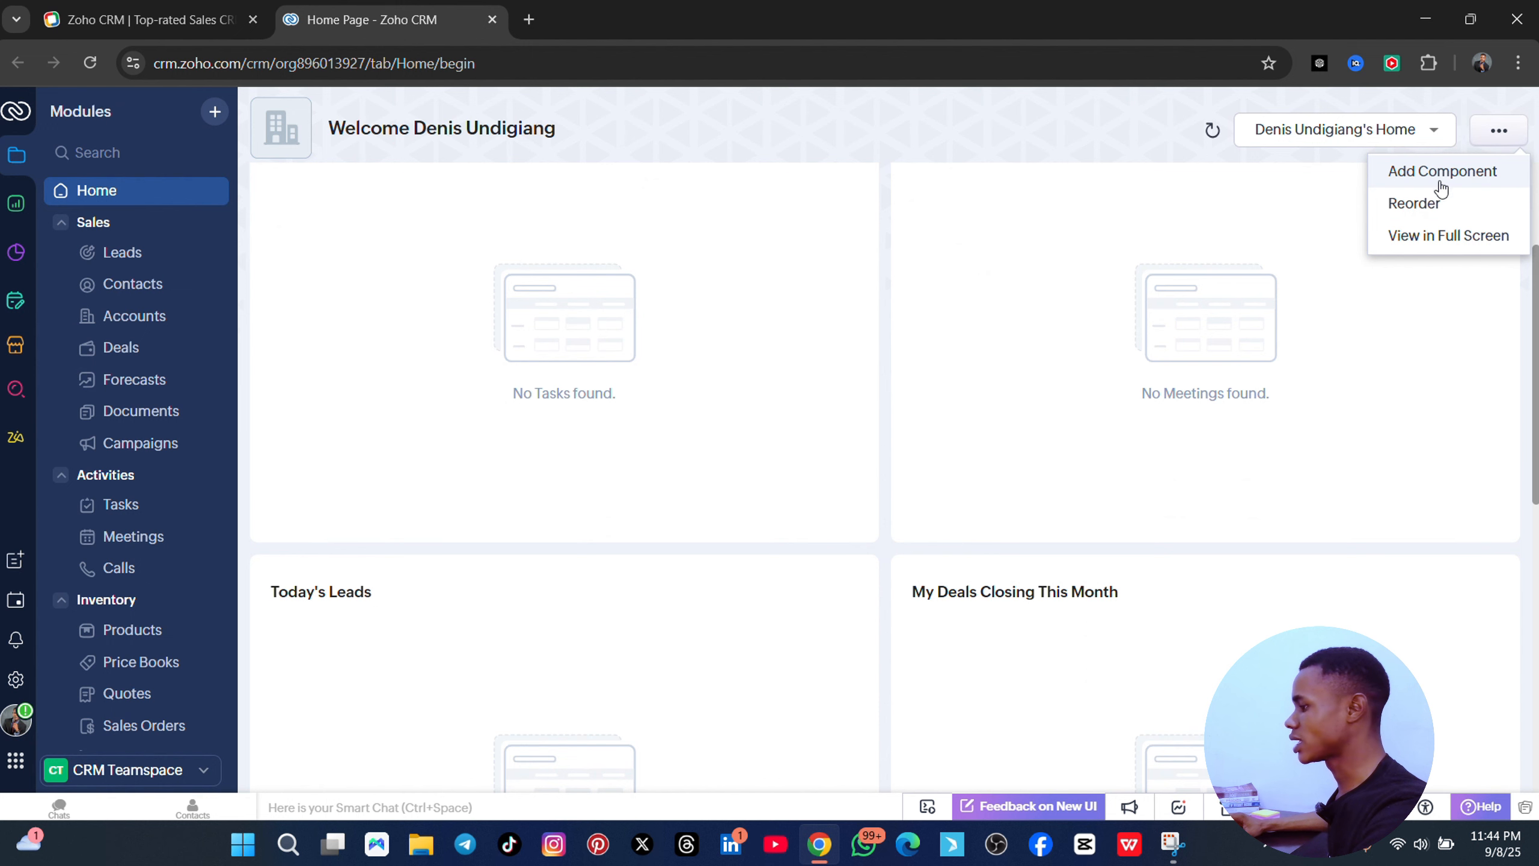
scroll(311, 371, "up", 3)
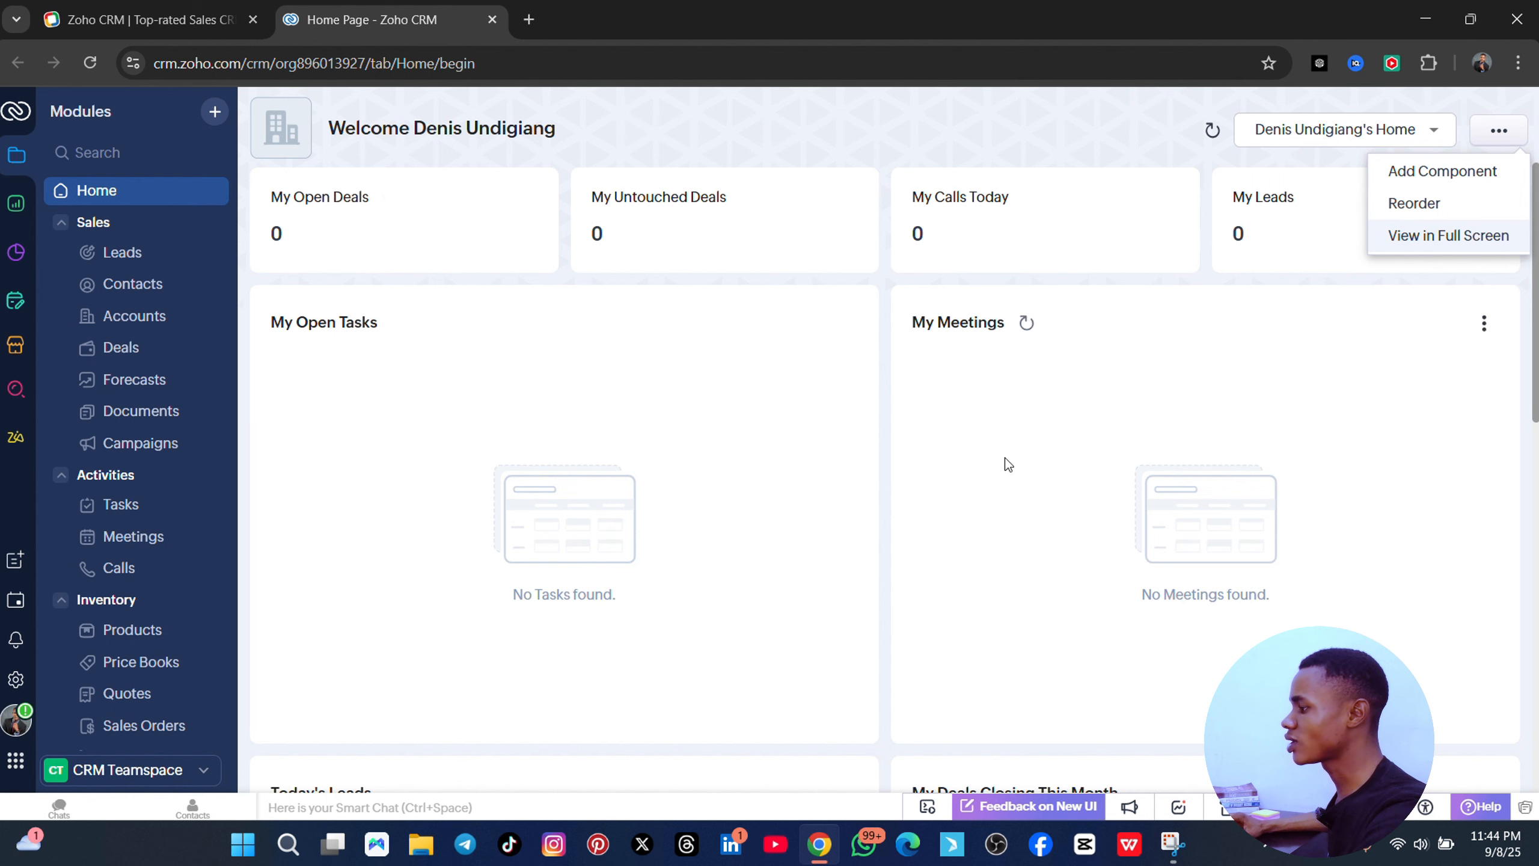
left_click(388, 129)
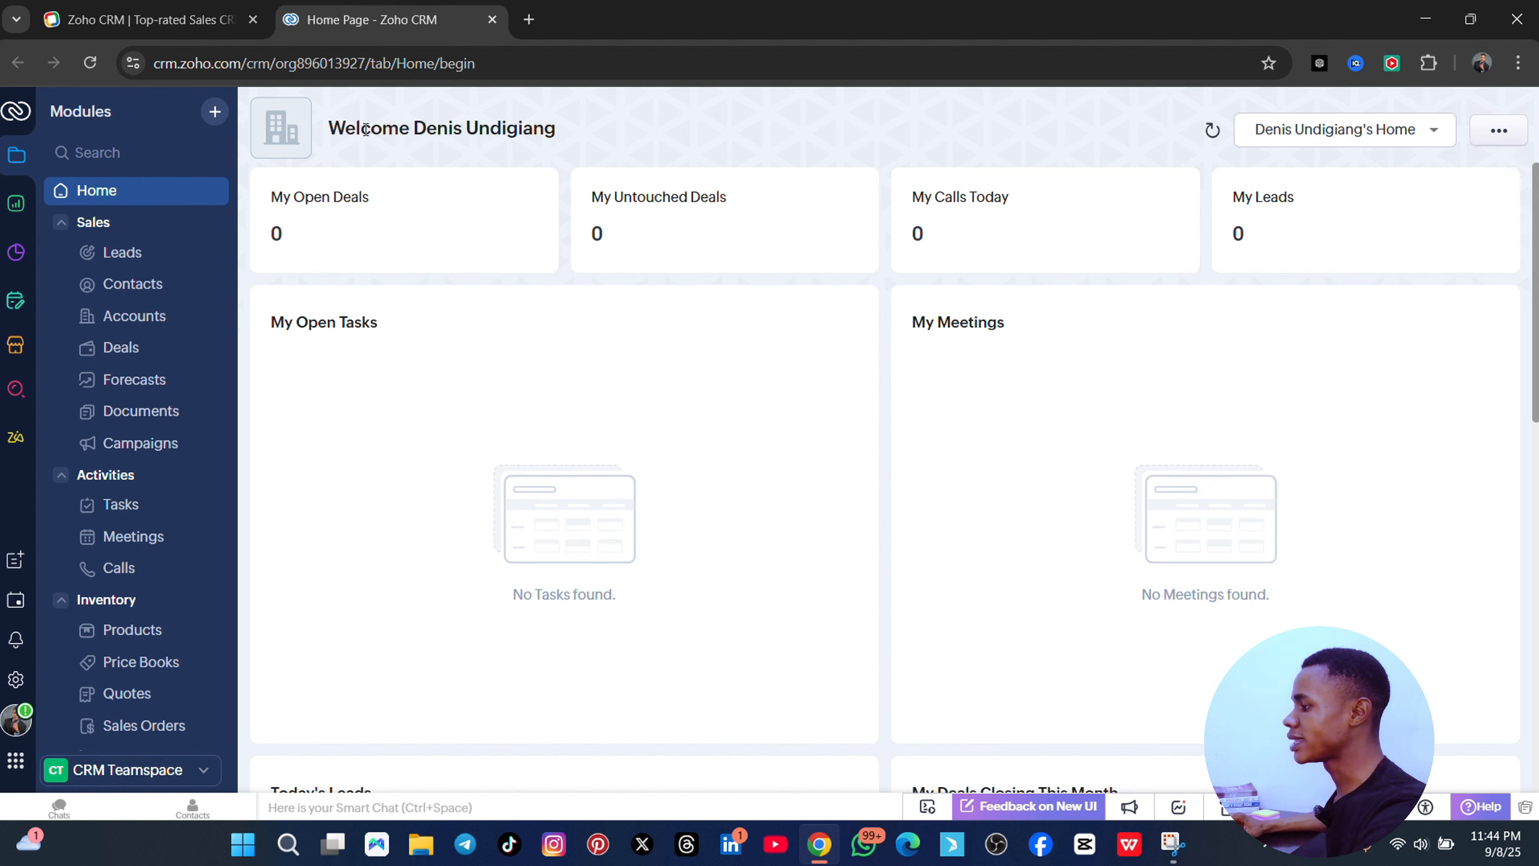
- Close the Modules + menu and open the Leads module with its 10 sample leads
left_click(216, 113)
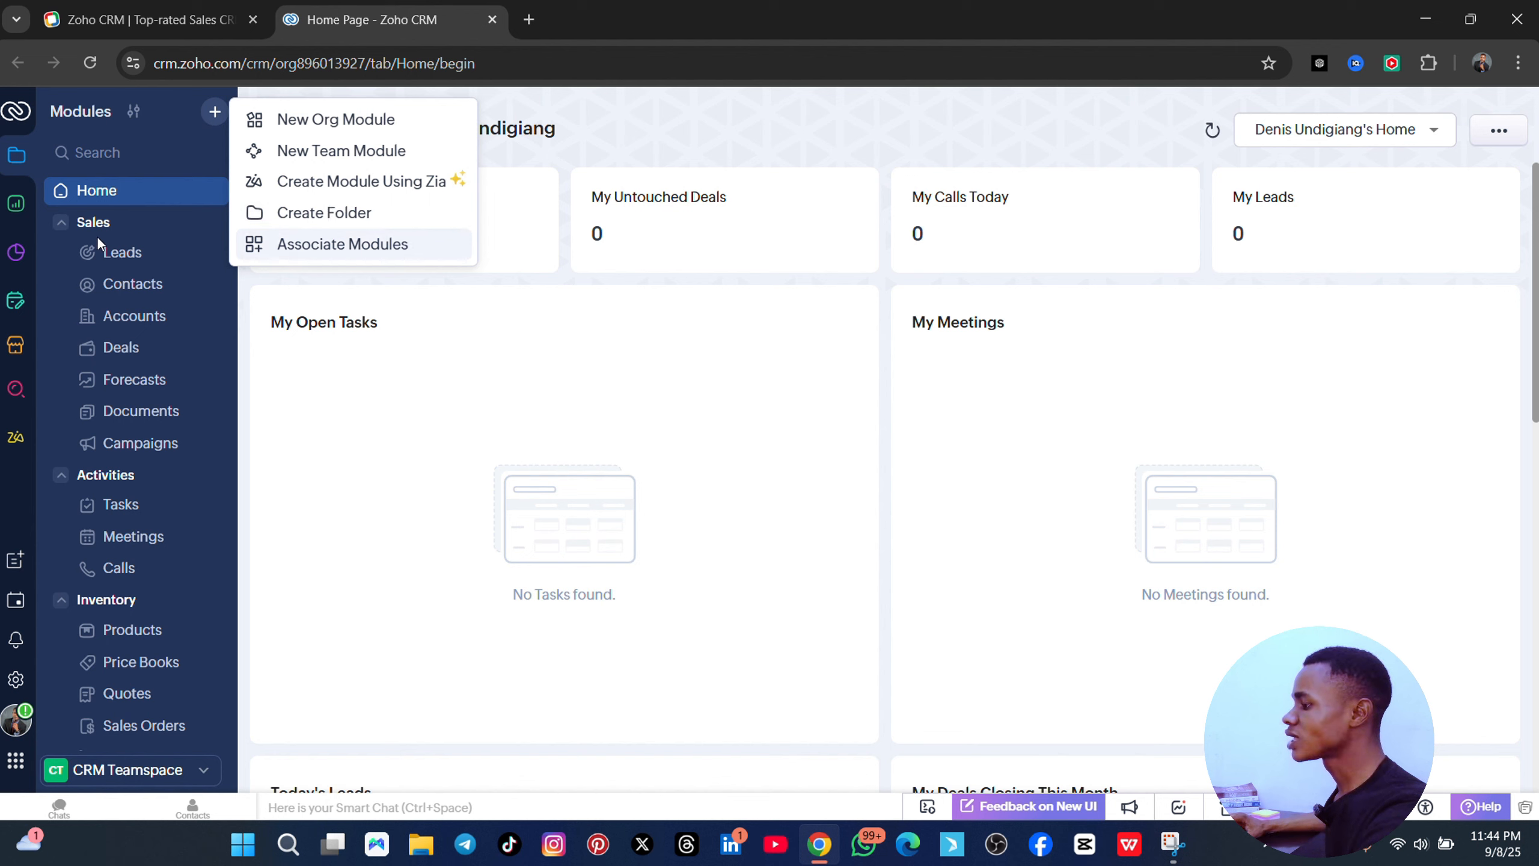
left_click(161, 158)
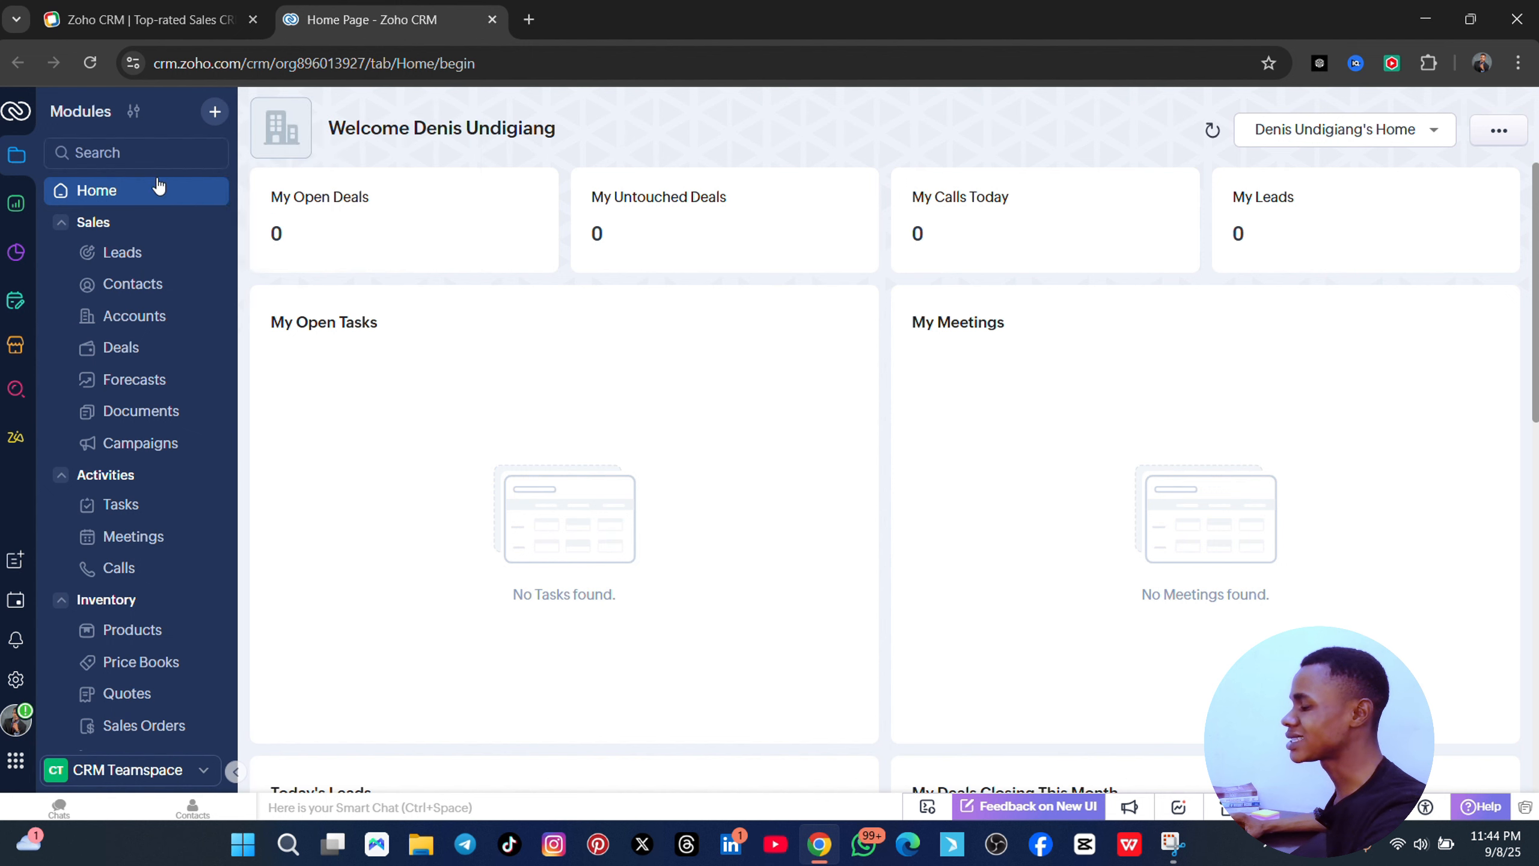
left_click(152, 257)
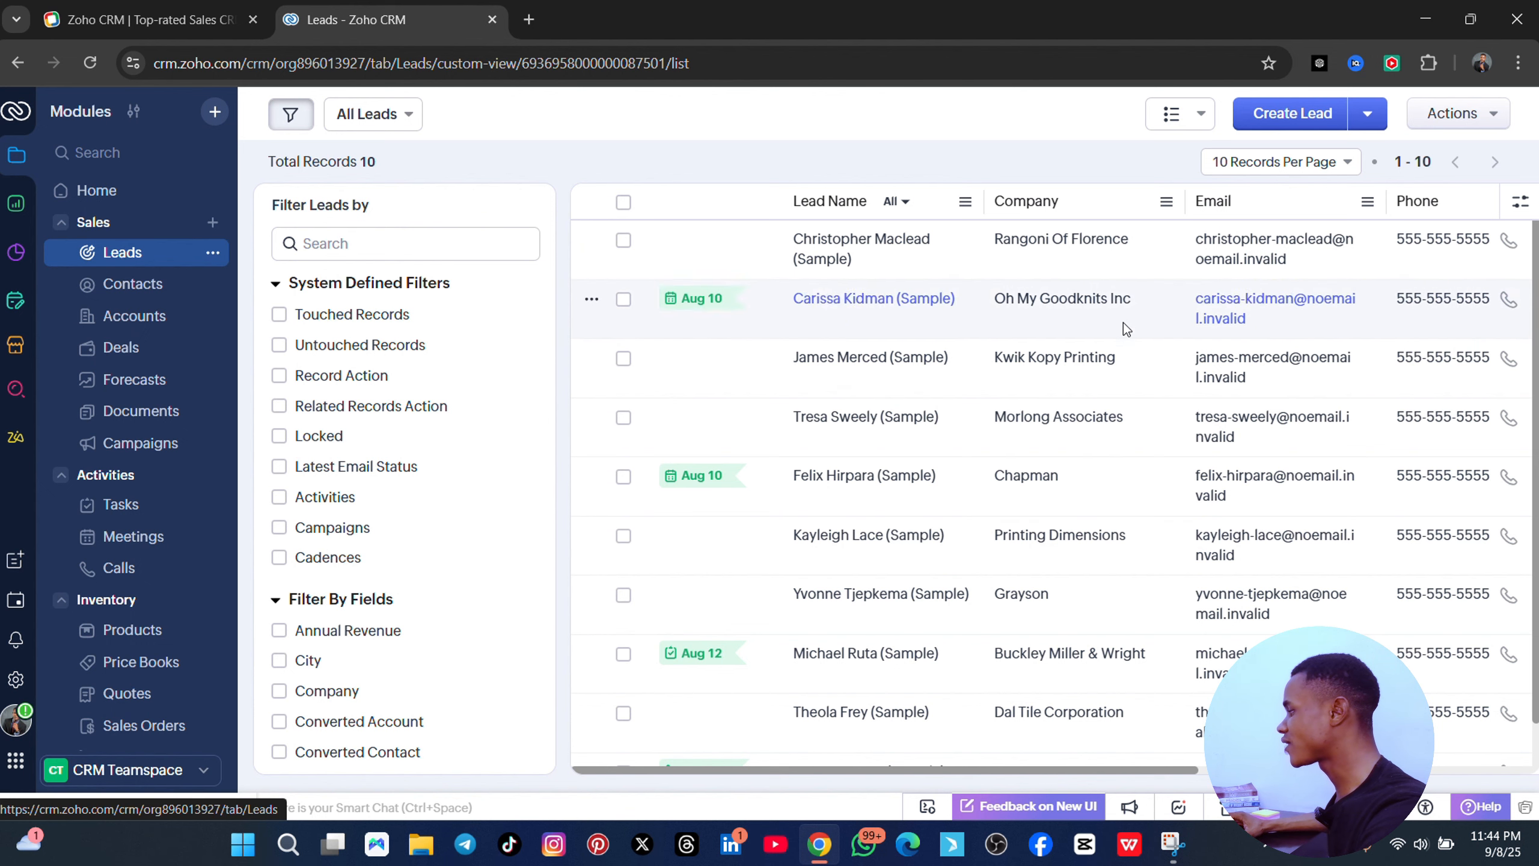
scroll(872, 315, "down", 1)
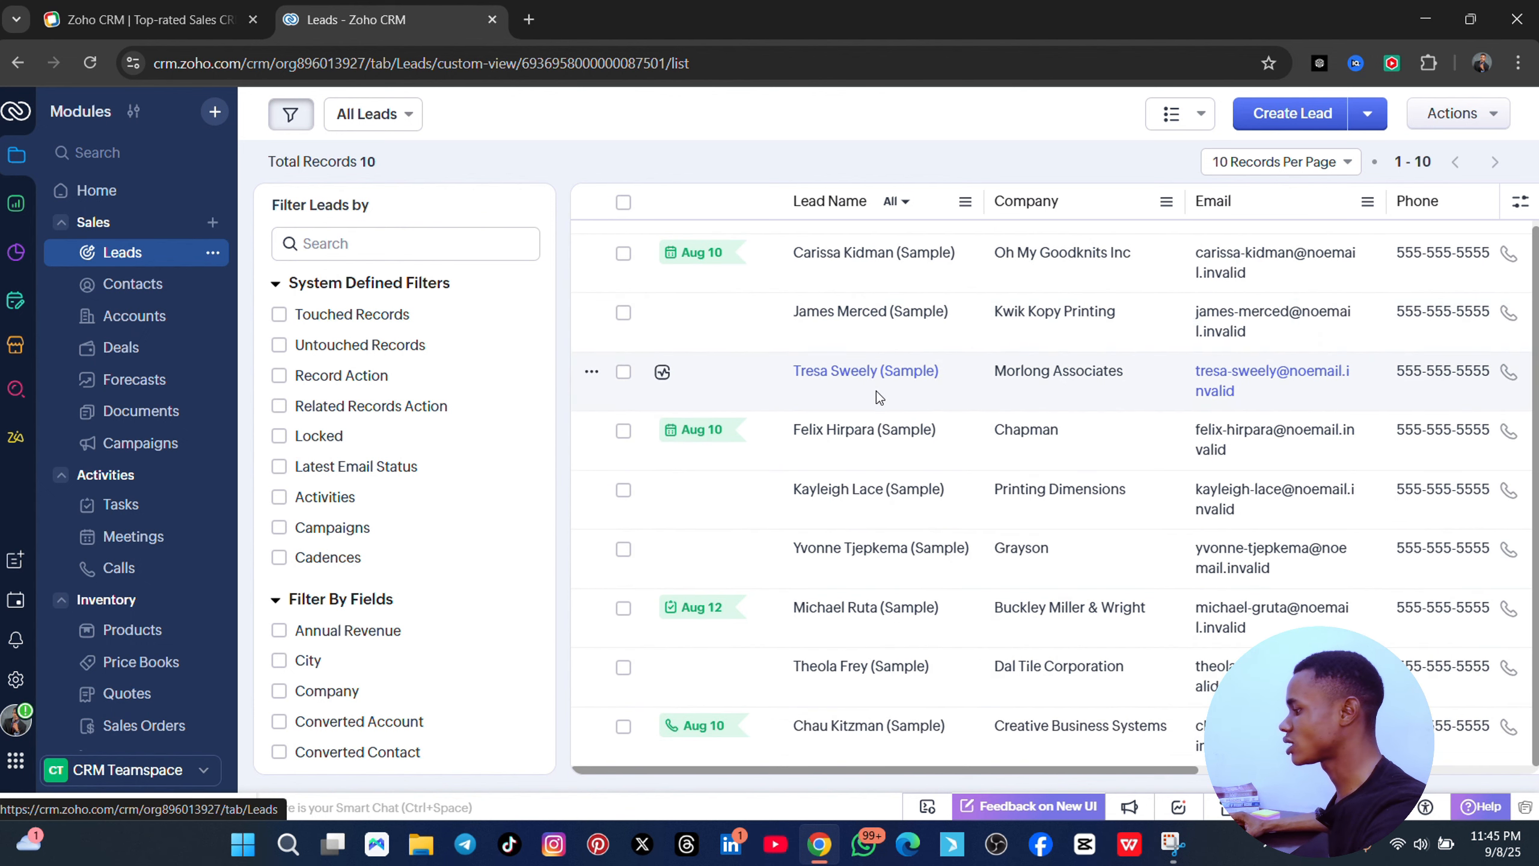
scroll(876, 391, "up", 1)
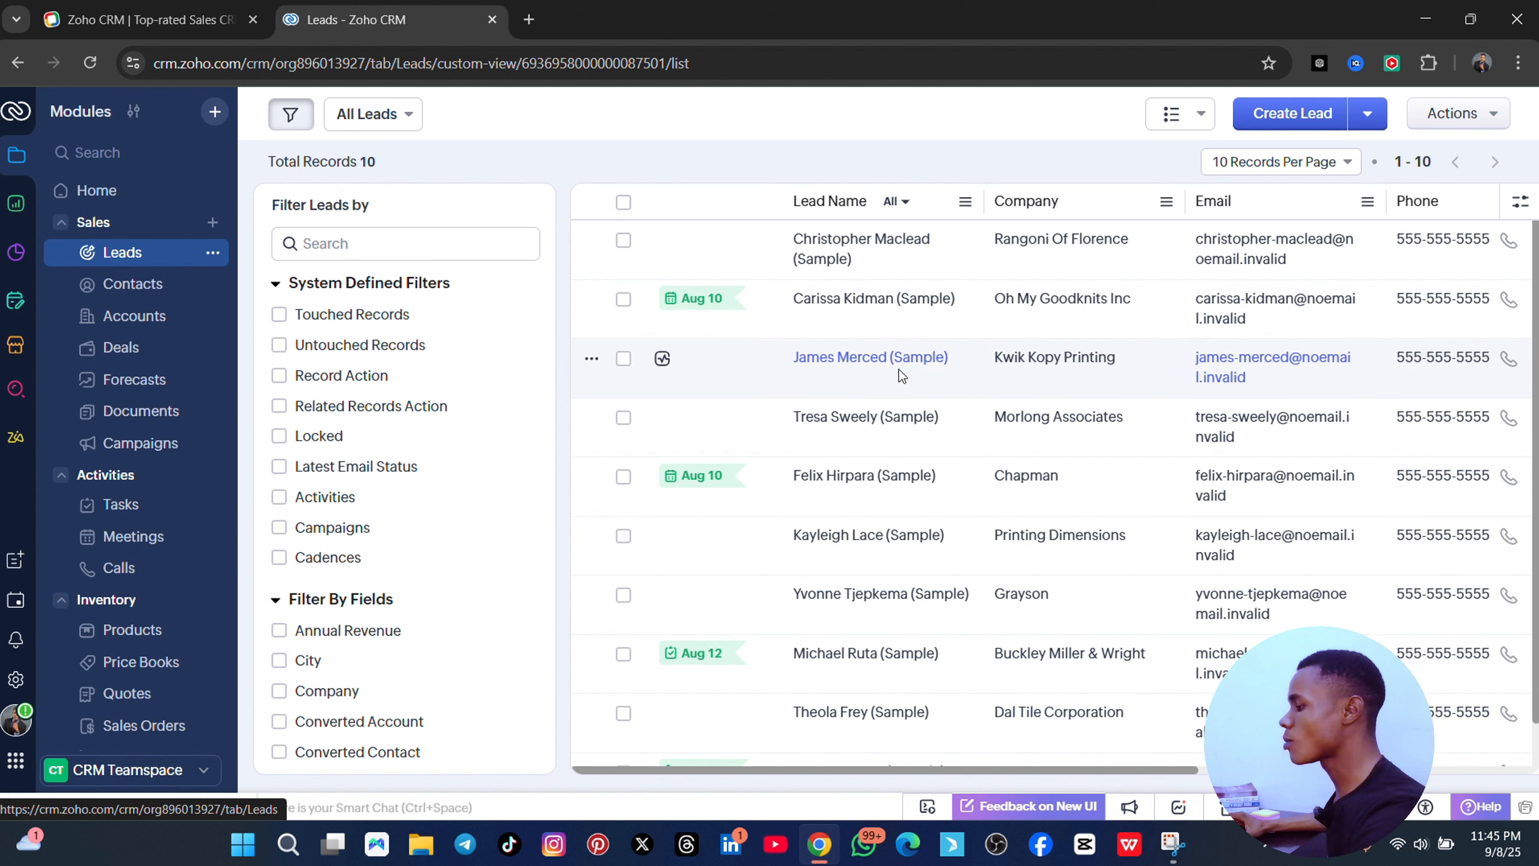
scroll(433, 394, "down", 15)
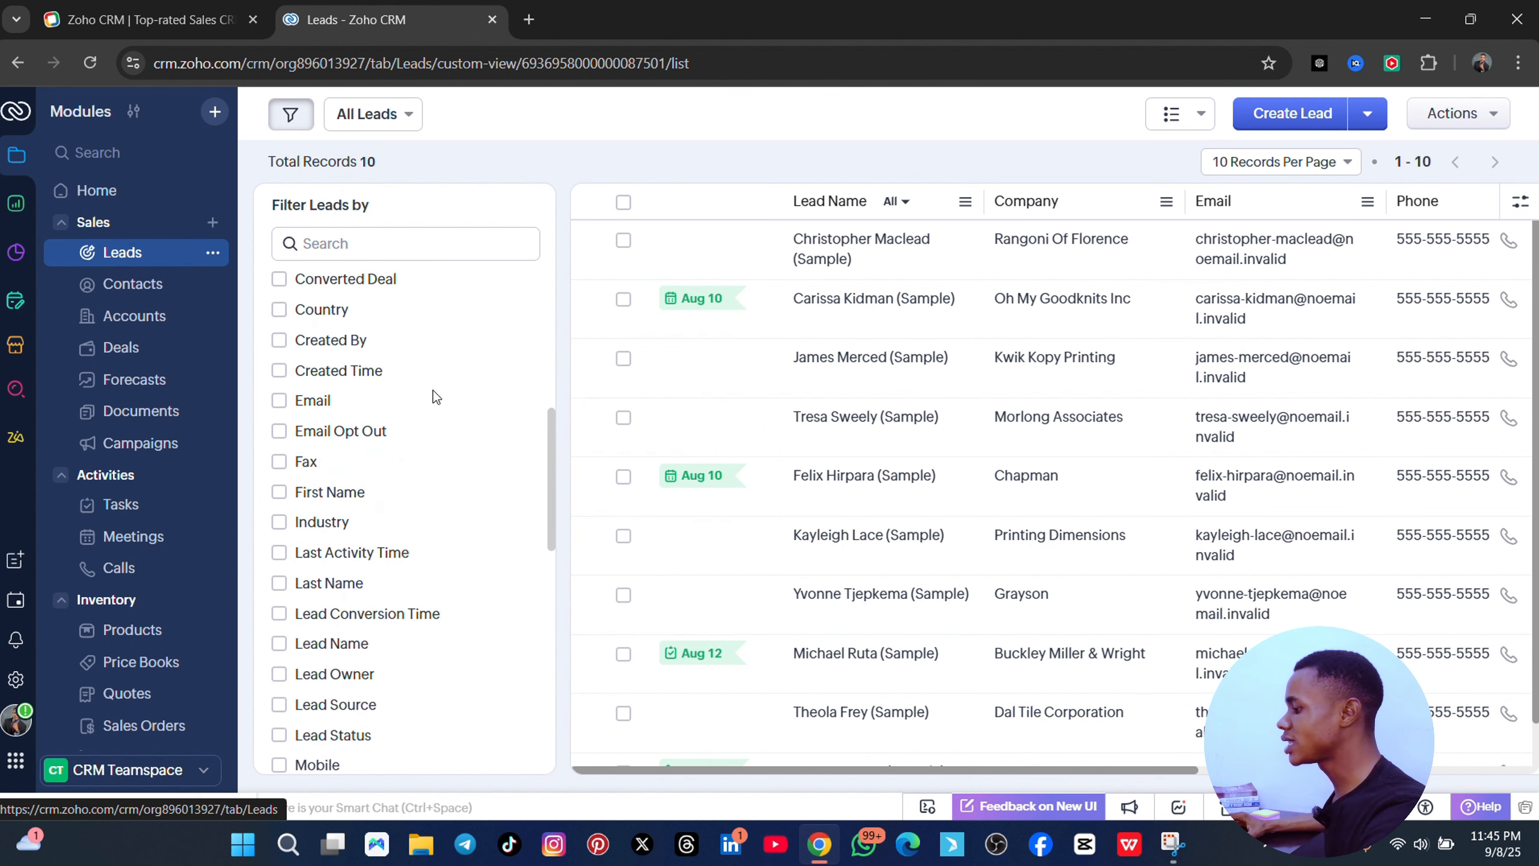
scroll(479, 439, "up", 7)
scroll(478, 439, "up", 8)
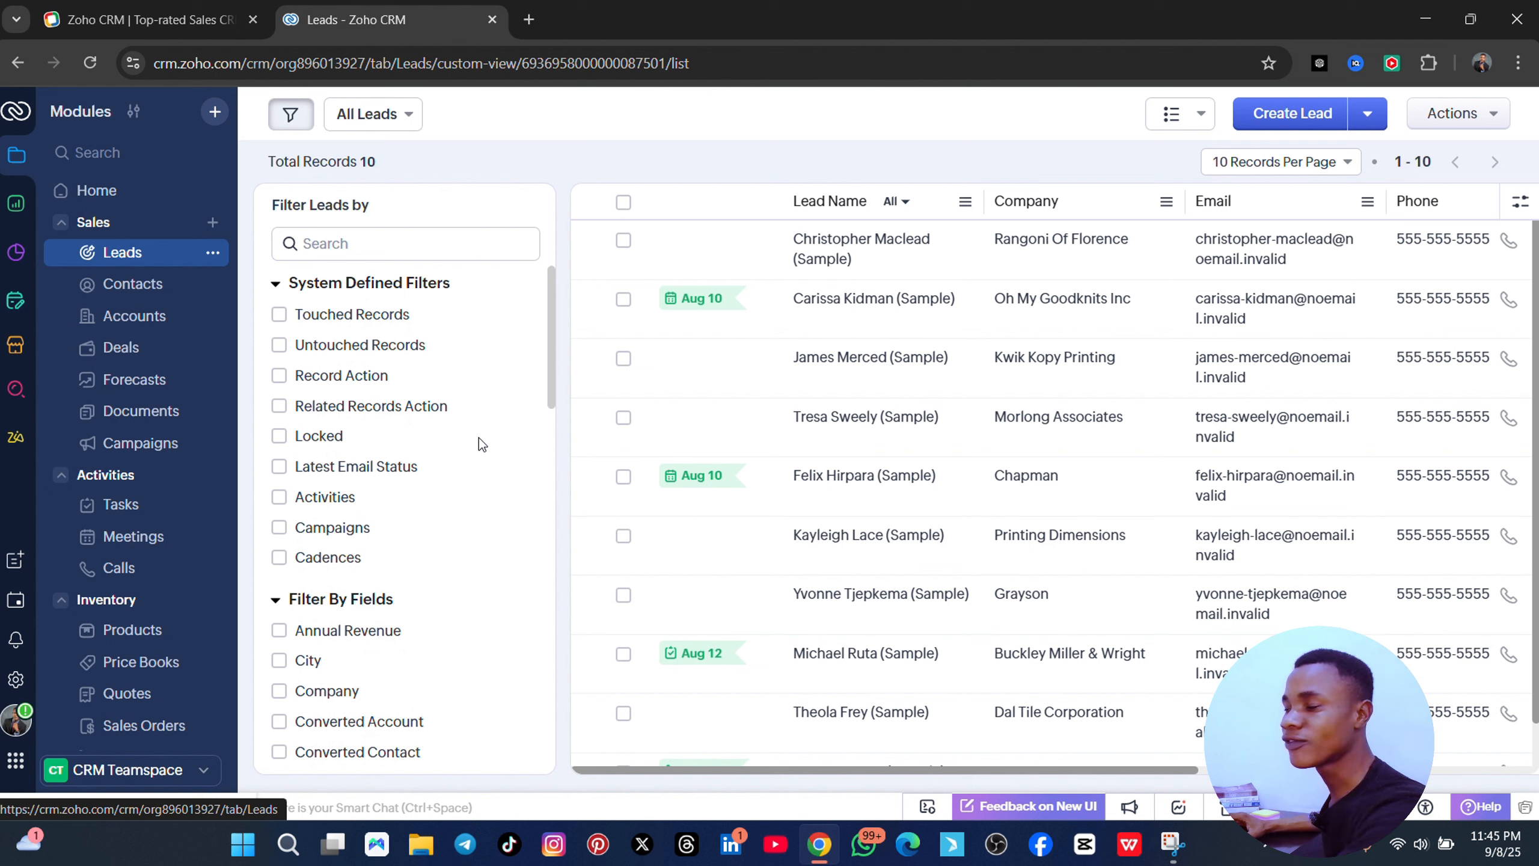
scroll(545, 412, "down", 3)
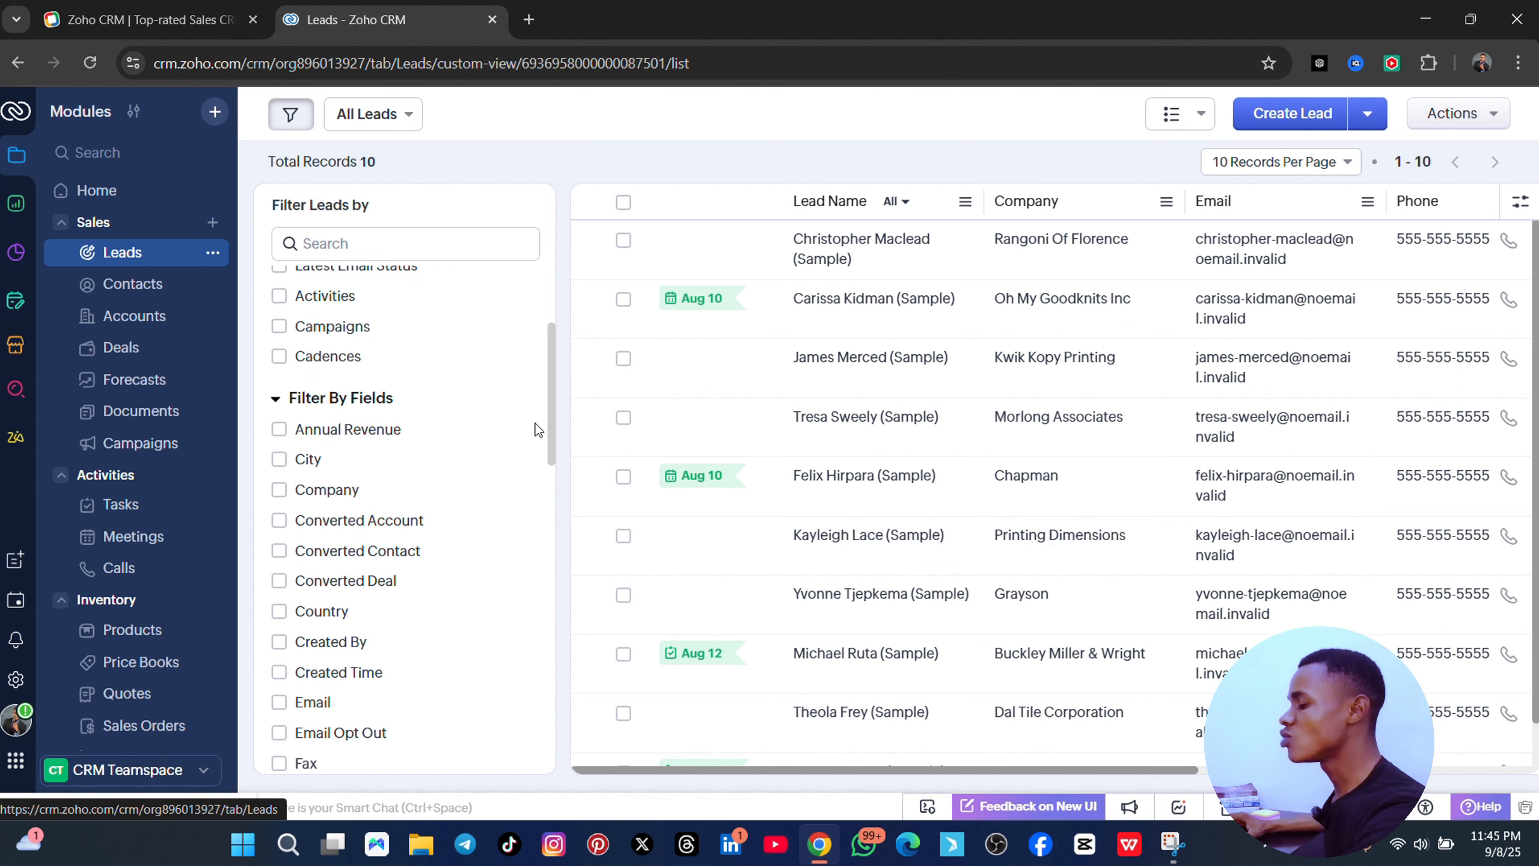
scroll(537, 431, "up", 3)
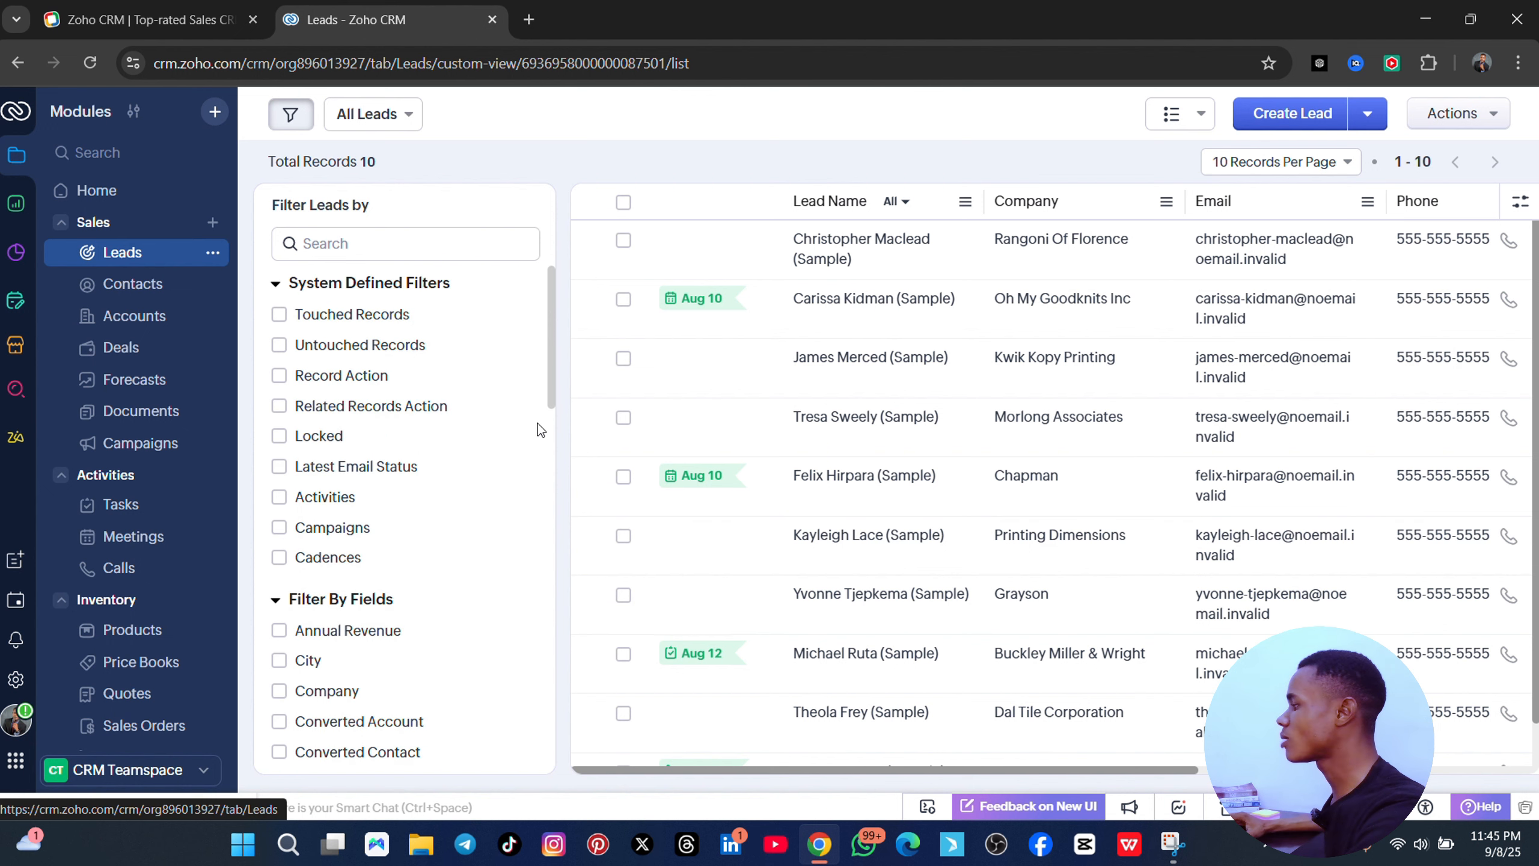
- Start a new lead and enter the lead's first name
left_click(1306, 117)
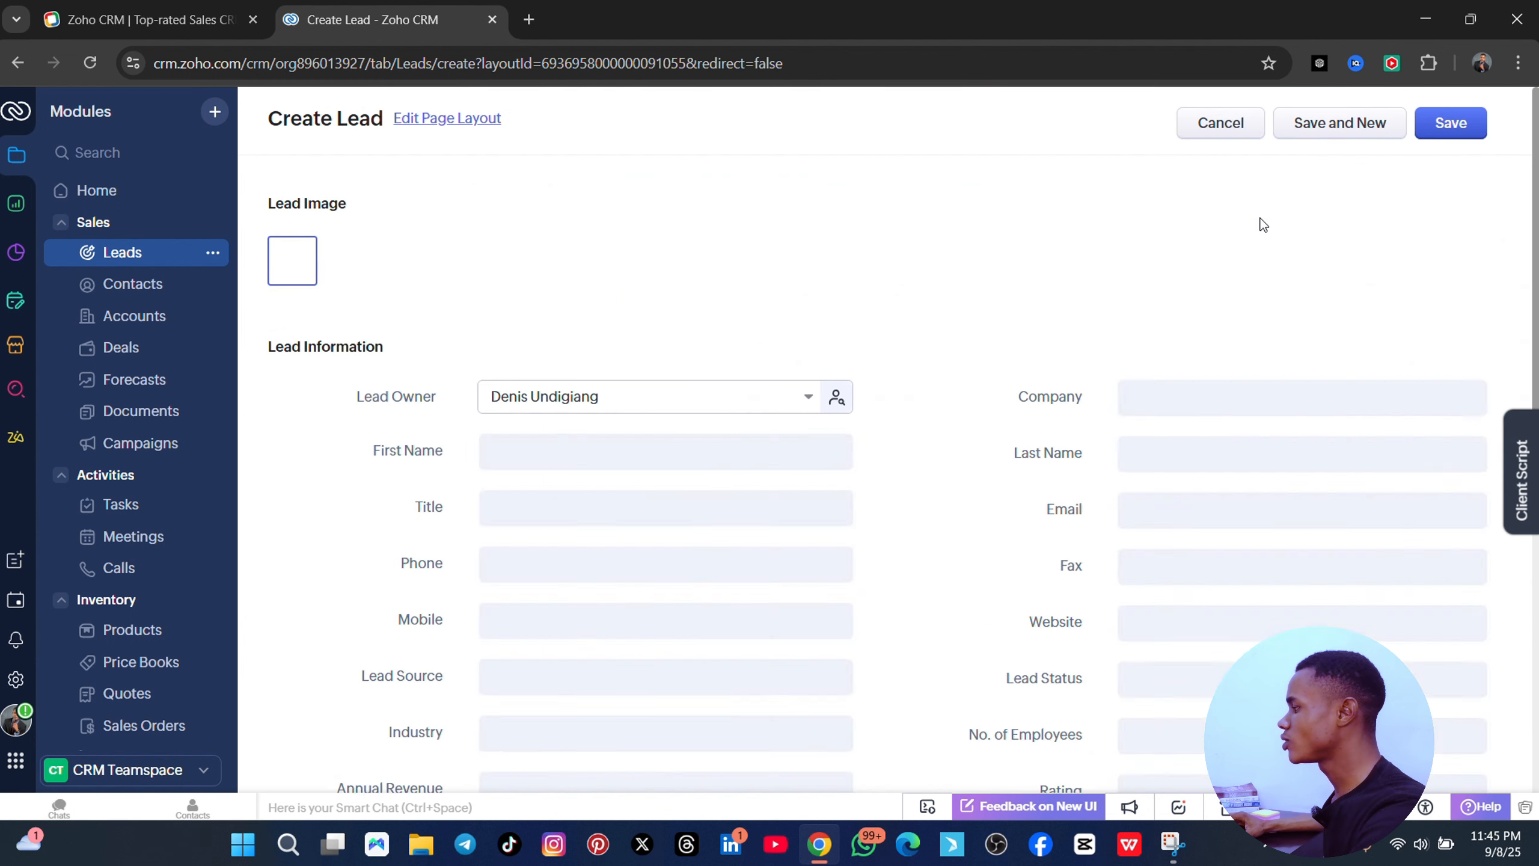
scroll(814, 381, "down", 7)
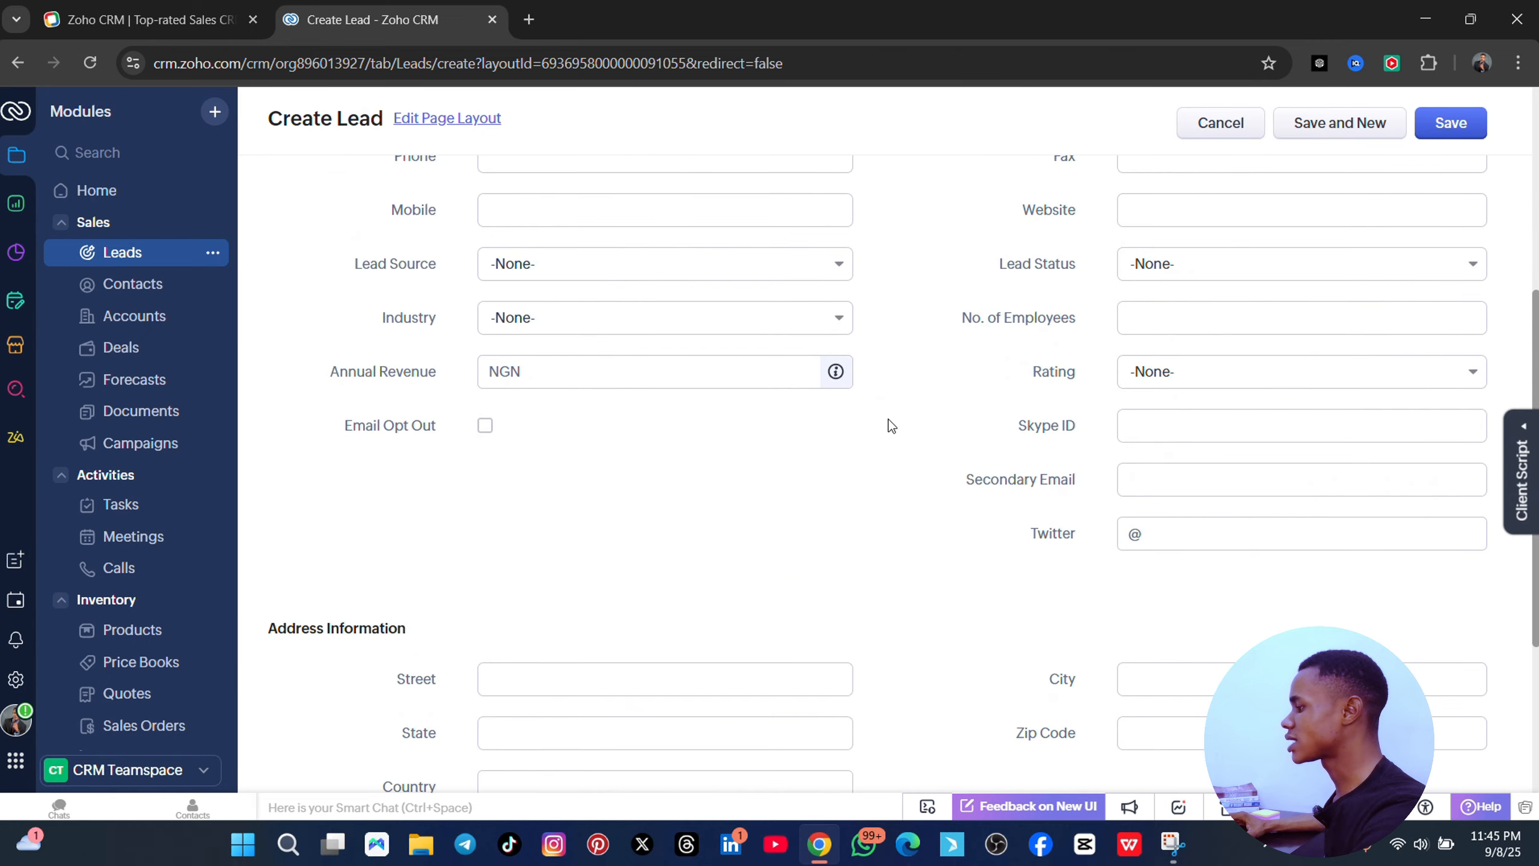
scroll(890, 426, "up", 5)
scroll(1032, 405, "down", 8)
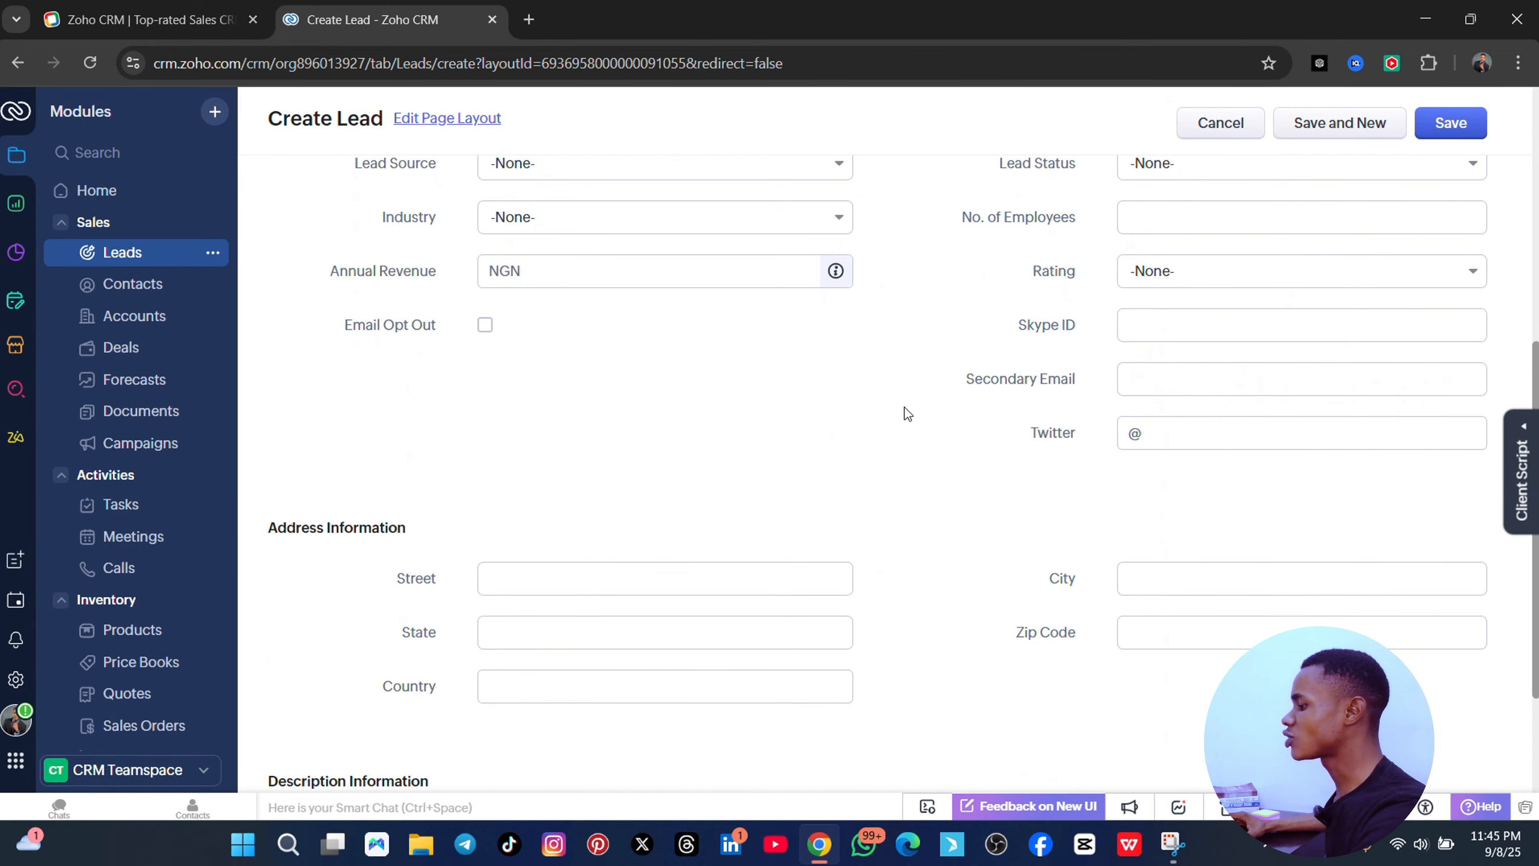
scroll(815, 402, "up", 10)
scroll(677, 337, "up", 2)
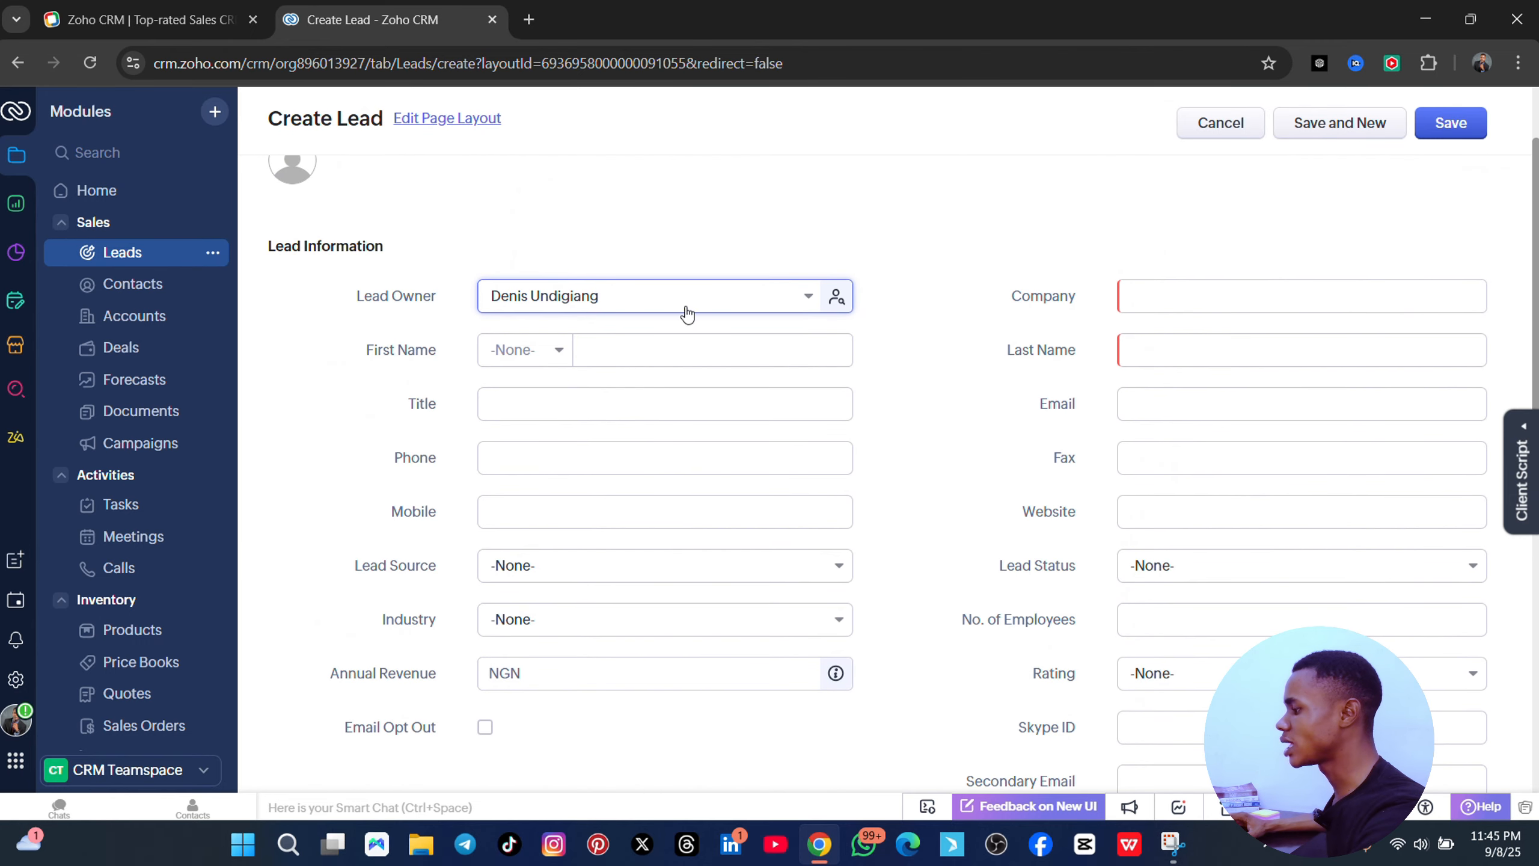
left_click(581, 352)
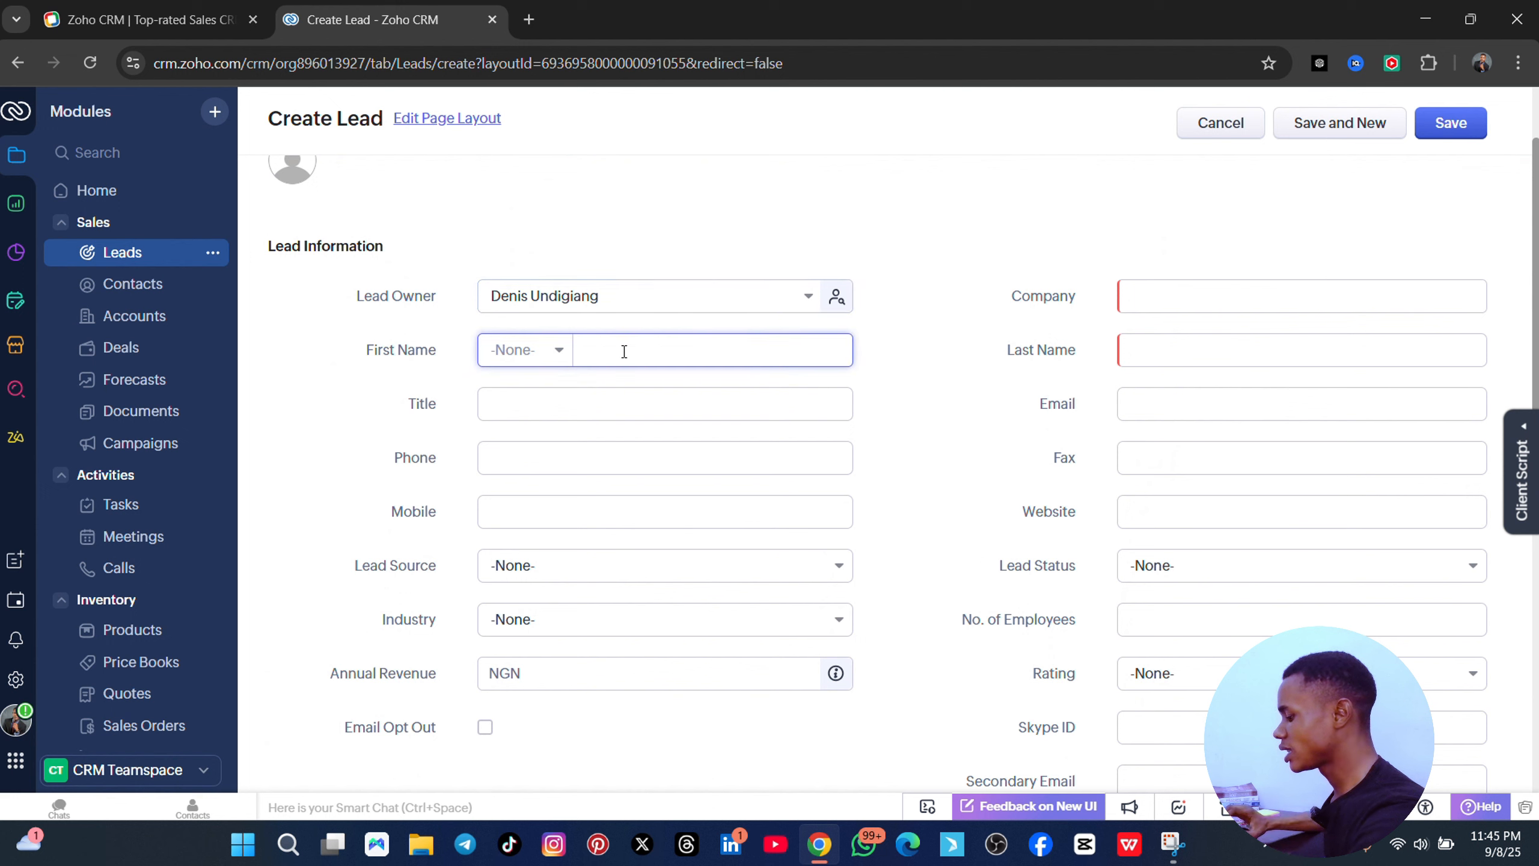
type("denis")
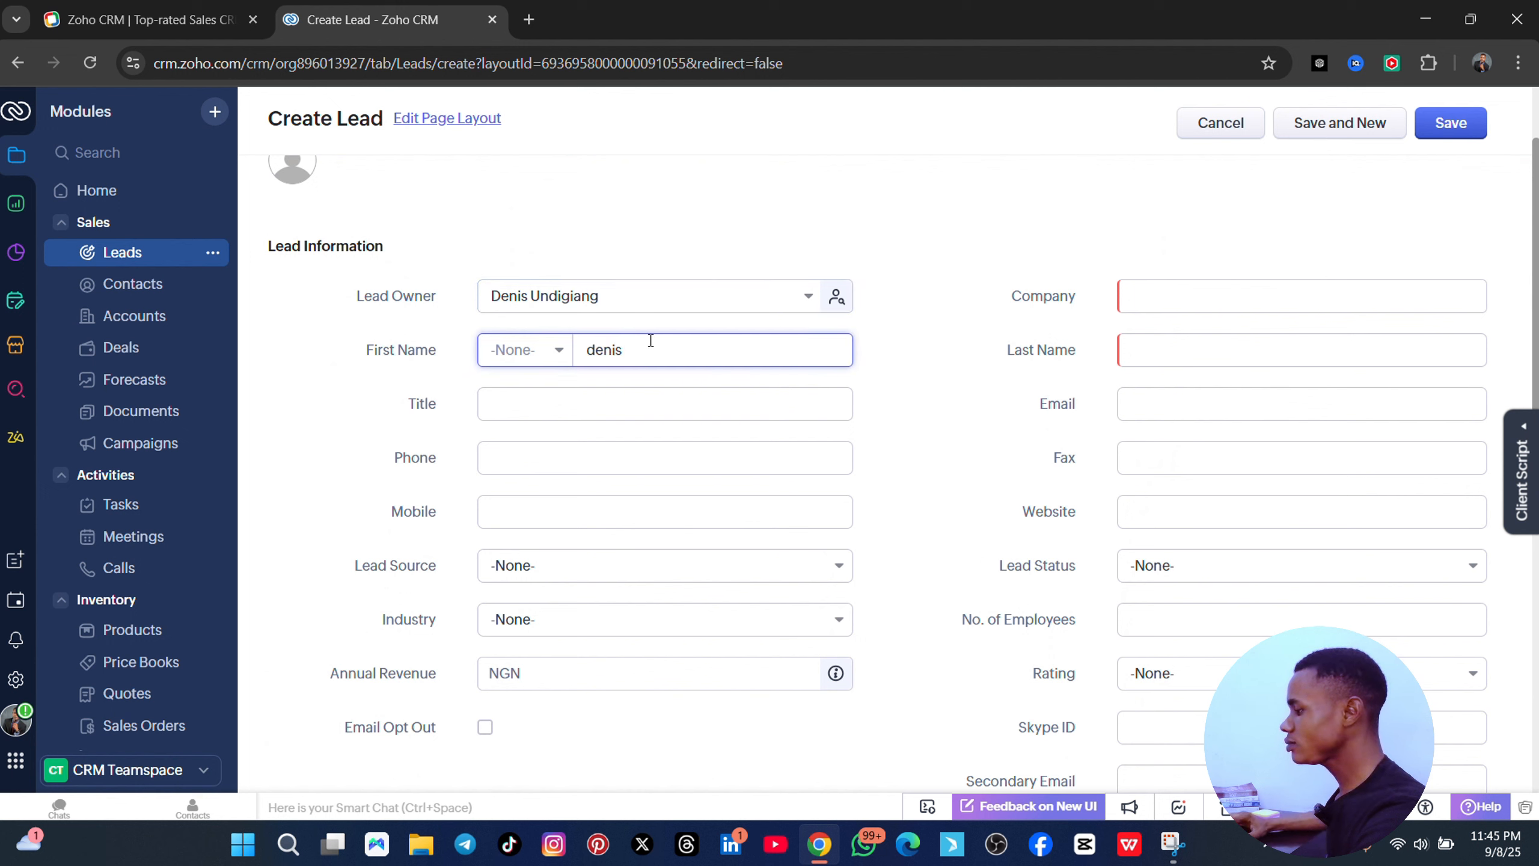
- Set the lead's title to 'teacher', add the saved phone number, and choose Lead Source Cold Call
left_click(613, 402)
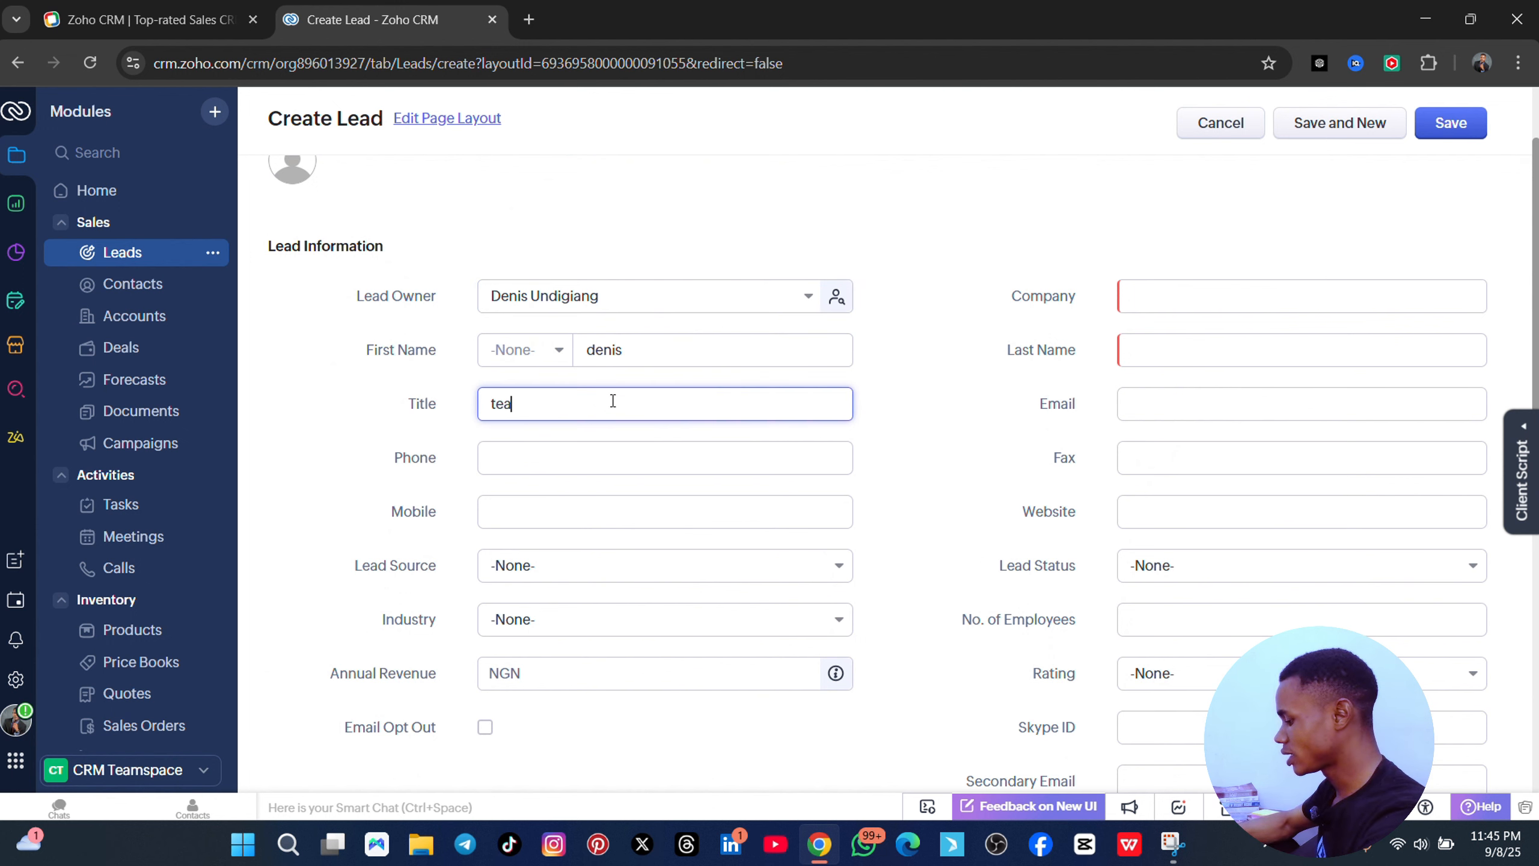
type("teacher")
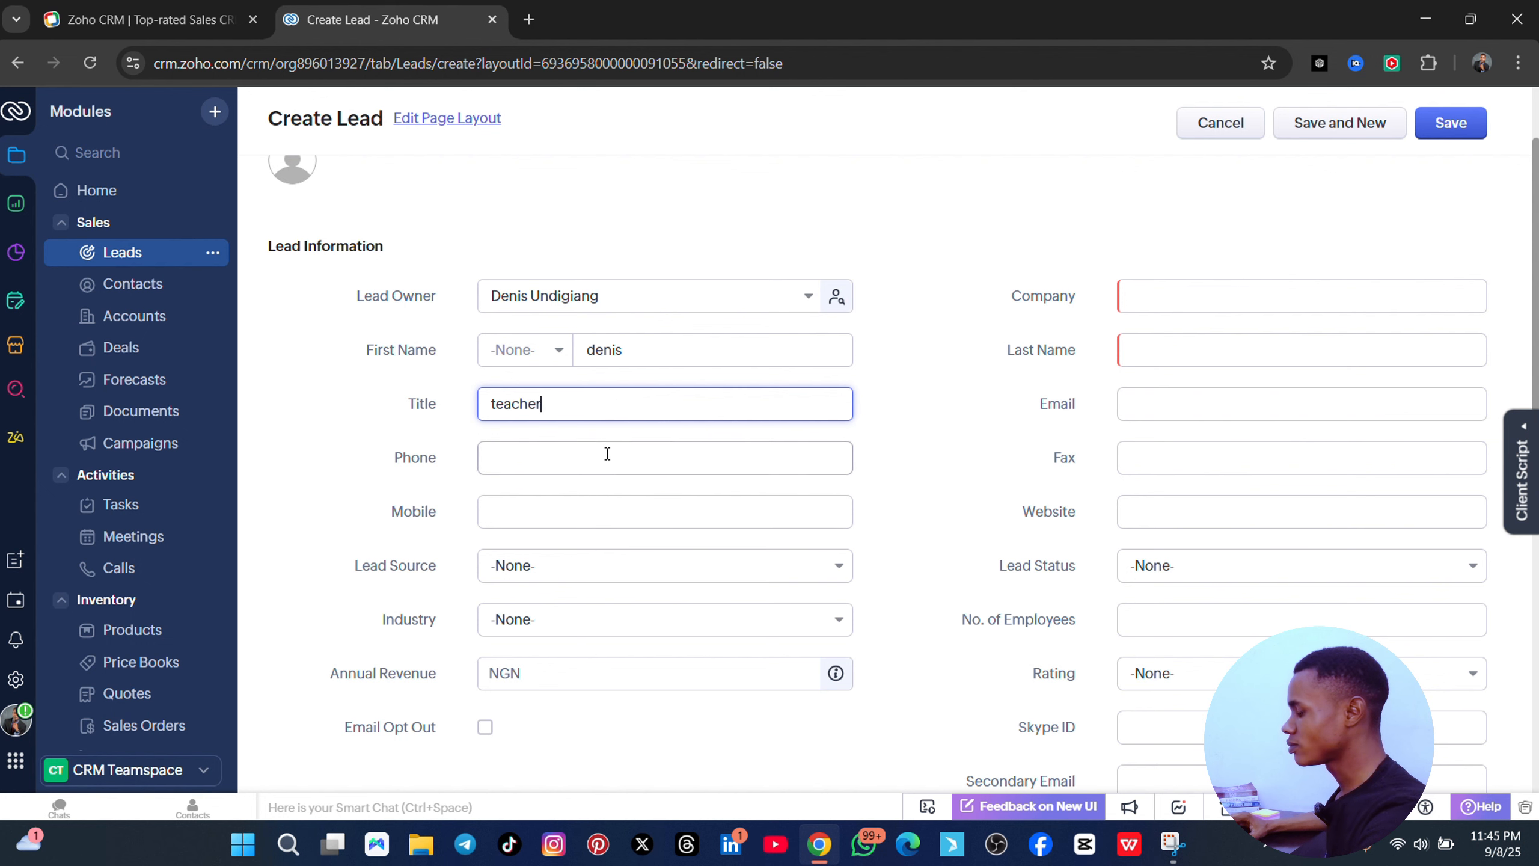
left_click(605, 457)
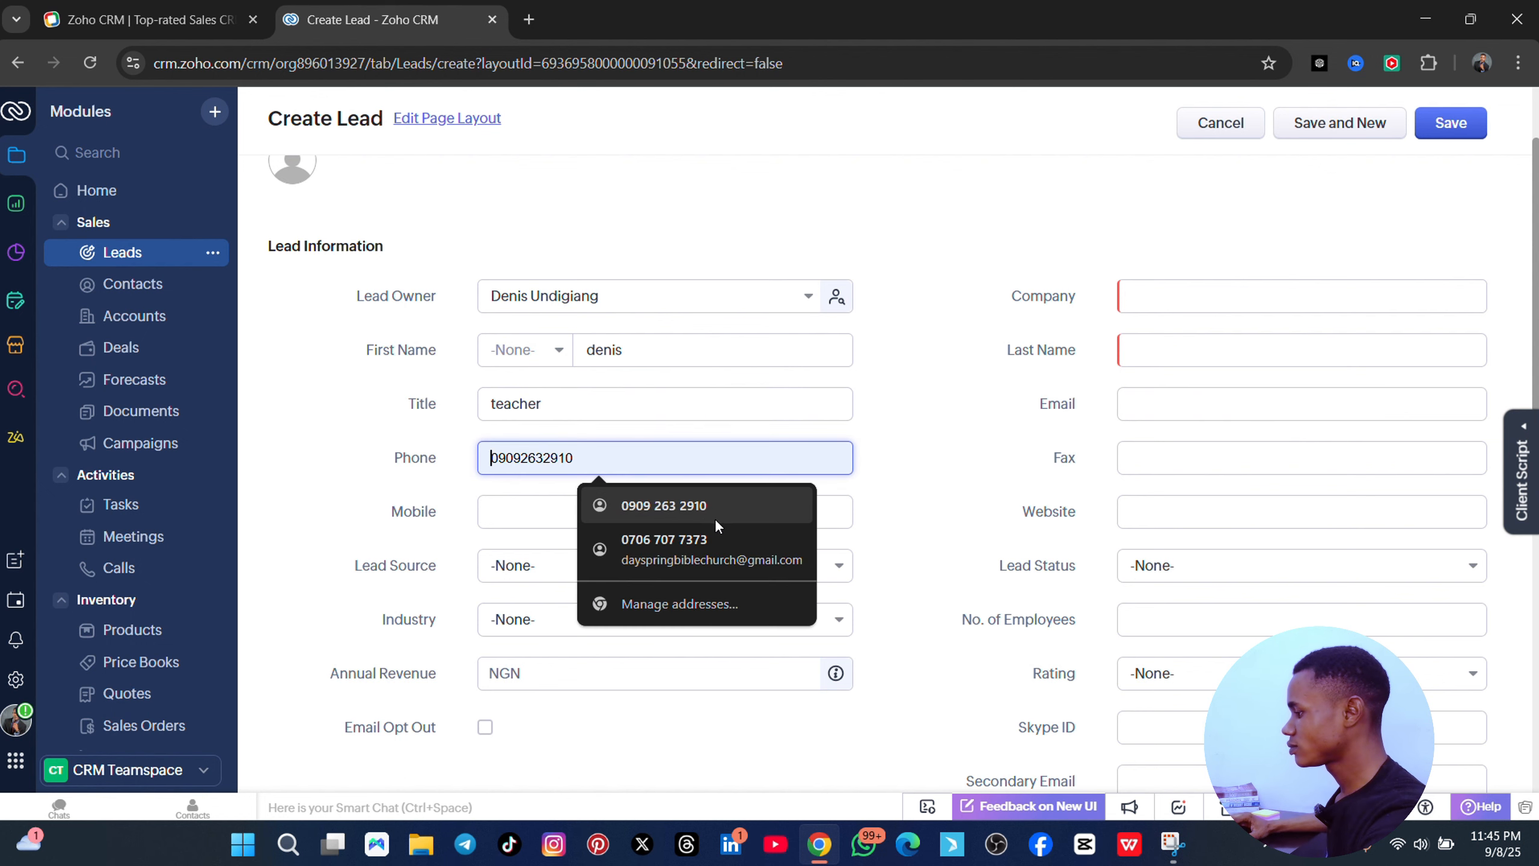
left_click(645, 518)
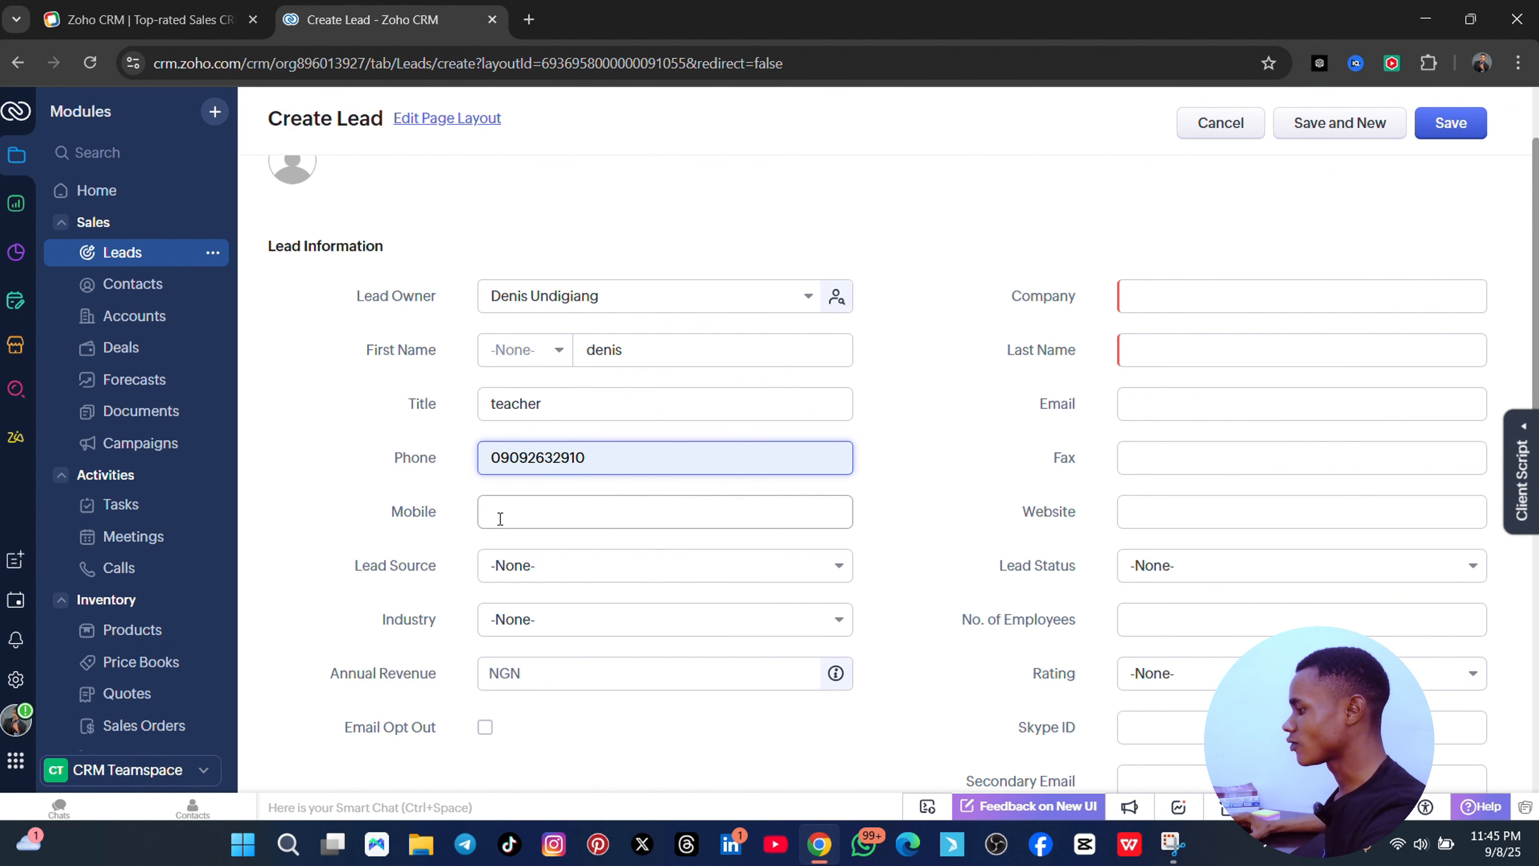
scroll(515, 467, "down", 3)
left_click(564, 371)
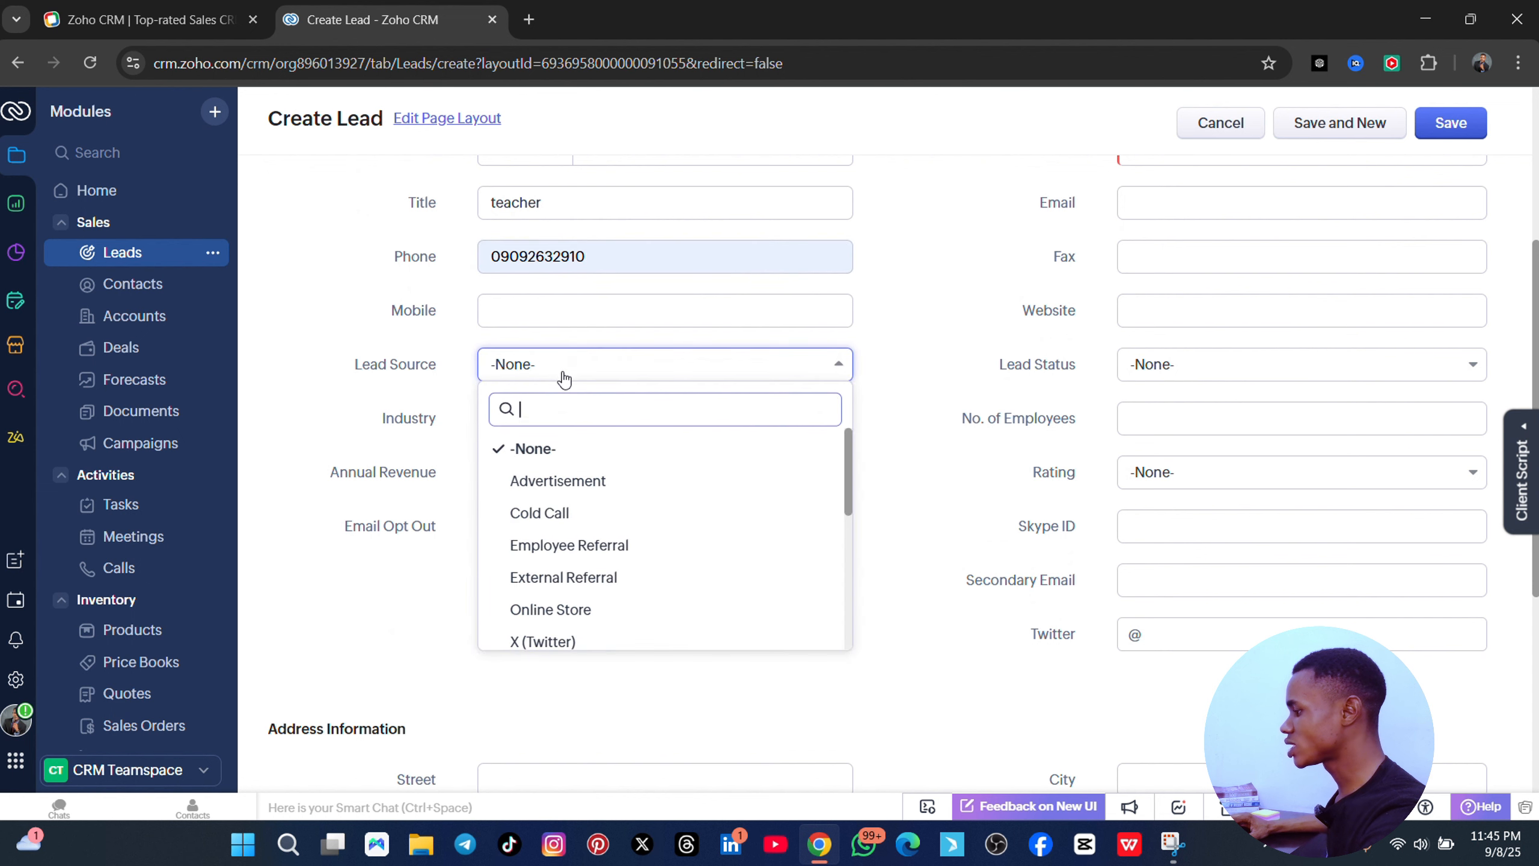
left_click(560, 523)
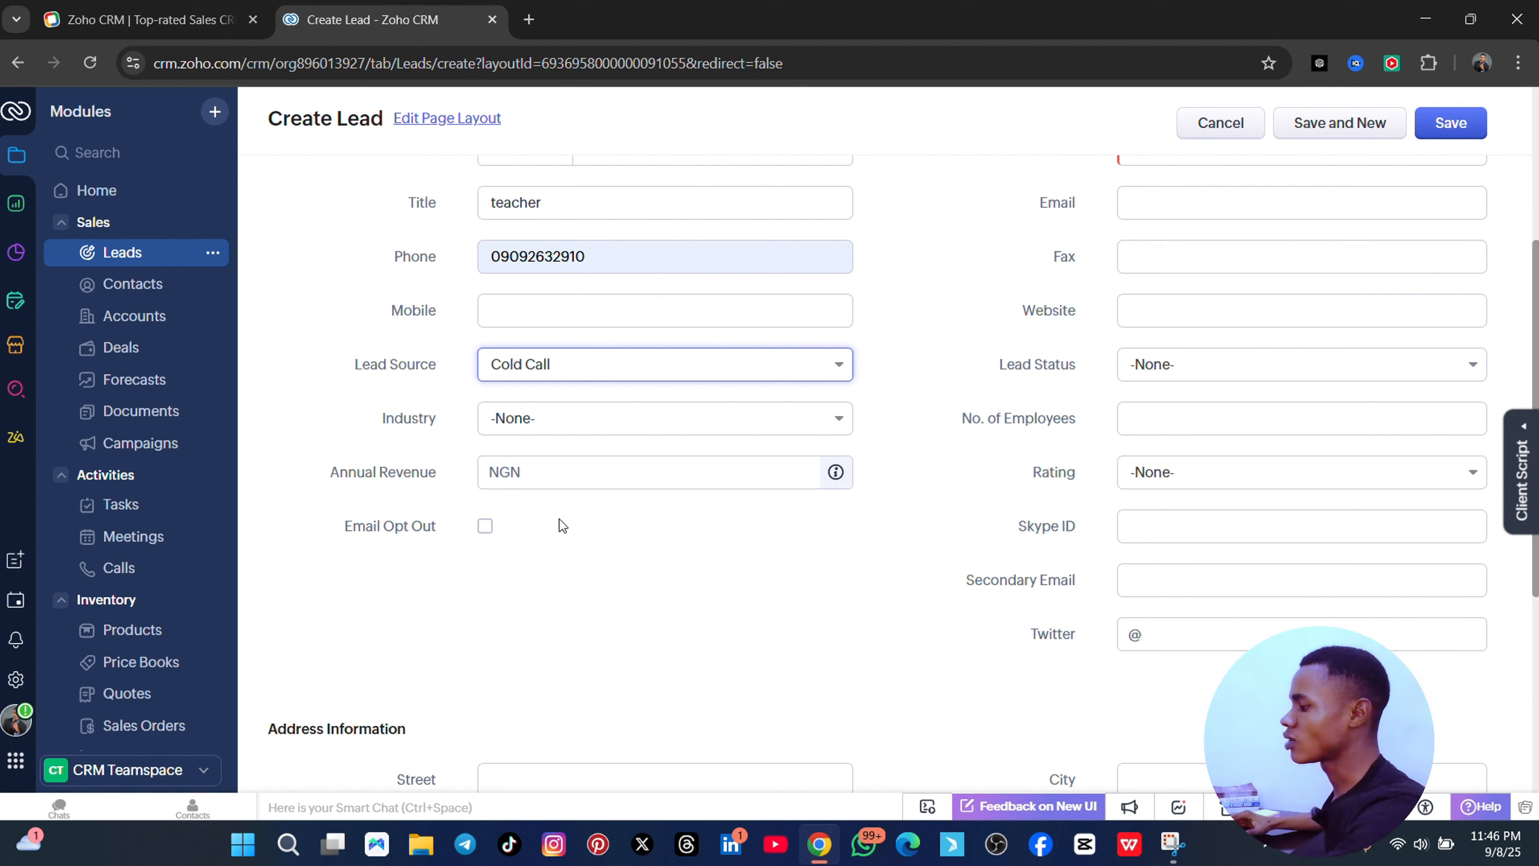
- Change Lead Source to Advertisement and set Industry to Government/Military
left_click(689, 374)
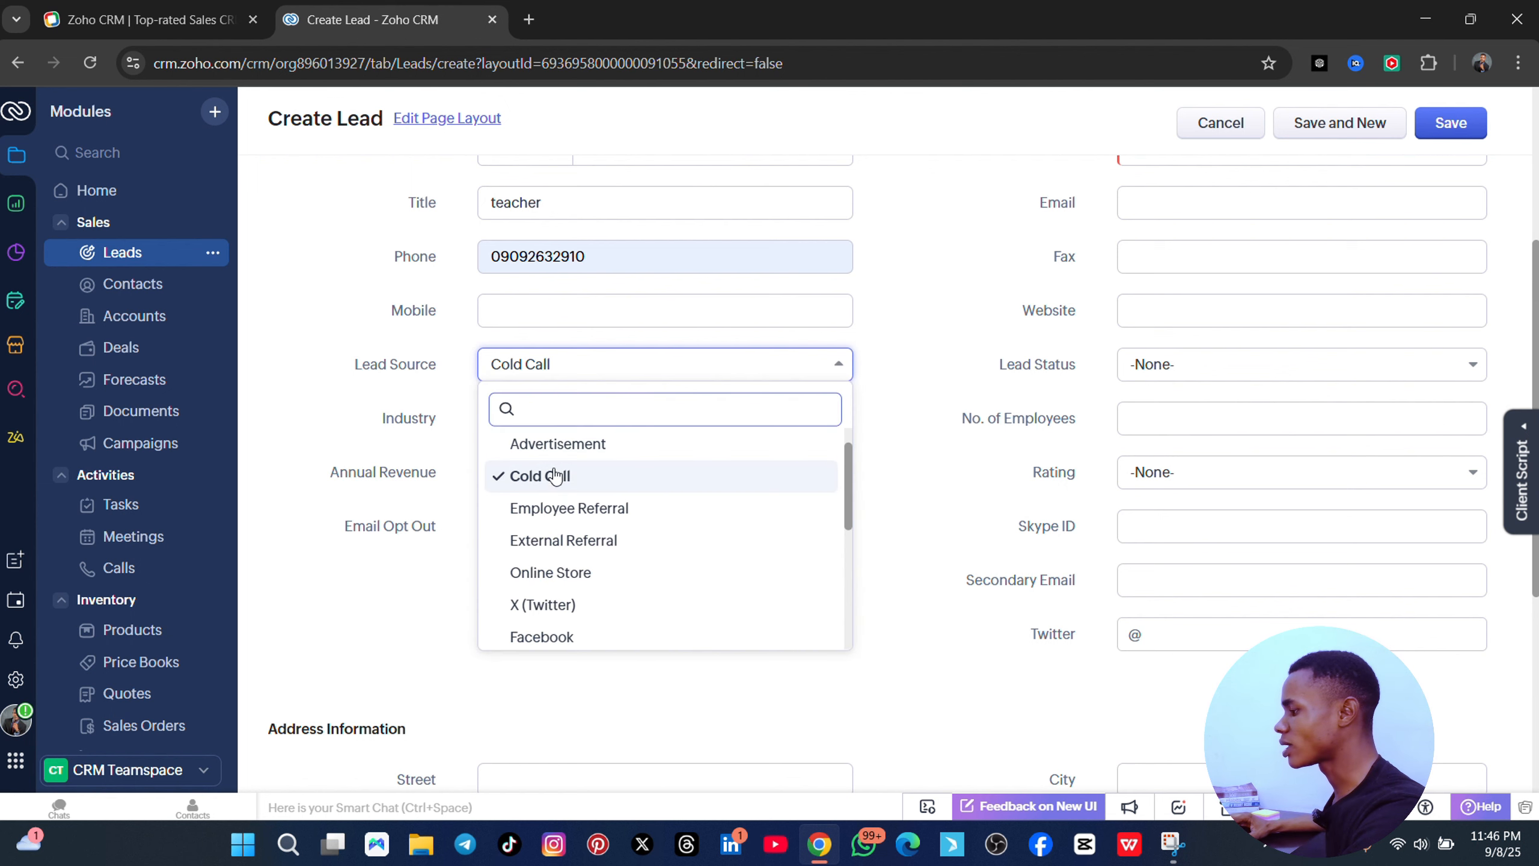
left_click(555, 443)
left_click(570, 428)
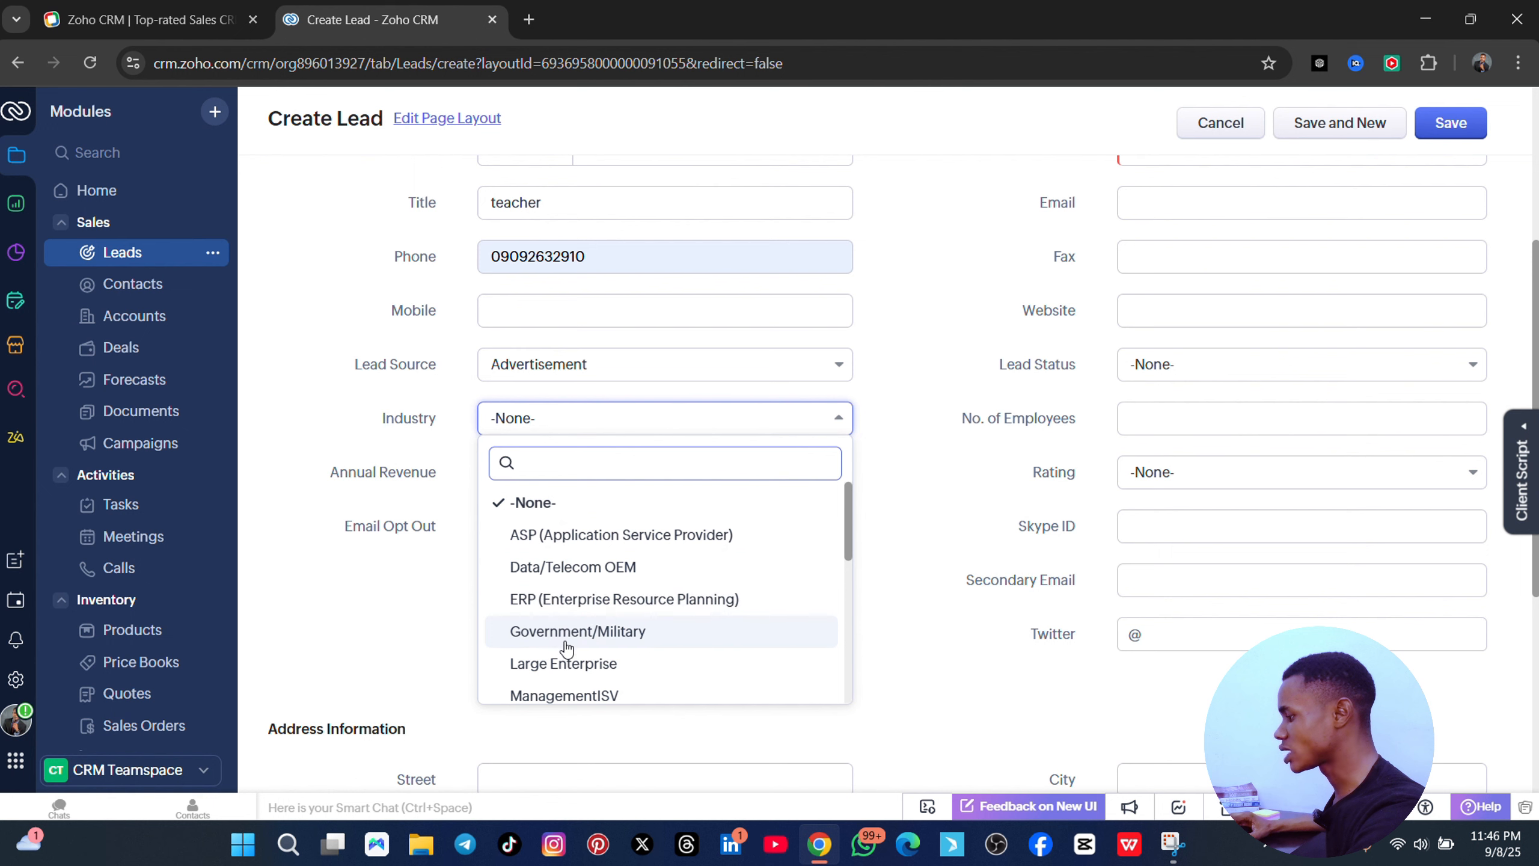
left_click(568, 634)
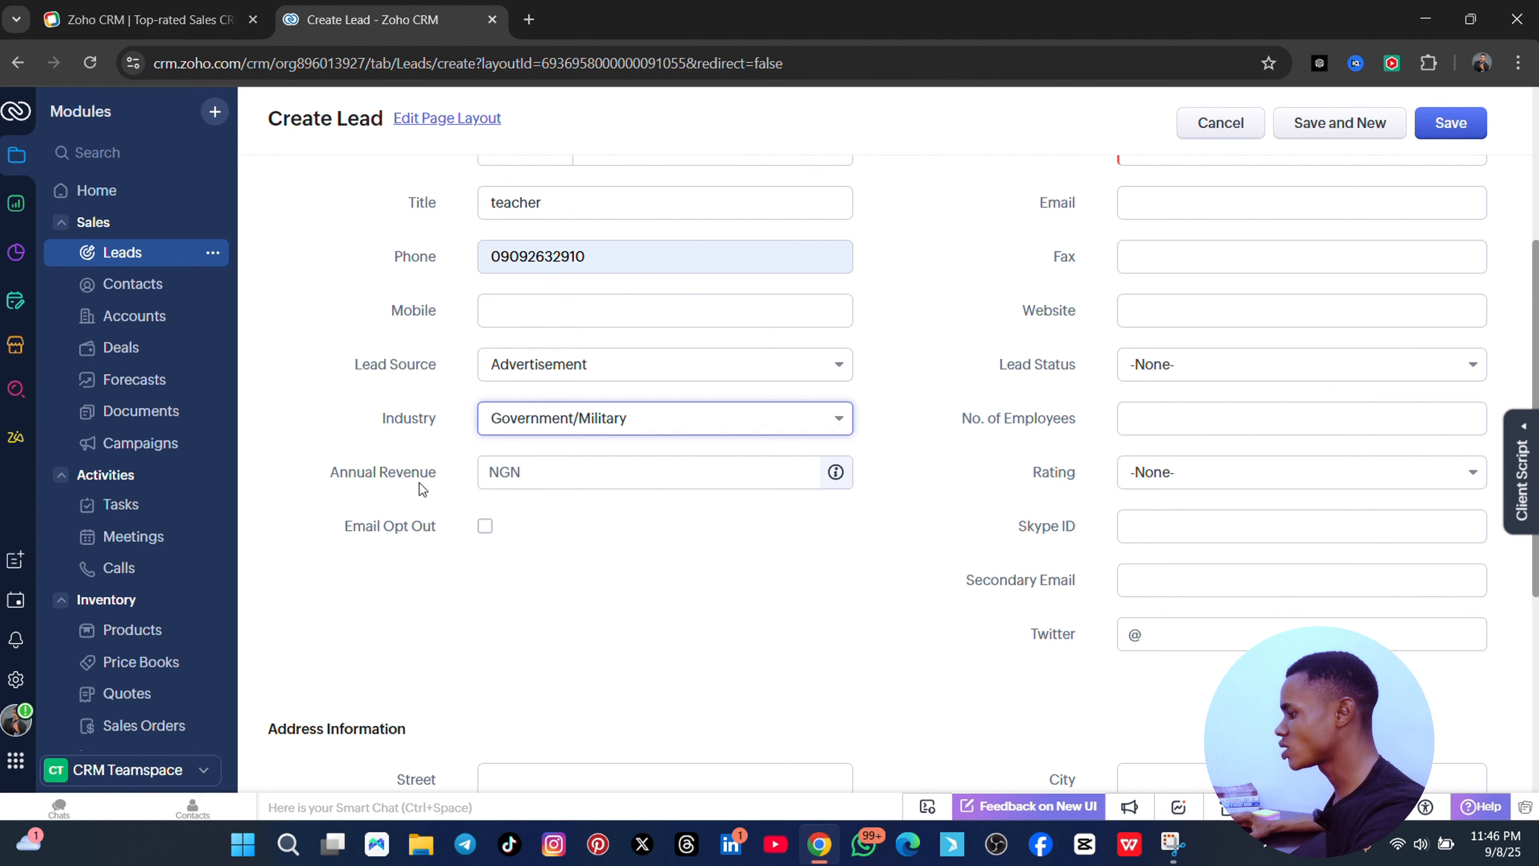
left_click(561, 480)
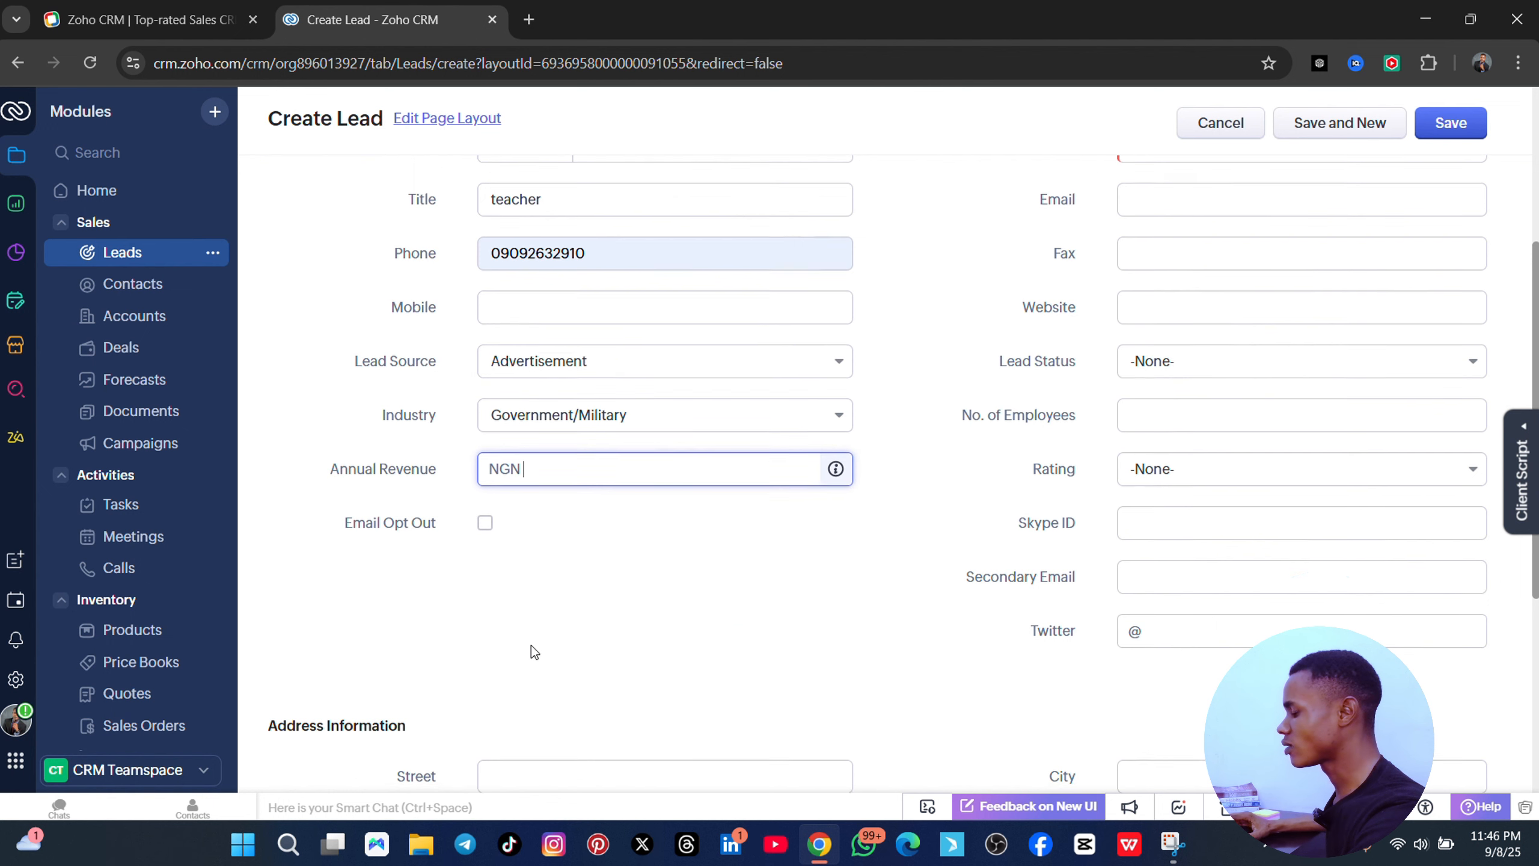
scroll(669, 368, "down", 3)
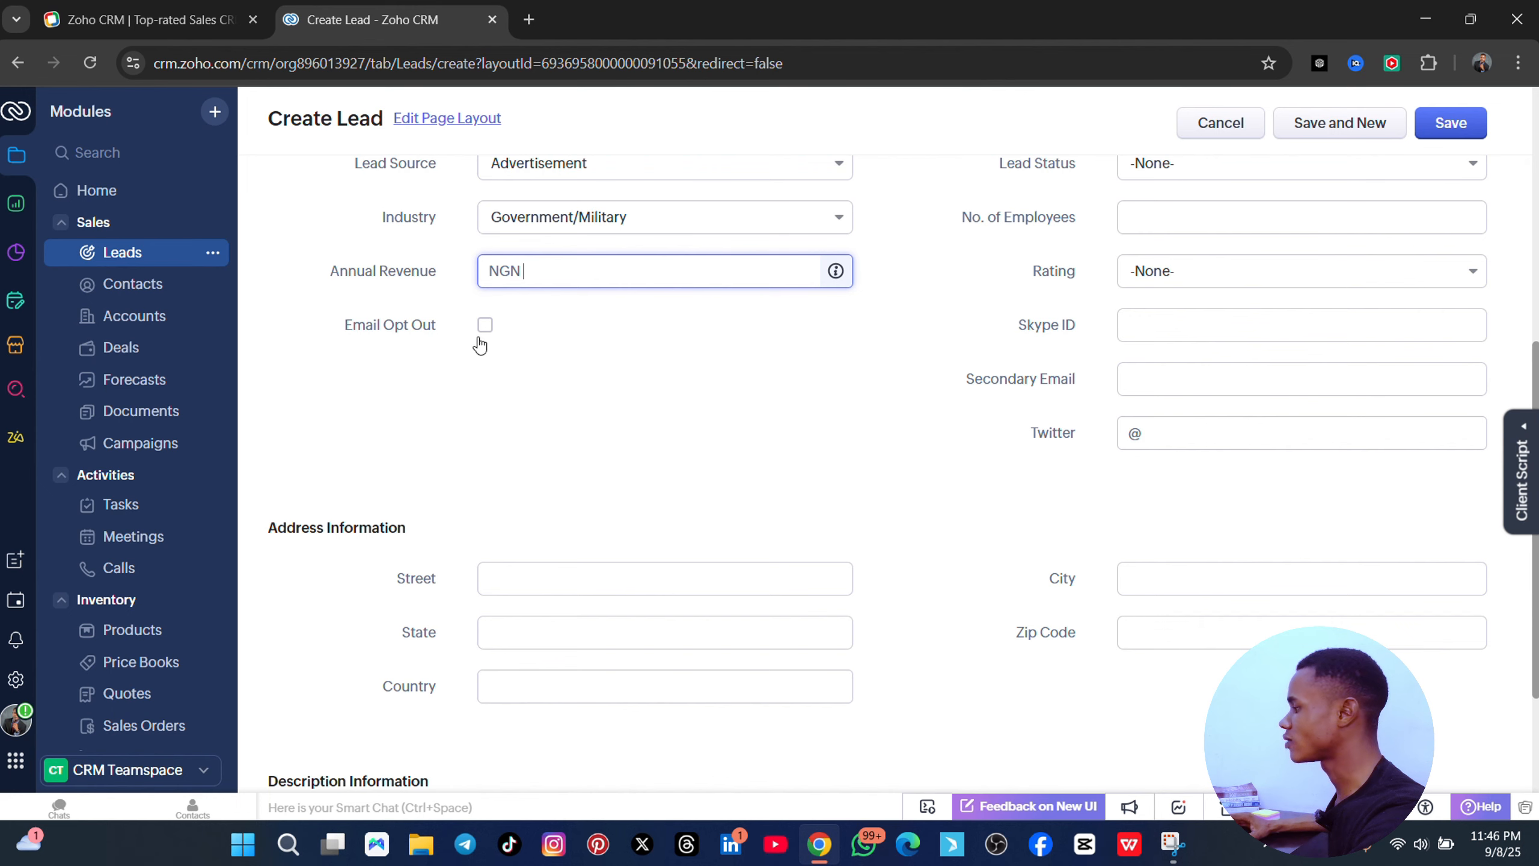
scroll(1272, 255, "up", 8)
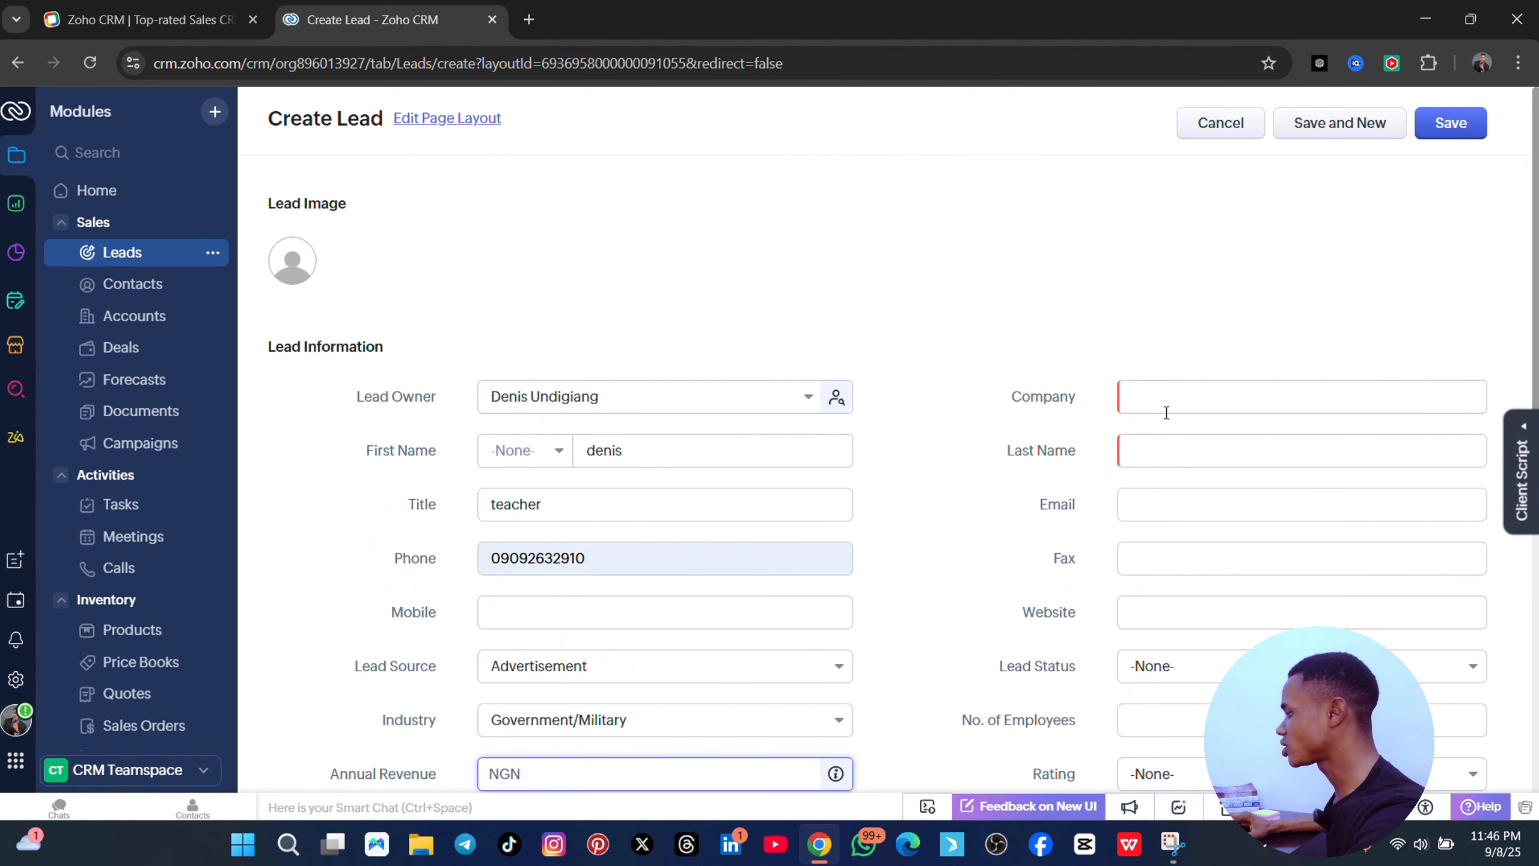
- Enter company 'eta', last name 'tech' and the lead's email address
left_click(1162, 398)
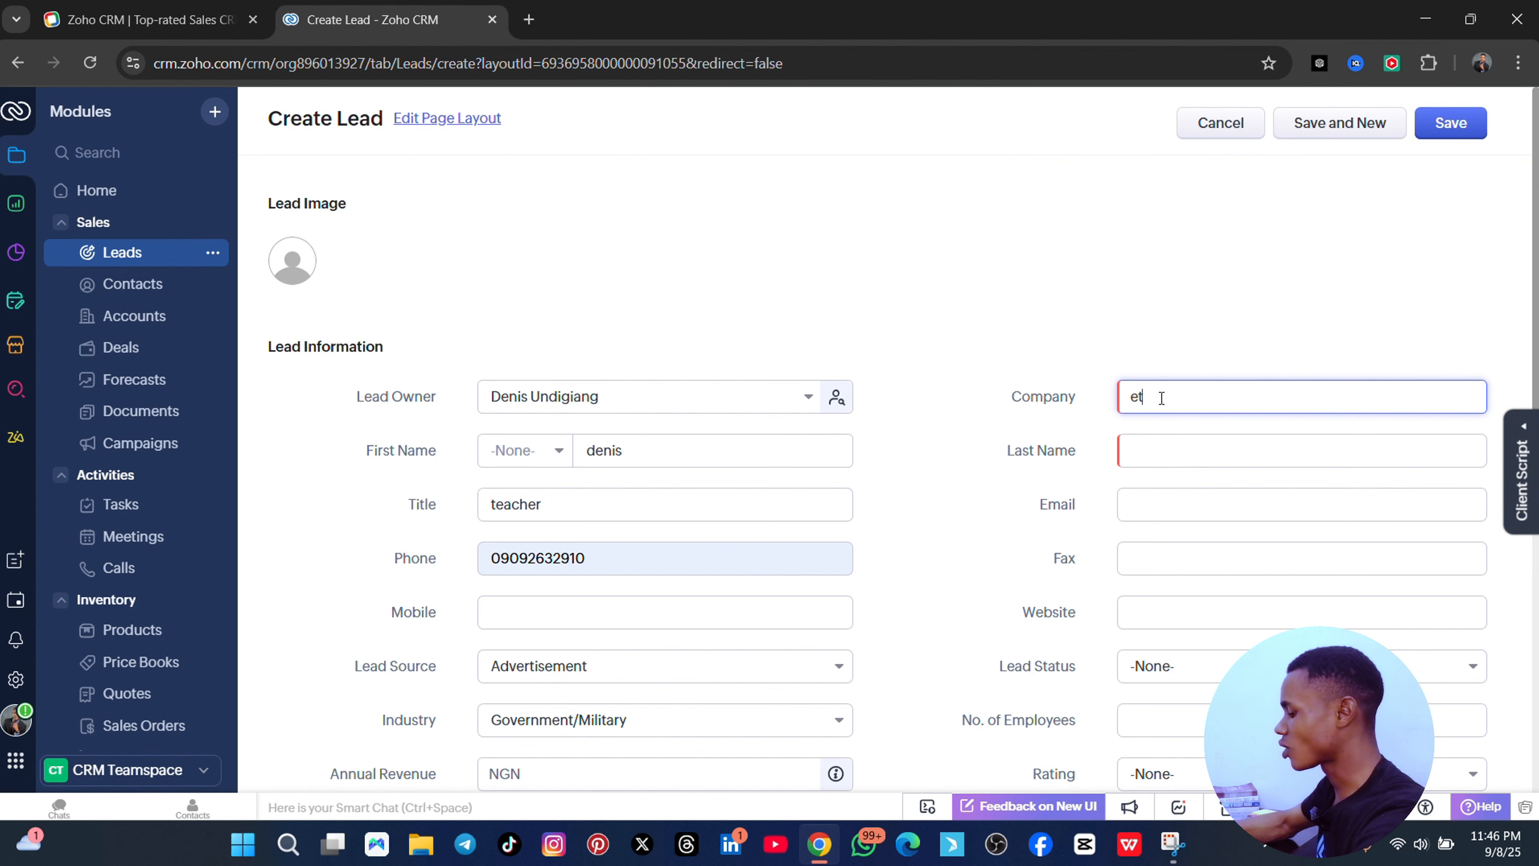
scroll(1333, 370, "down", 2)
left_click(1256, 355)
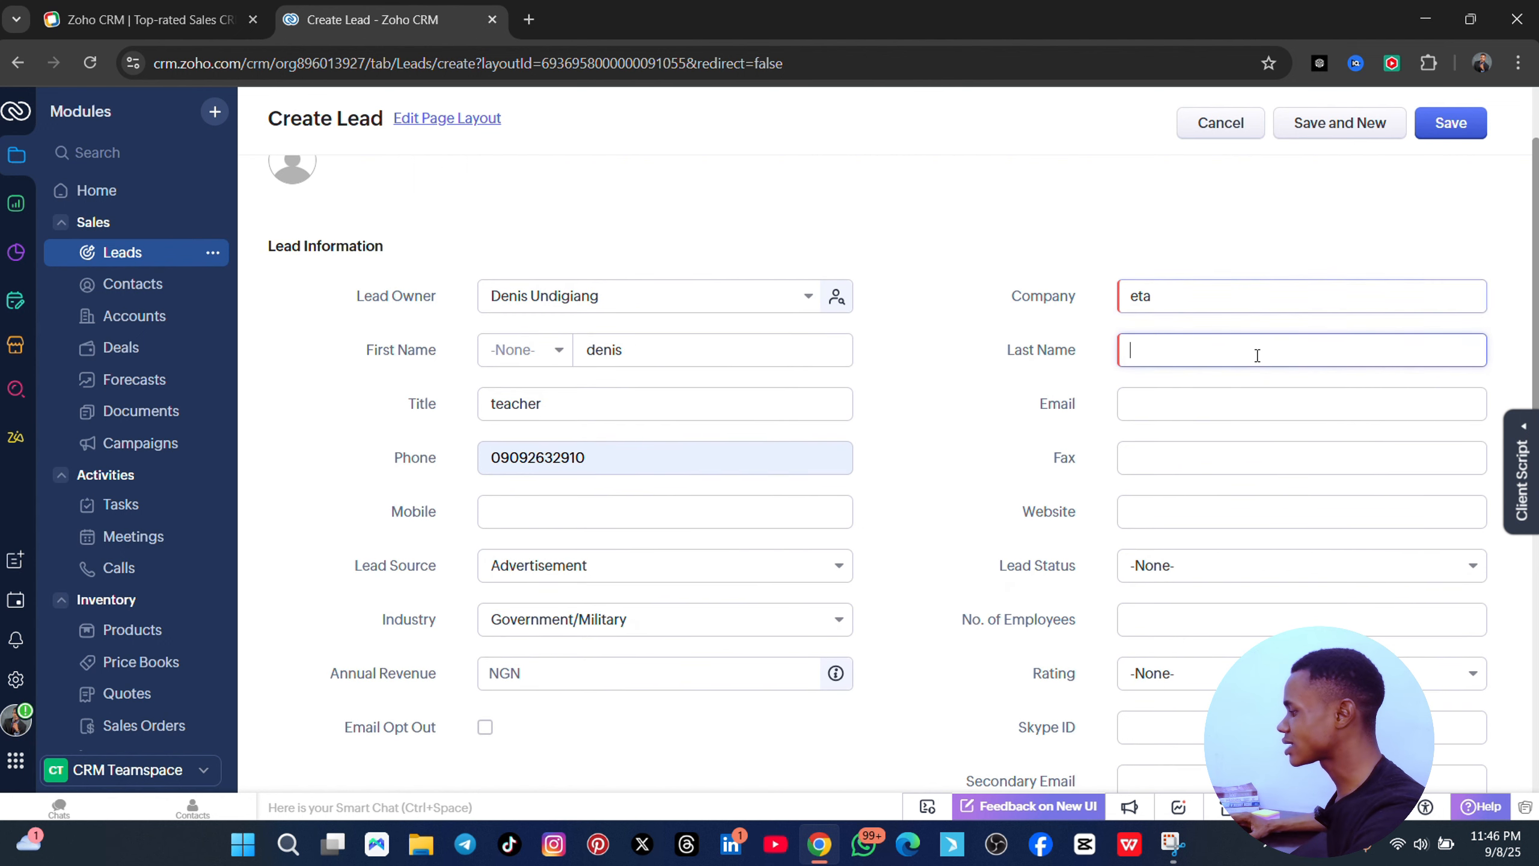
type("t")
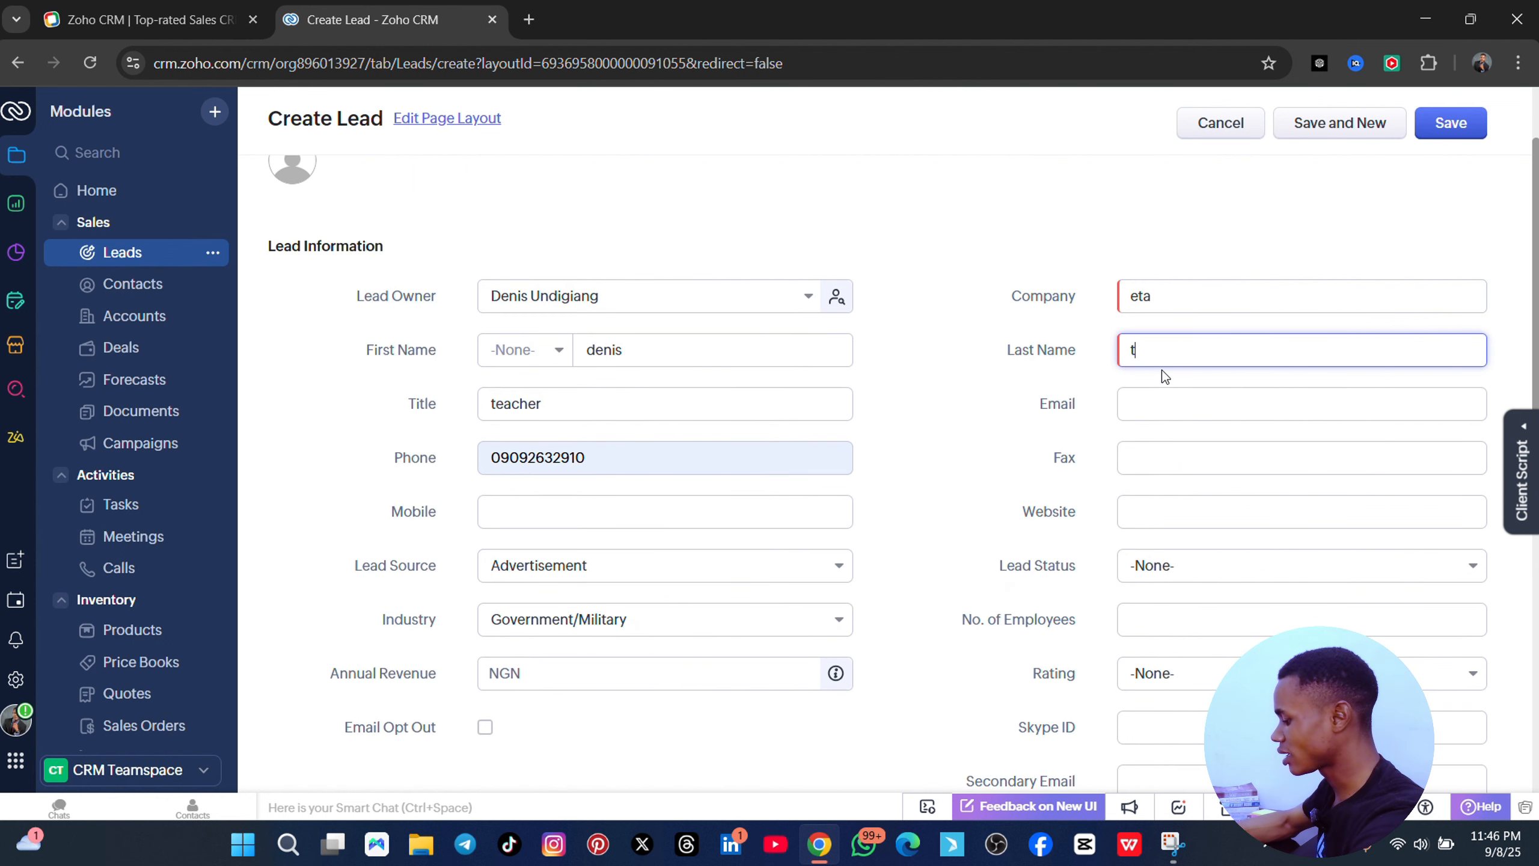
type("ech")
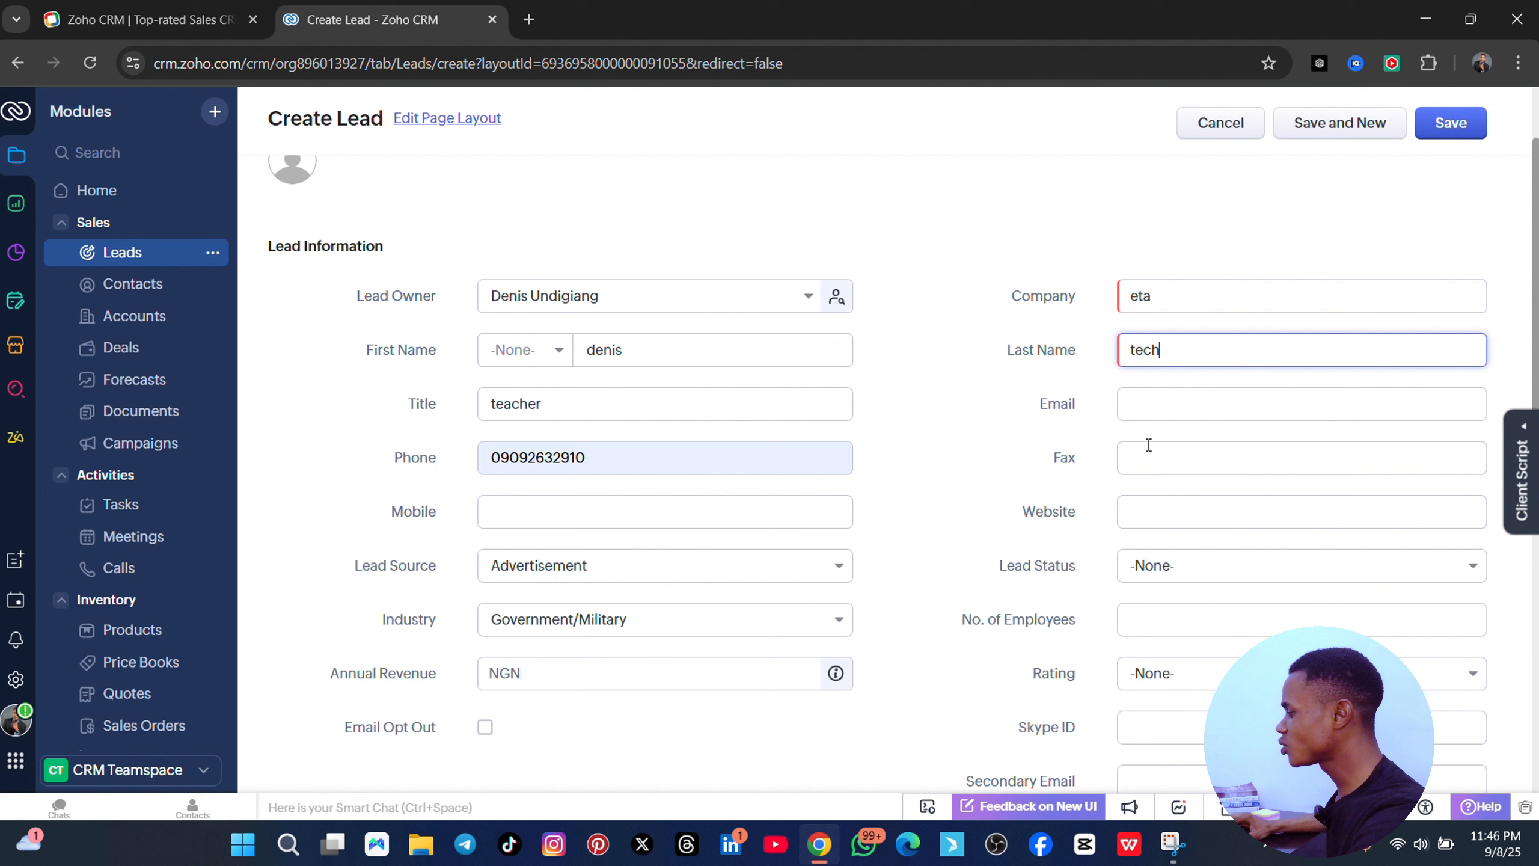
left_click(1152, 395)
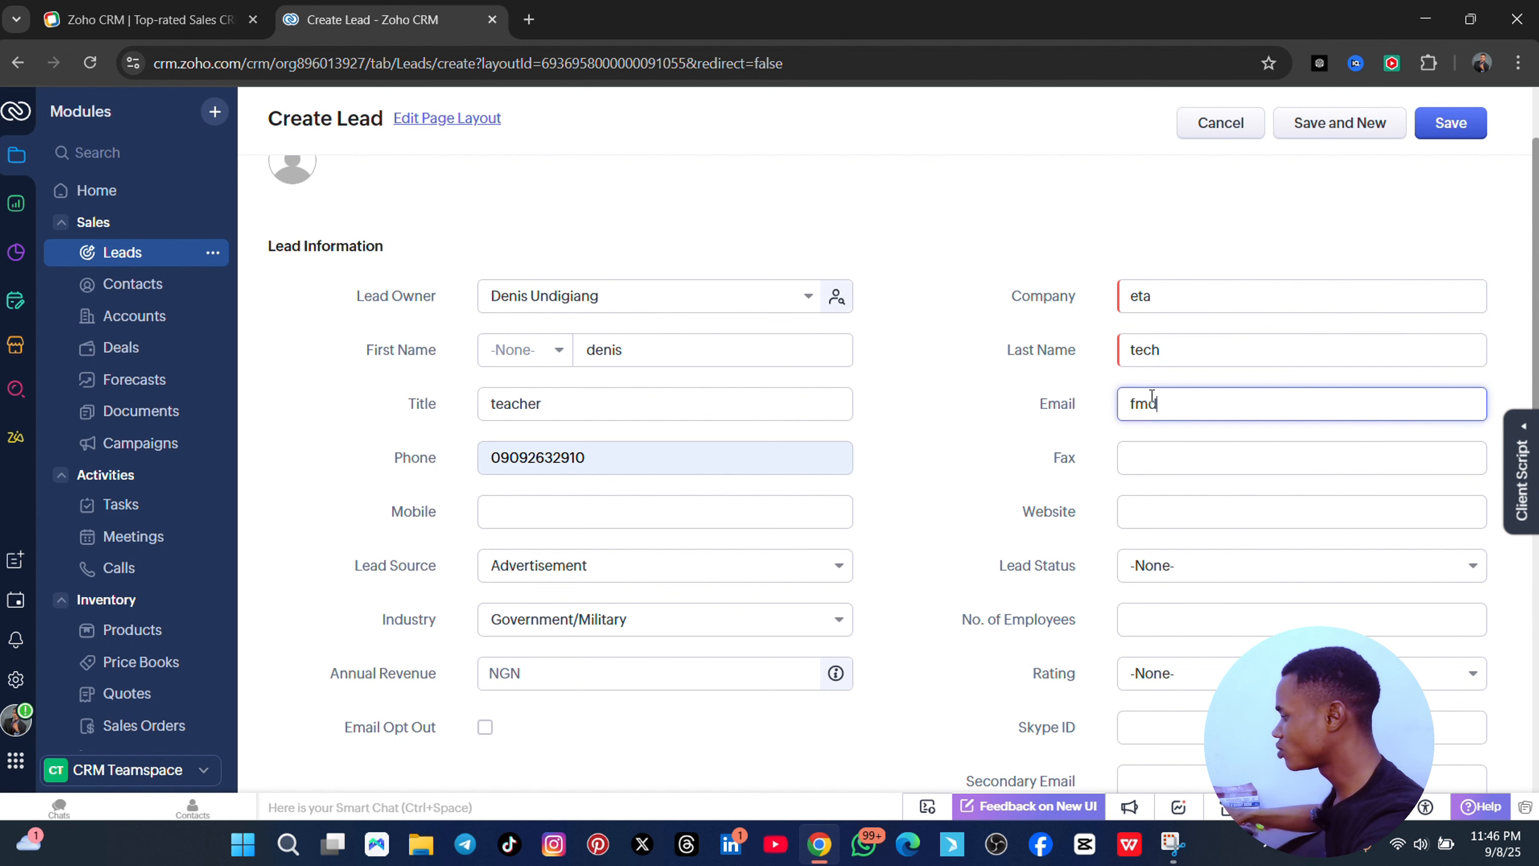
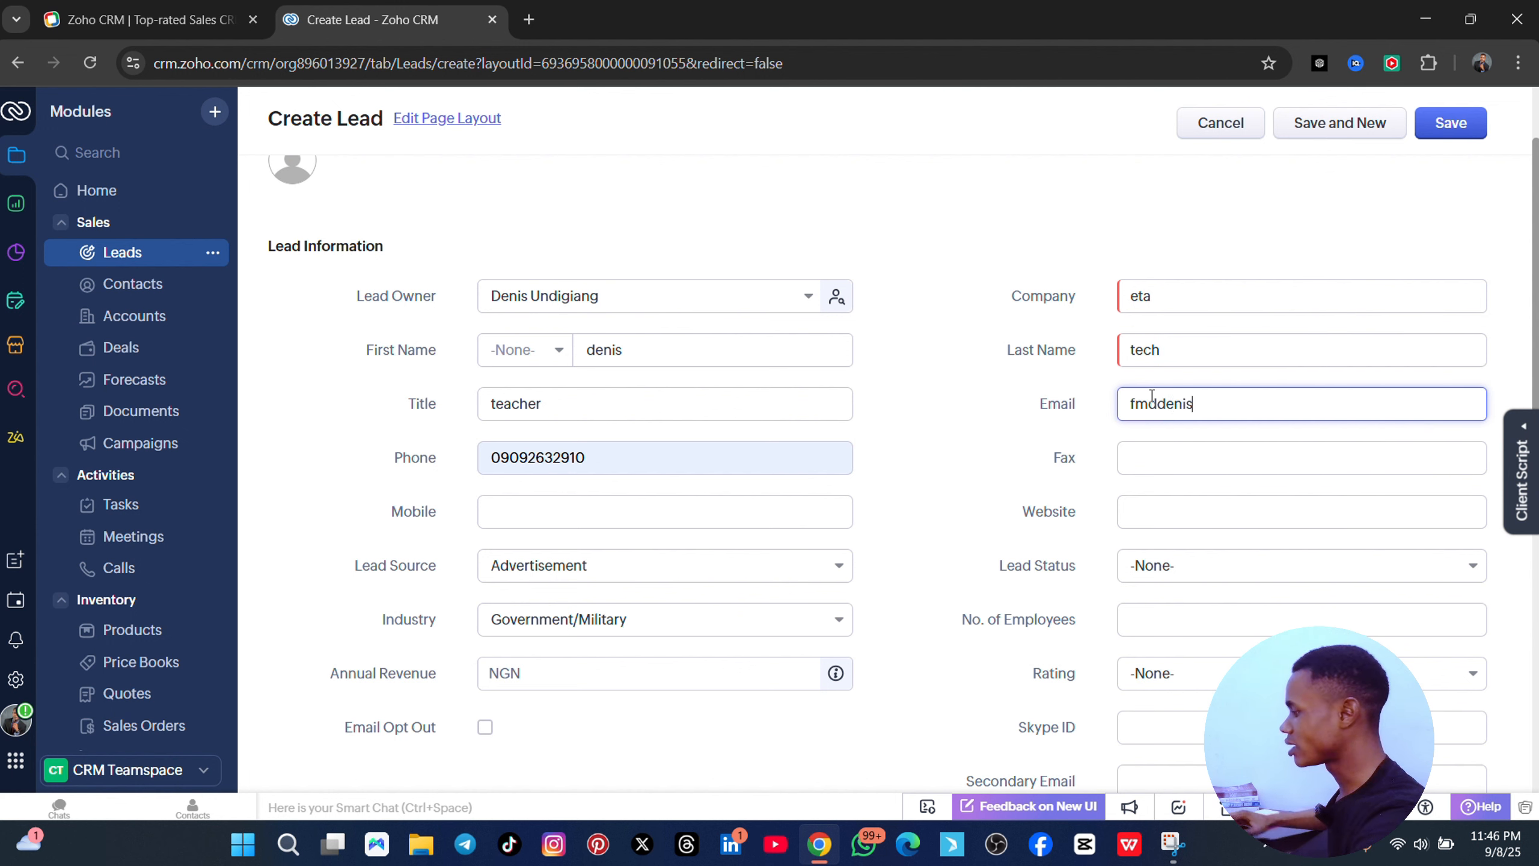
left_click(1185, 515)
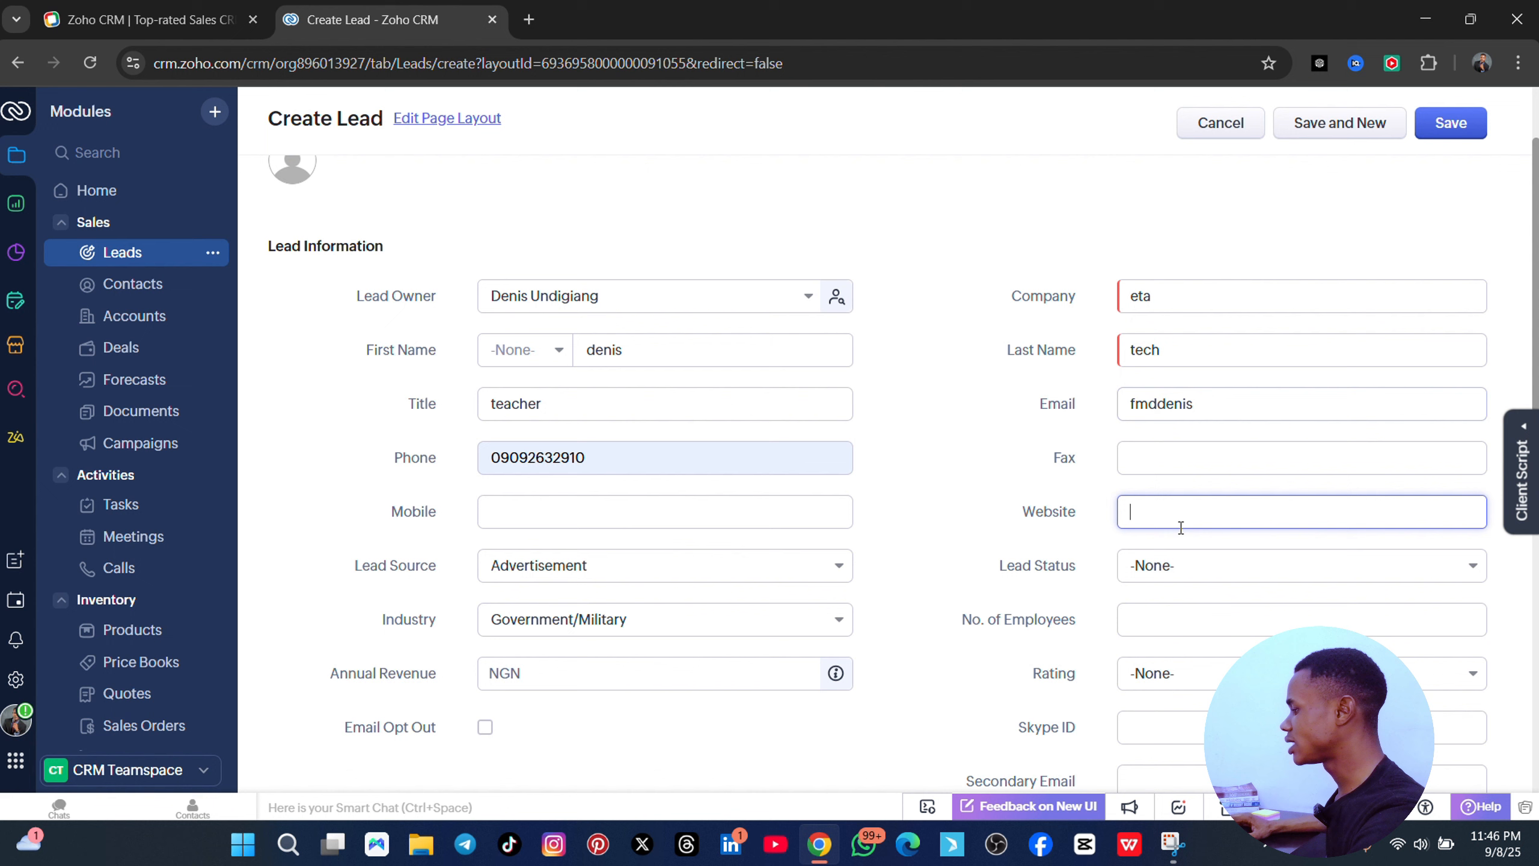
- Set Lead Status to Contacted and Rating to Acquired
left_click(1170, 573)
left_click(1188, 701)
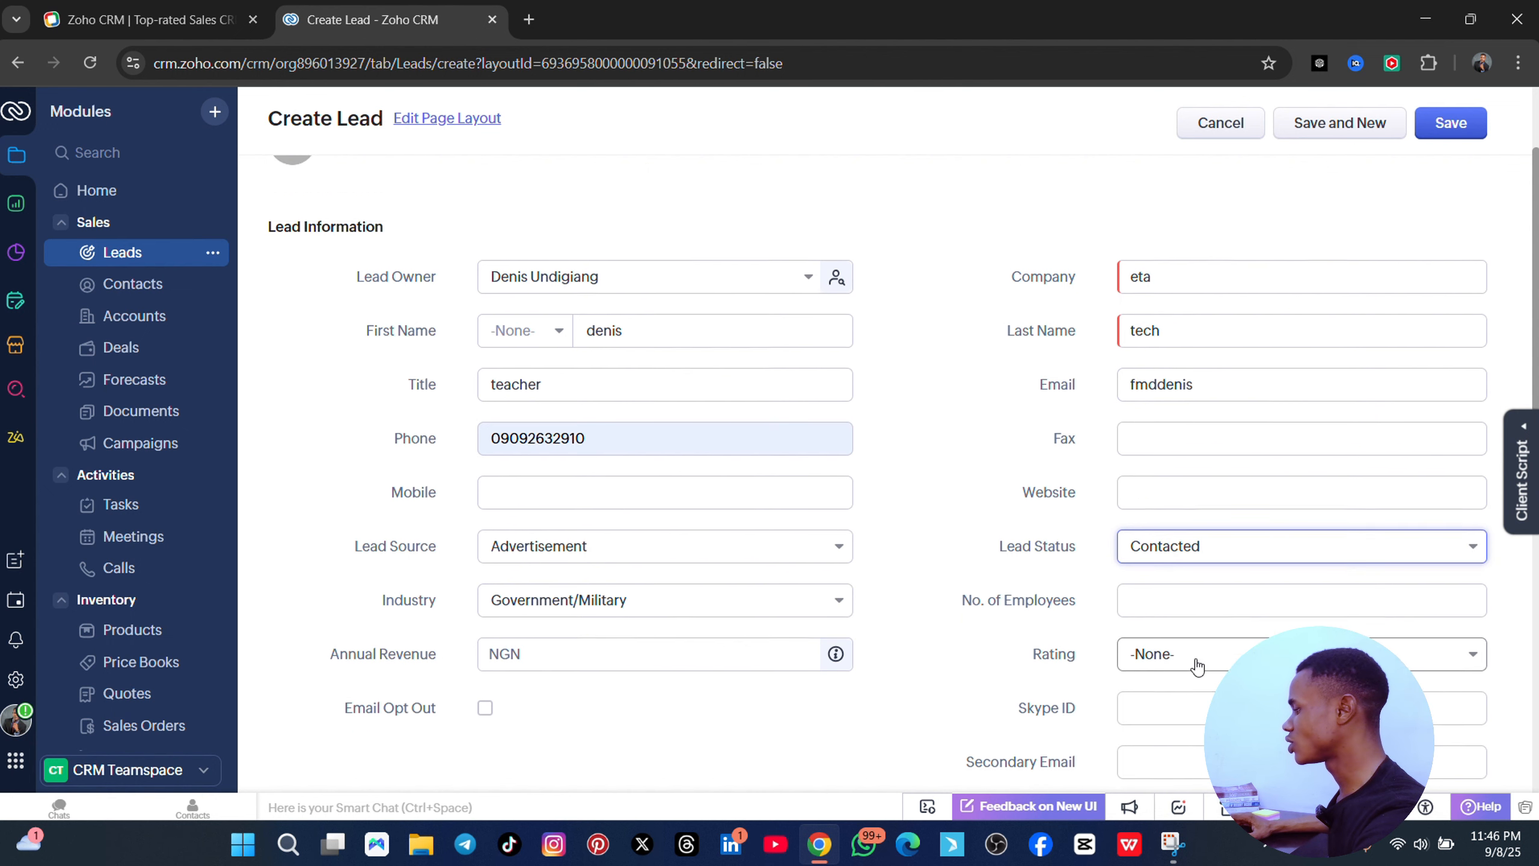
scroll(1161, 344, "down", 5)
left_click(1217, 391)
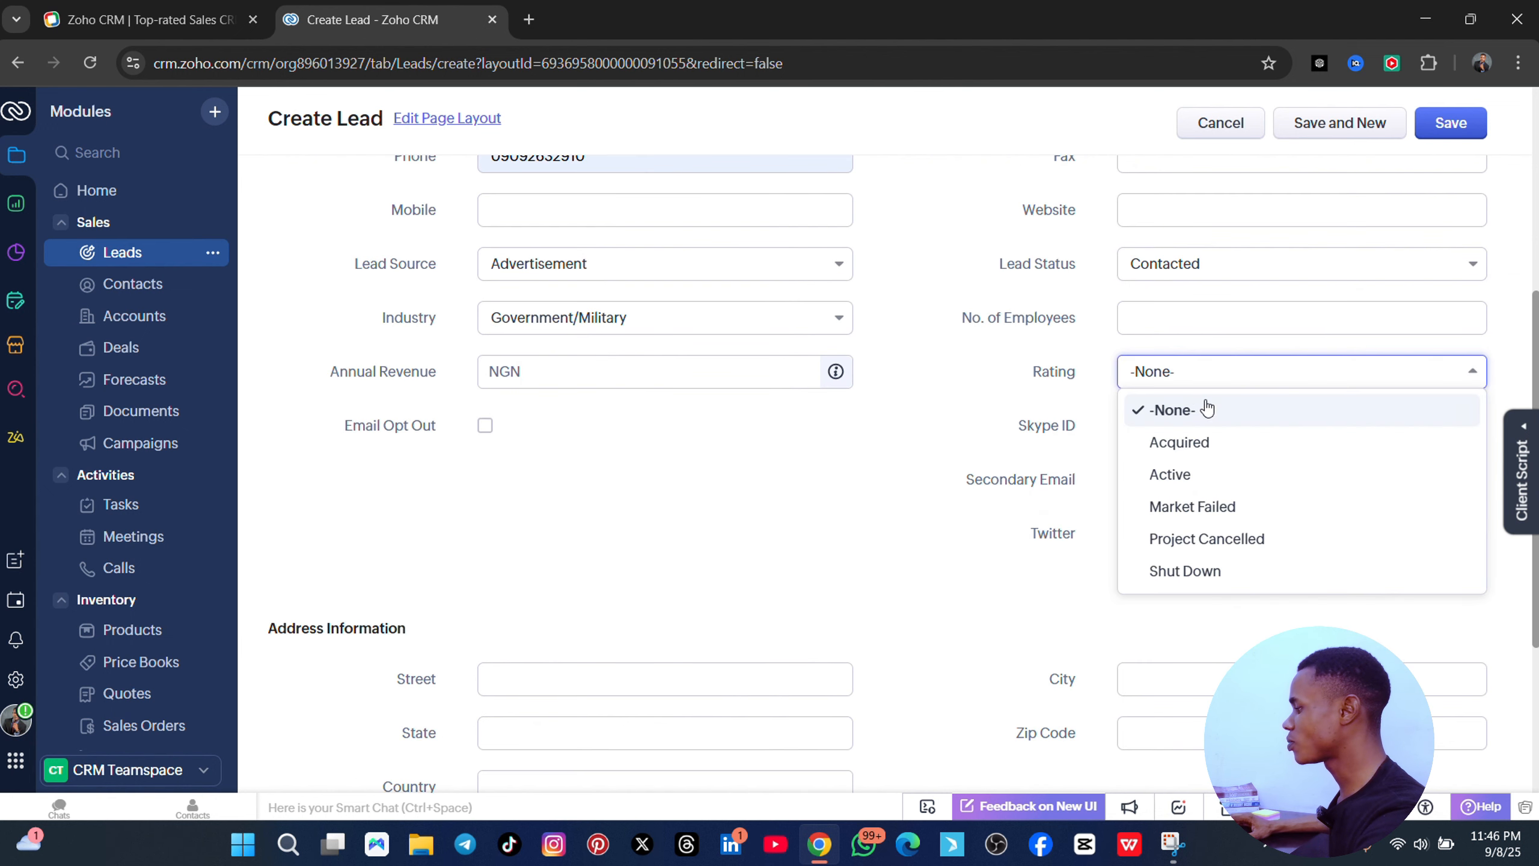
left_click(1223, 442)
scroll(1074, 431, "up", 6)
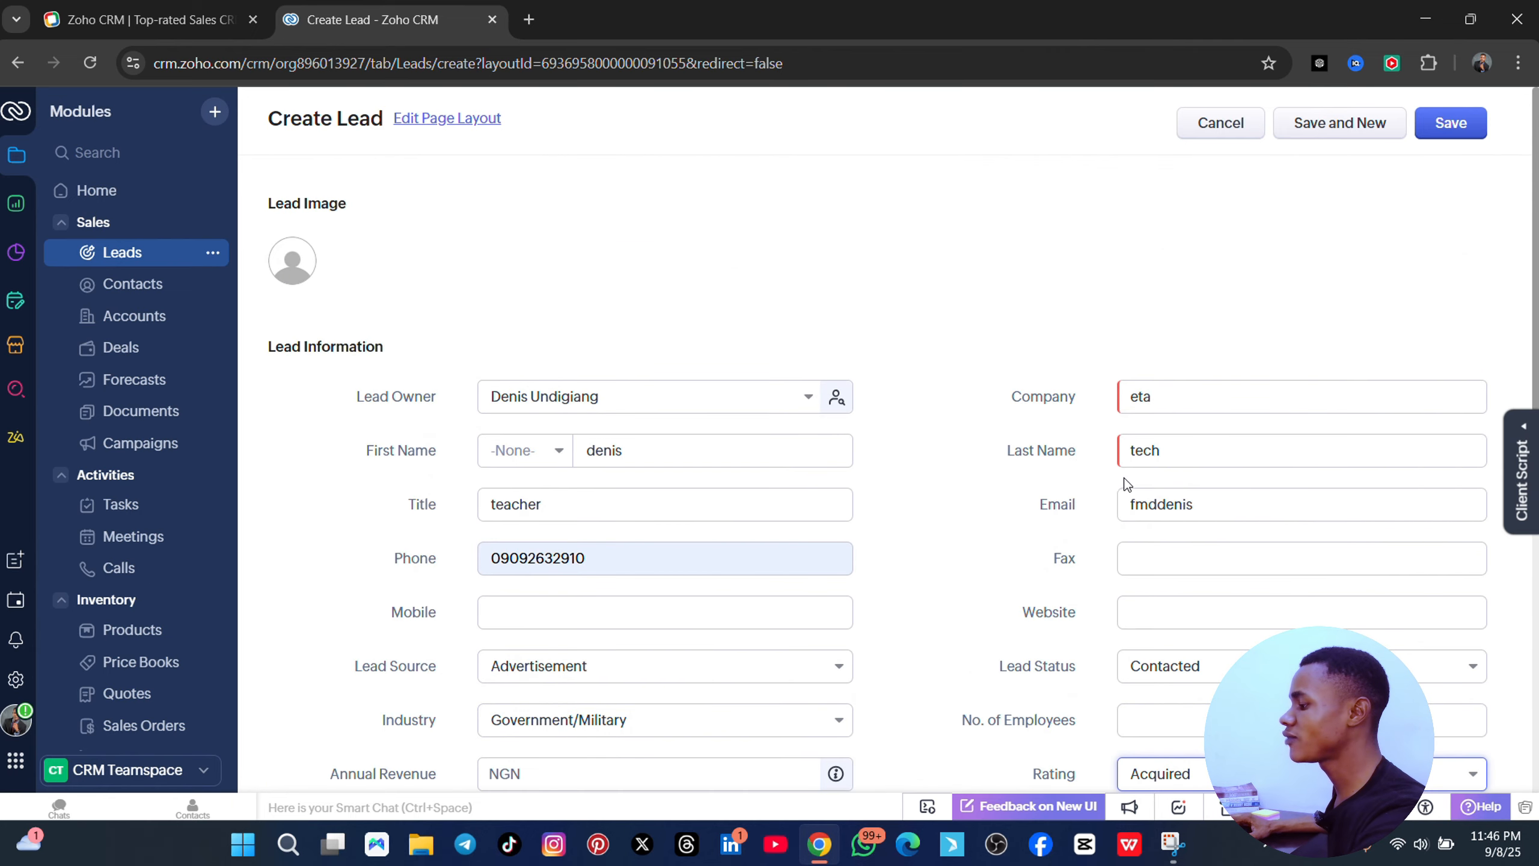
scroll(1122, 483, "down", 1)
scroll(1123, 483, "down", 3)
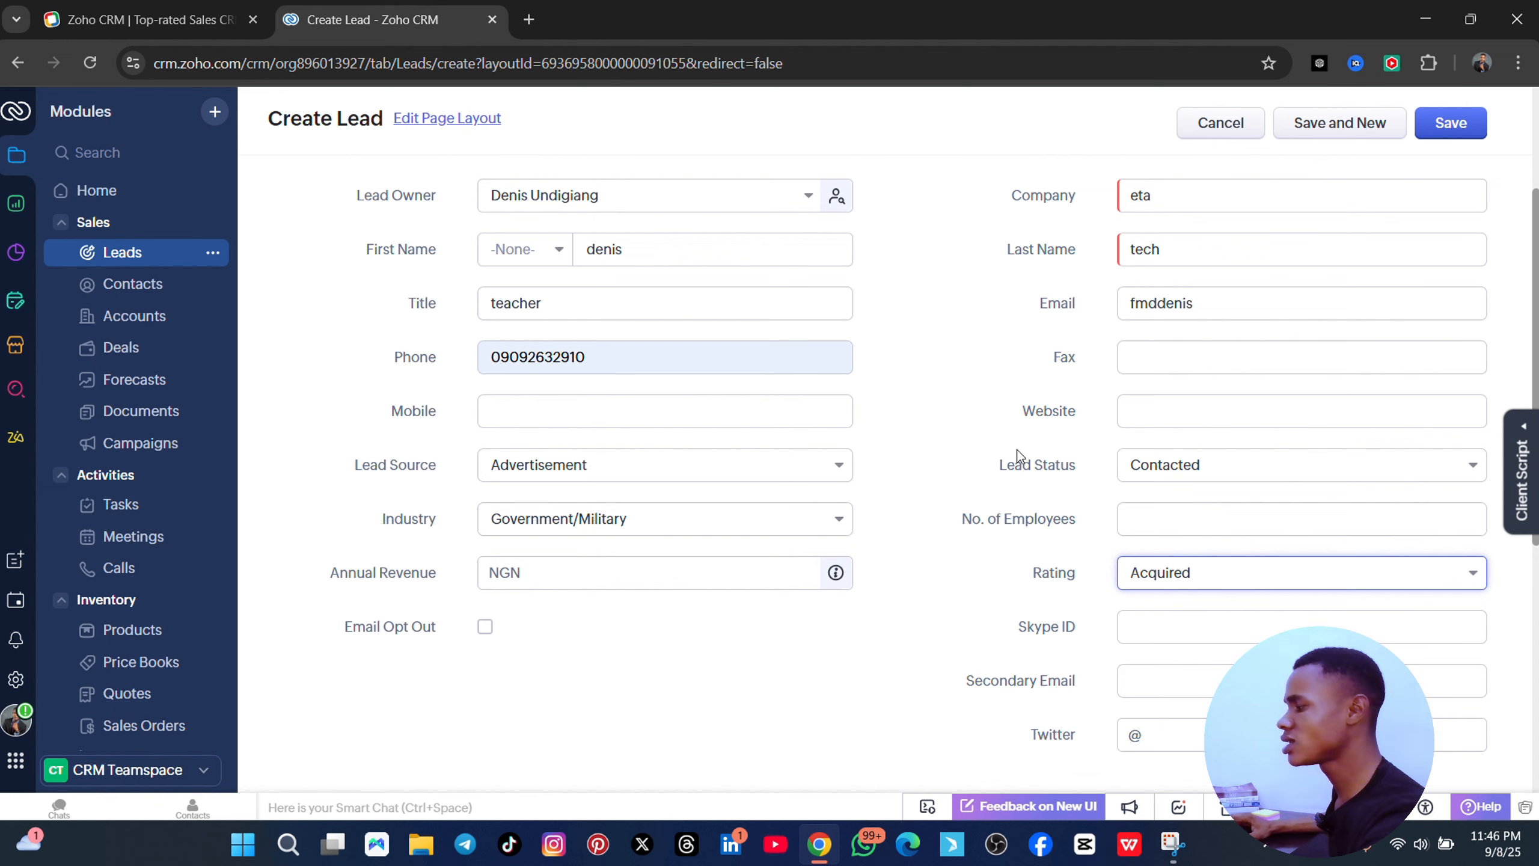
scroll(1212, 574, "down", 8)
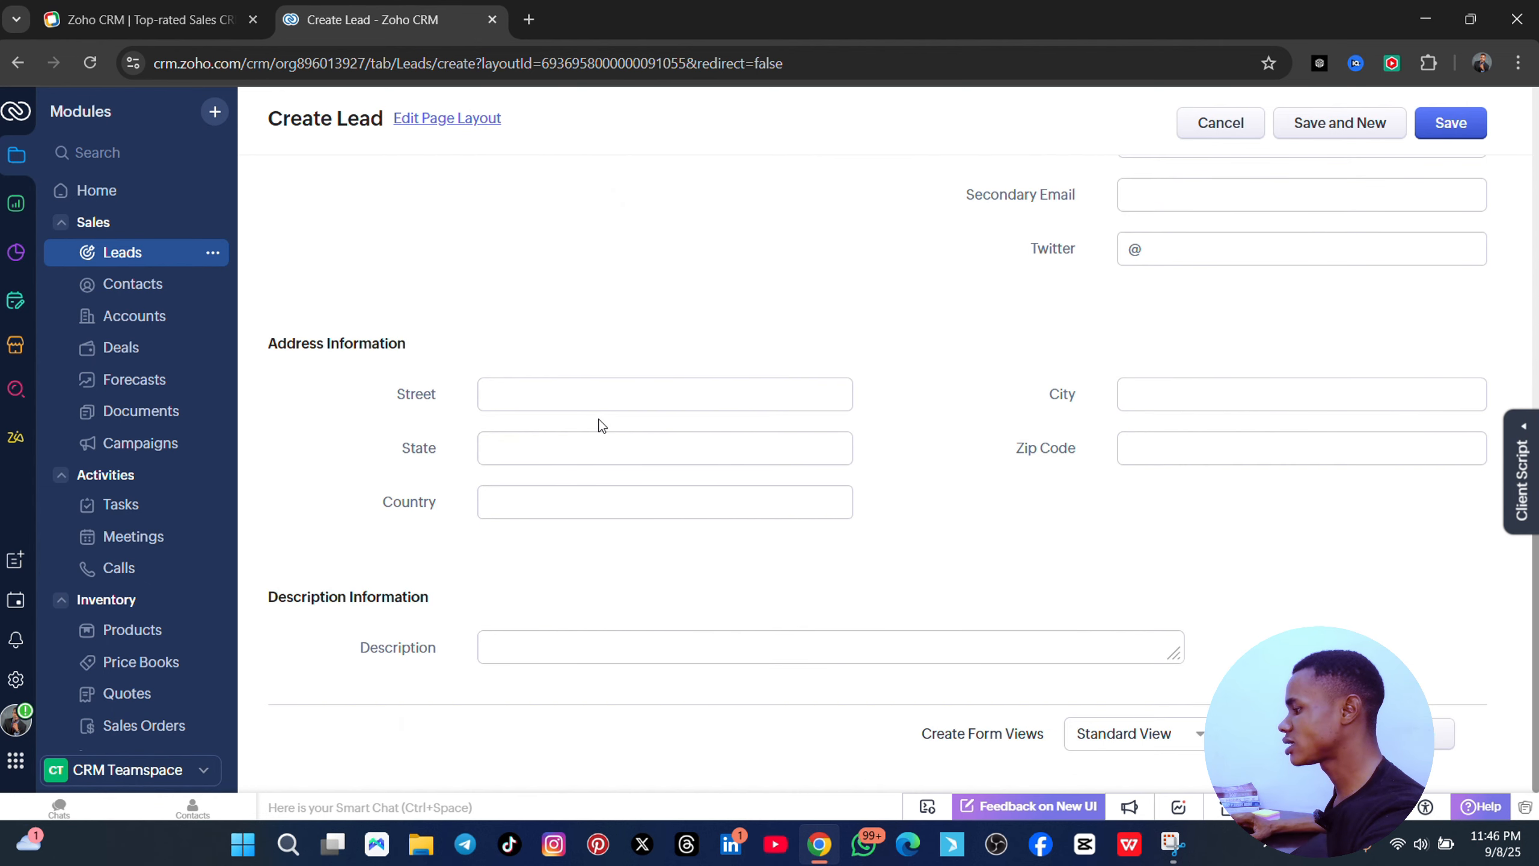
- Type the street, then autofill city, zip code and country from a saved address
left_click(581, 400)
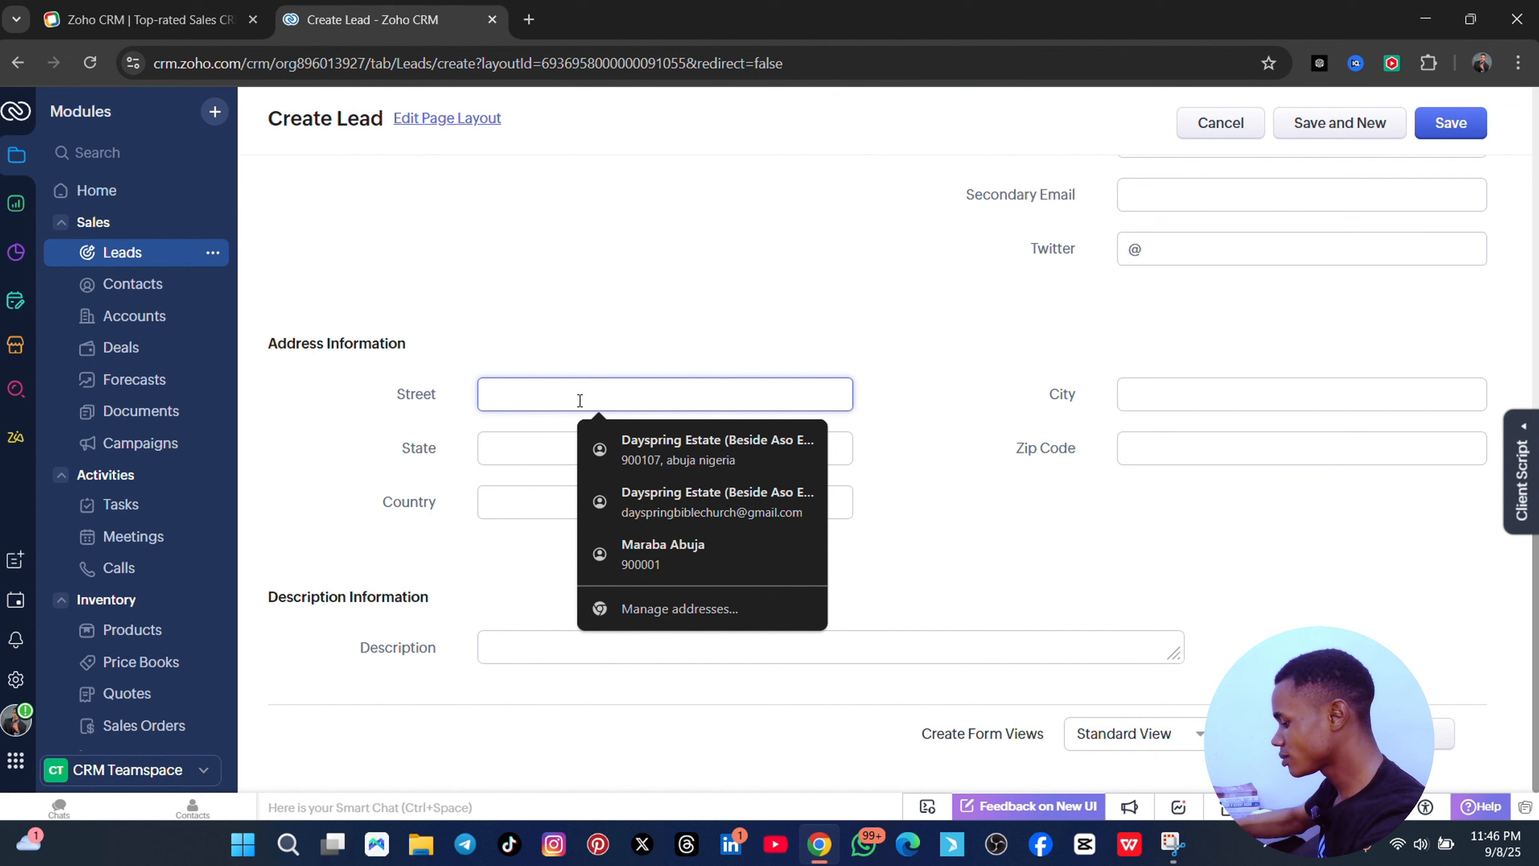
type("abuja")
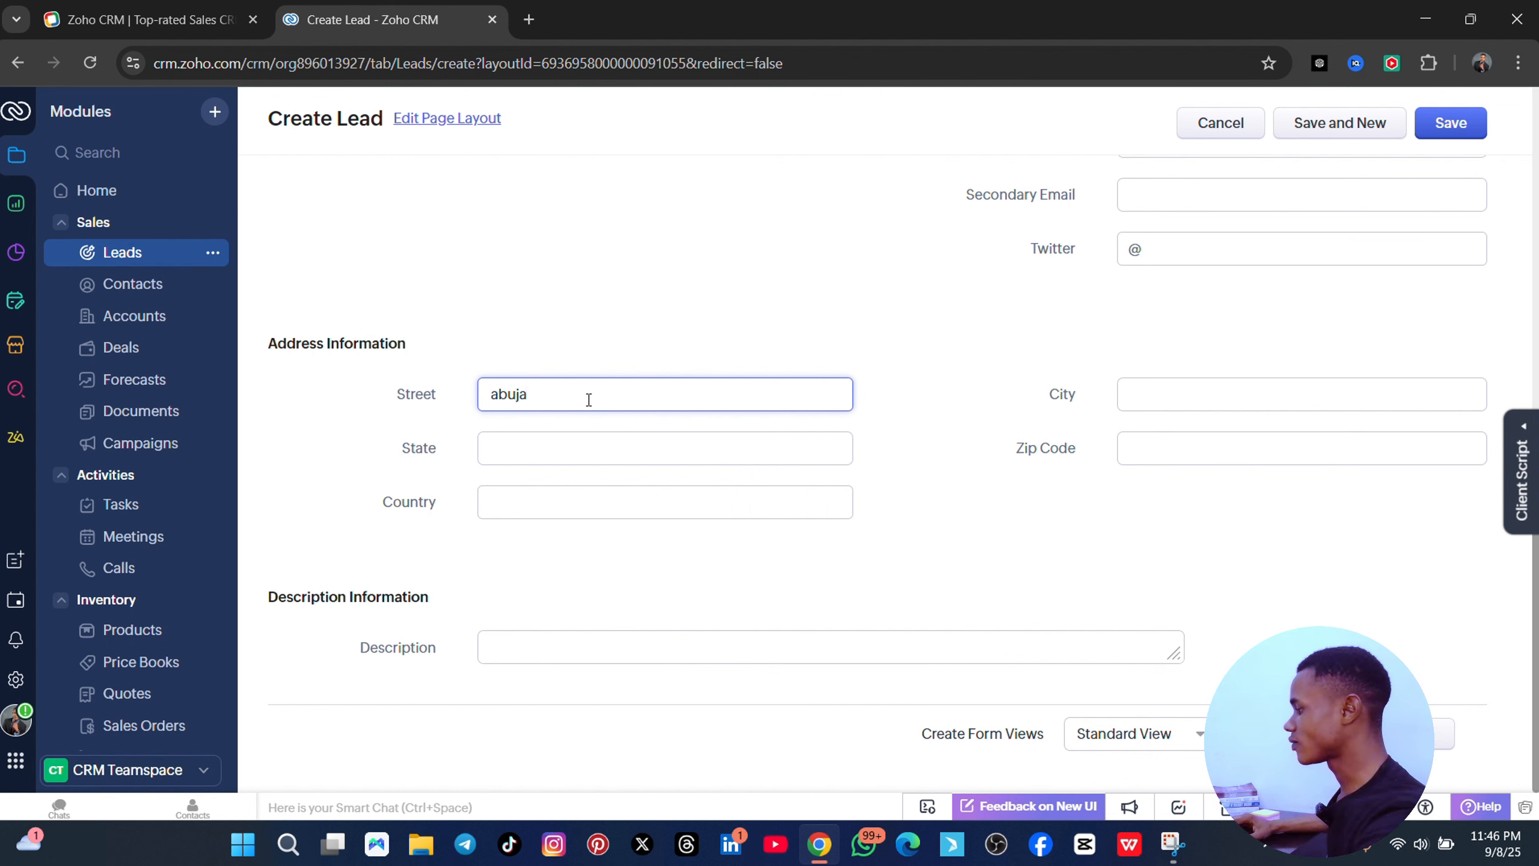
left_click(1164, 394)
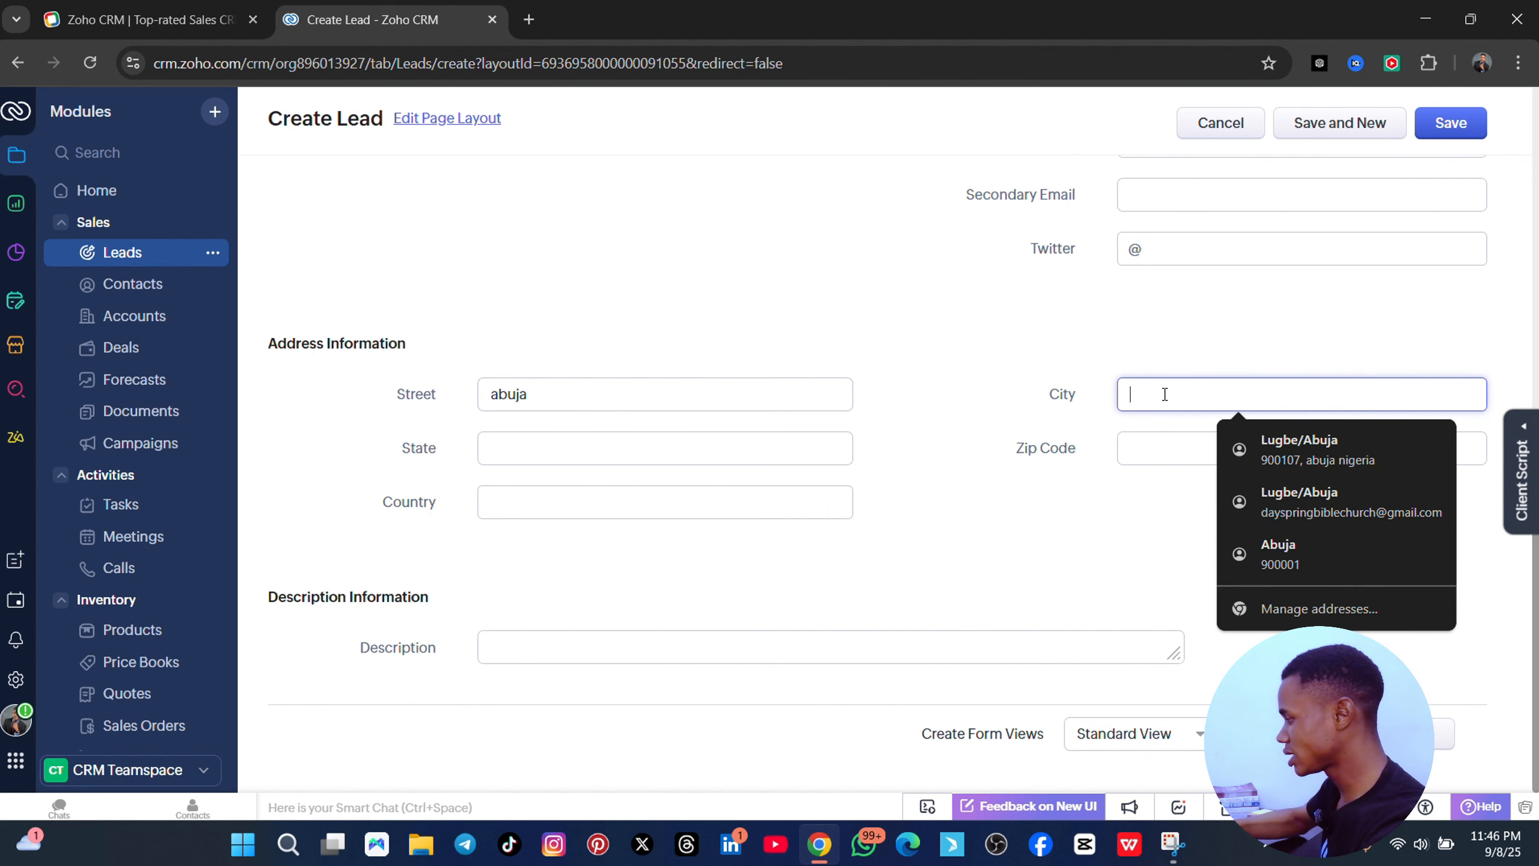
left_click(1338, 553)
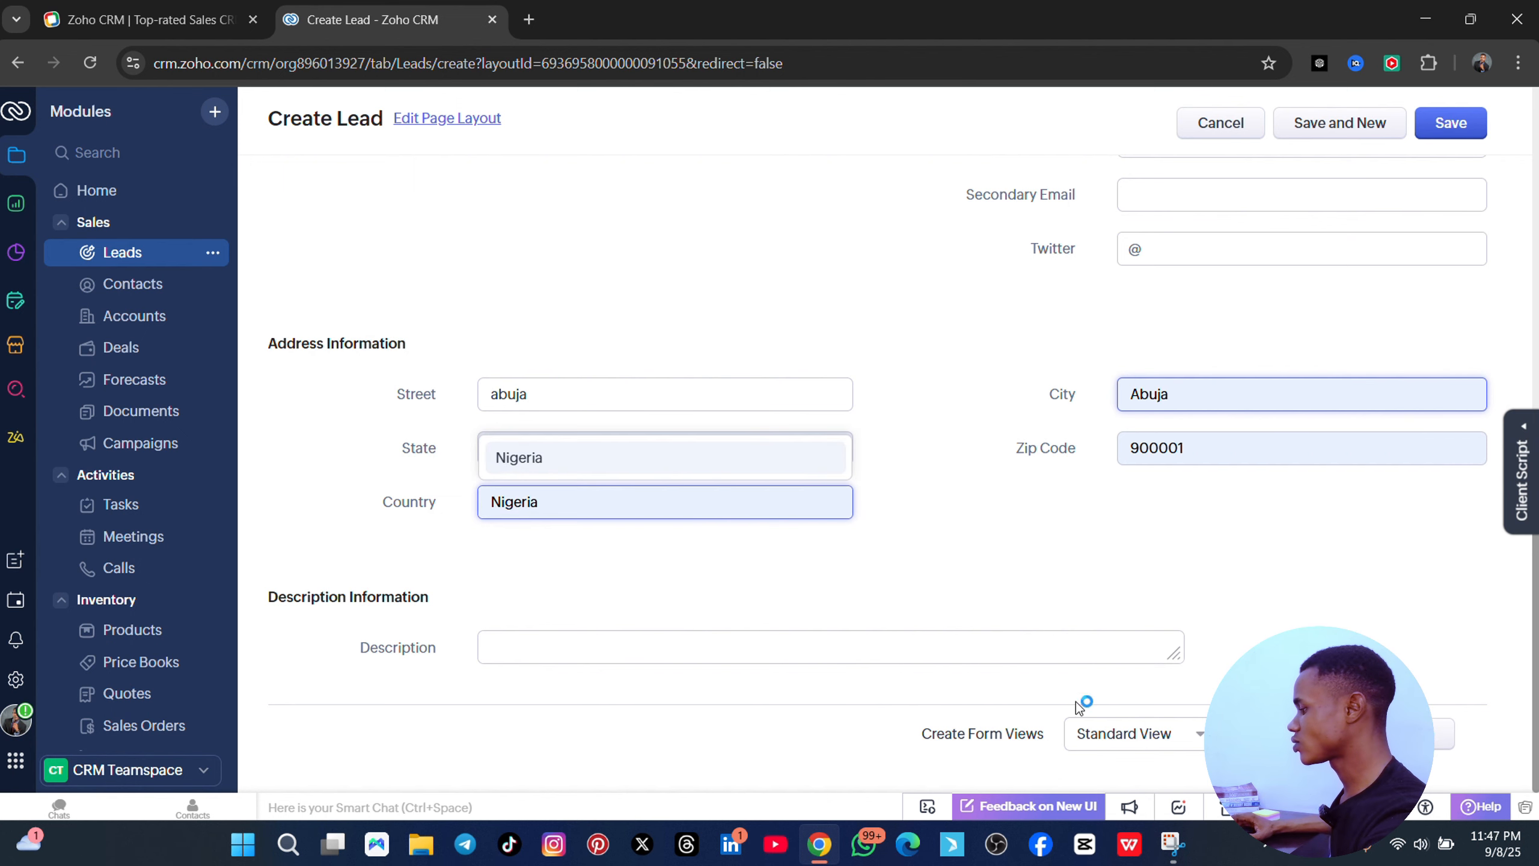
scroll(1053, 575, "up", 8)
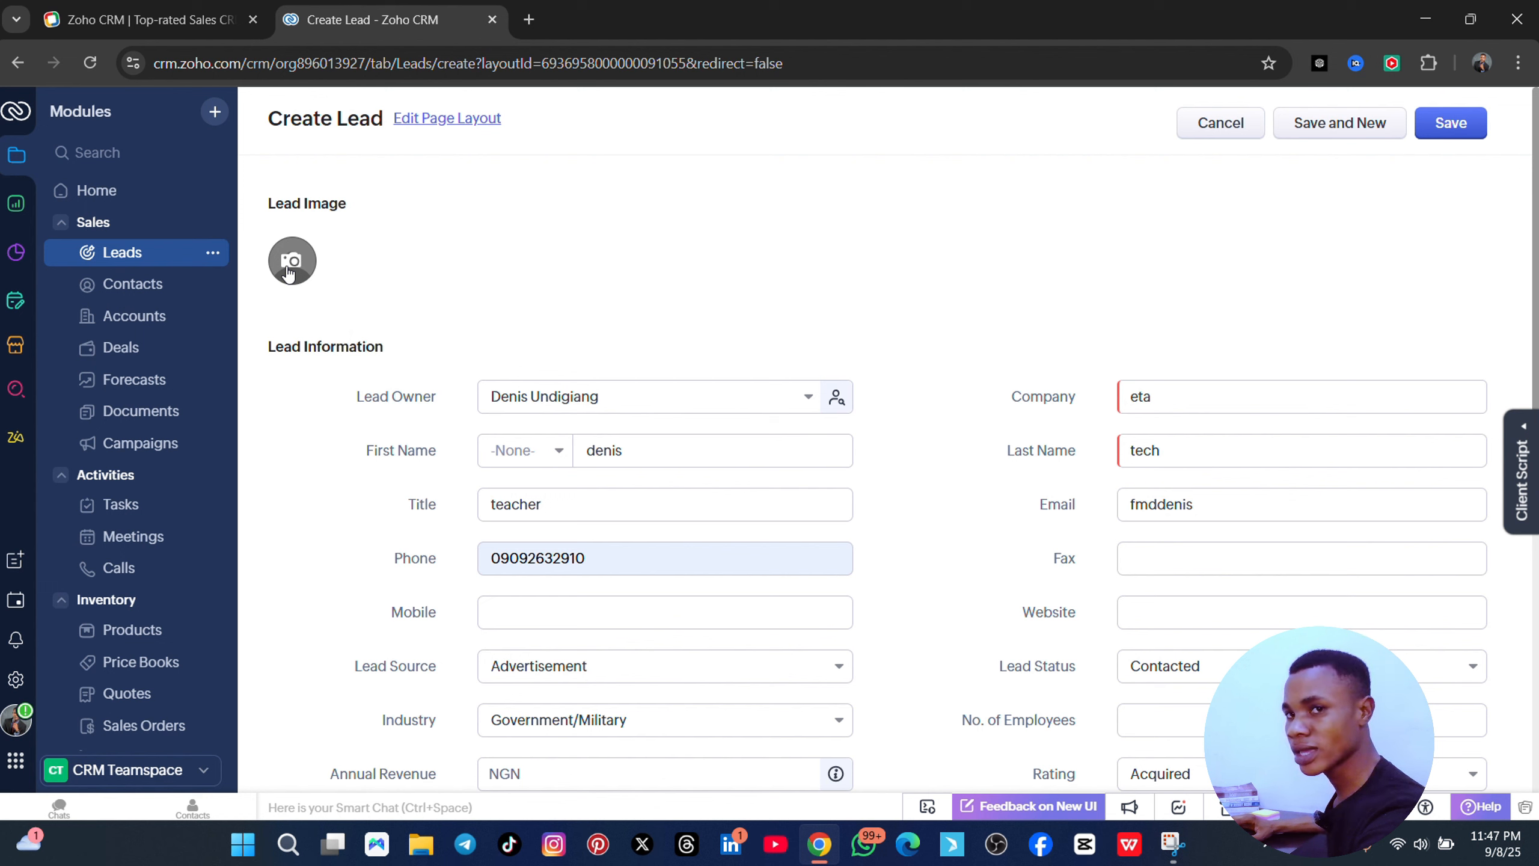
left_click(1458, 122)
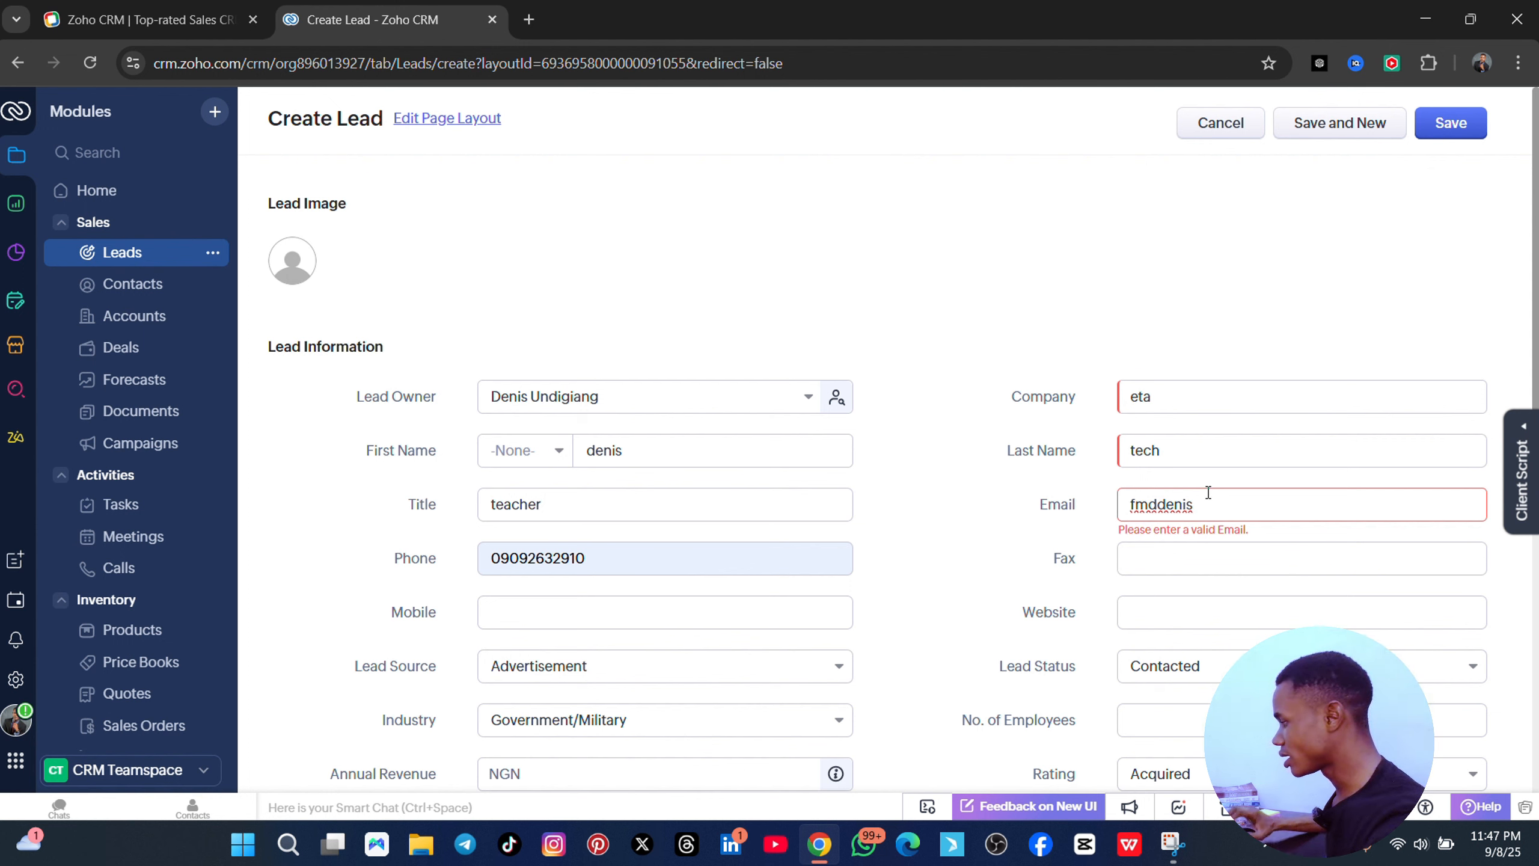
type("@")
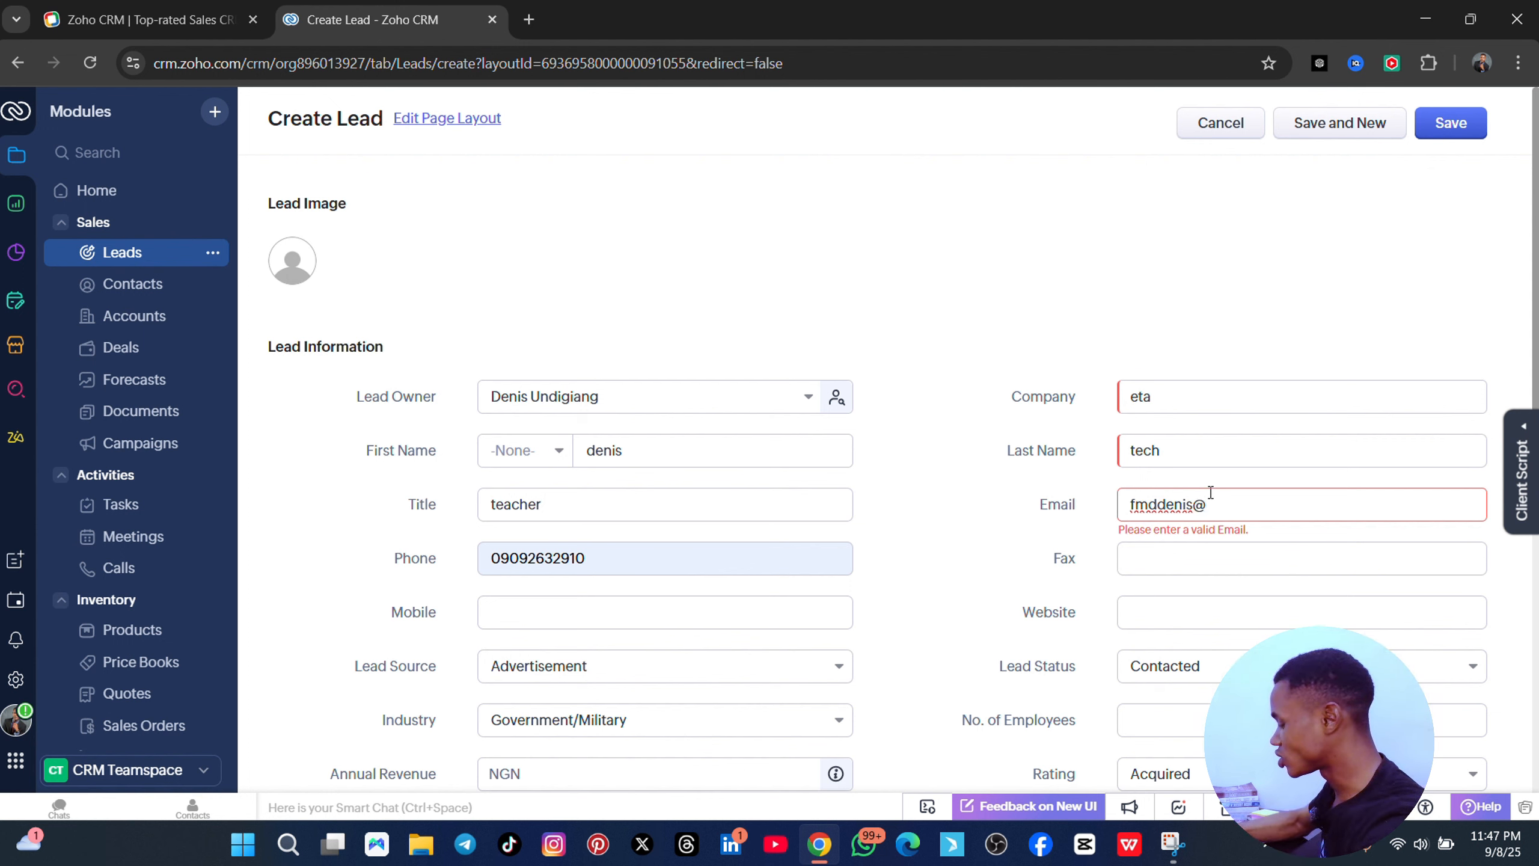
type("gmail.com")
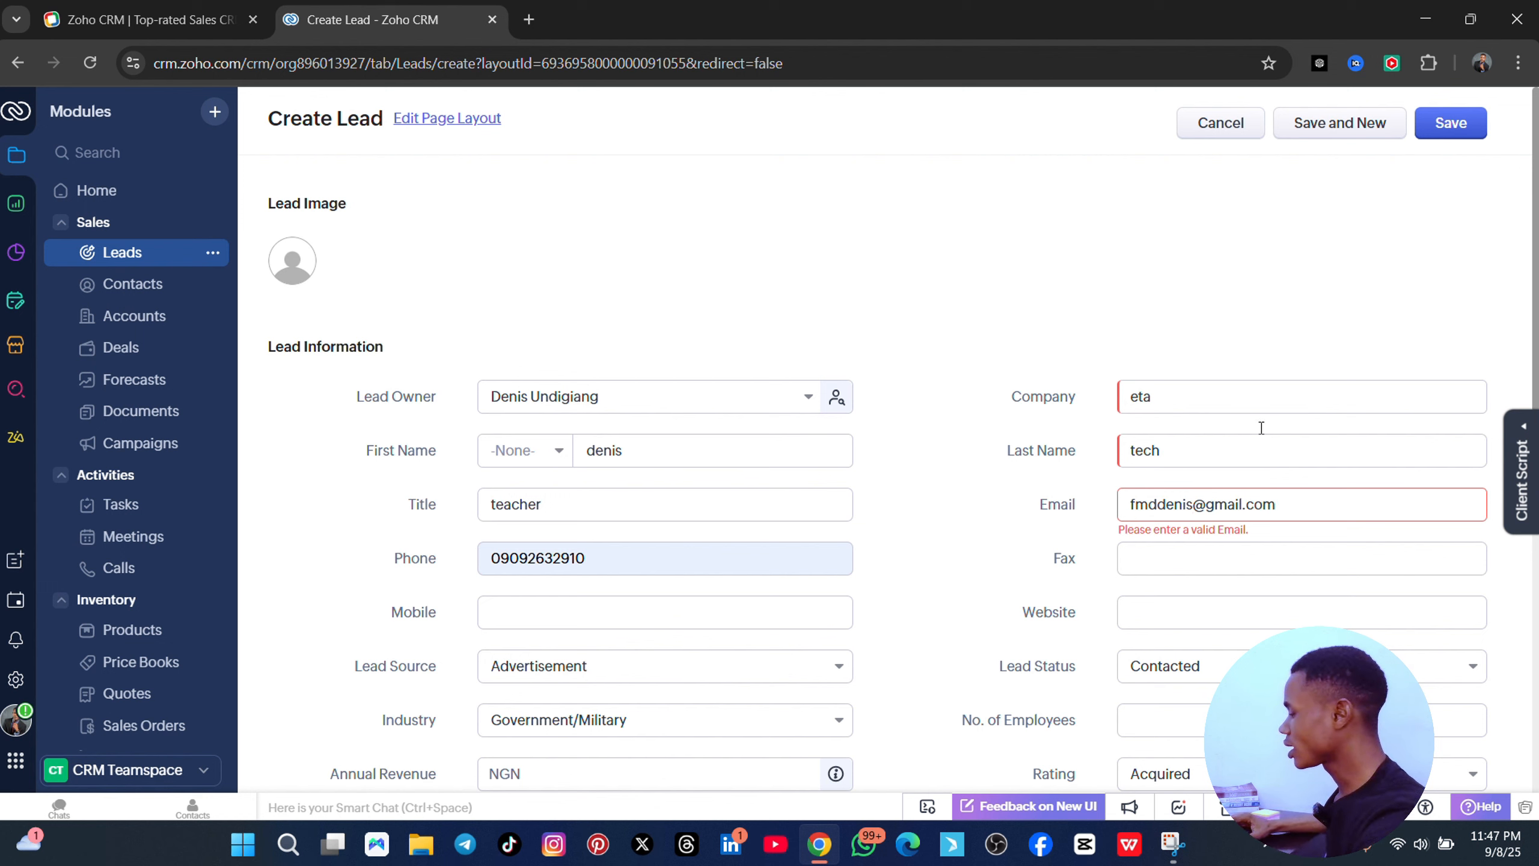
- Save the corrected lead, opening the eta lead record with status Contacted
left_click(1449, 124)
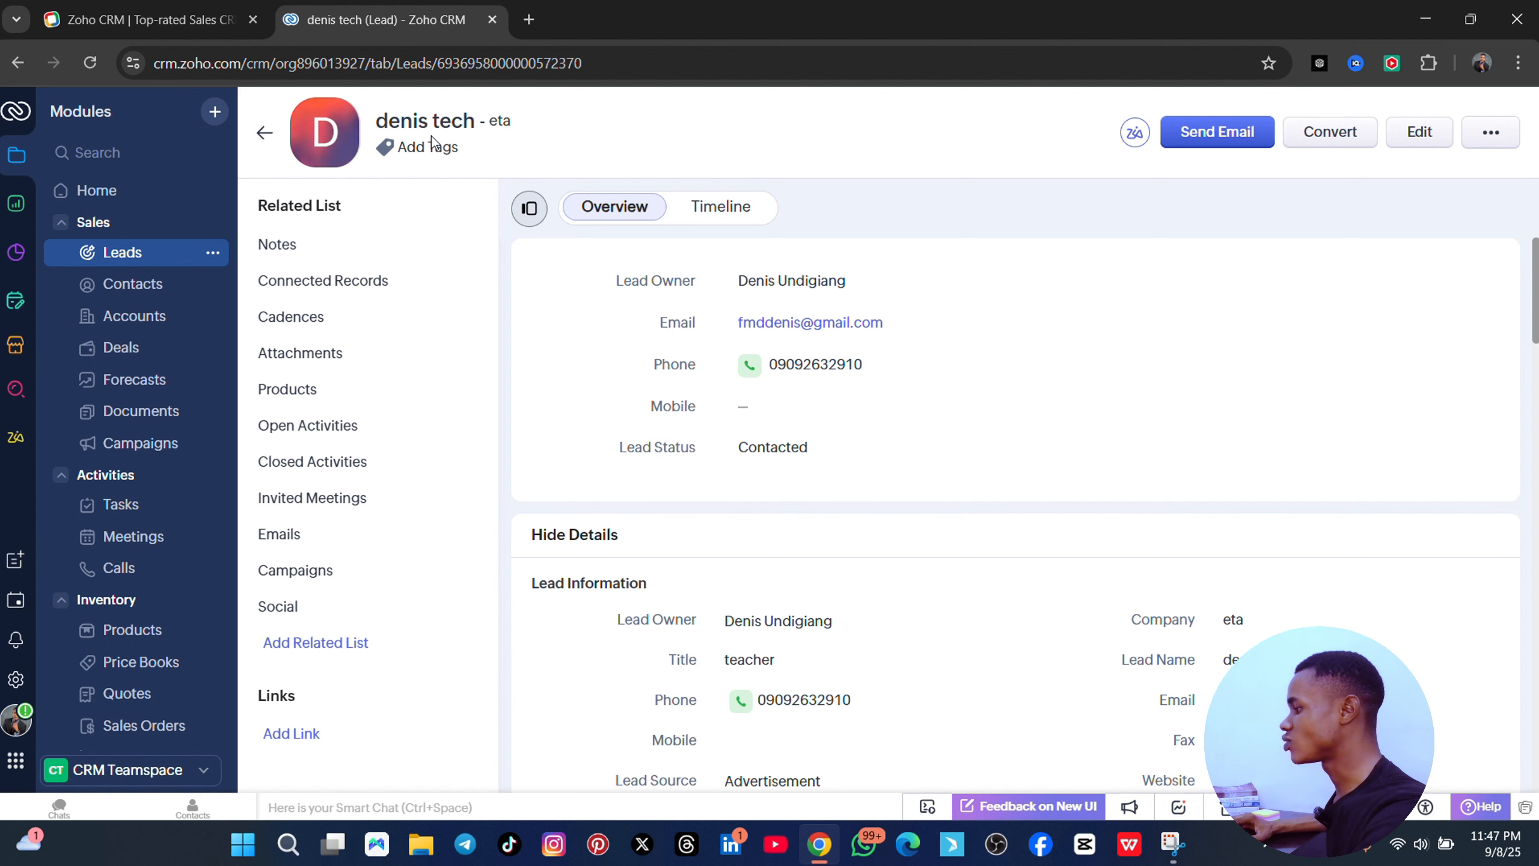
- Replace the lead's Title 'teacher' with 'web designer' in the inline editor
scroll(856, 338, "down", 3)
scroll(829, 303, "up", 3)
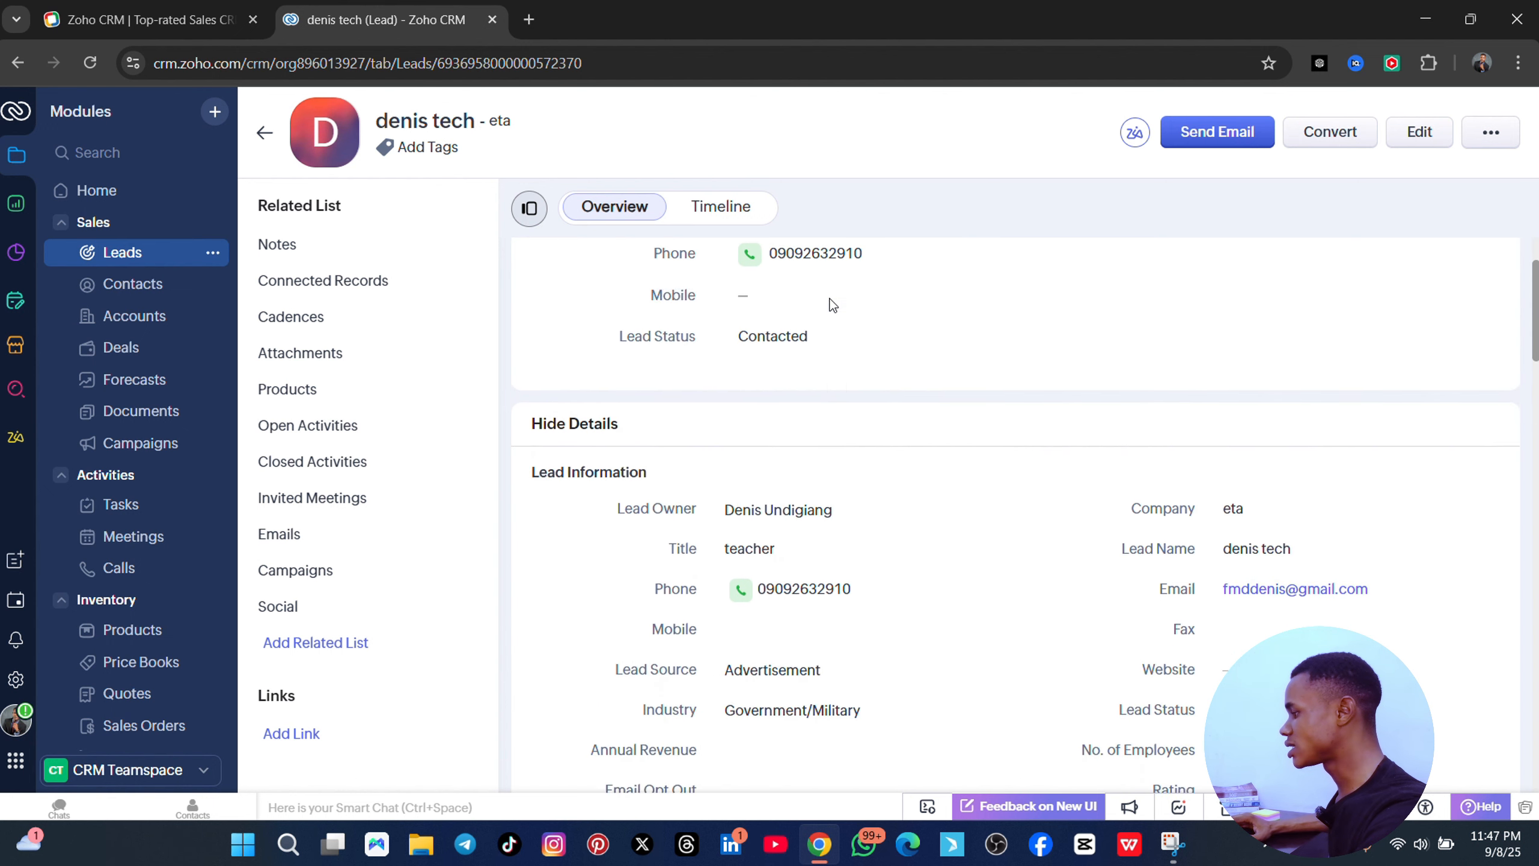
scroll(821, 385, "down", 1)
scroll(797, 337, "down", 2)
scroll(776, 313, "up", 2)
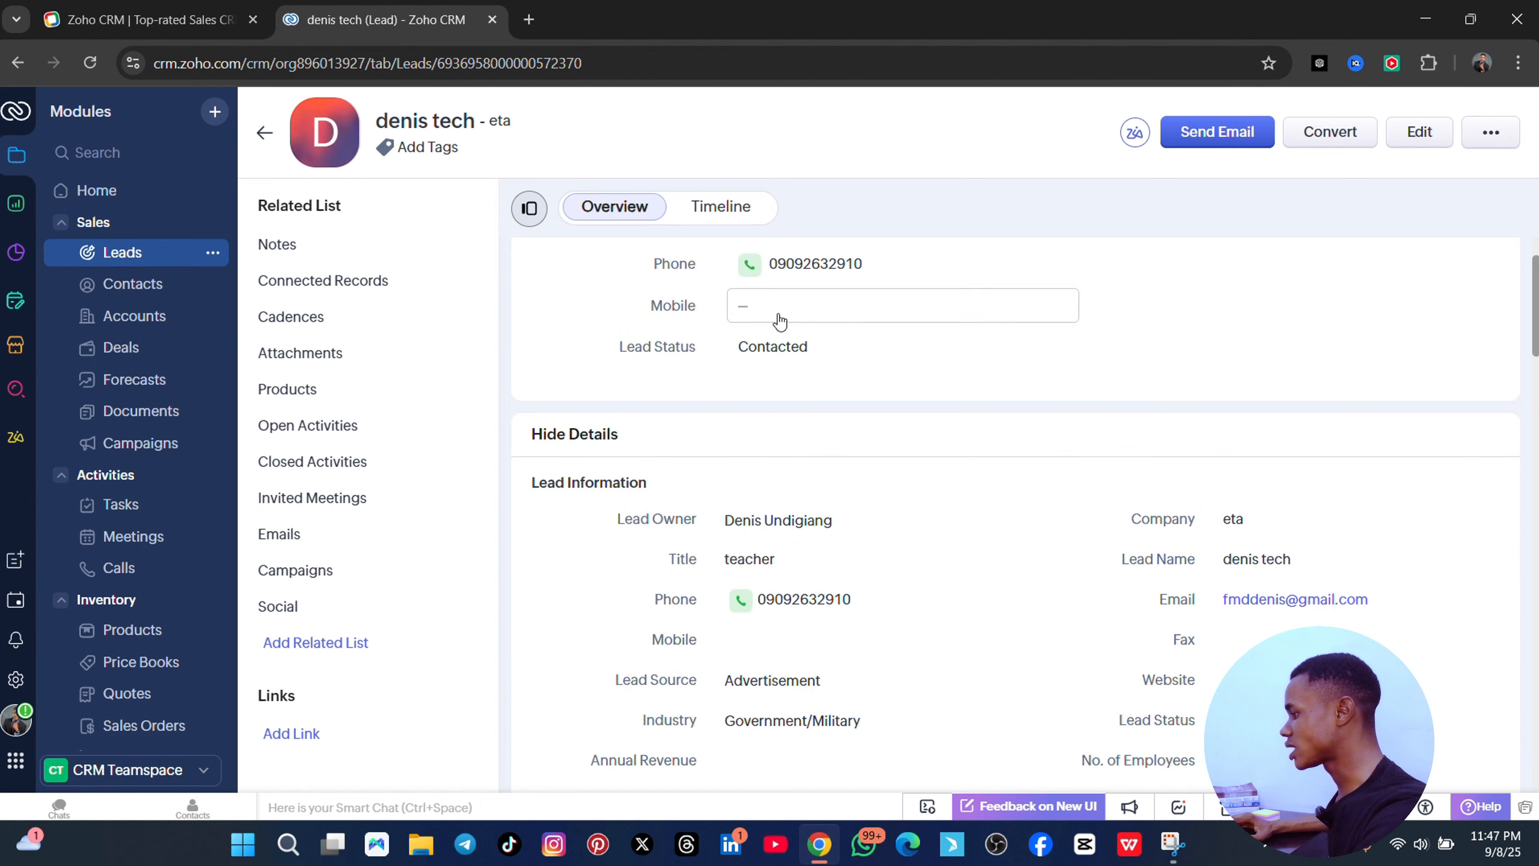
scroll(847, 330, "down", 10)
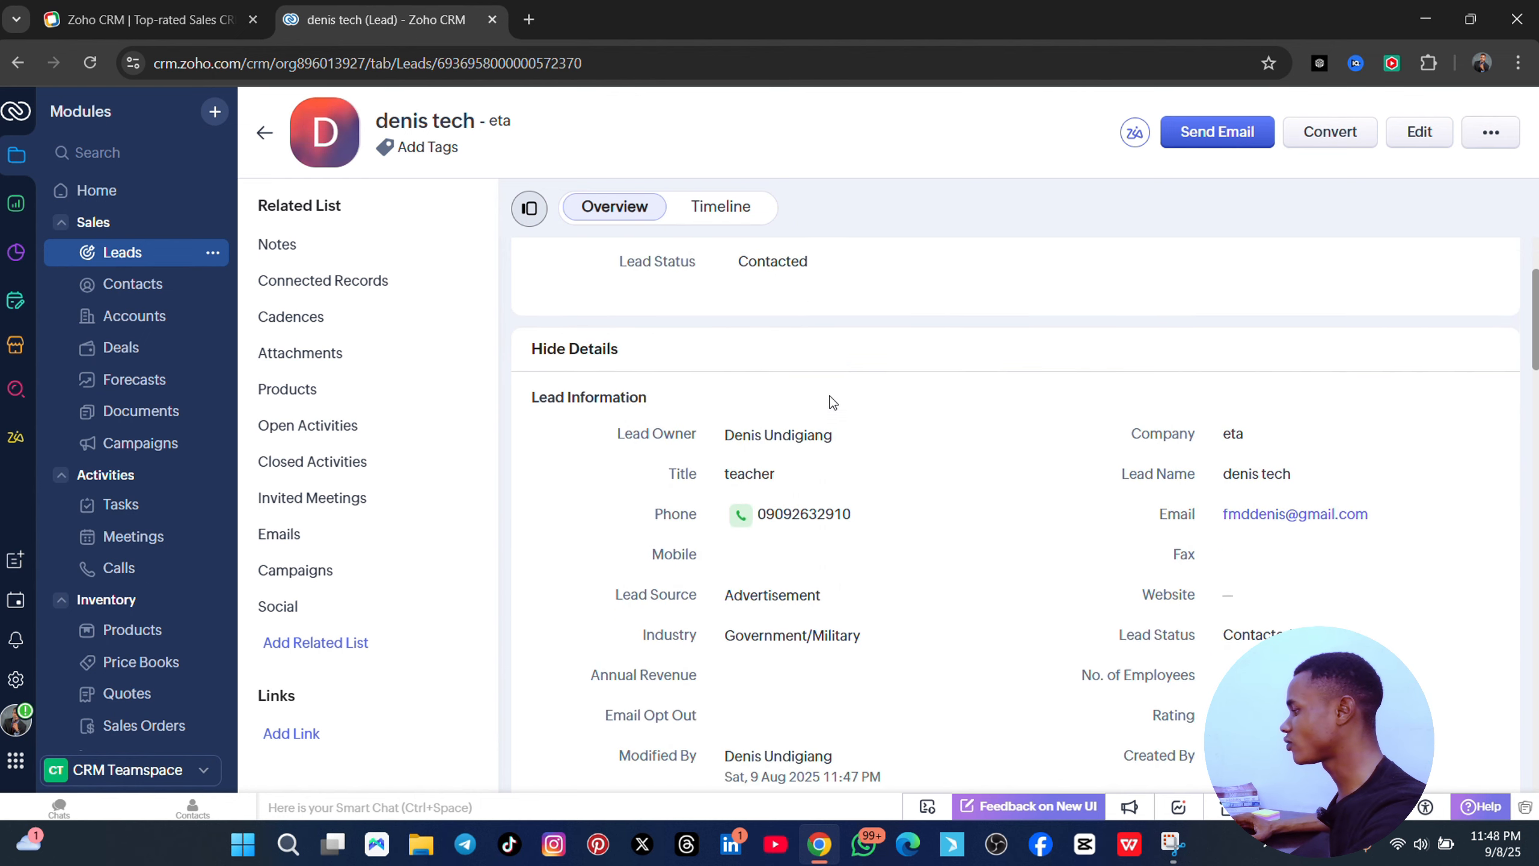
scroll(1027, 445, "up", 9)
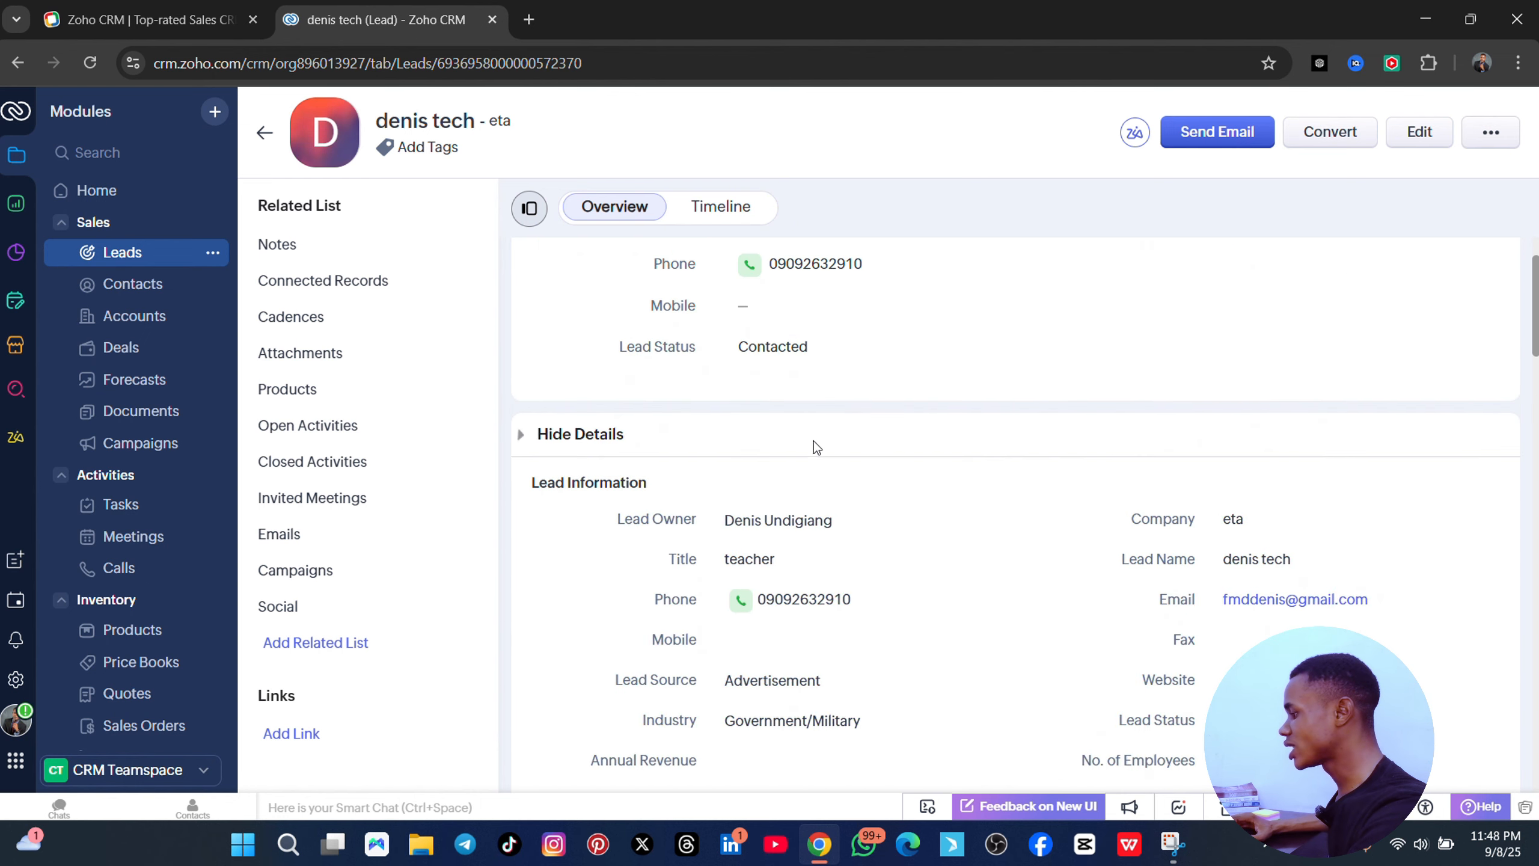
scroll(815, 447, "down", 5)
scroll(792, 317, "up", 2)
left_click(849, 364)
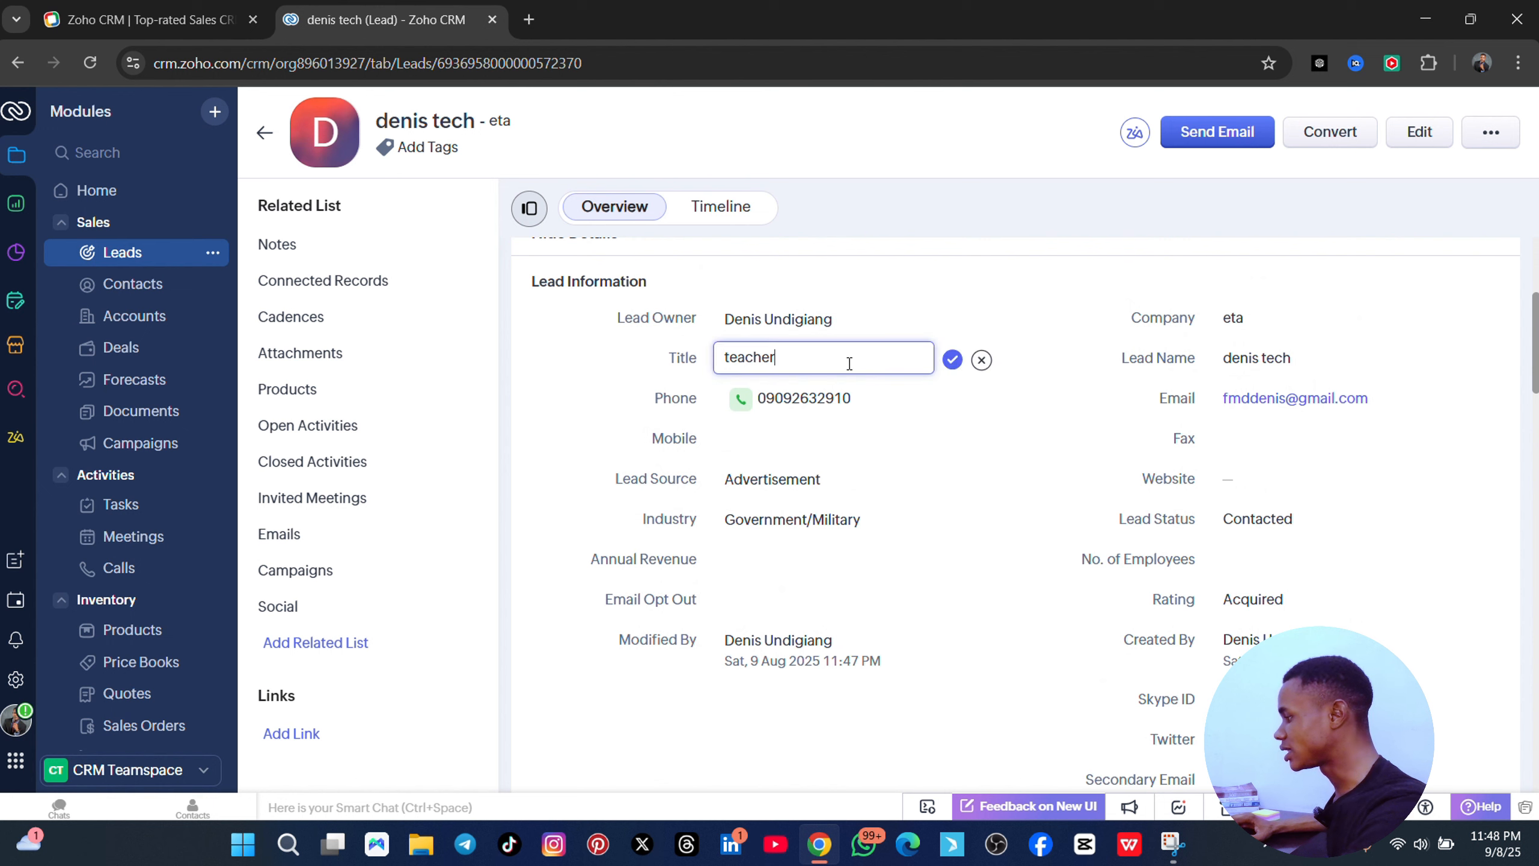
double_click(883, 349)
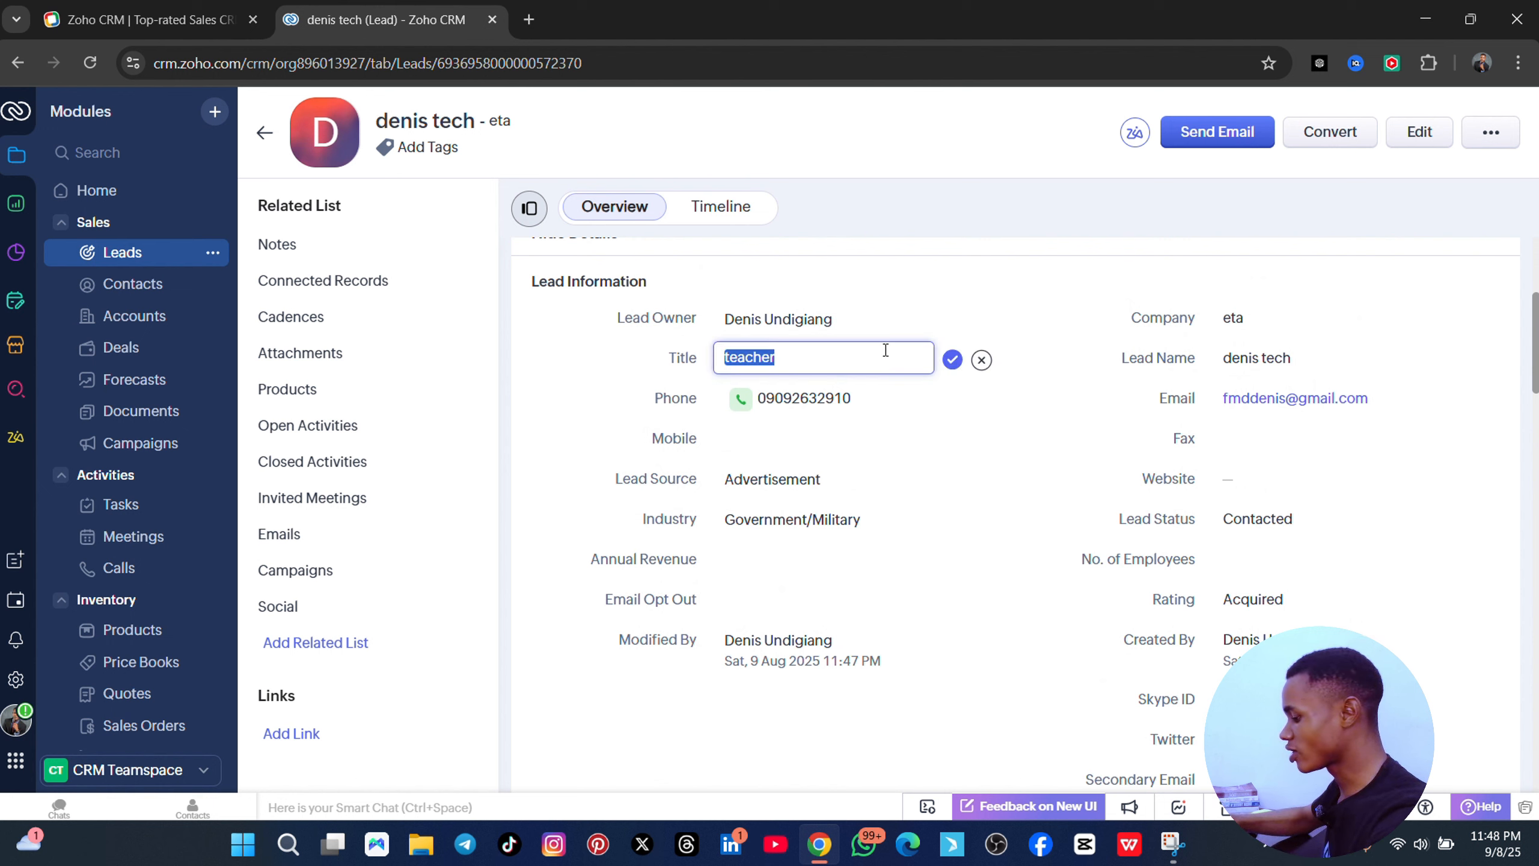
type("web desig")
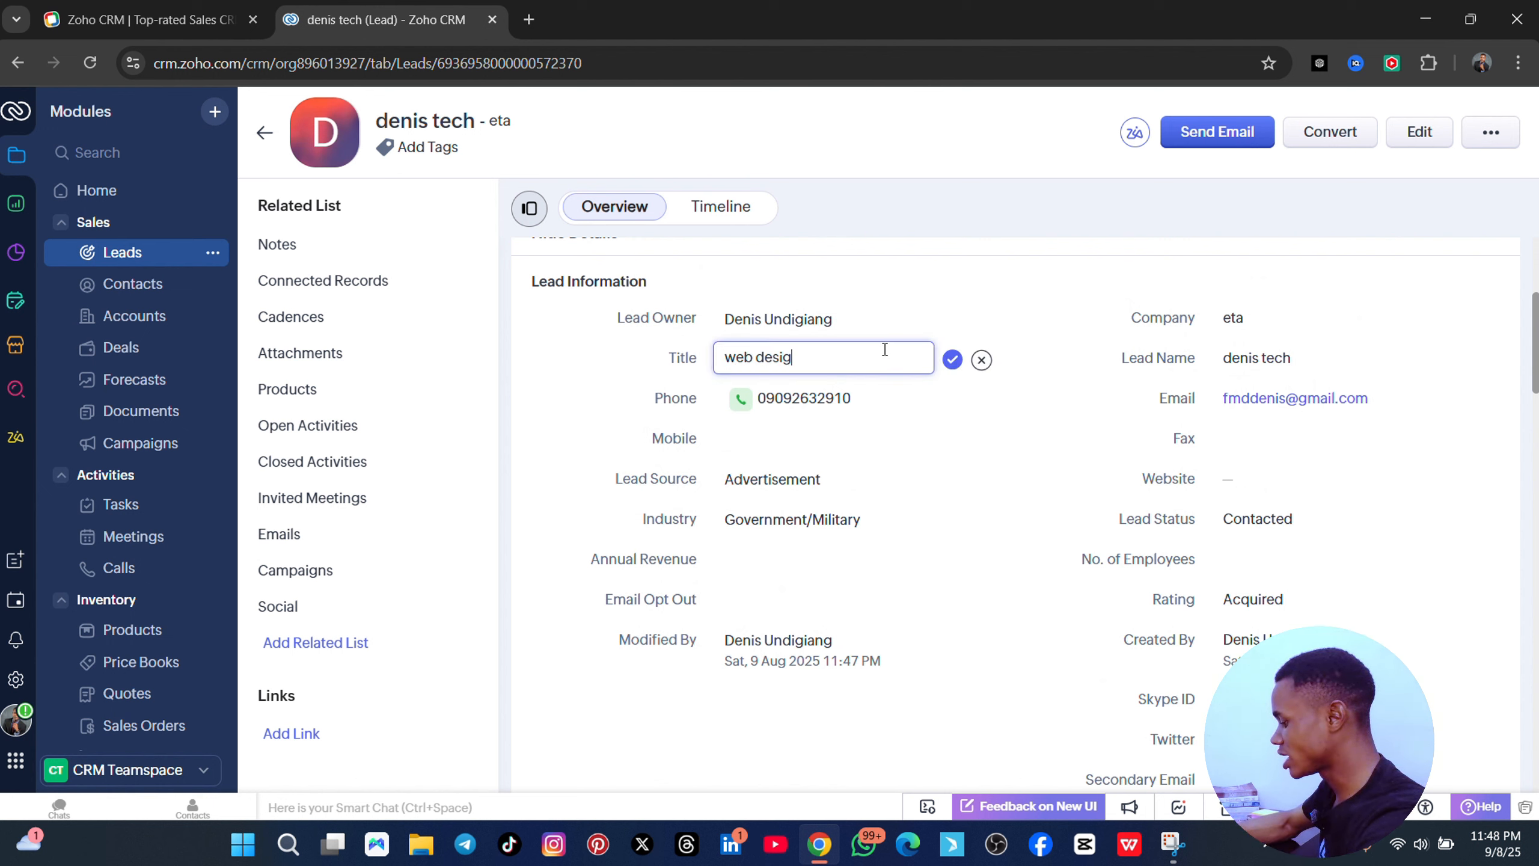
type("ner")
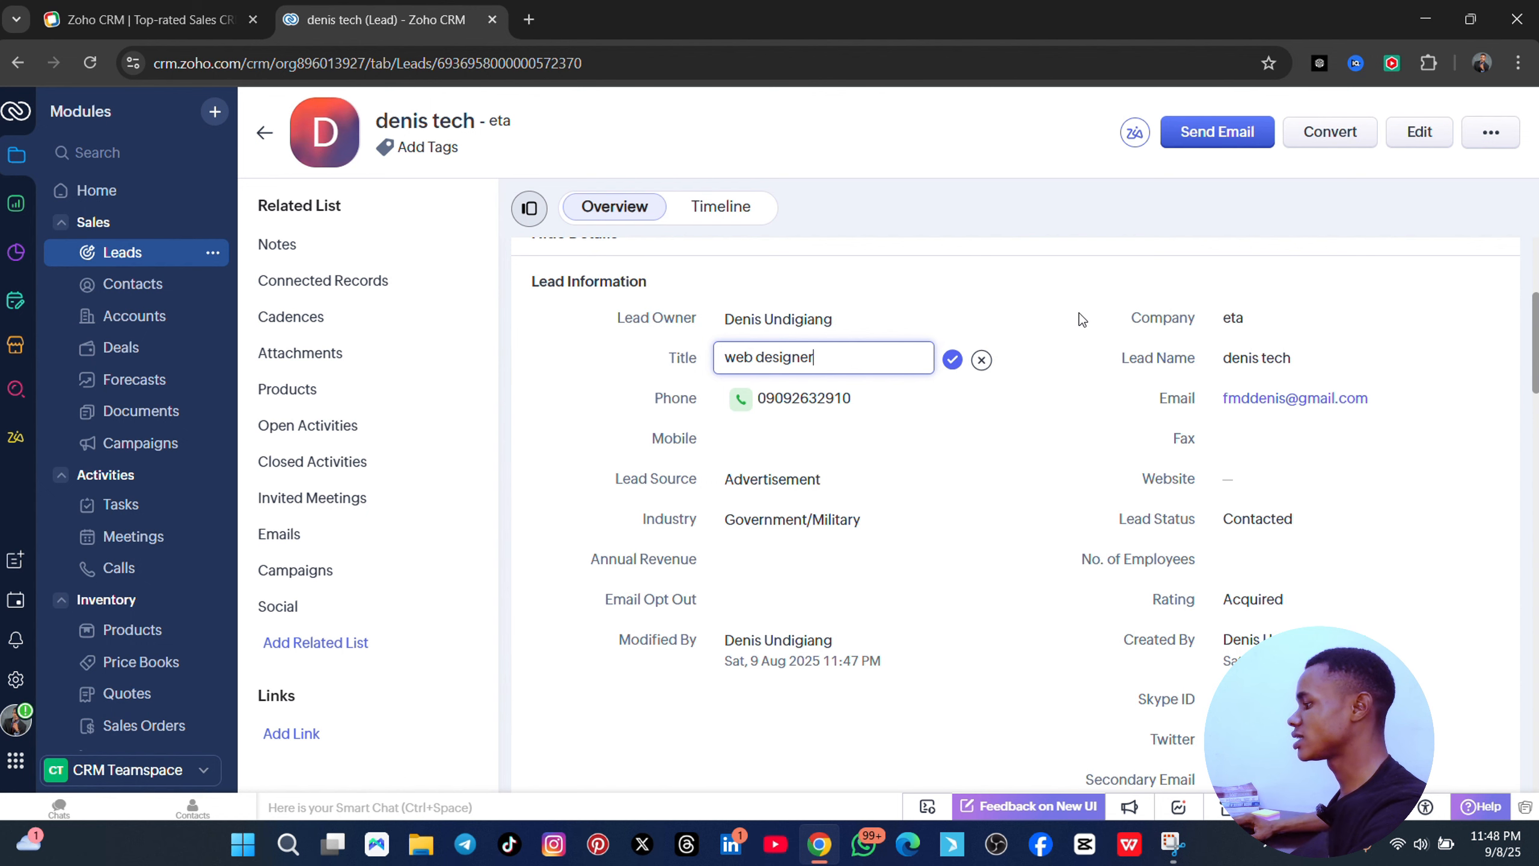
scroll(957, 467, "down", 6)
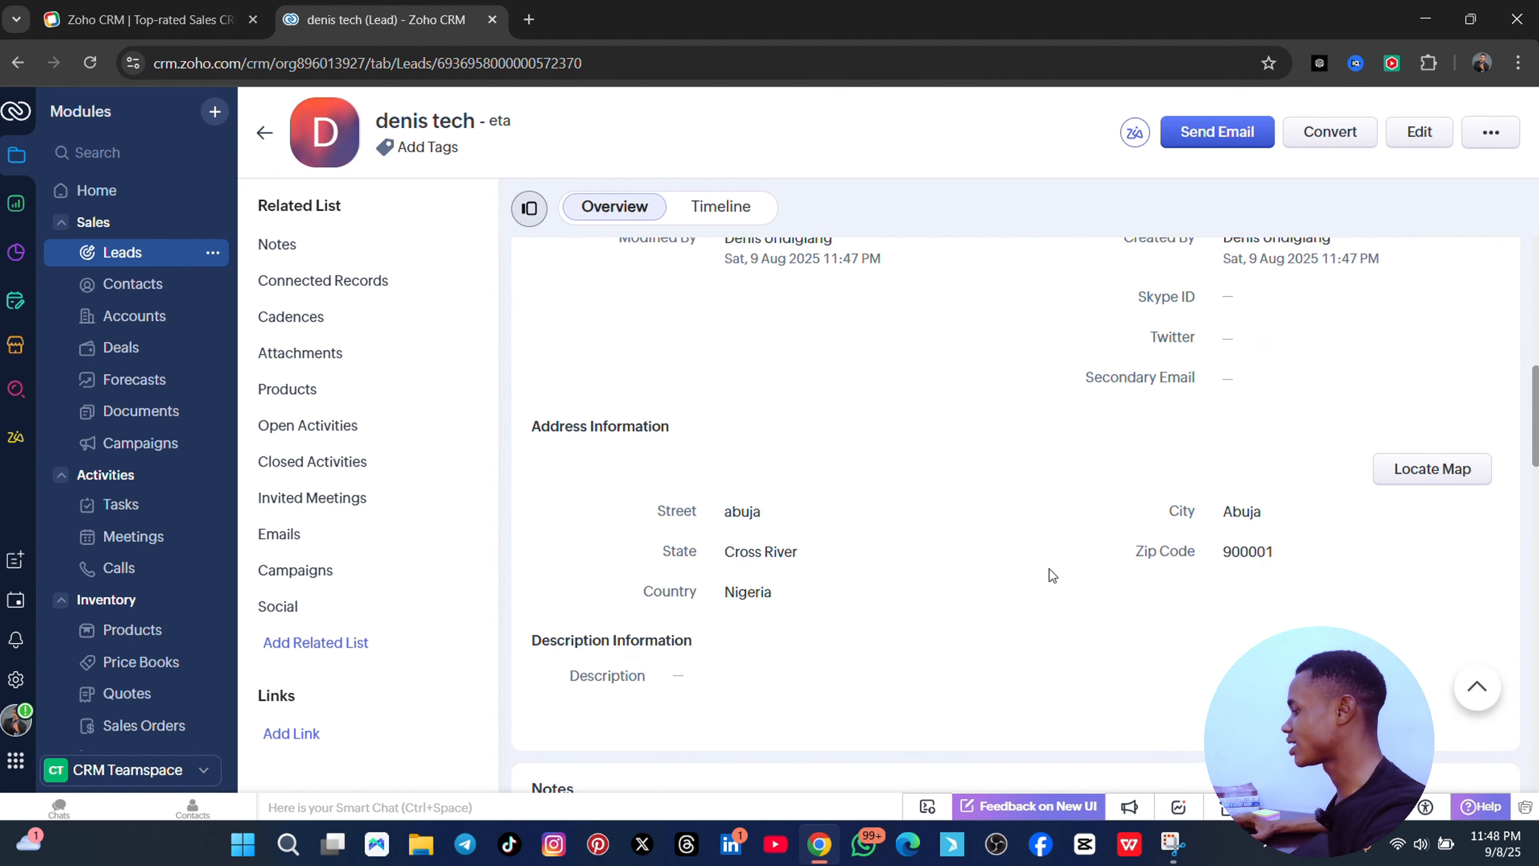
scroll(1043, 579, "down", 4)
scroll(980, 358, "down", 5)
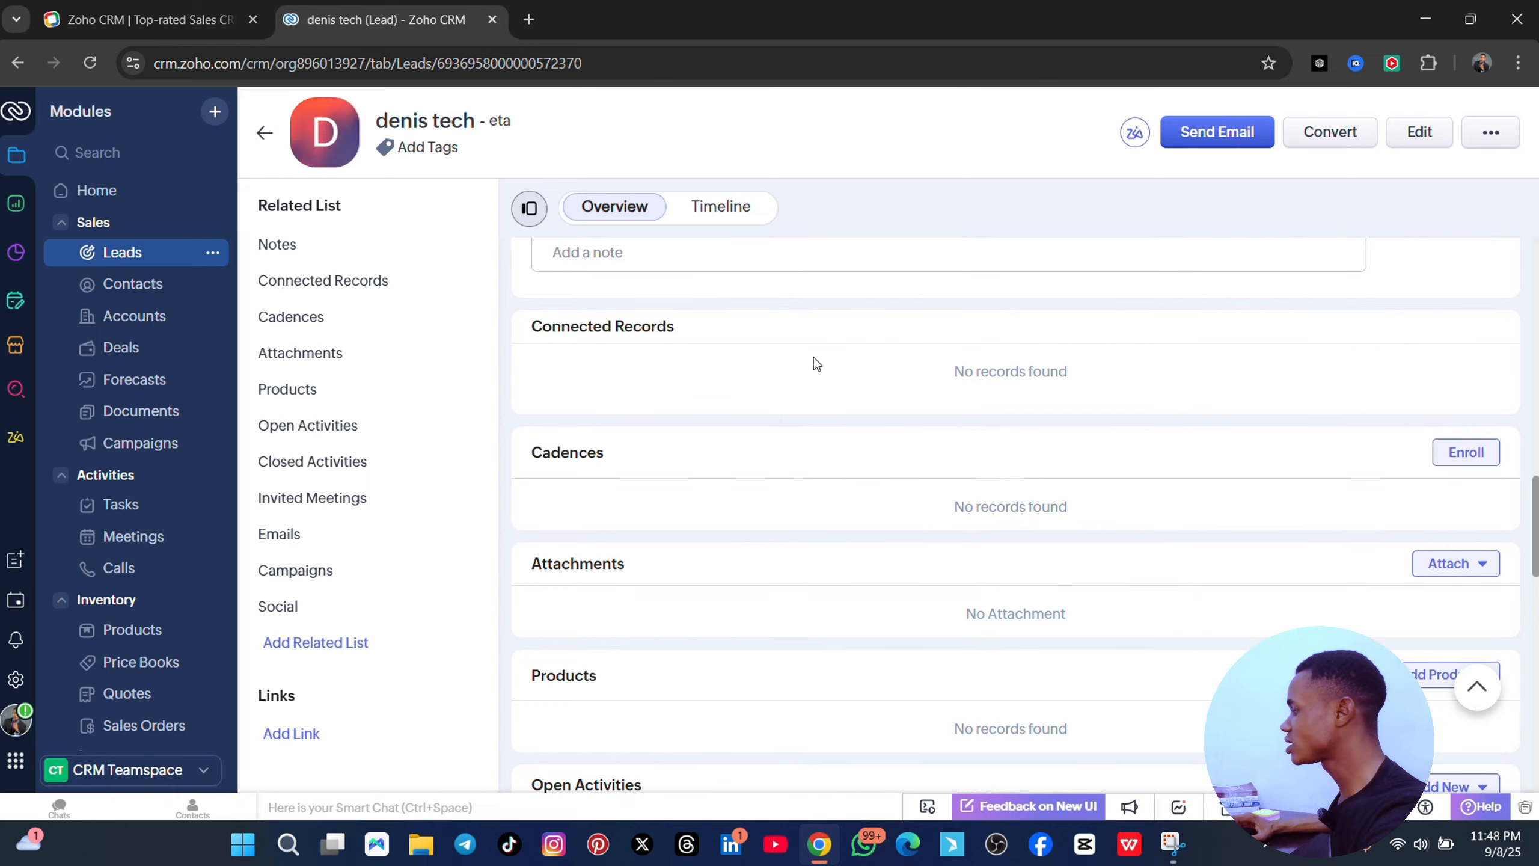
scroll(813, 357, "down", 9)
scroll(708, 406, "down", 6)
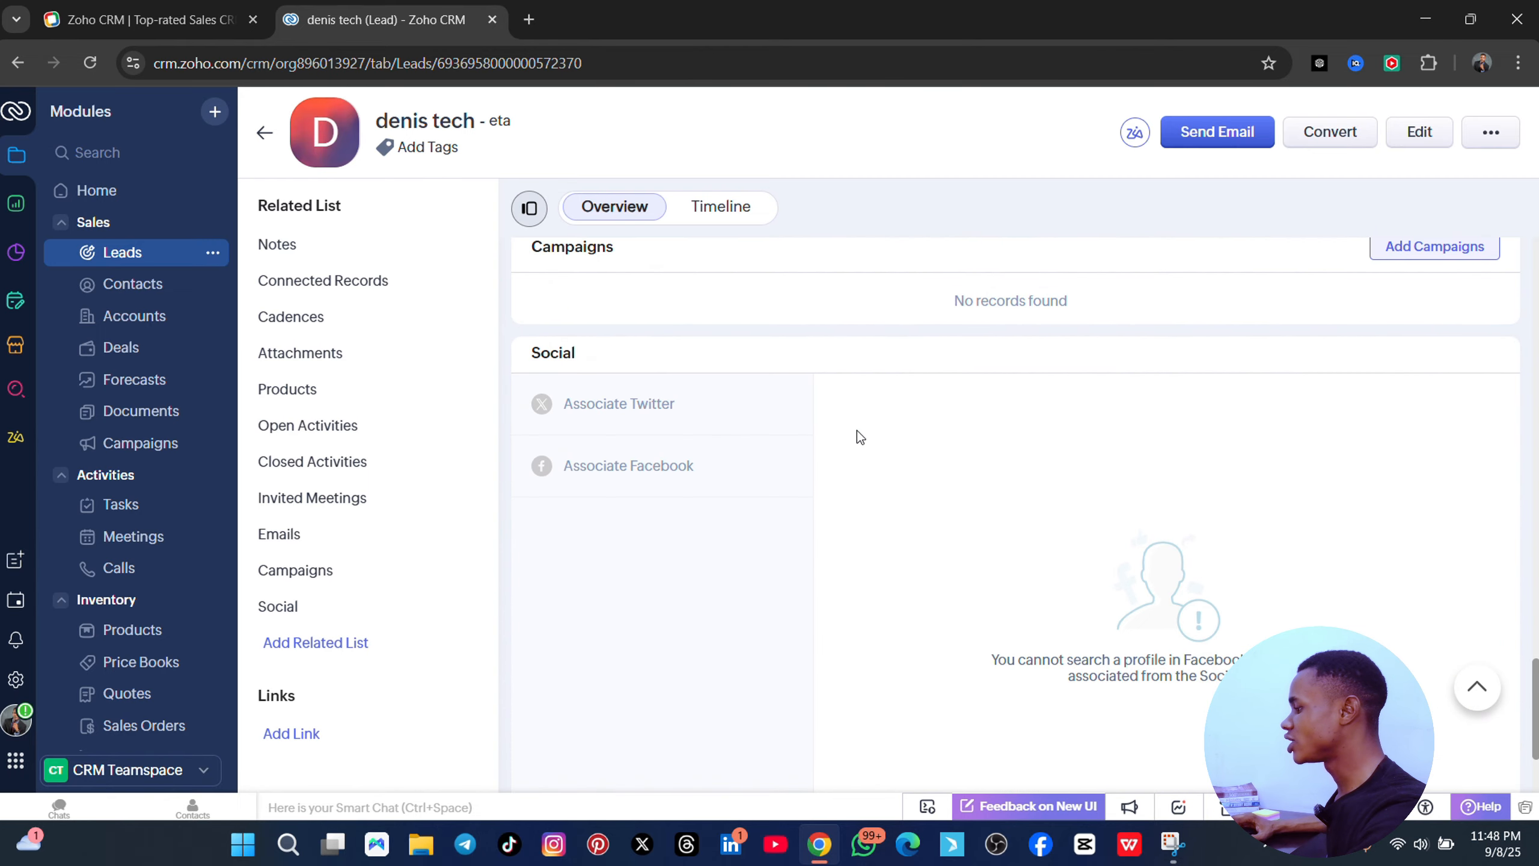
scroll(856, 431, "down", 3)
scroll(898, 449, "up", 10)
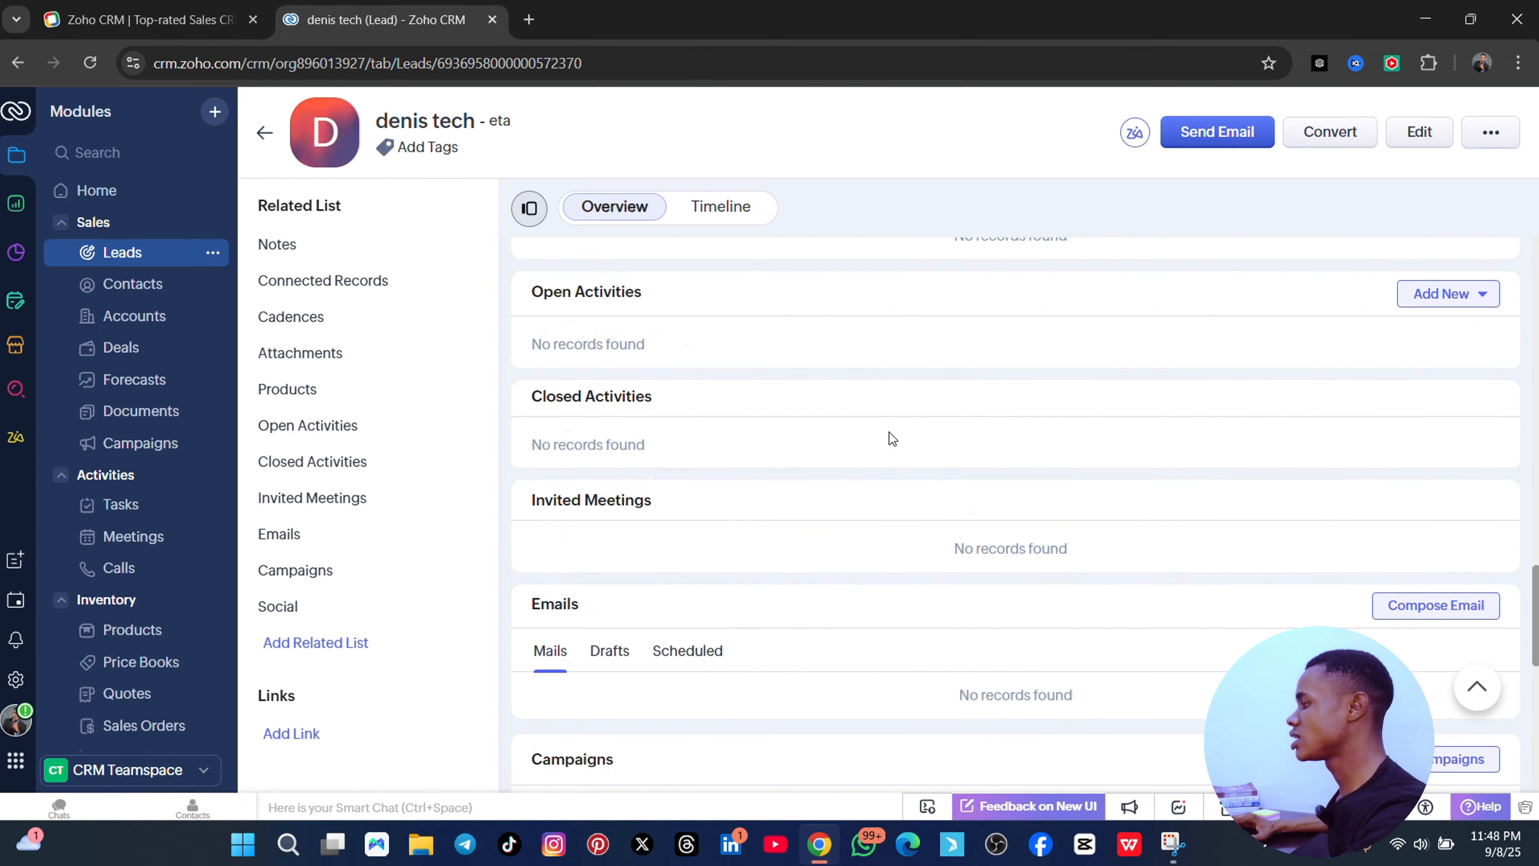
scroll(879, 419, "up", 15)
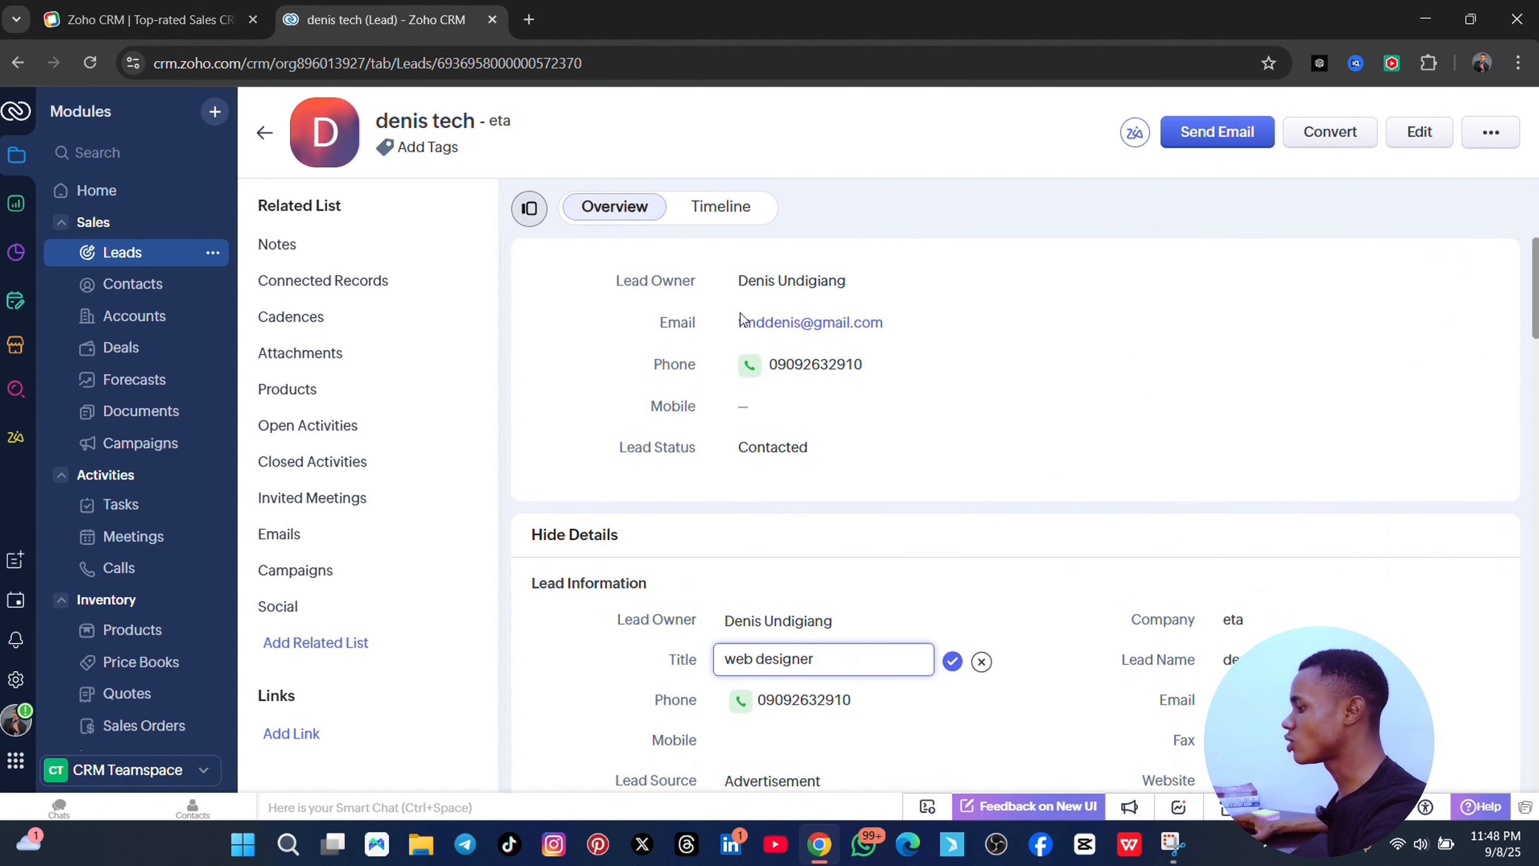
- Add and save a lead note about getting back with the normal price, fixing its typo
left_click(371, 249)
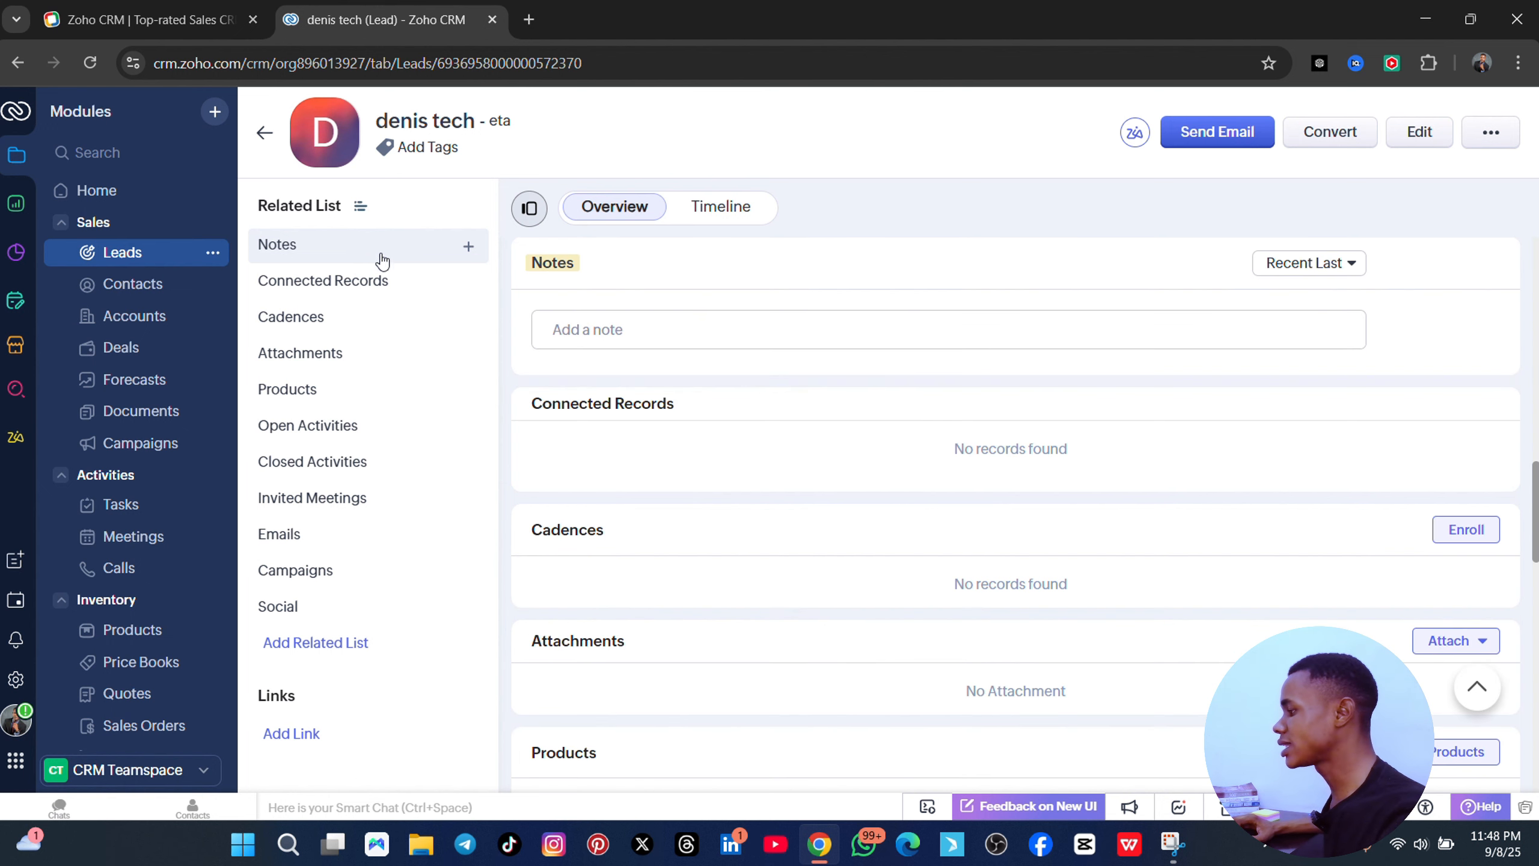
left_click(618, 331)
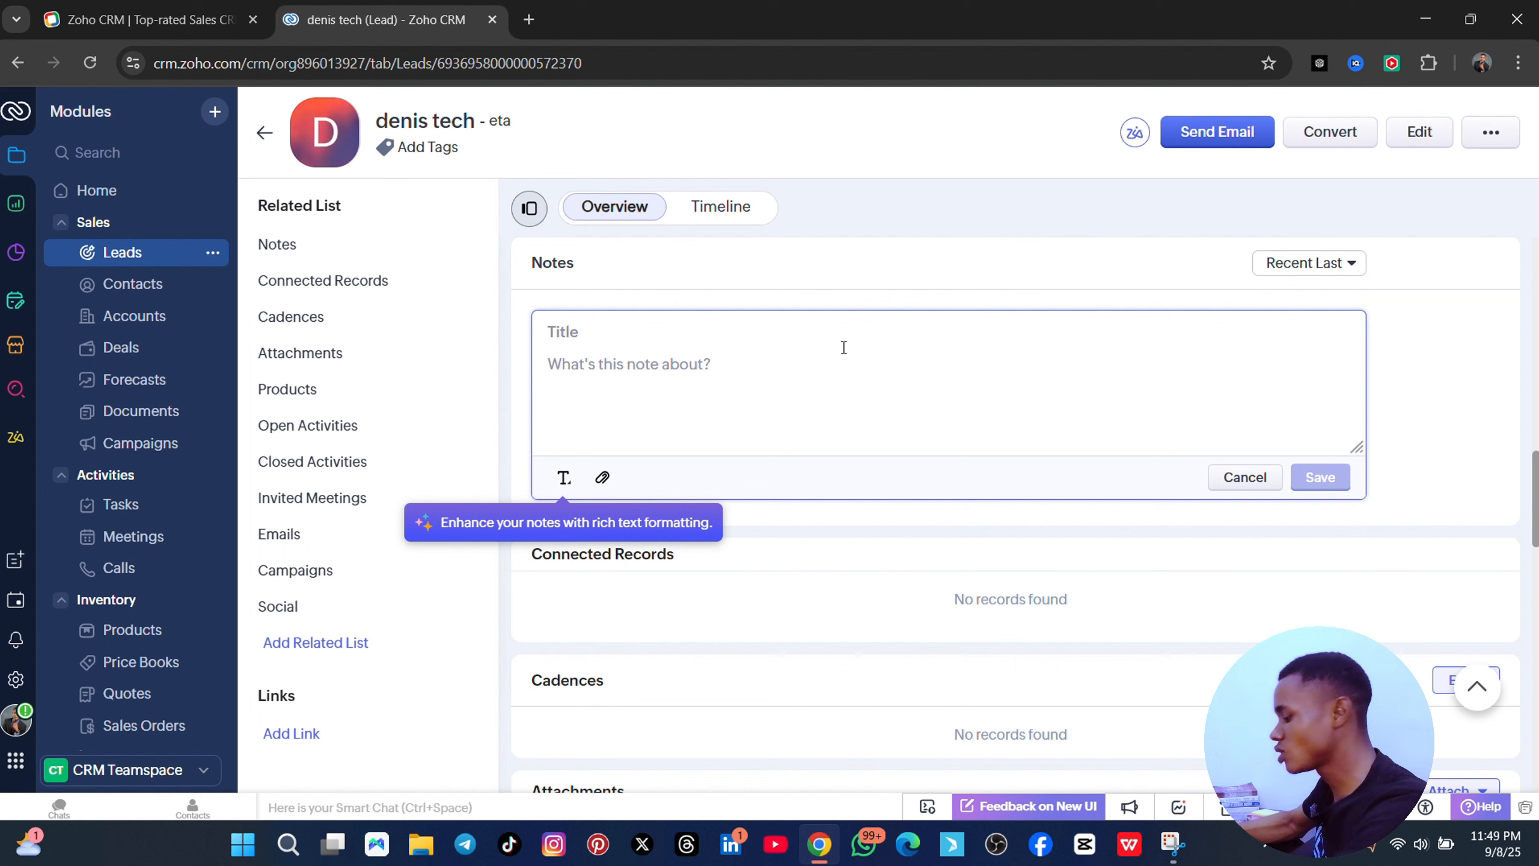
type("get")
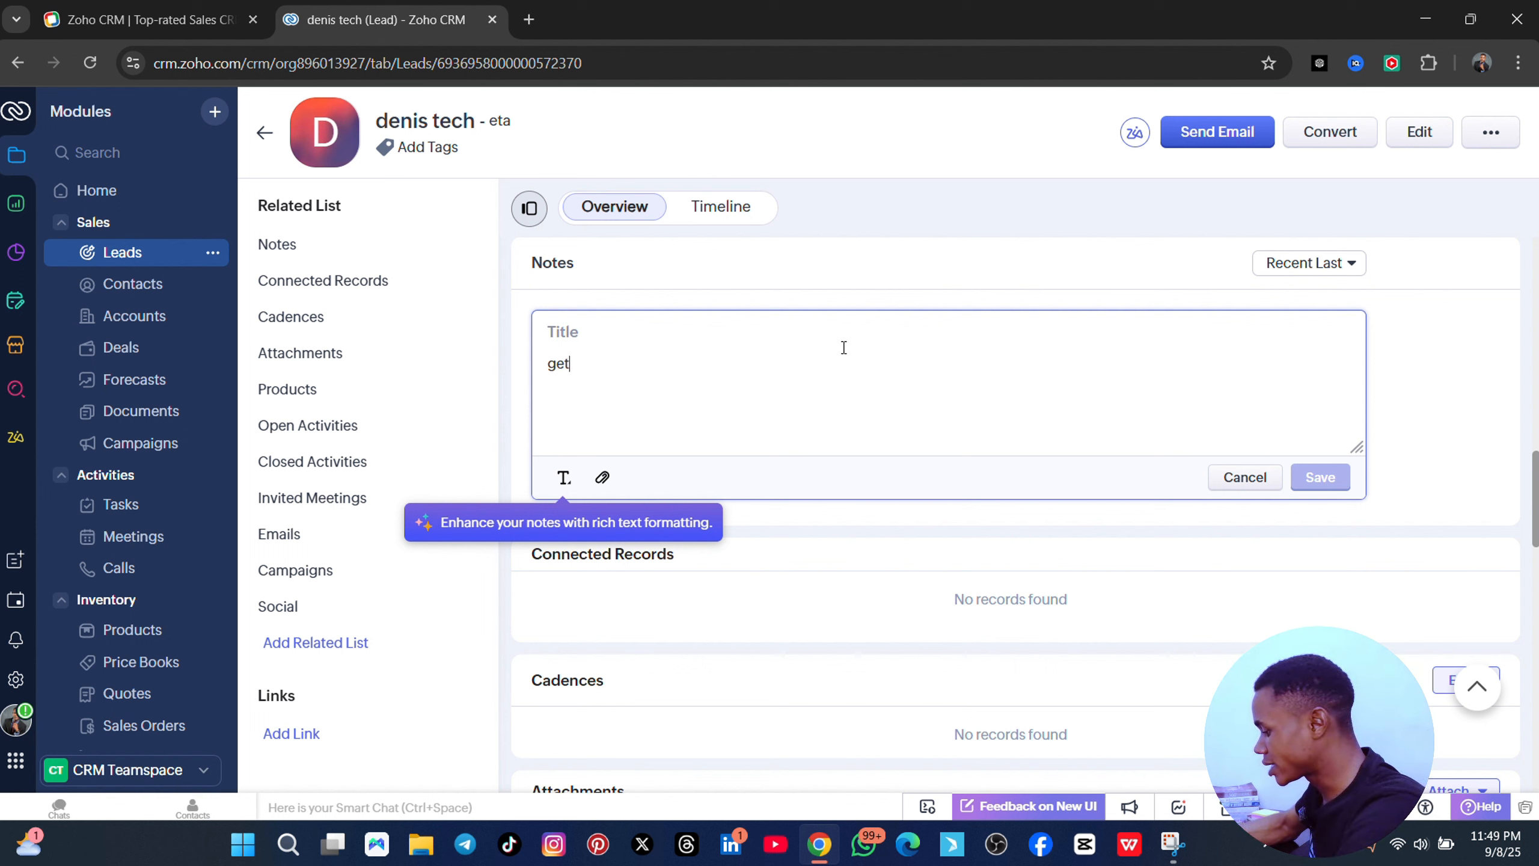
type(" back de")
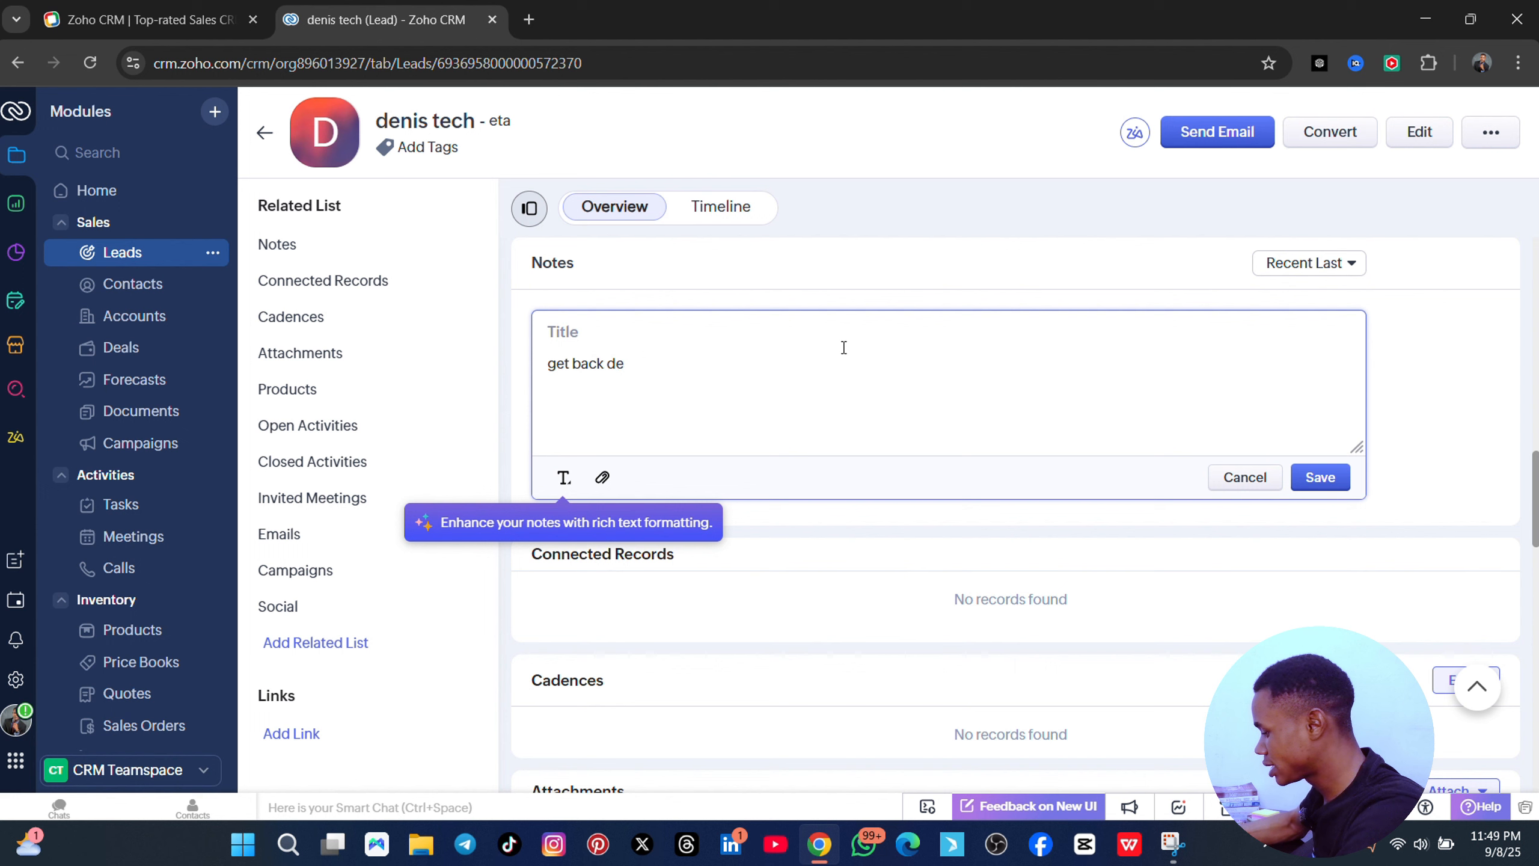
type("nis wirgh no")
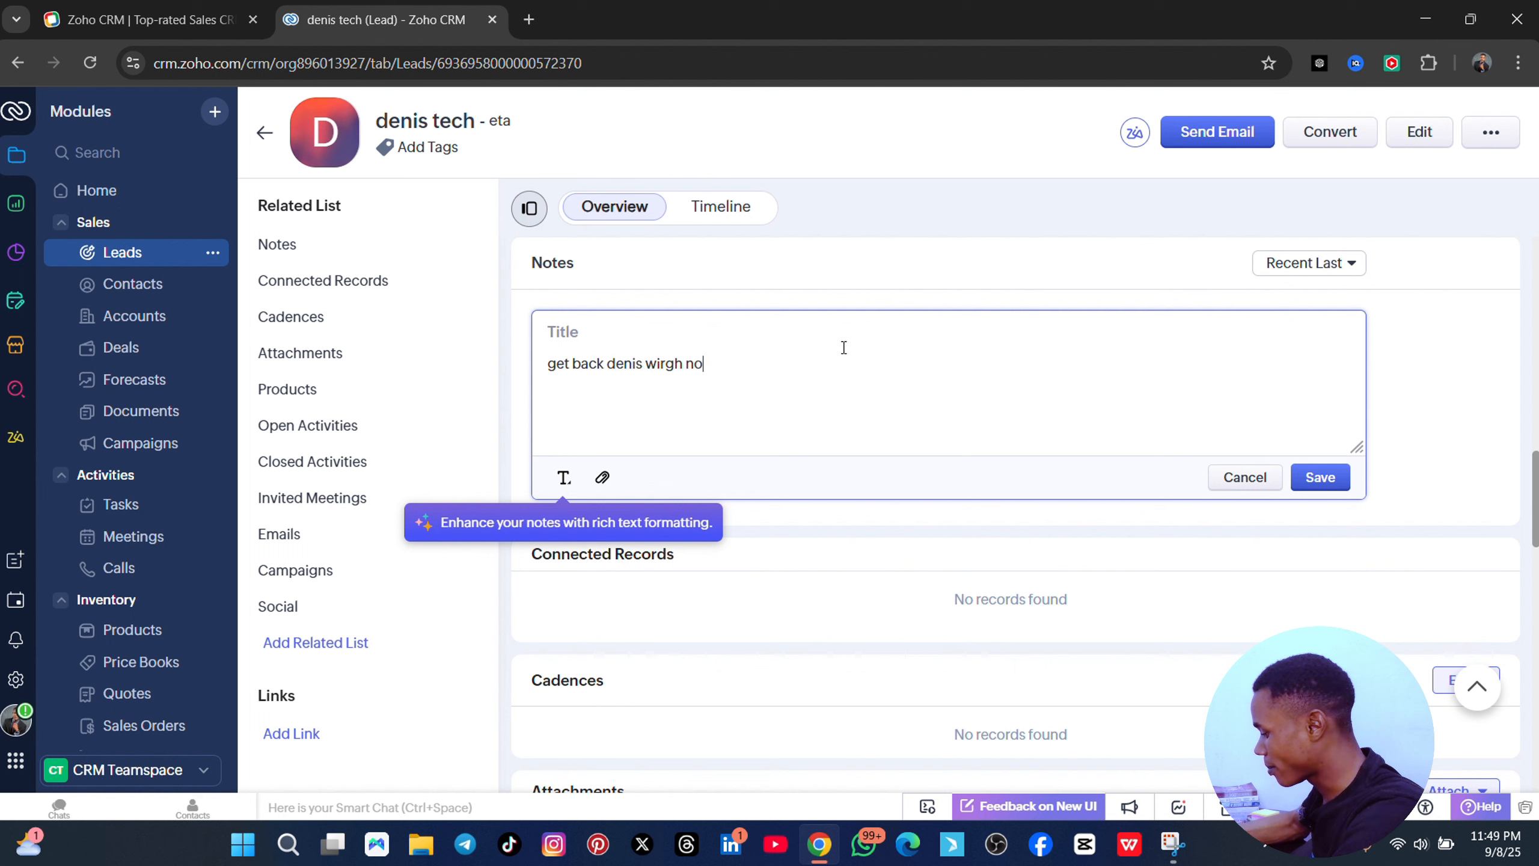
type("rmak price")
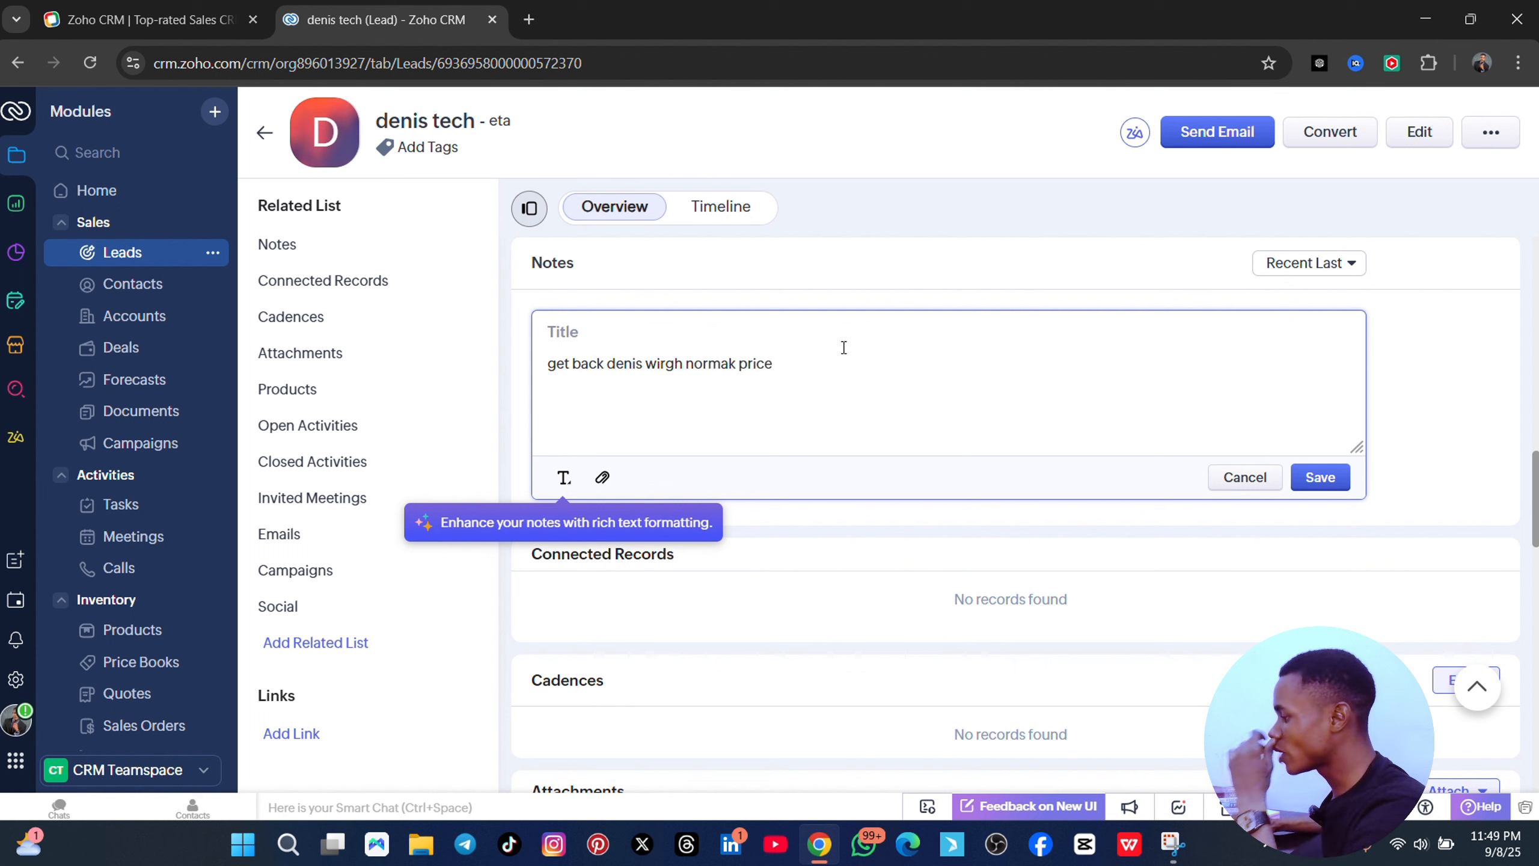
left_click(732, 364)
key("BackSpace")
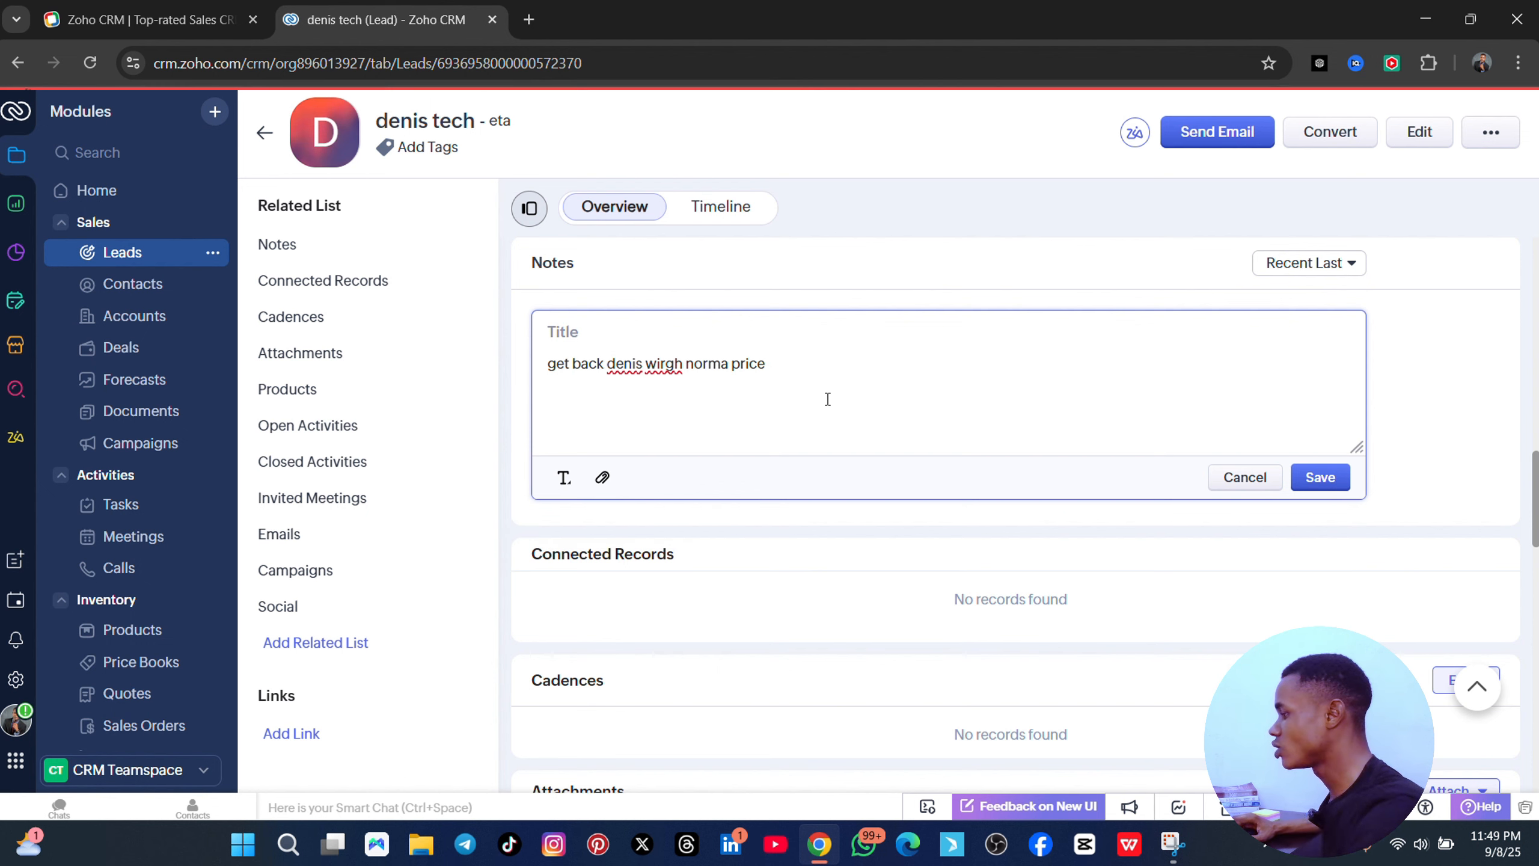
left_click(766, 365)
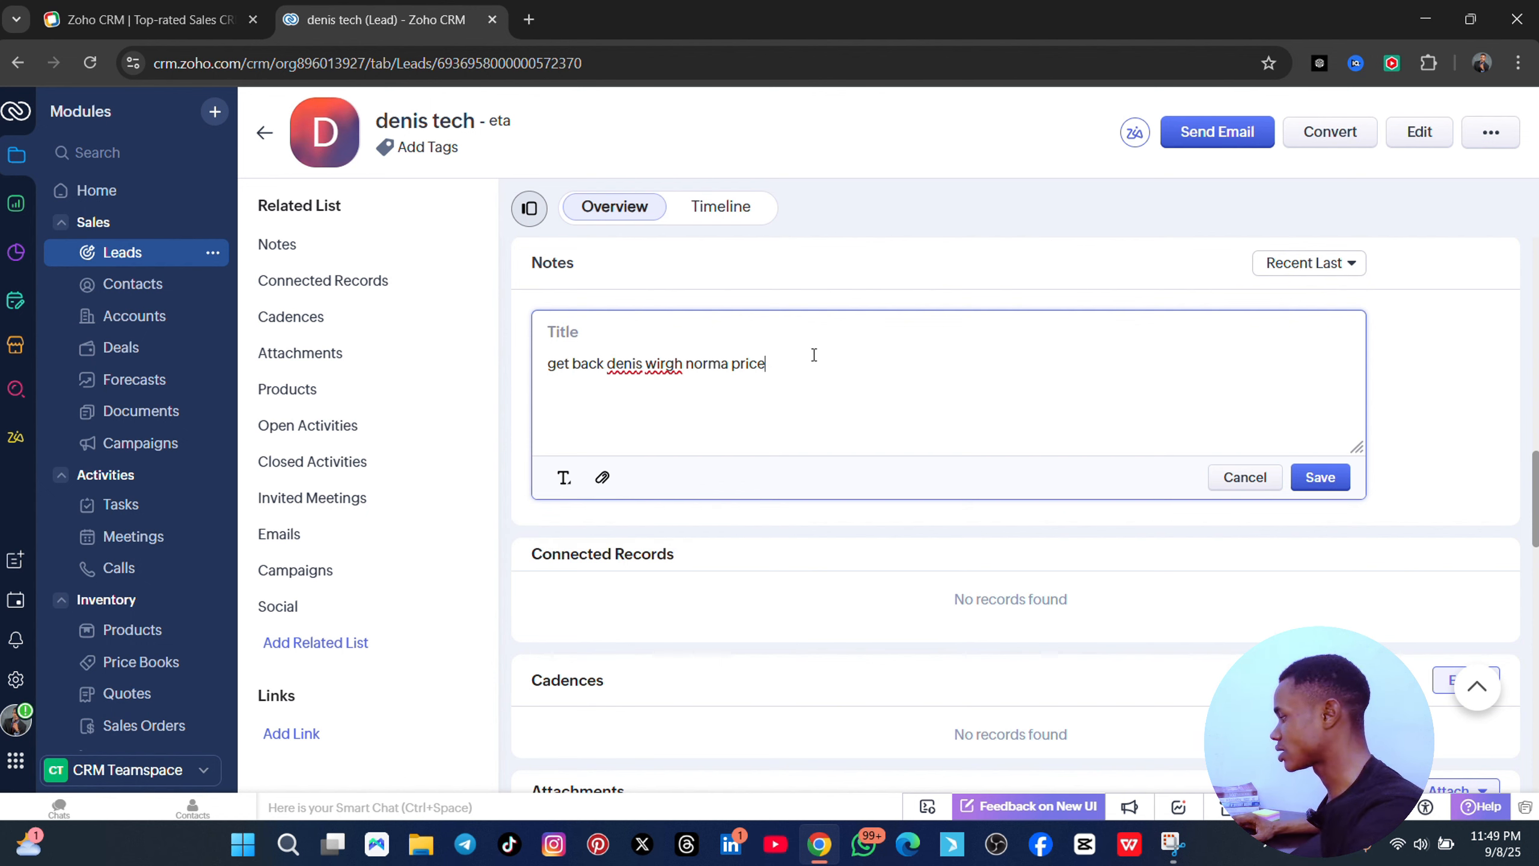
key("ctrl+a")
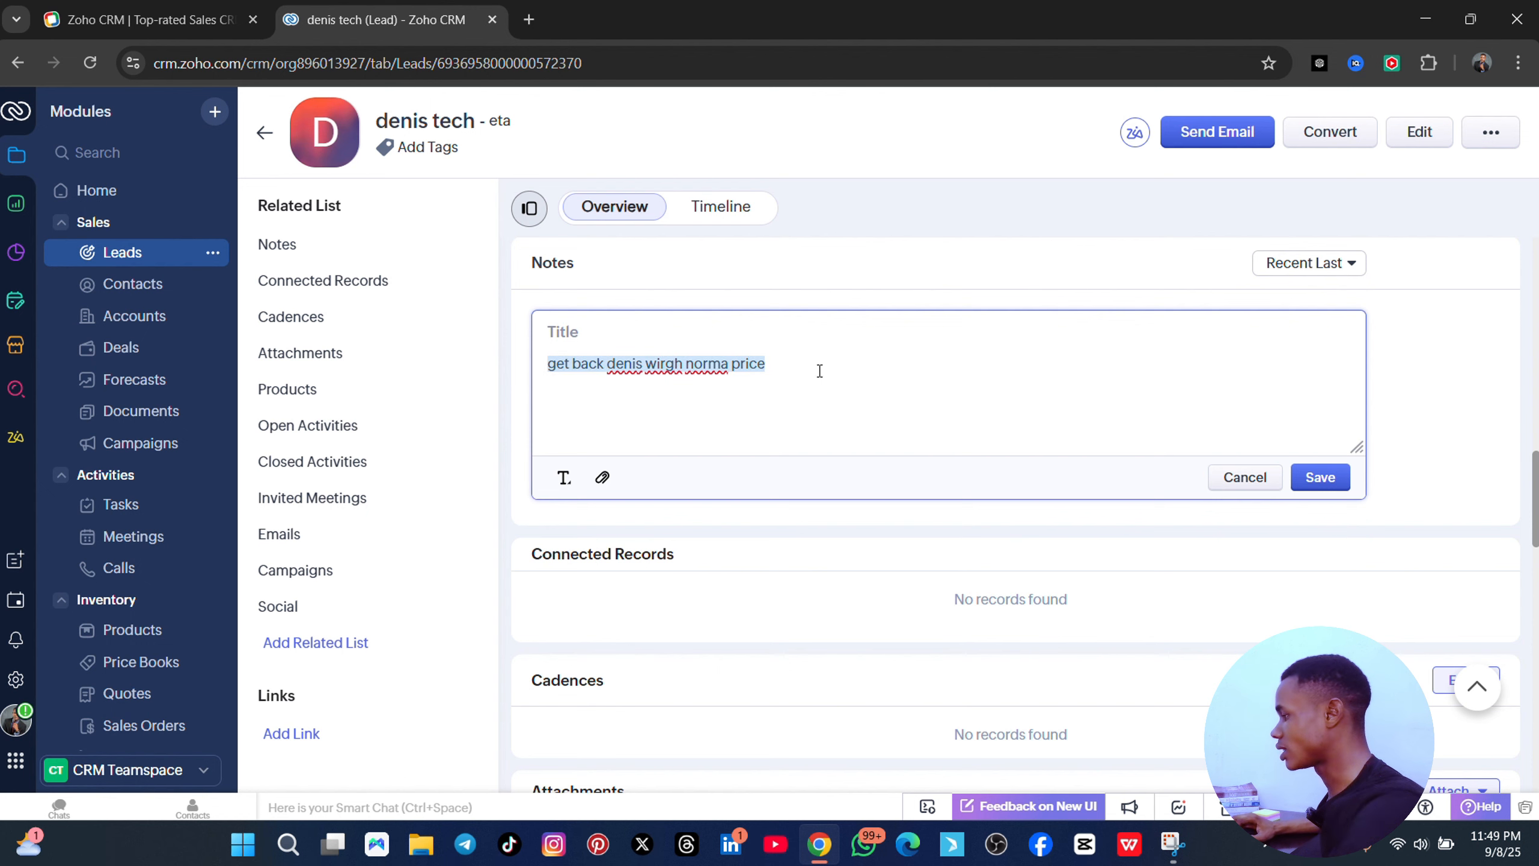
left_click(1228, 369)
left_click(1327, 478)
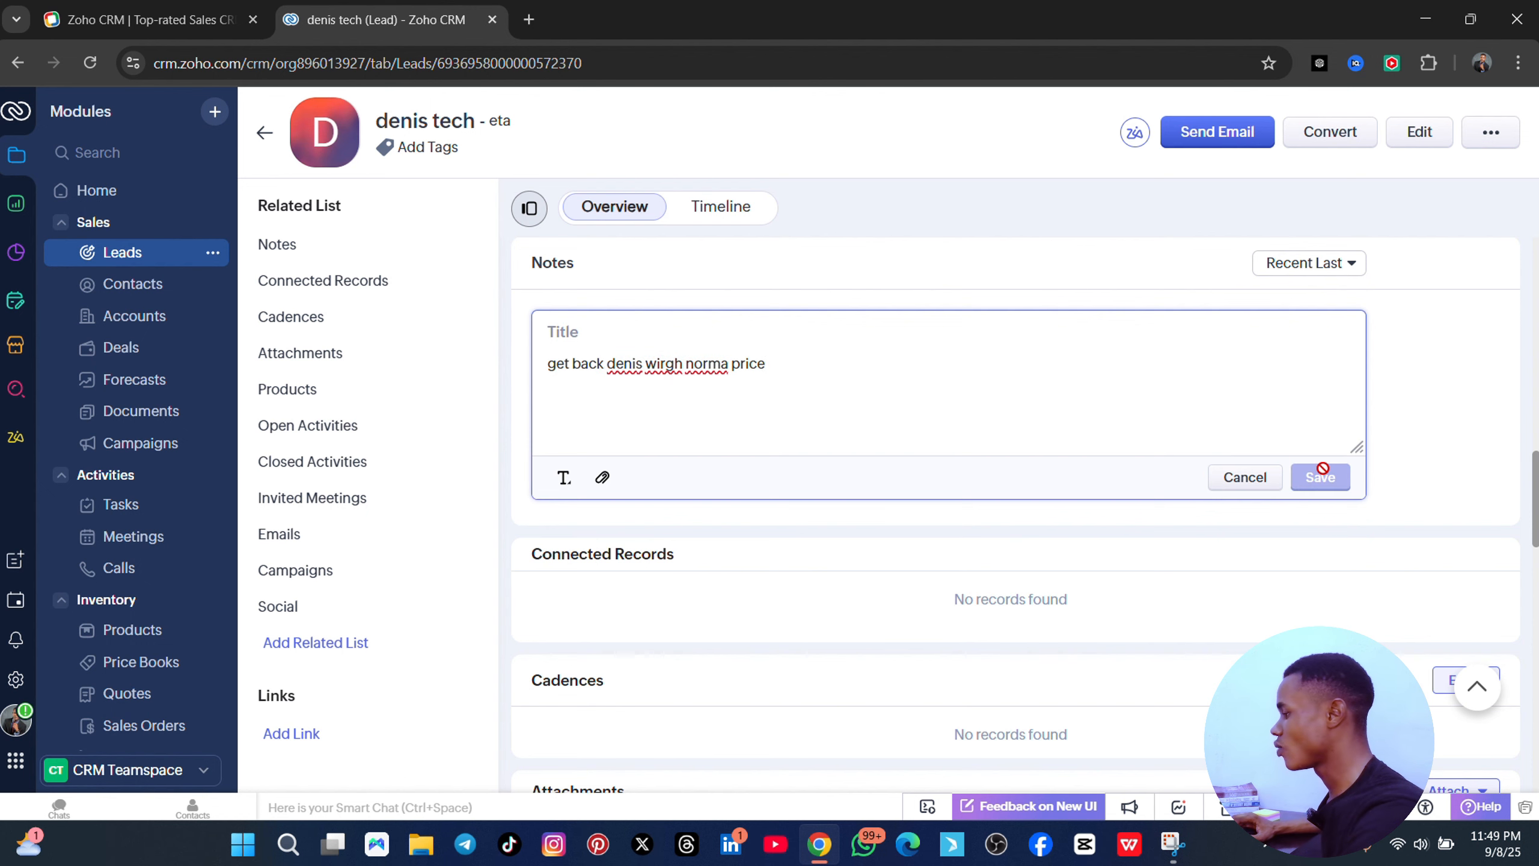
scroll(642, 374, "down", 3)
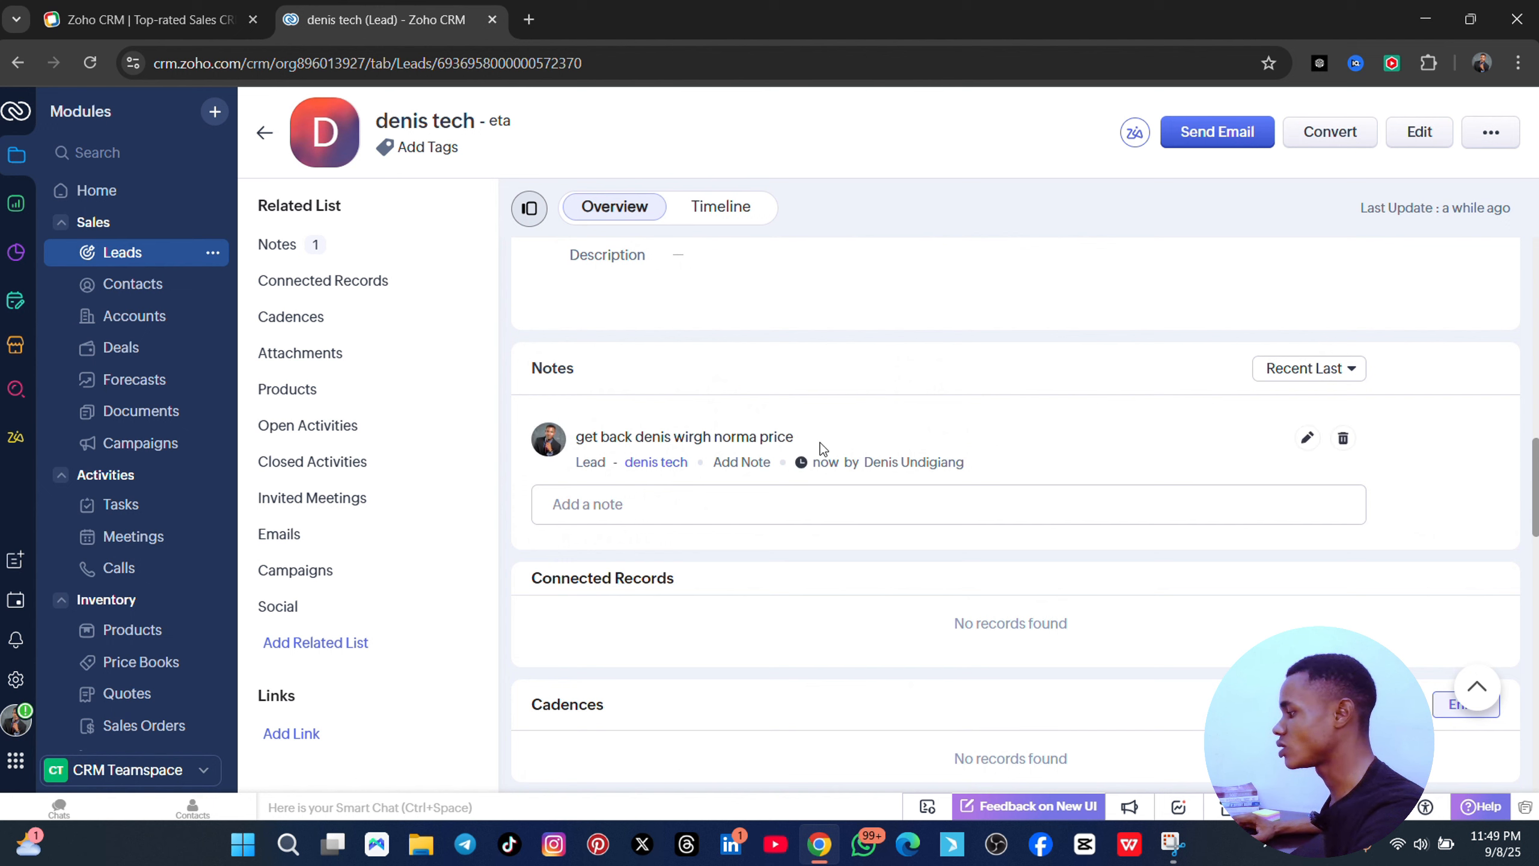
scroll(1087, 456, "up", 5)
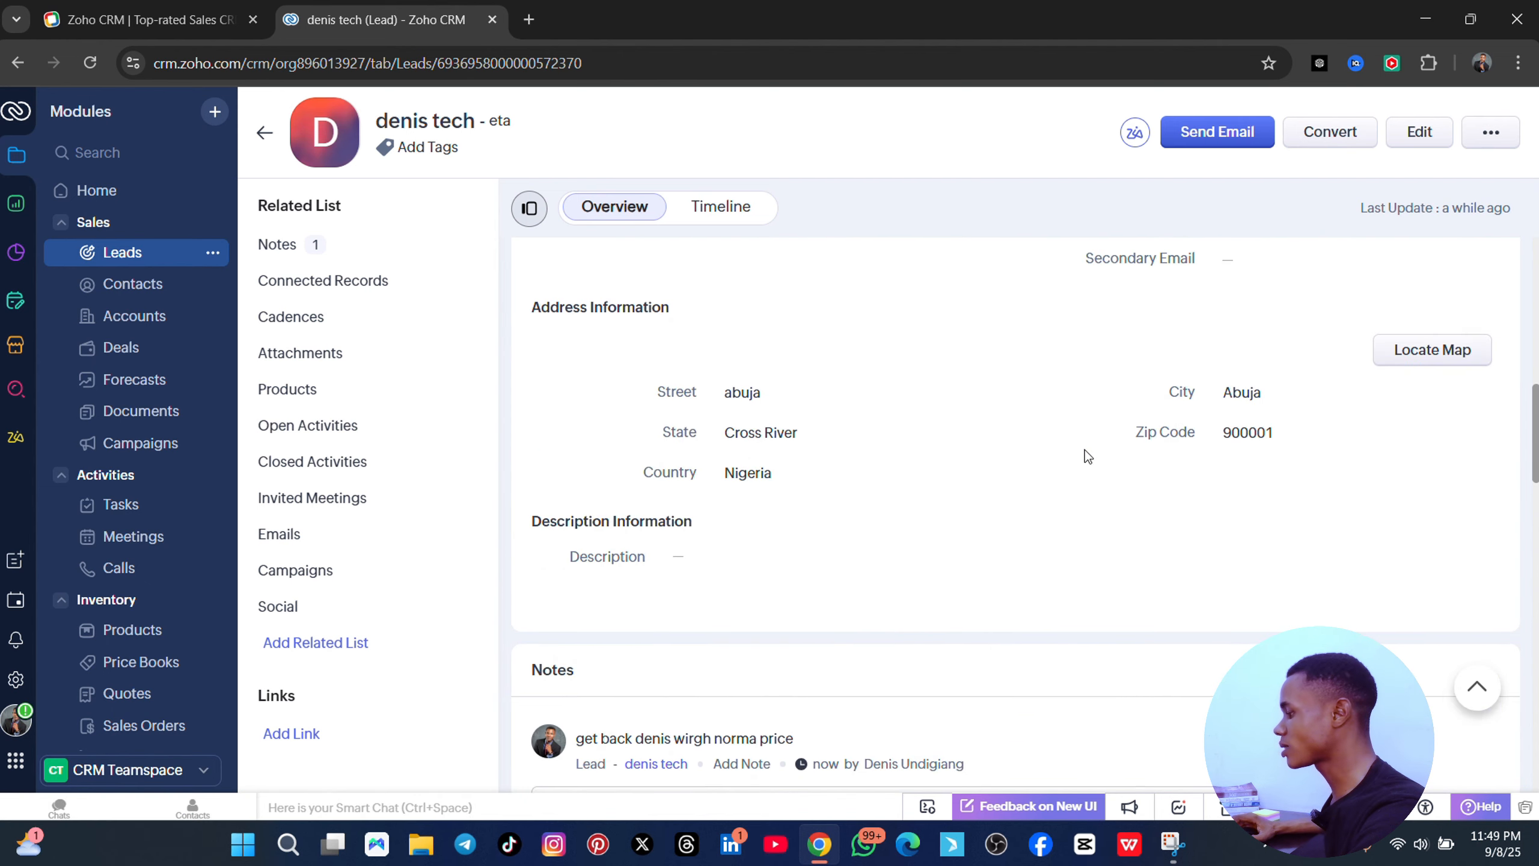
scroll(1128, 549, "down", 3)
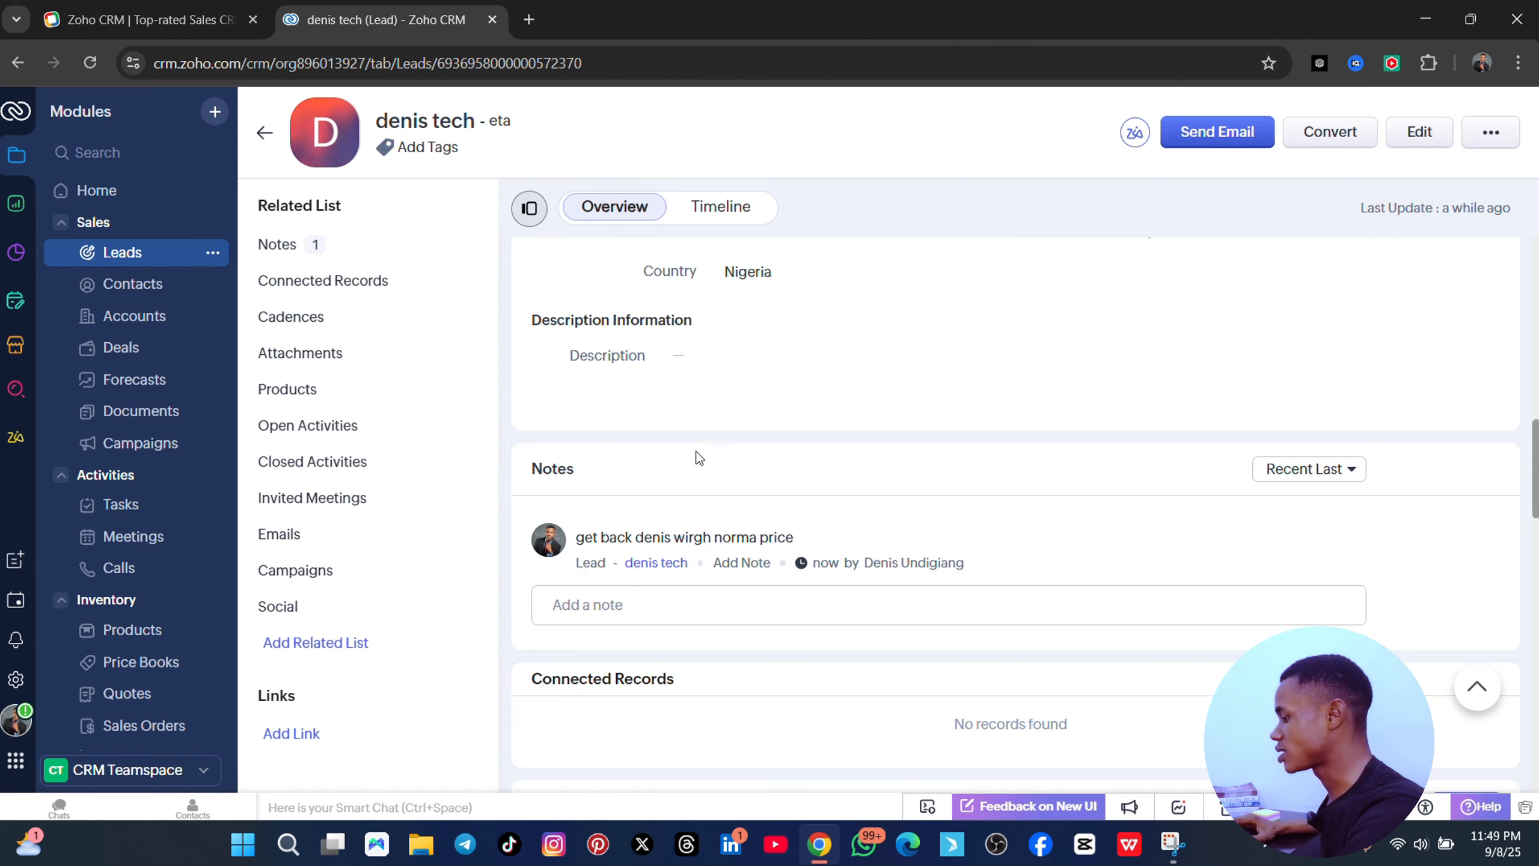
scroll(697, 460, "down", 5)
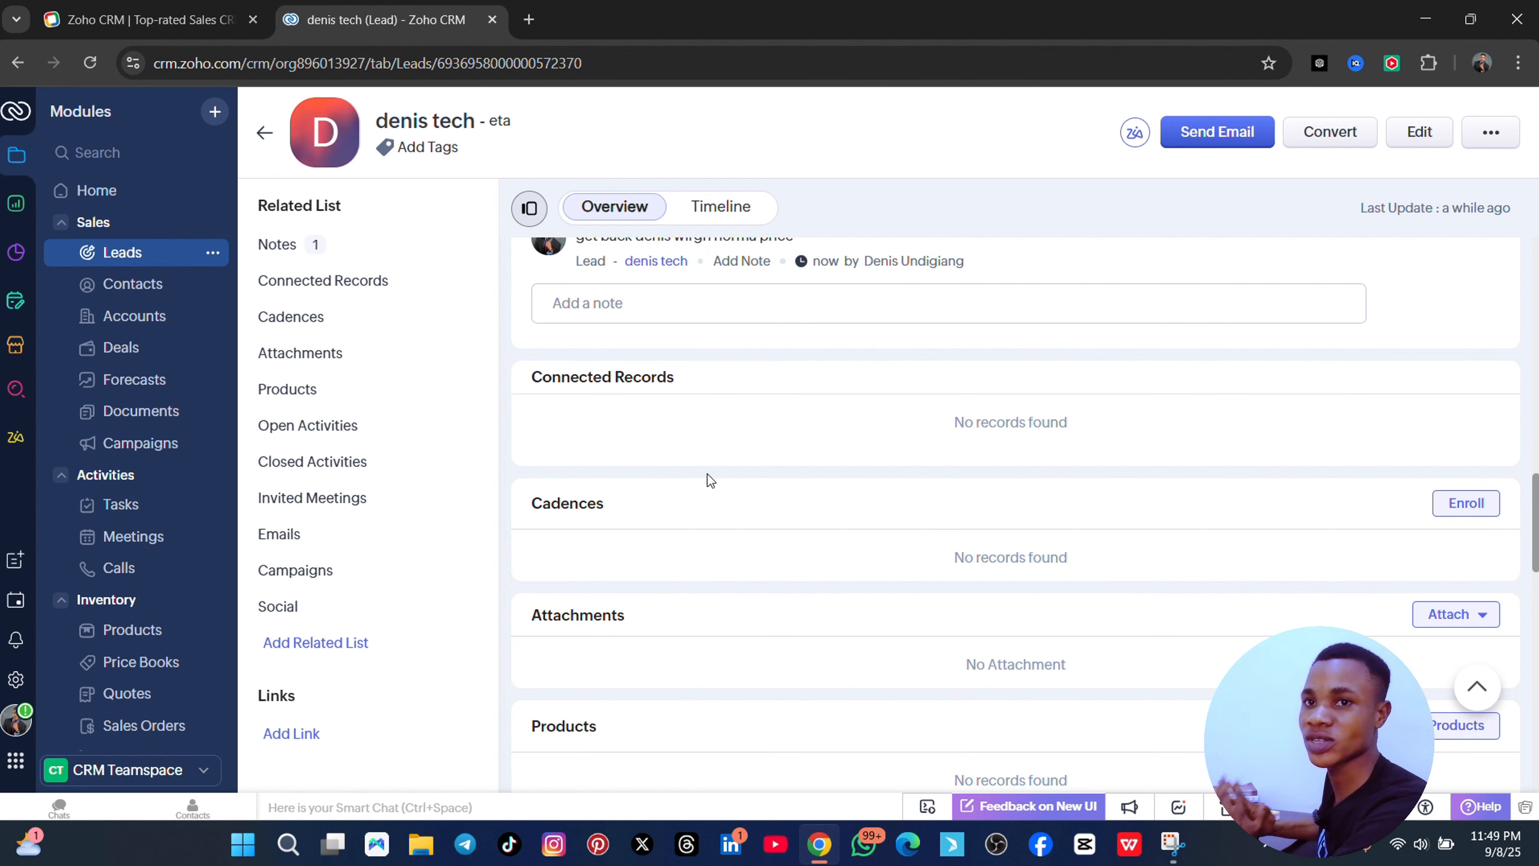
scroll(707, 474, "down", 10)
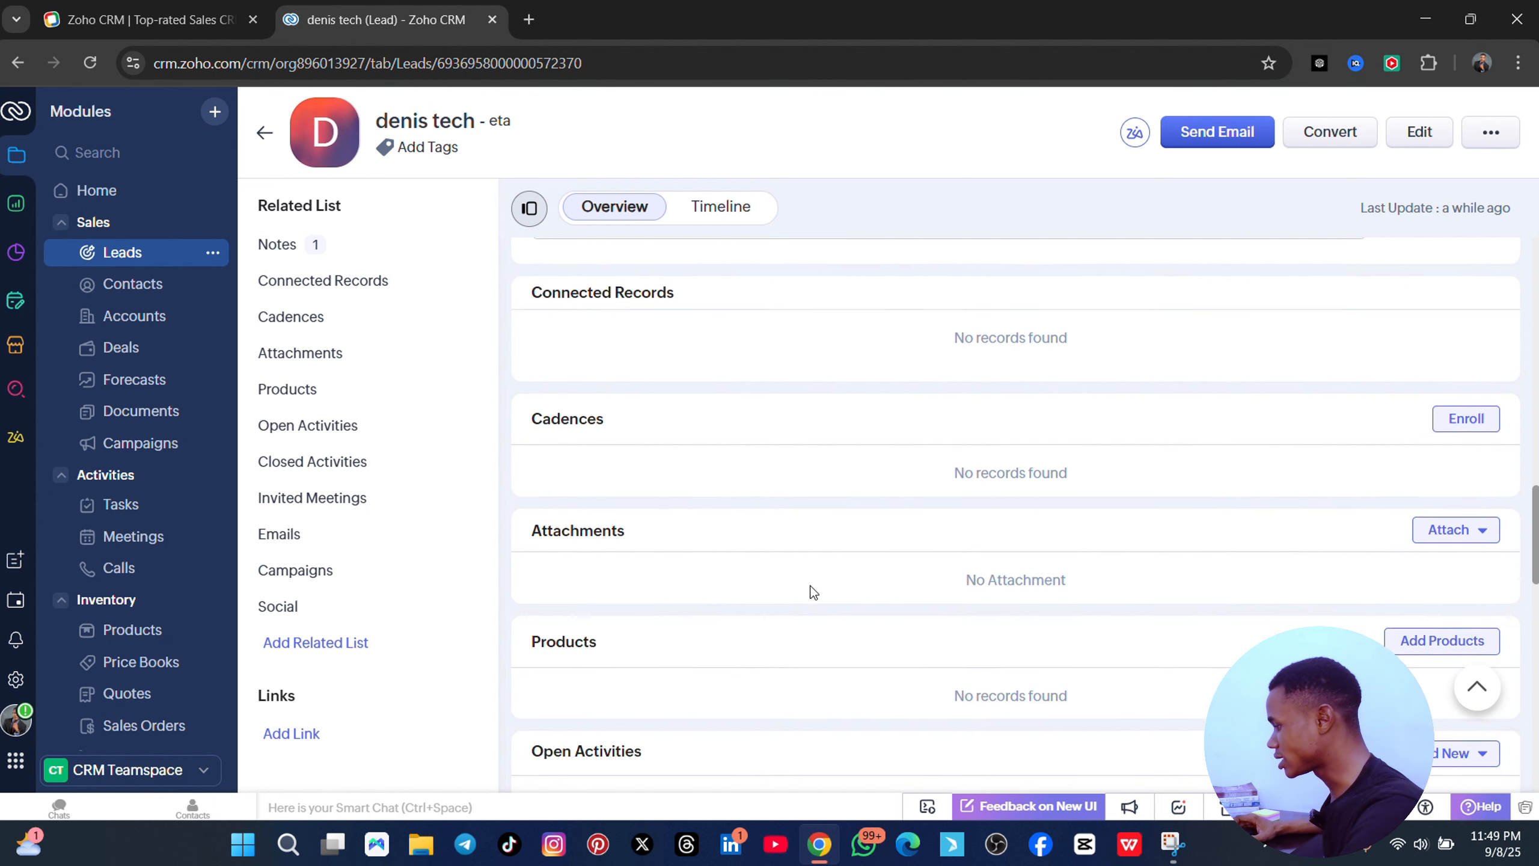
scroll(762, 534, "up", 15)
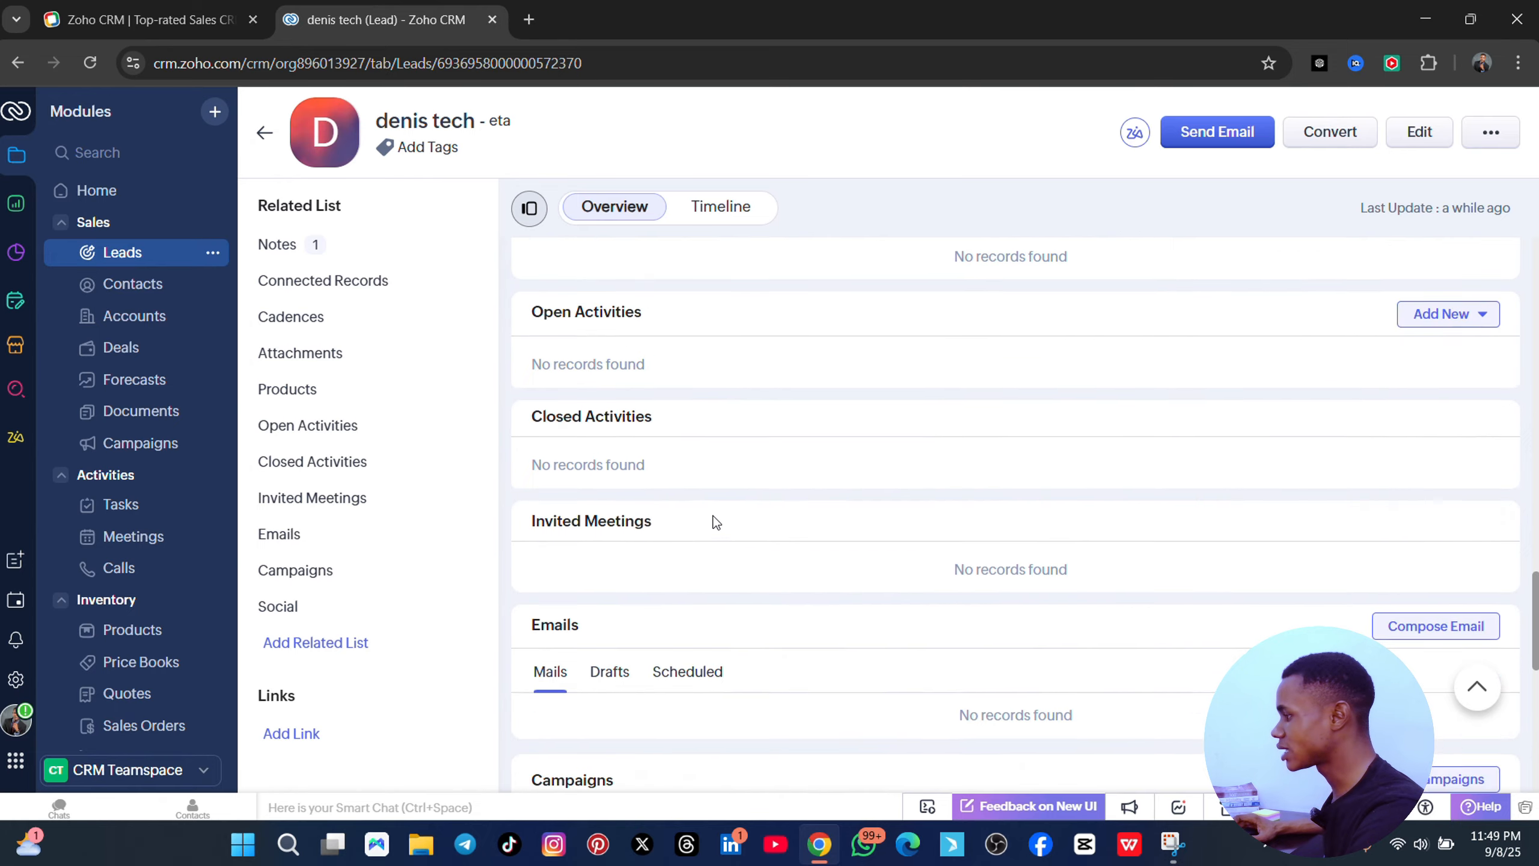
scroll(945, 470, "up", 5)
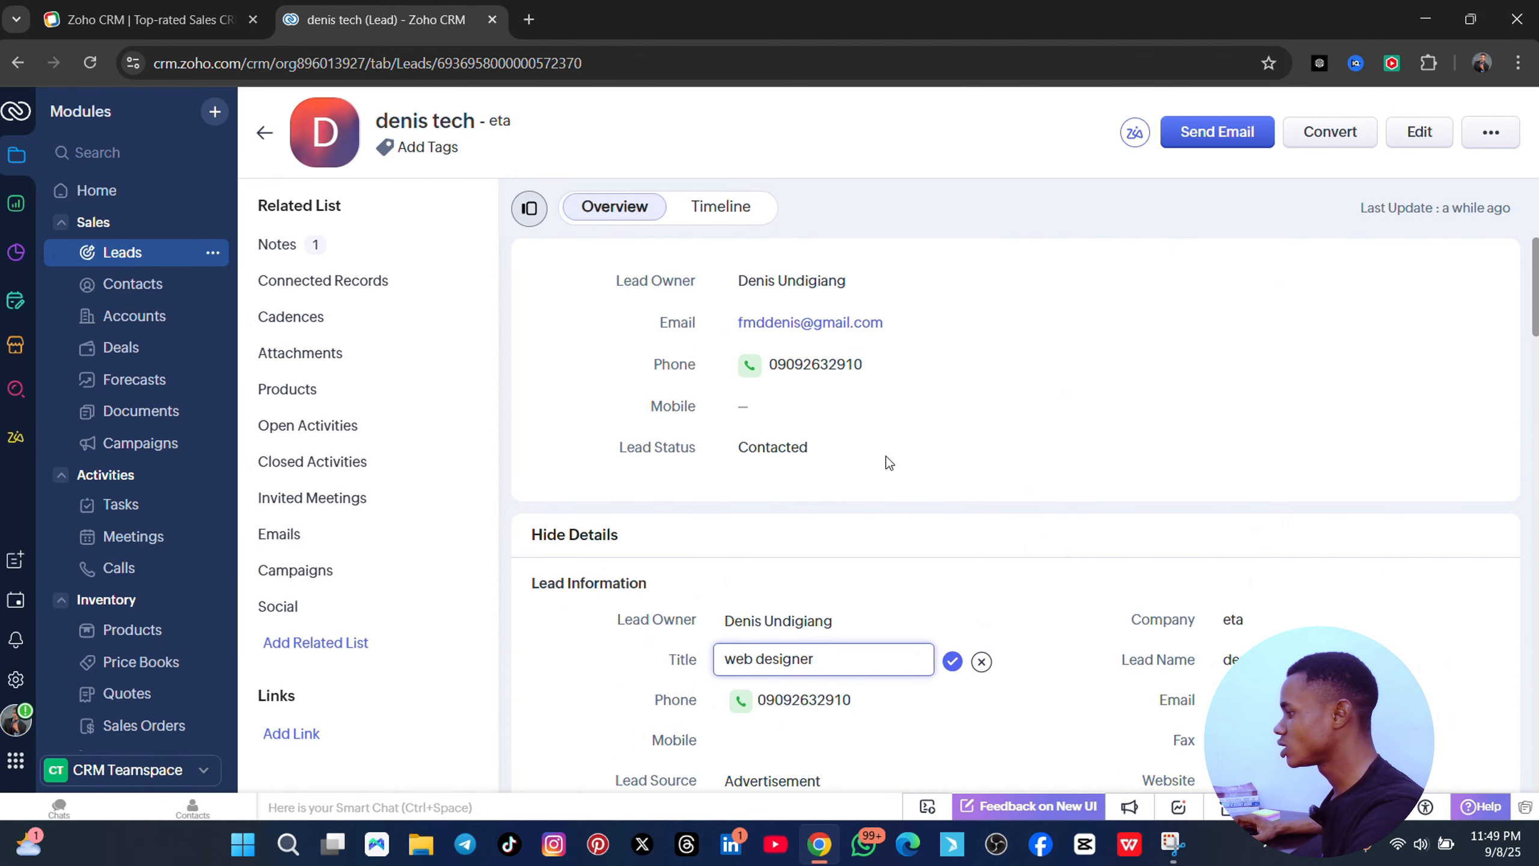
left_click(733, 208)
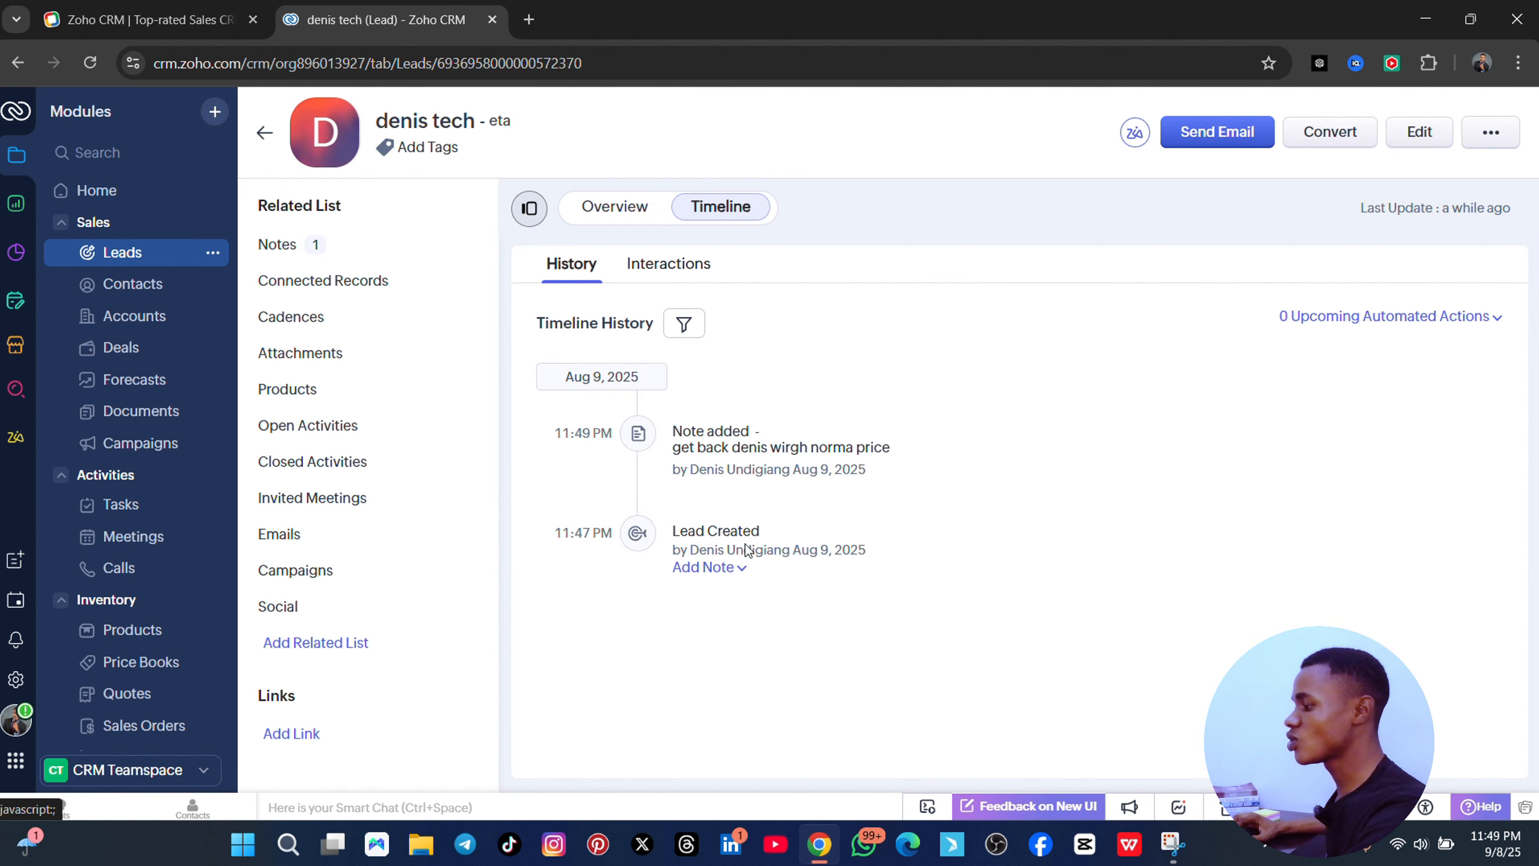
mouse_move(745, 550)
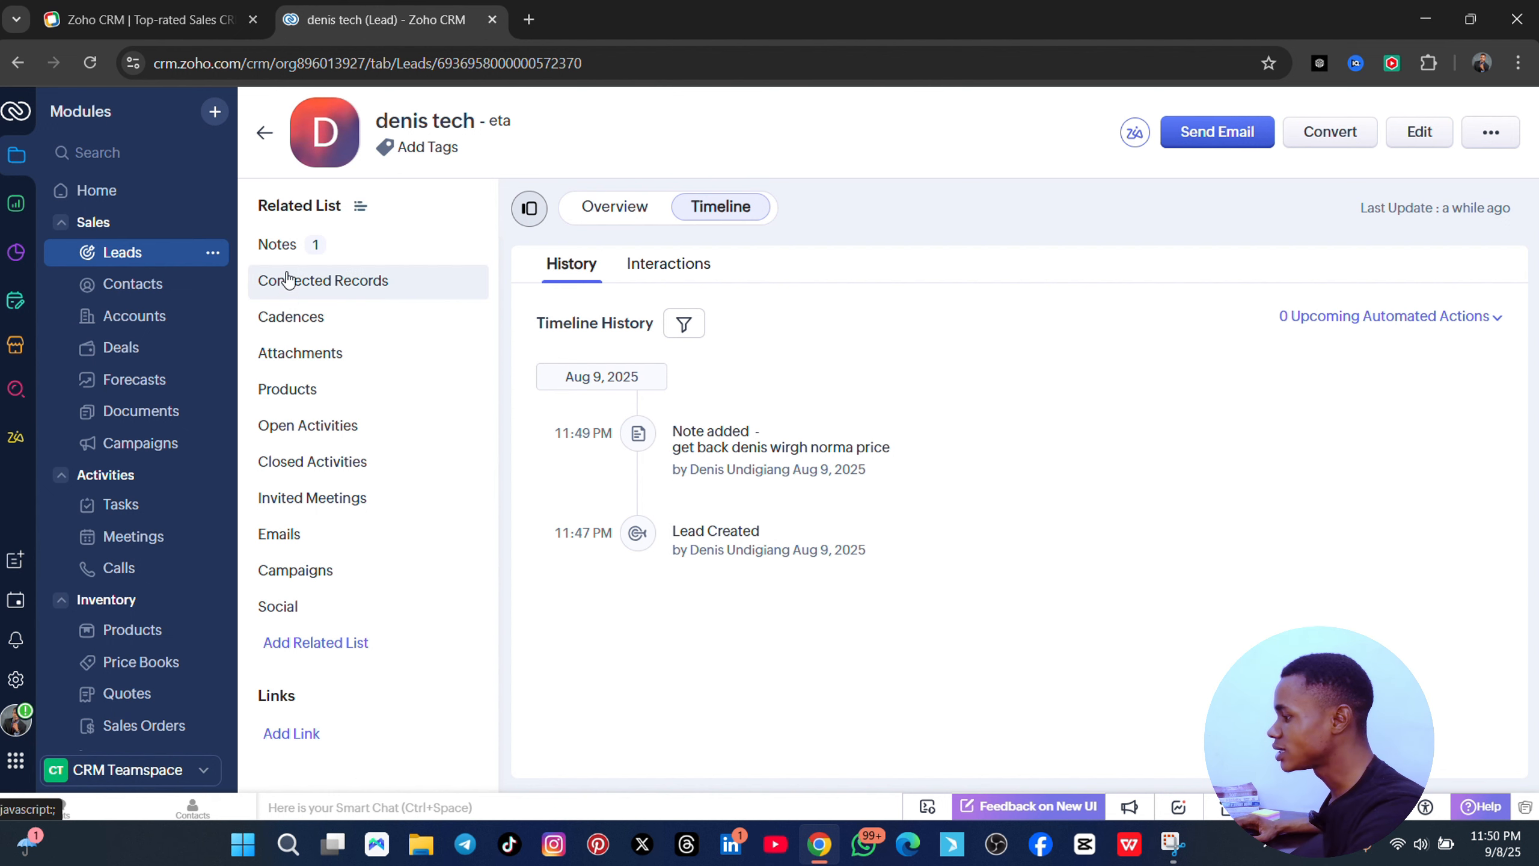
- Switch the lead page to Overview and jump to its Cadences section
left_click(311, 285)
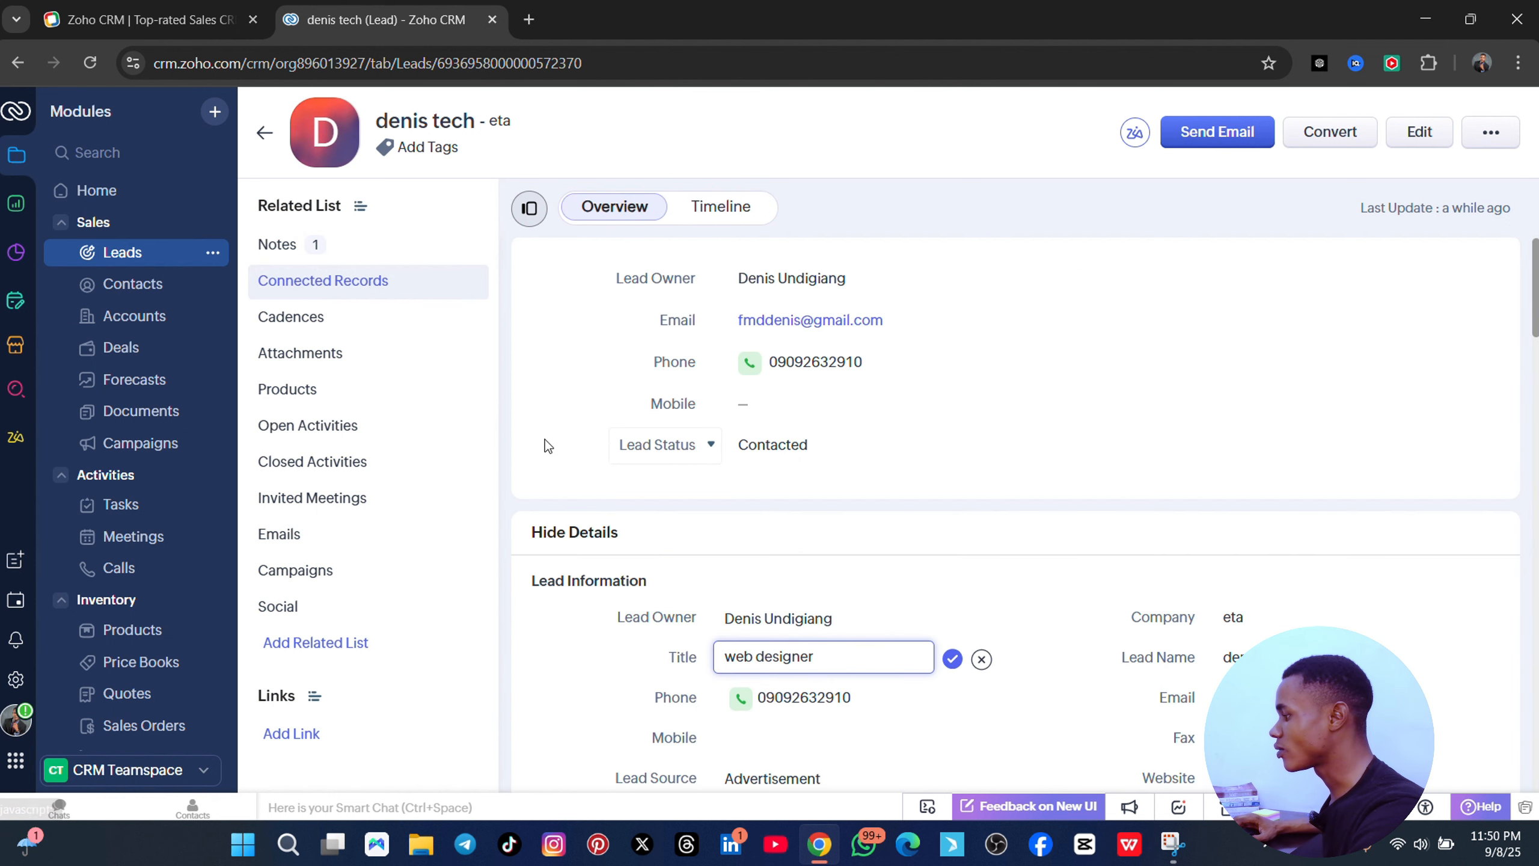
scroll(829, 361, "down", 8)
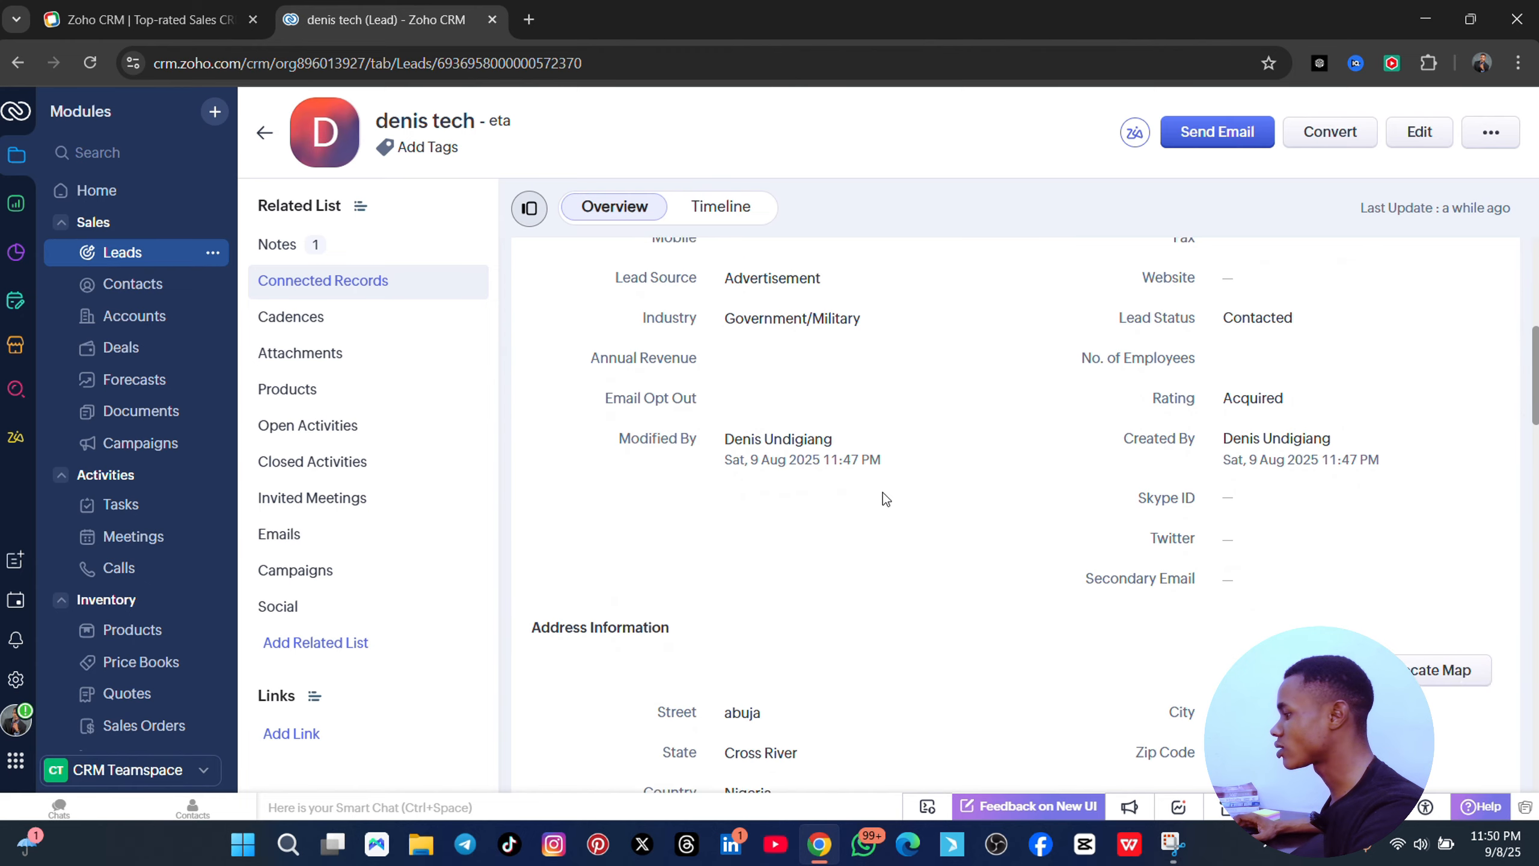
scroll(812, 525, "up", 6)
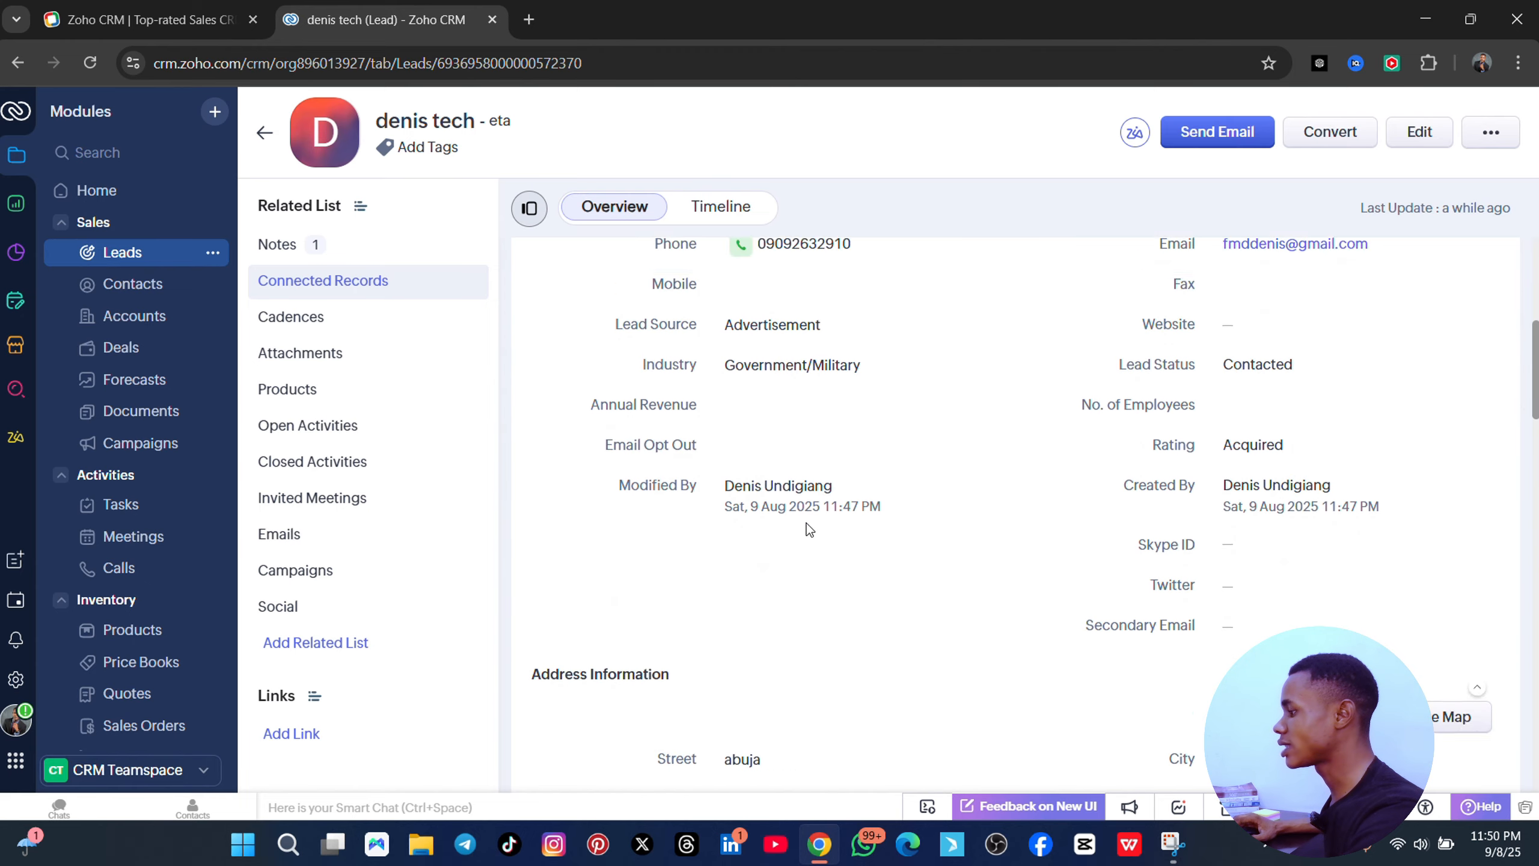
left_click(316, 318)
scroll(729, 398, "up", 8)
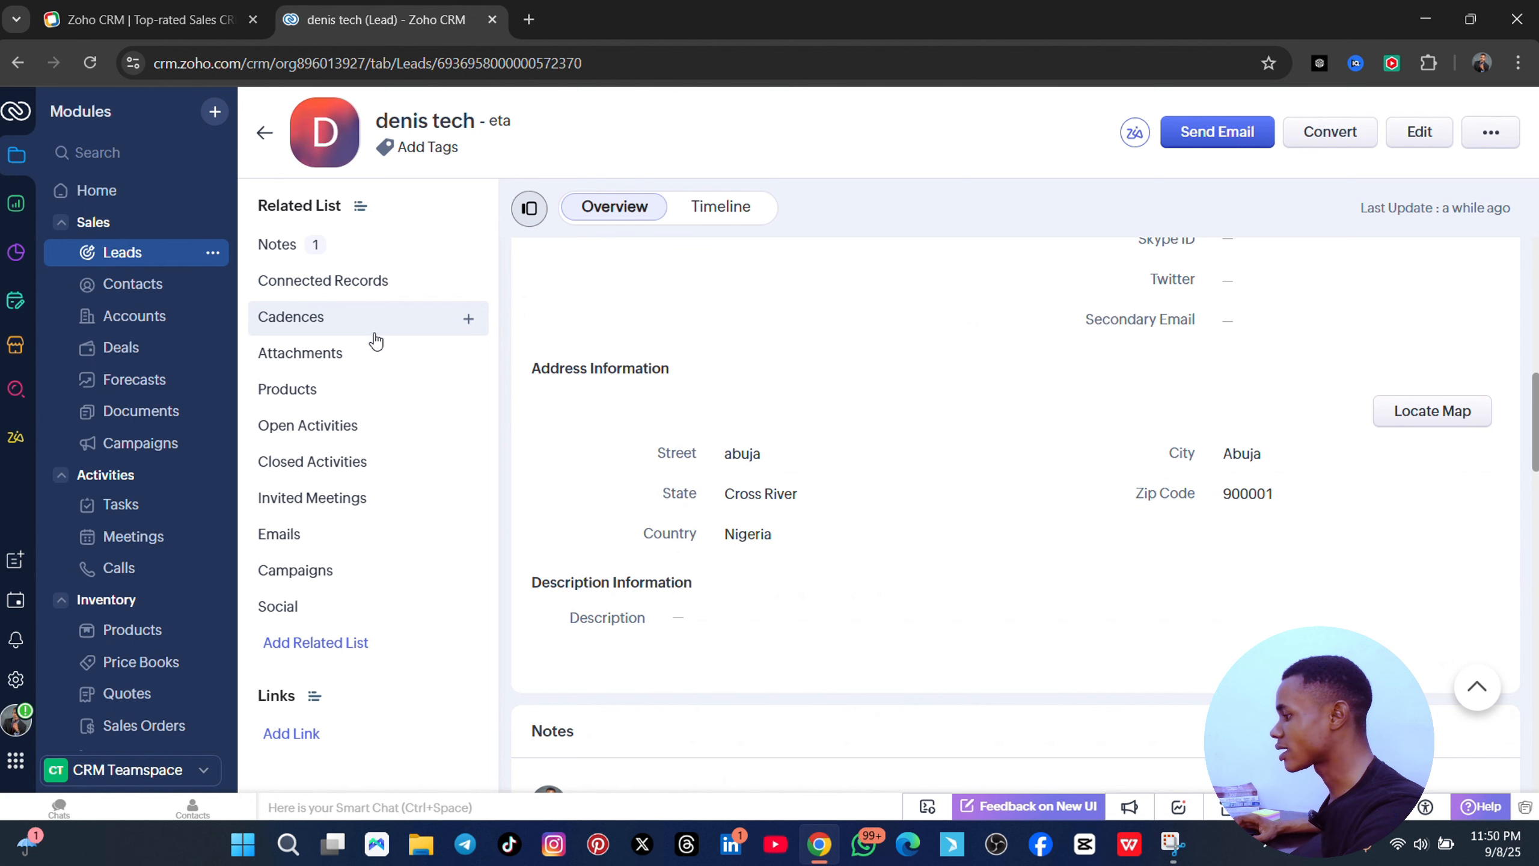
scroll(741, 426, "down", 1)
scroll(741, 425, "up", 8)
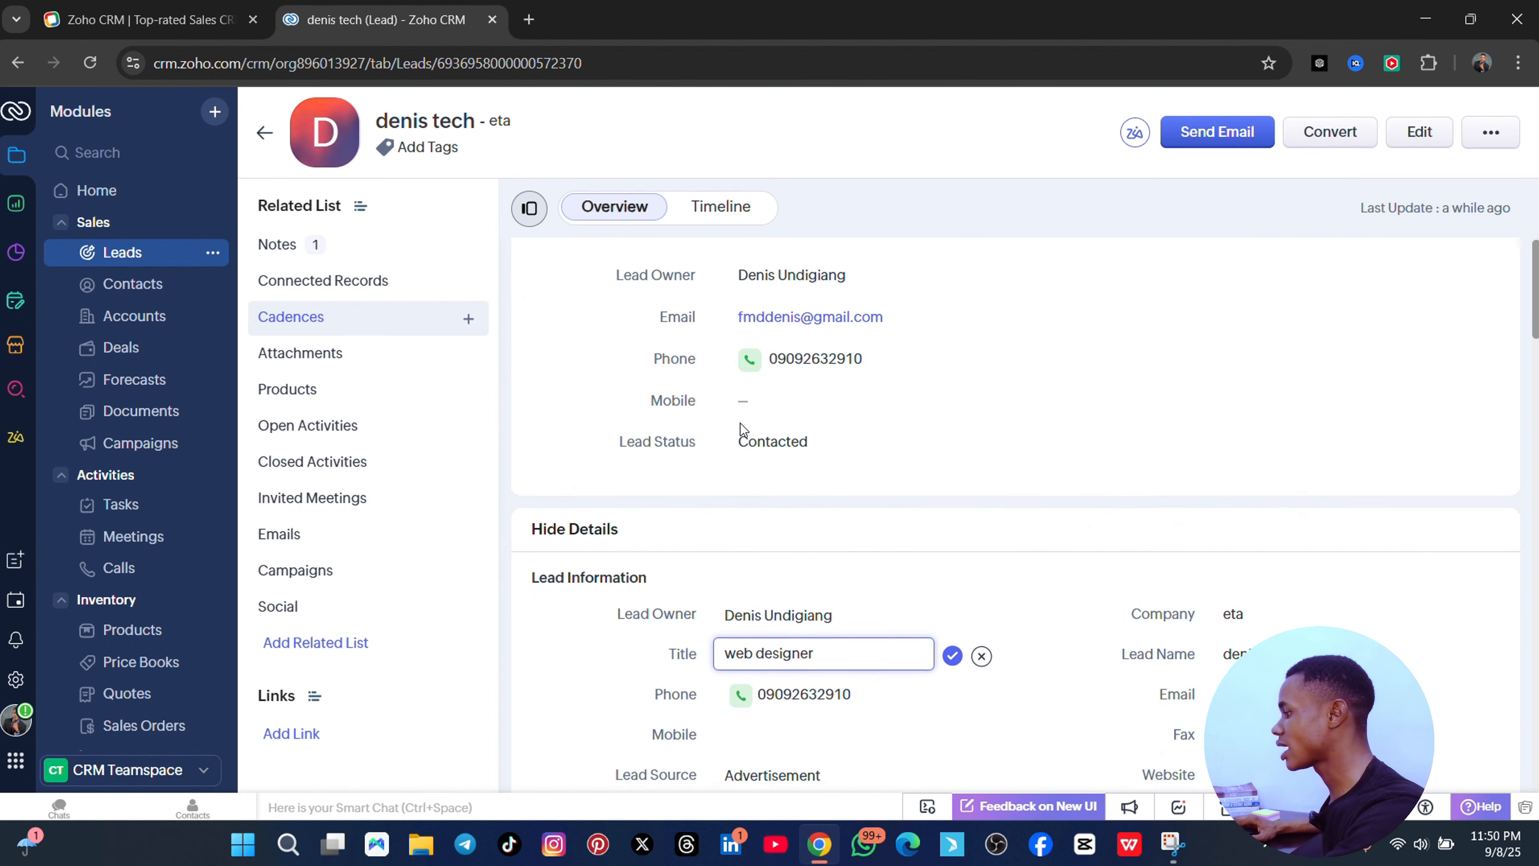
scroll(838, 538, "down", 2)
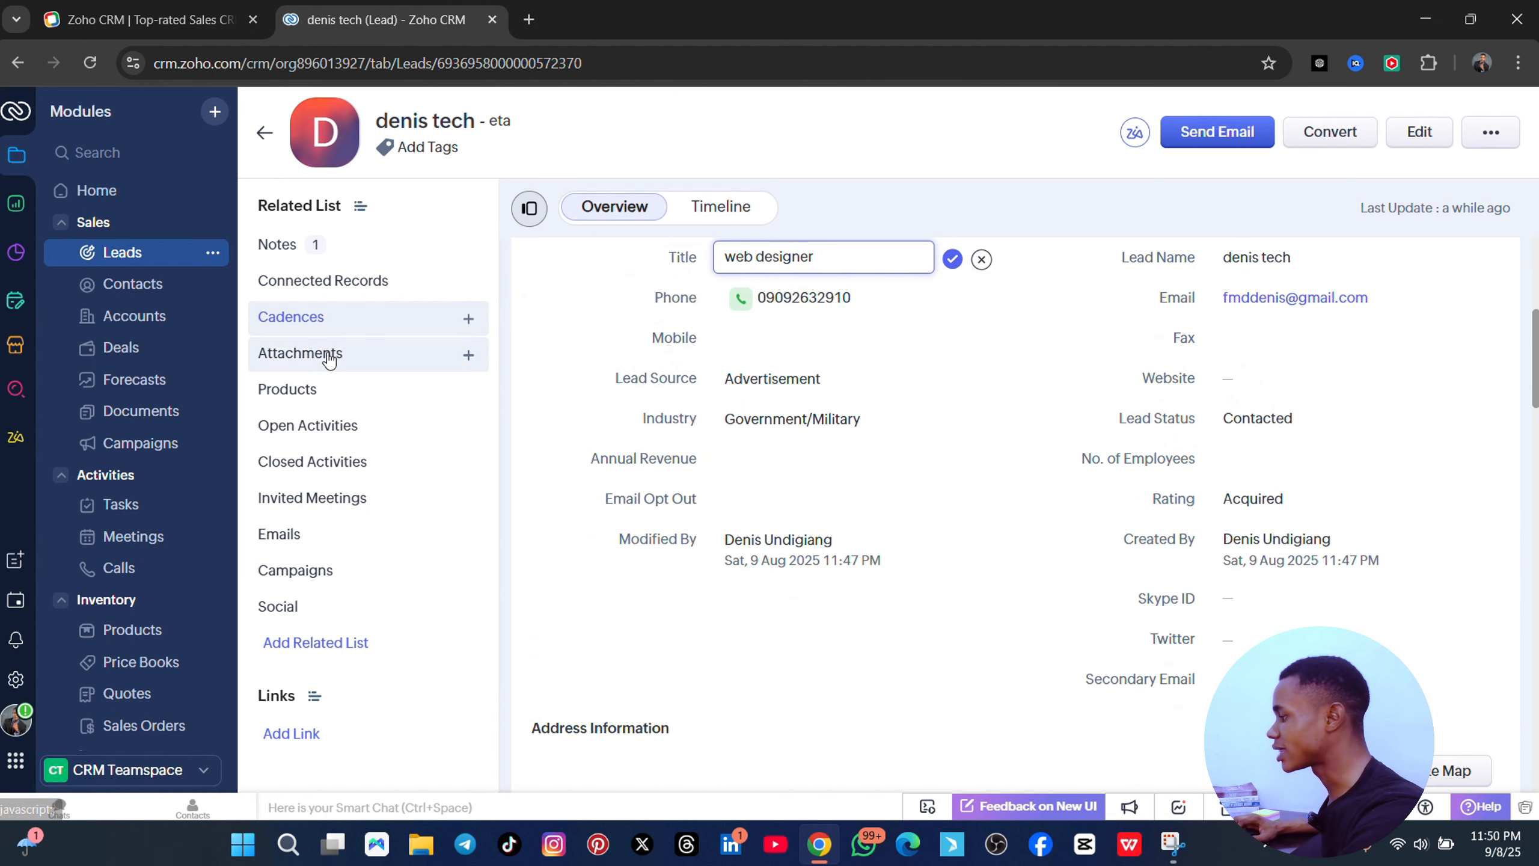
- Jump to the lead's Attachments section and look through the remaining related records
left_click(300, 354)
scroll(782, 394, "down", 5)
scroll(786, 450, "up", 5)
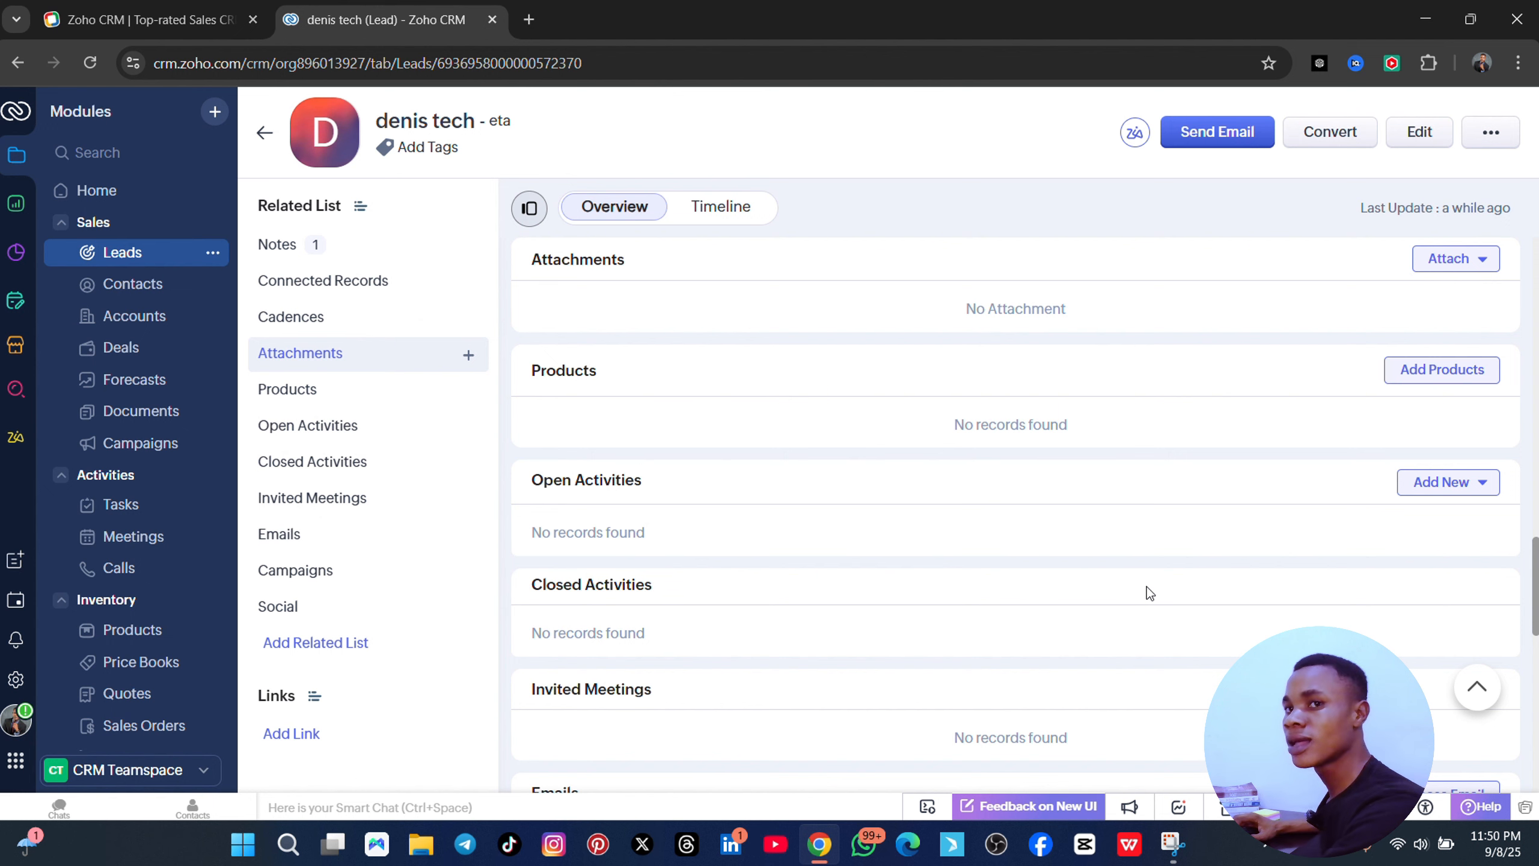
scroll(576, 532, "down", 3)
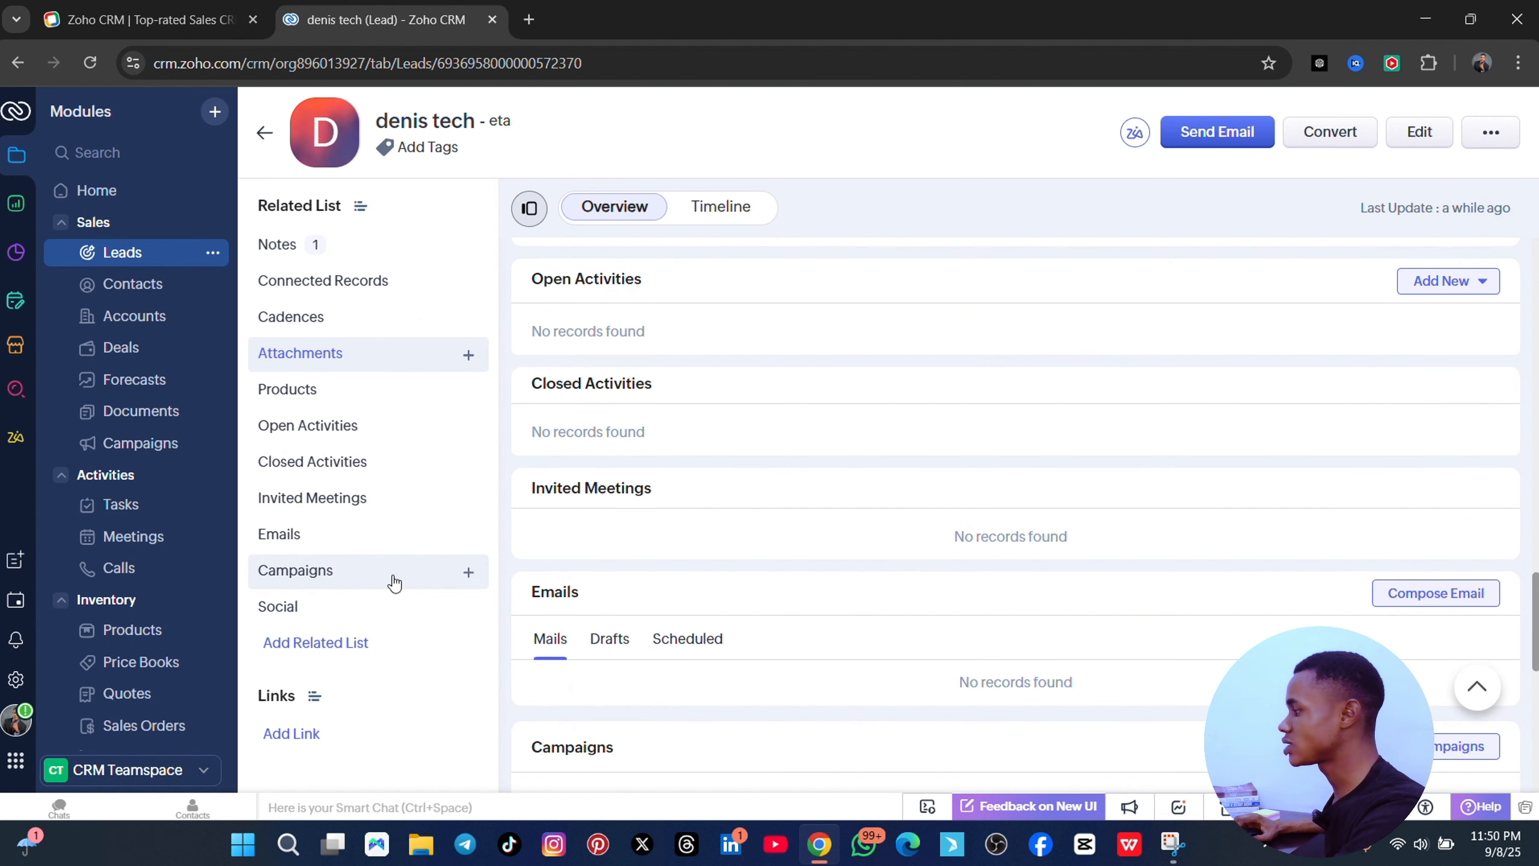
scroll(697, 496, "down", 3)
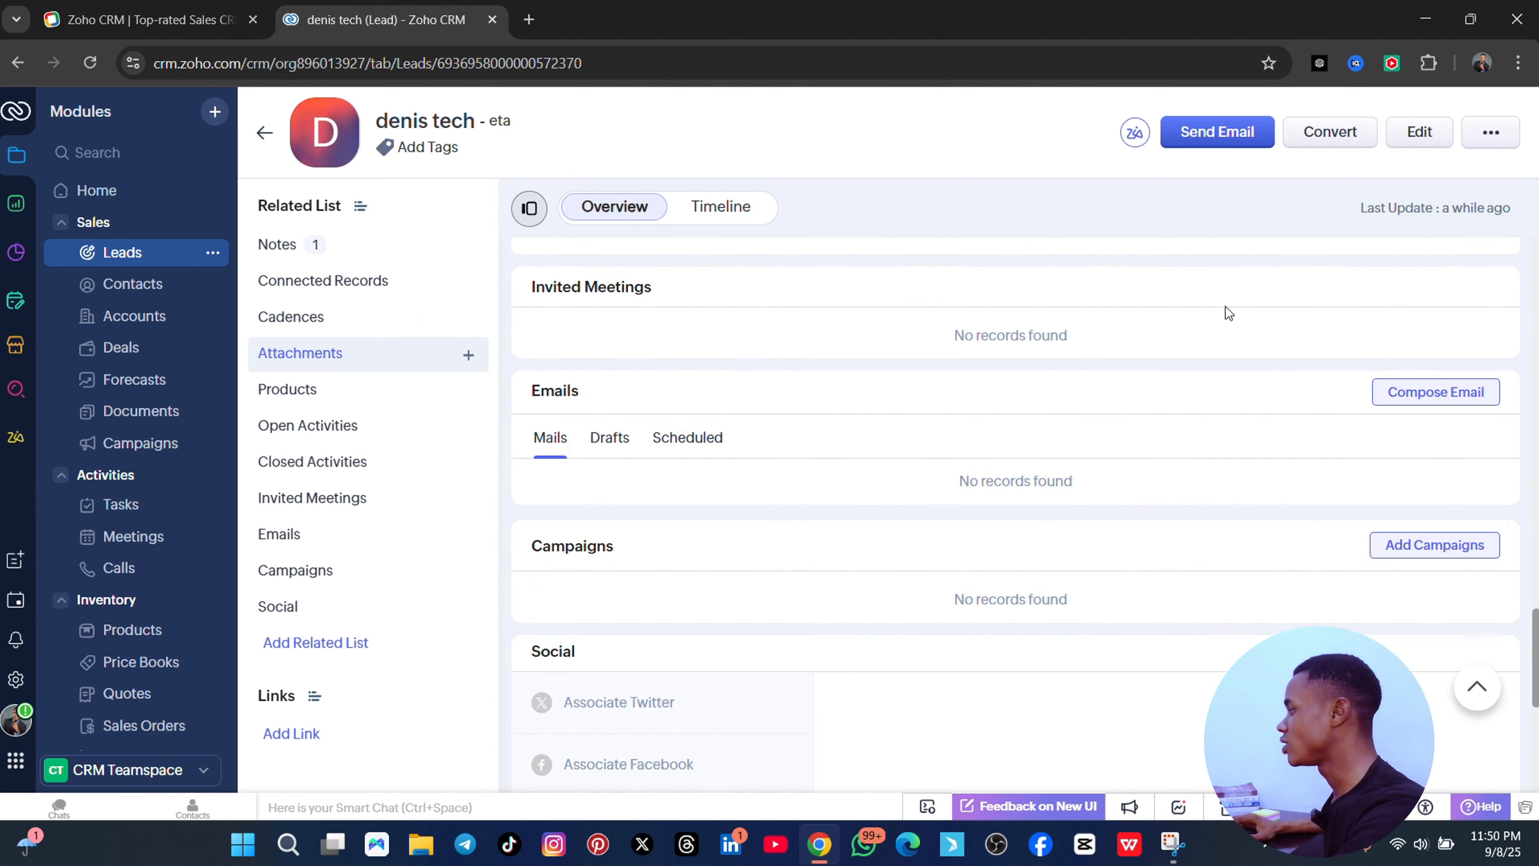
left_click(1330, 131)
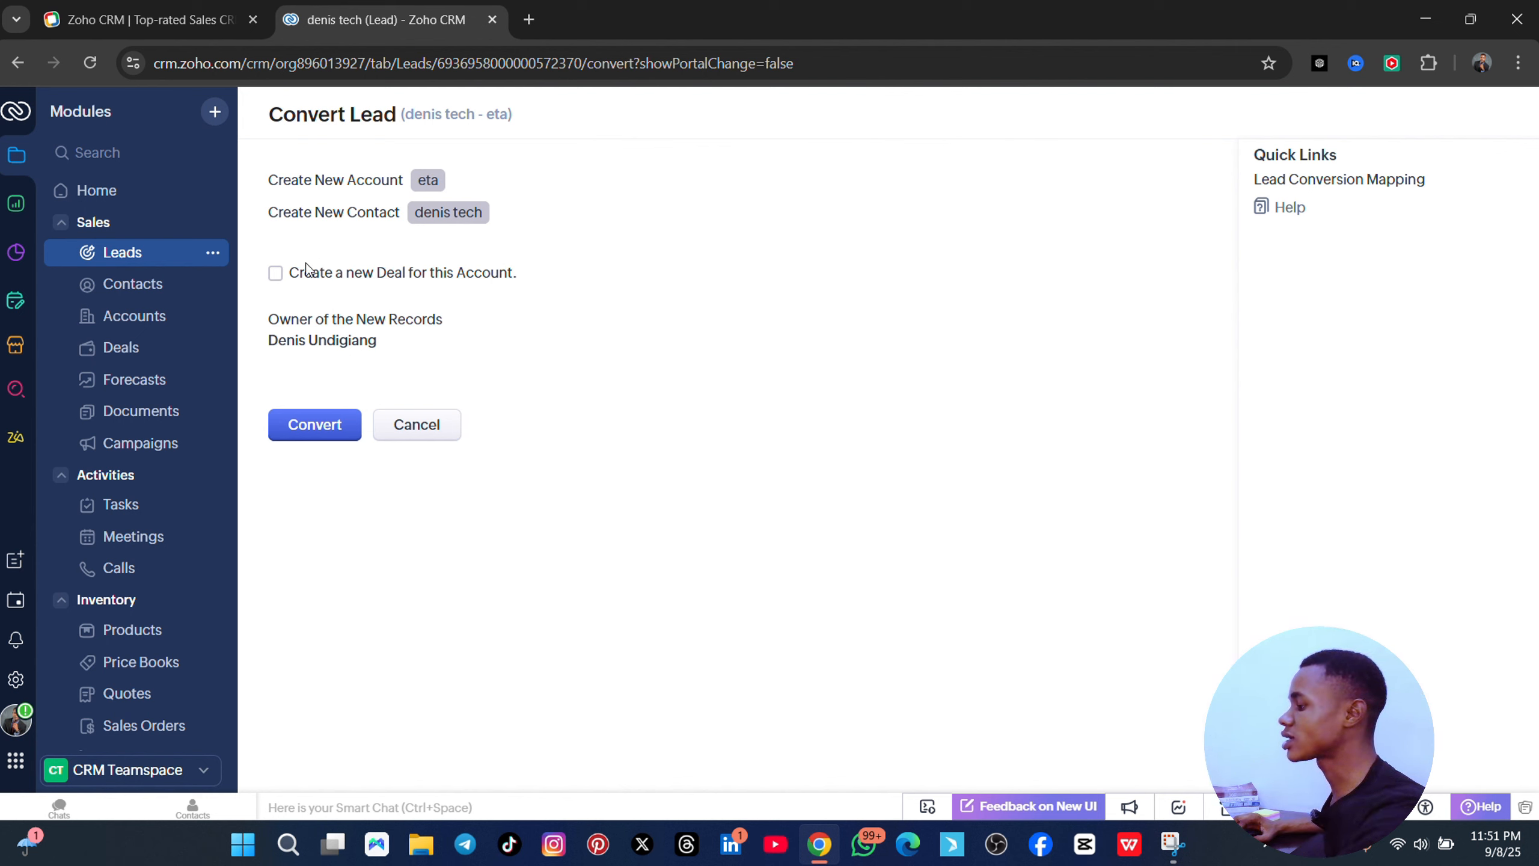
left_click(277, 274)
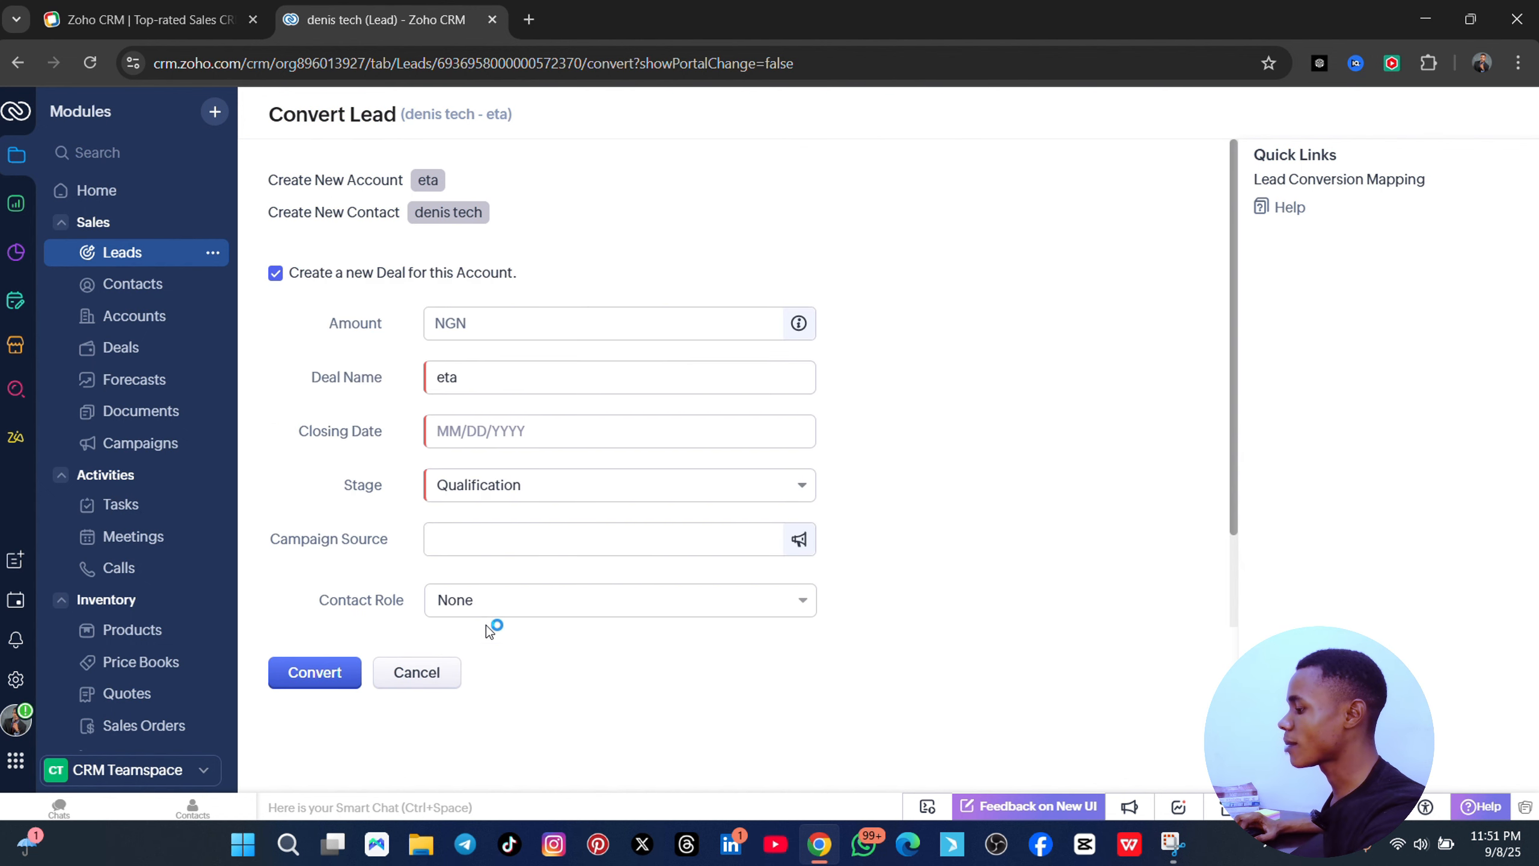
left_click(414, 674)
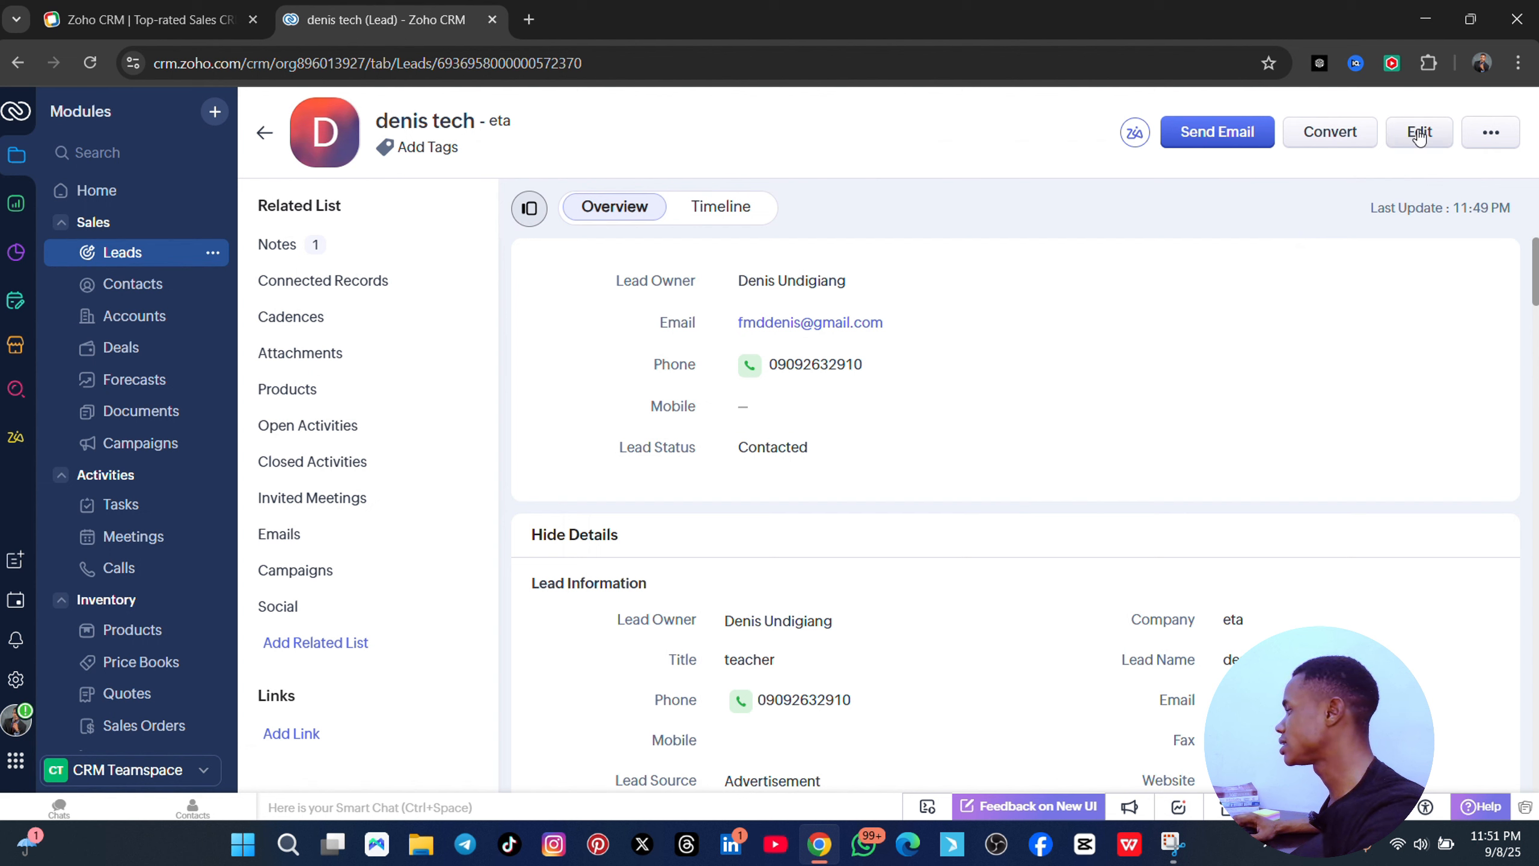
- Dismiss the lead's extra actions menu and return to the Leads list
left_click(1490, 132)
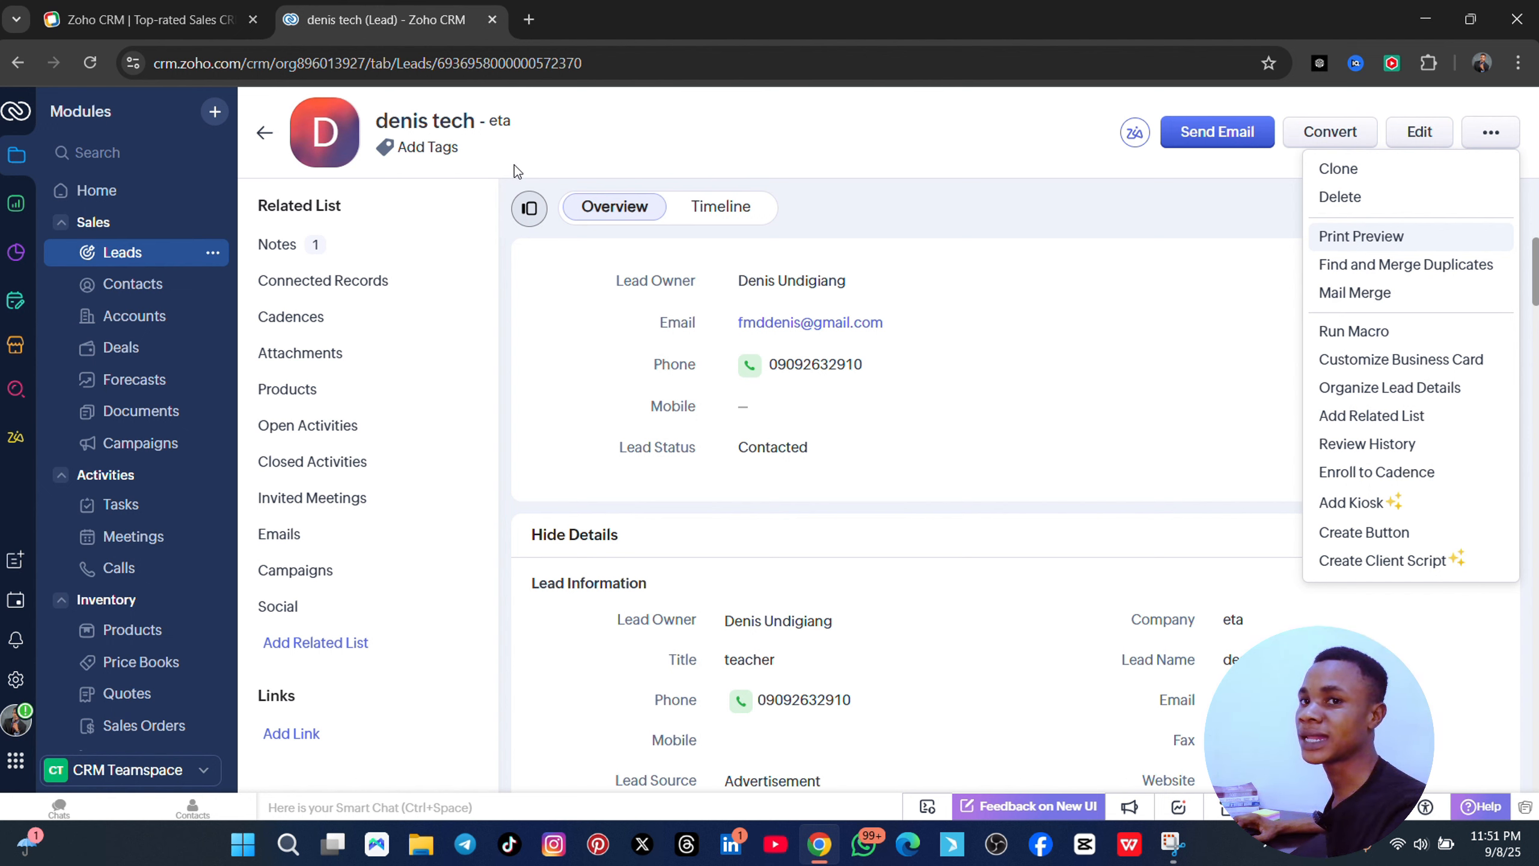
left_click(265, 138)
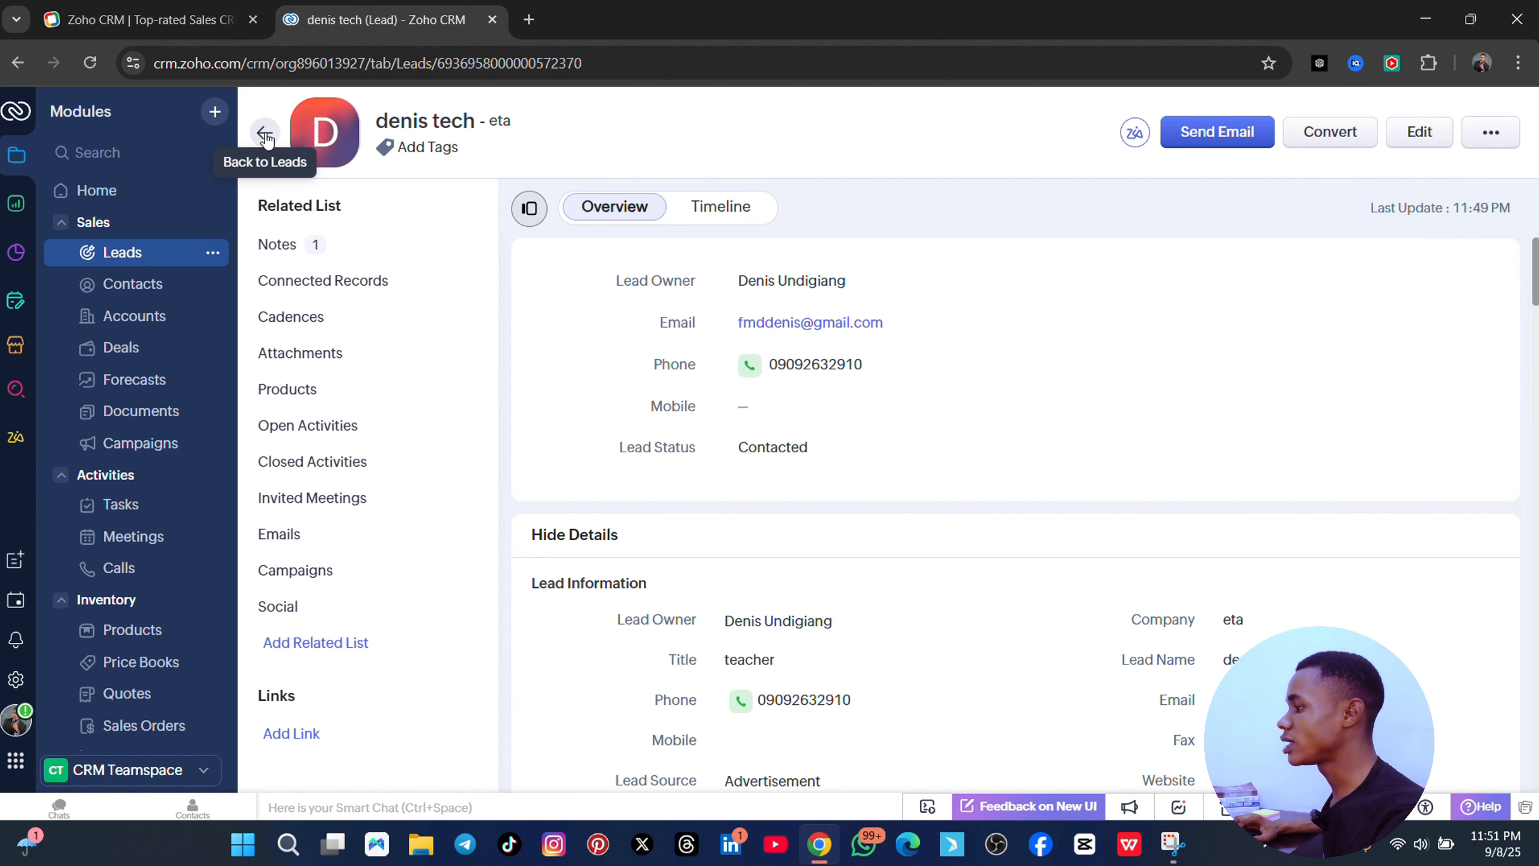
left_click(265, 135)
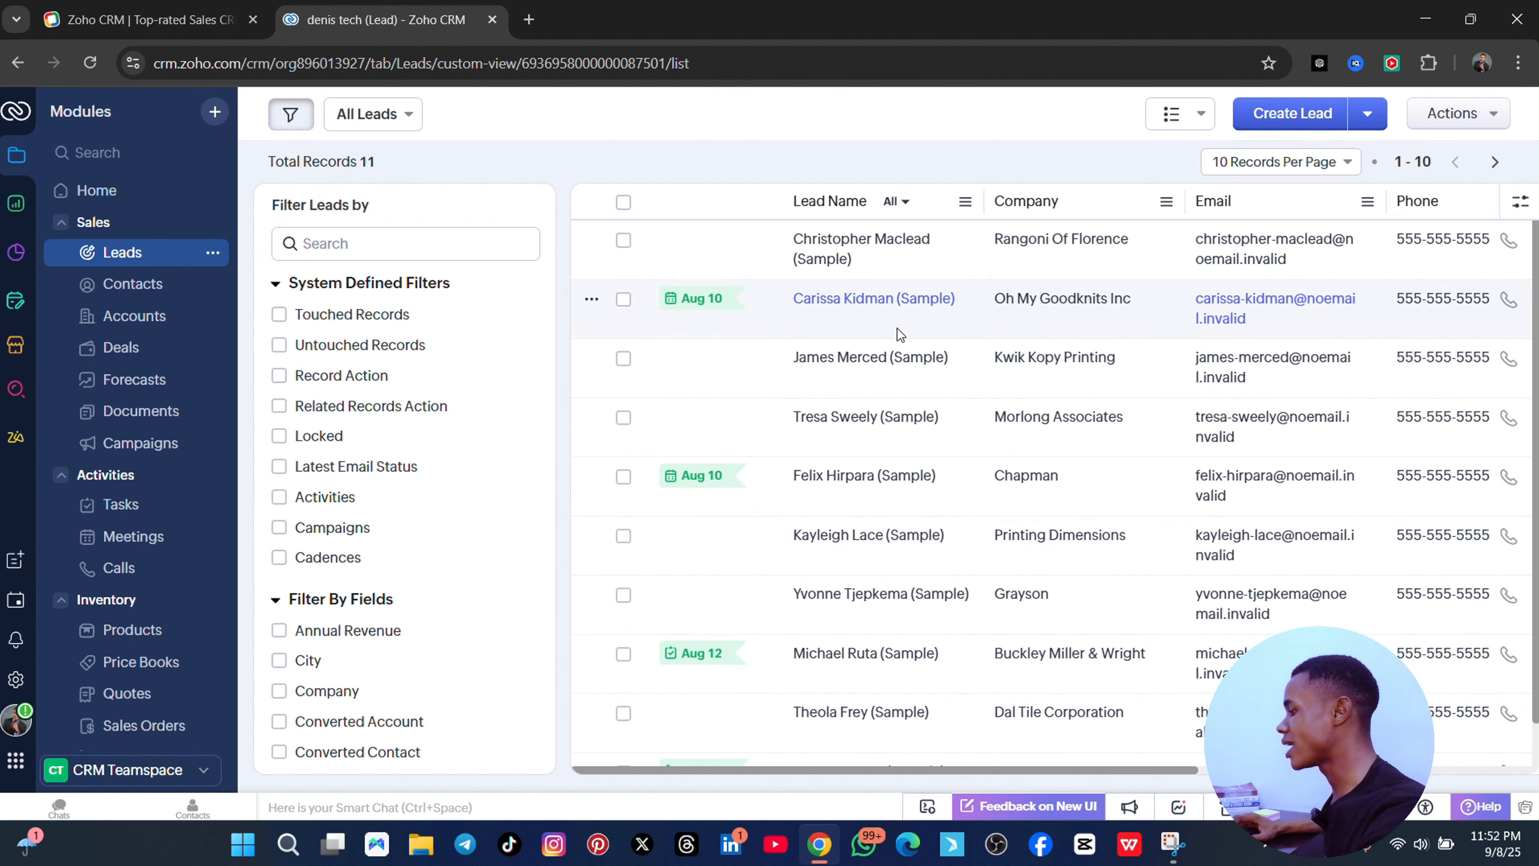
- From the Leads list, switch to the Contacts module
scroll(897, 332, "down", 1)
scroll(973, 450, "up", 1)
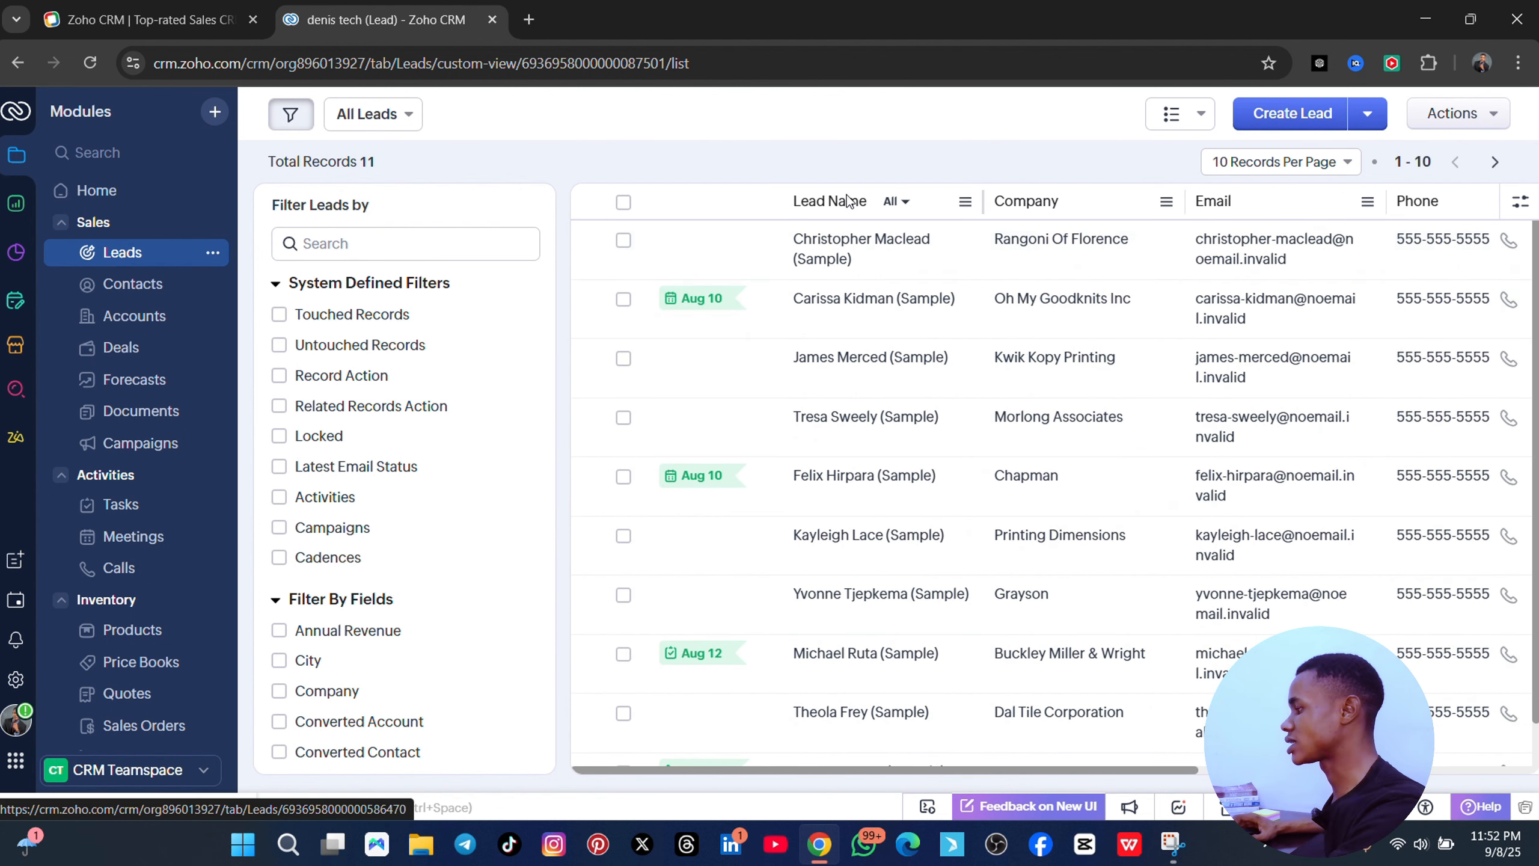
scroll(904, 330, "down", 1)
left_click(1259, 119)
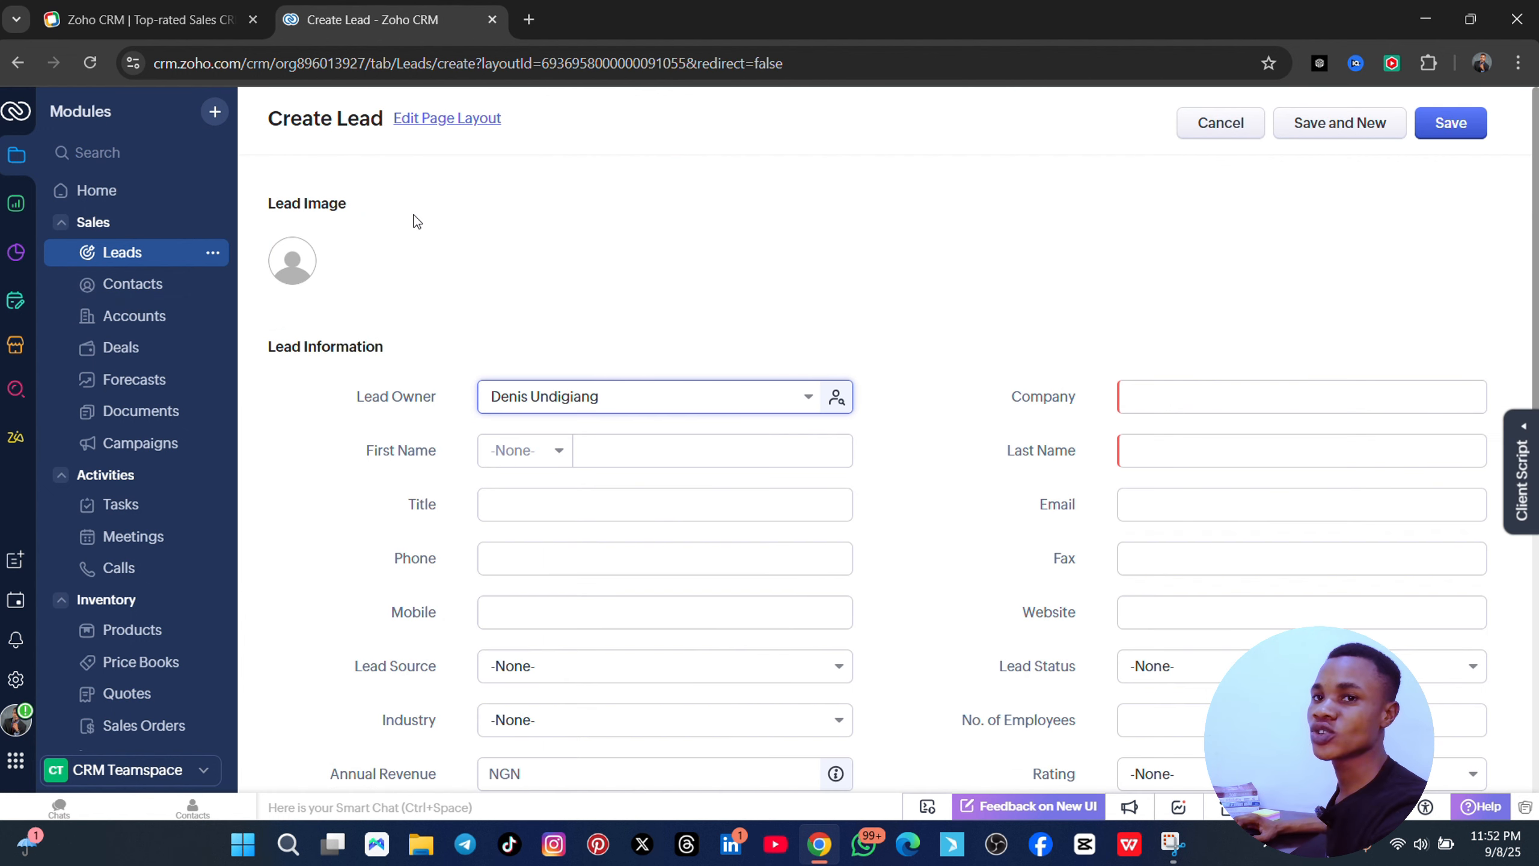
left_click(139, 288)
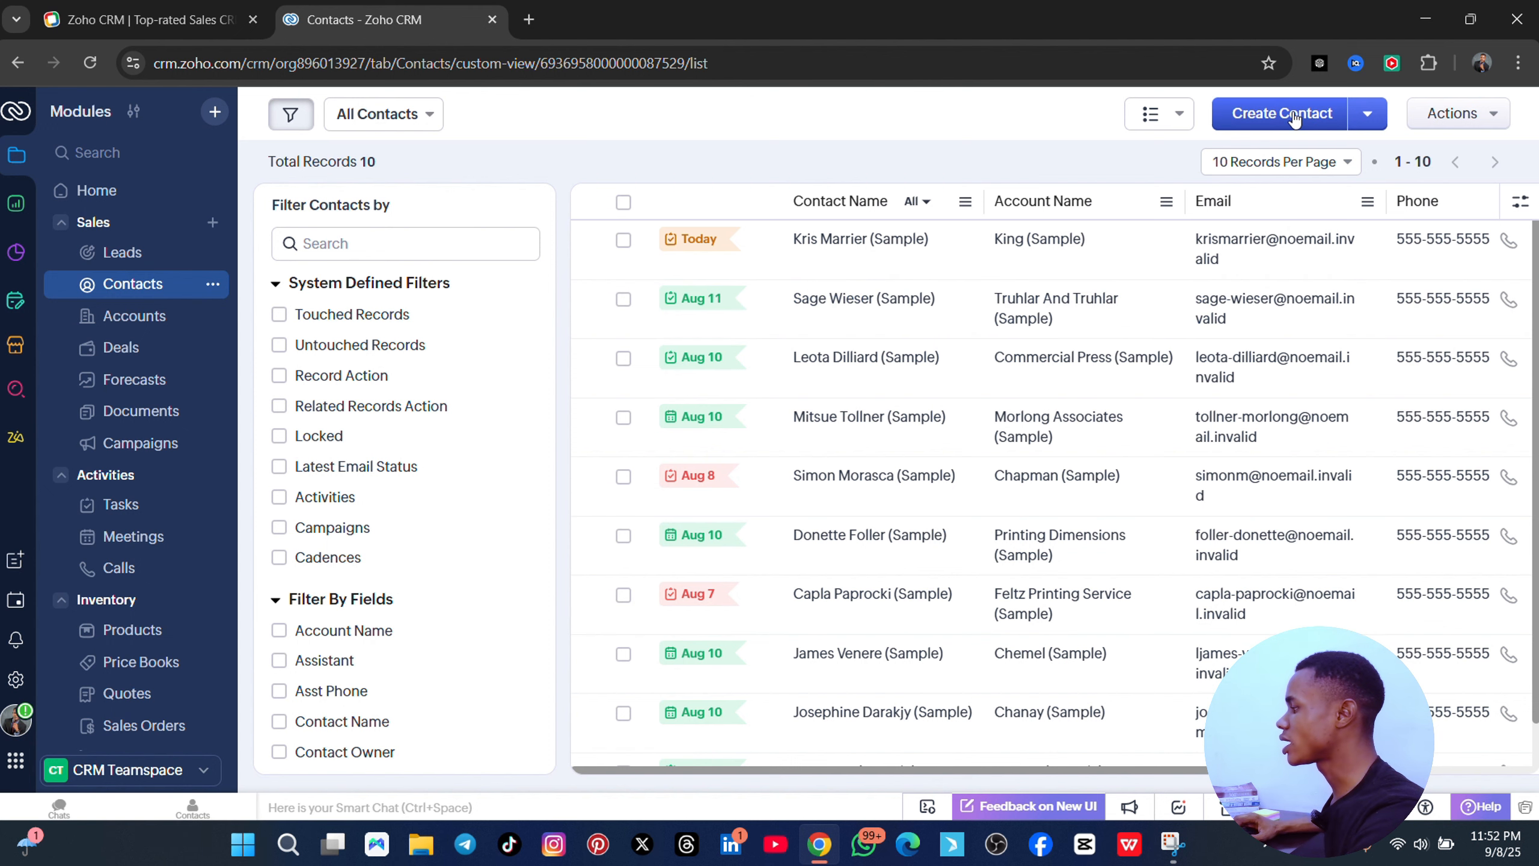
- Start a new contact and enter its e-mail address
left_click(1294, 118)
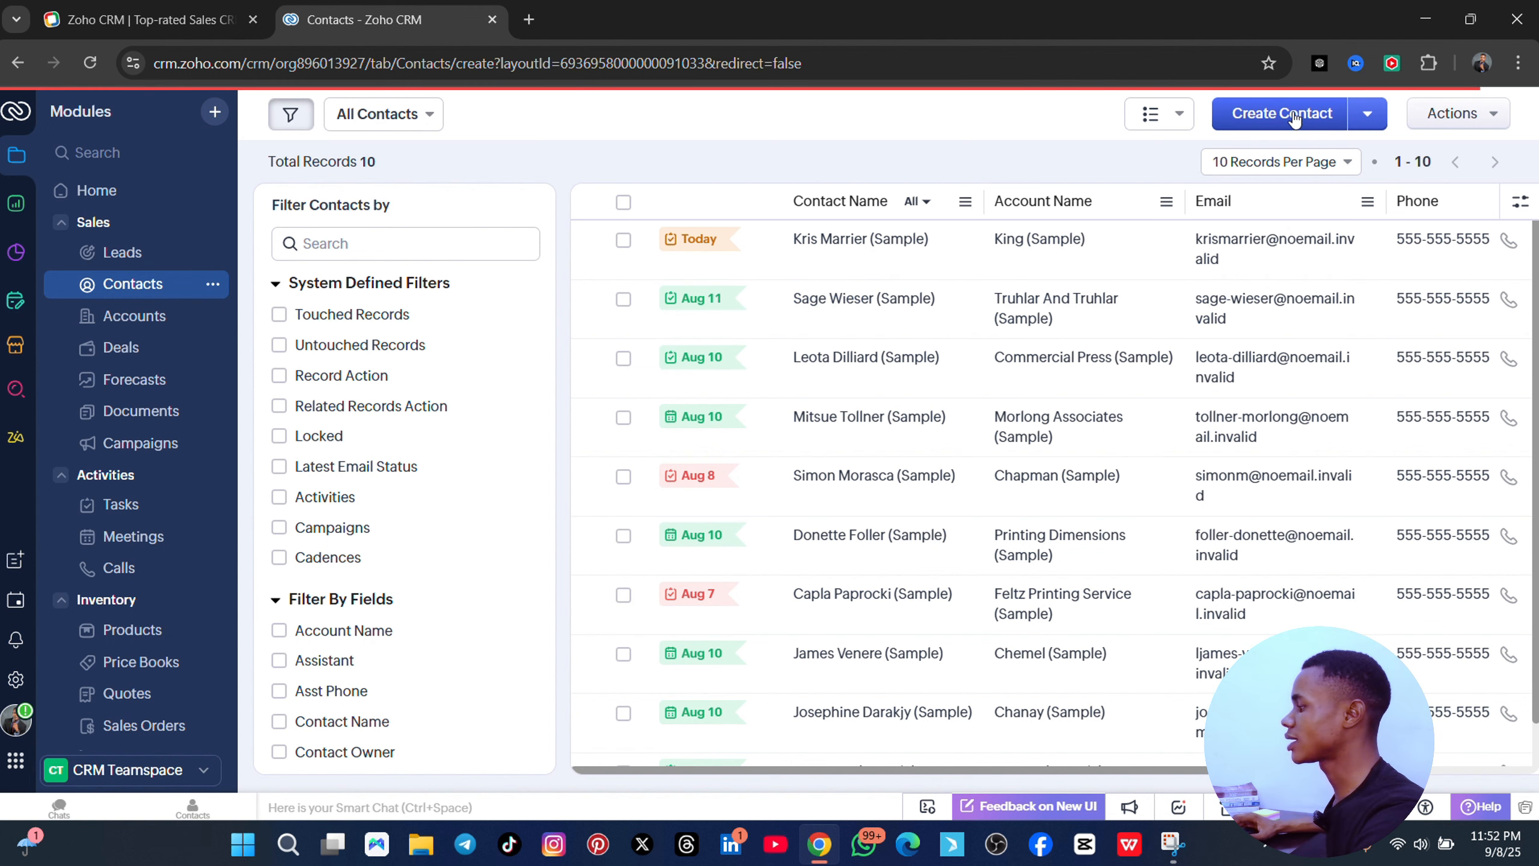
scroll(697, 441, "down", 5)
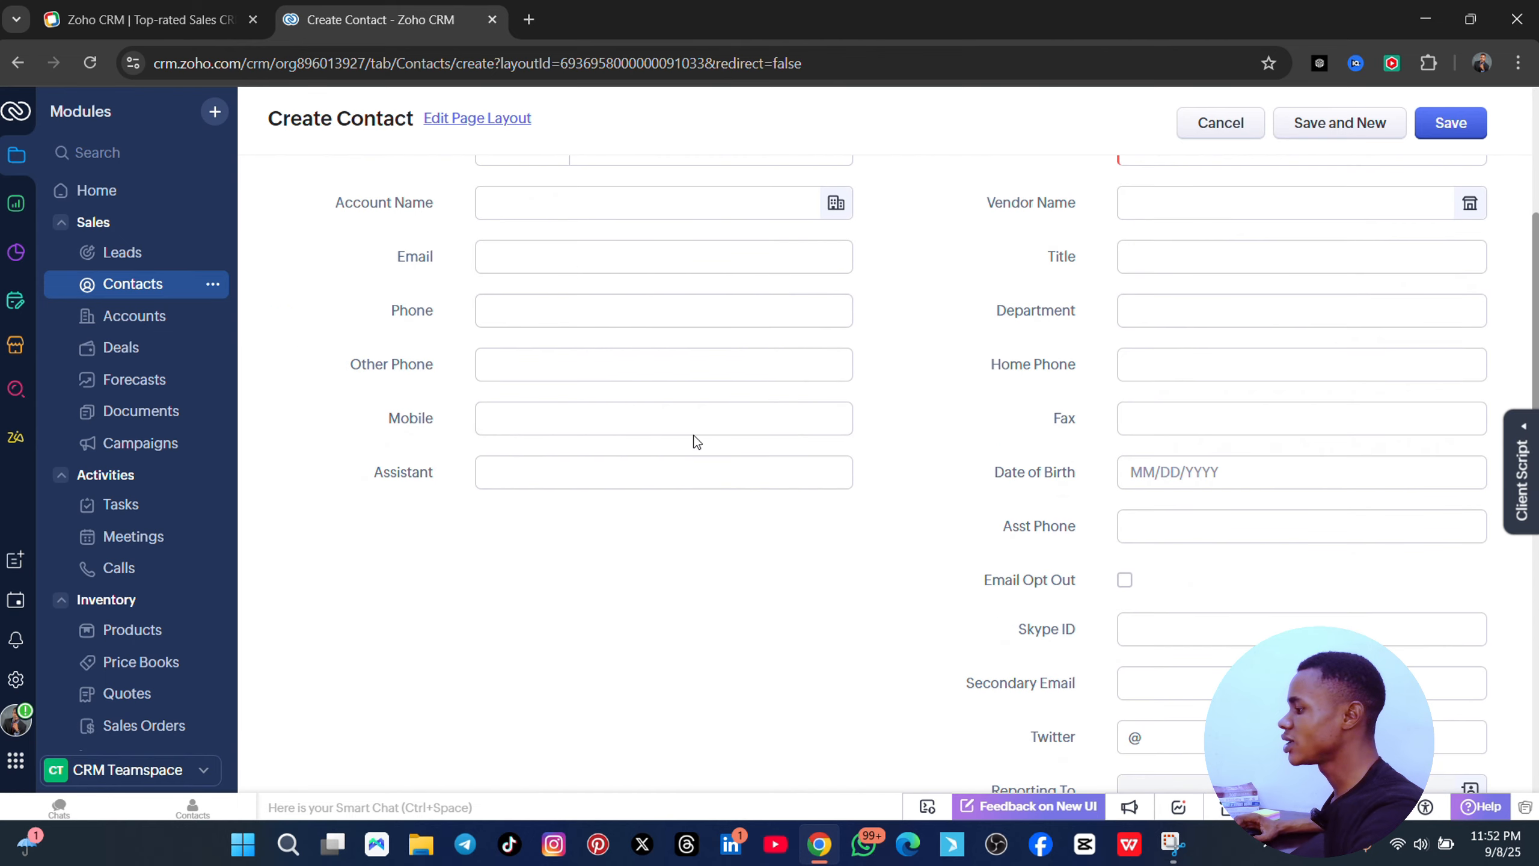
scroll(758, 346, "up", 5)
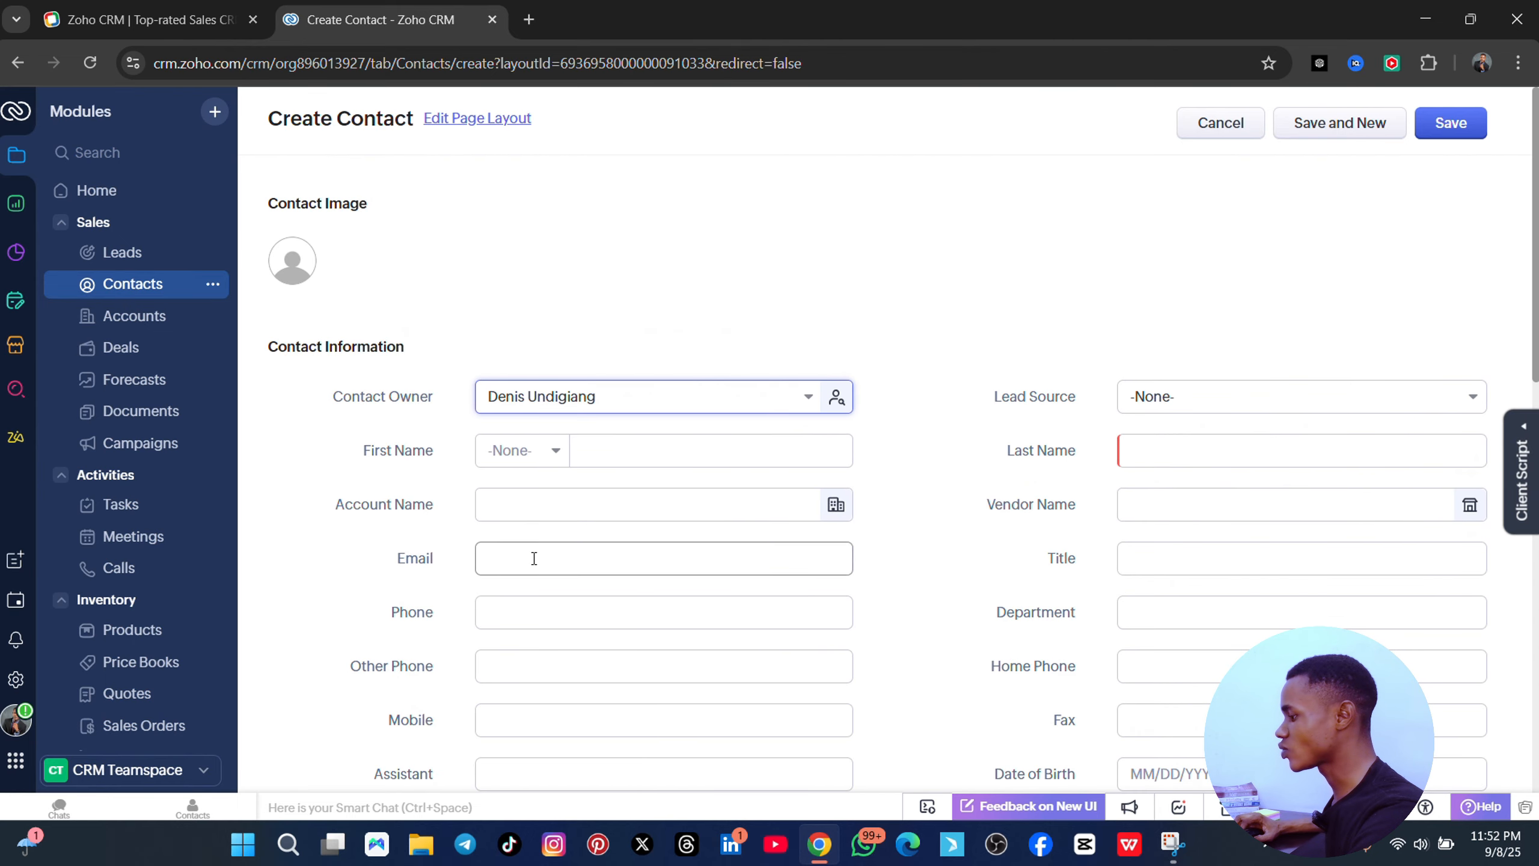
left_click(660, 564)
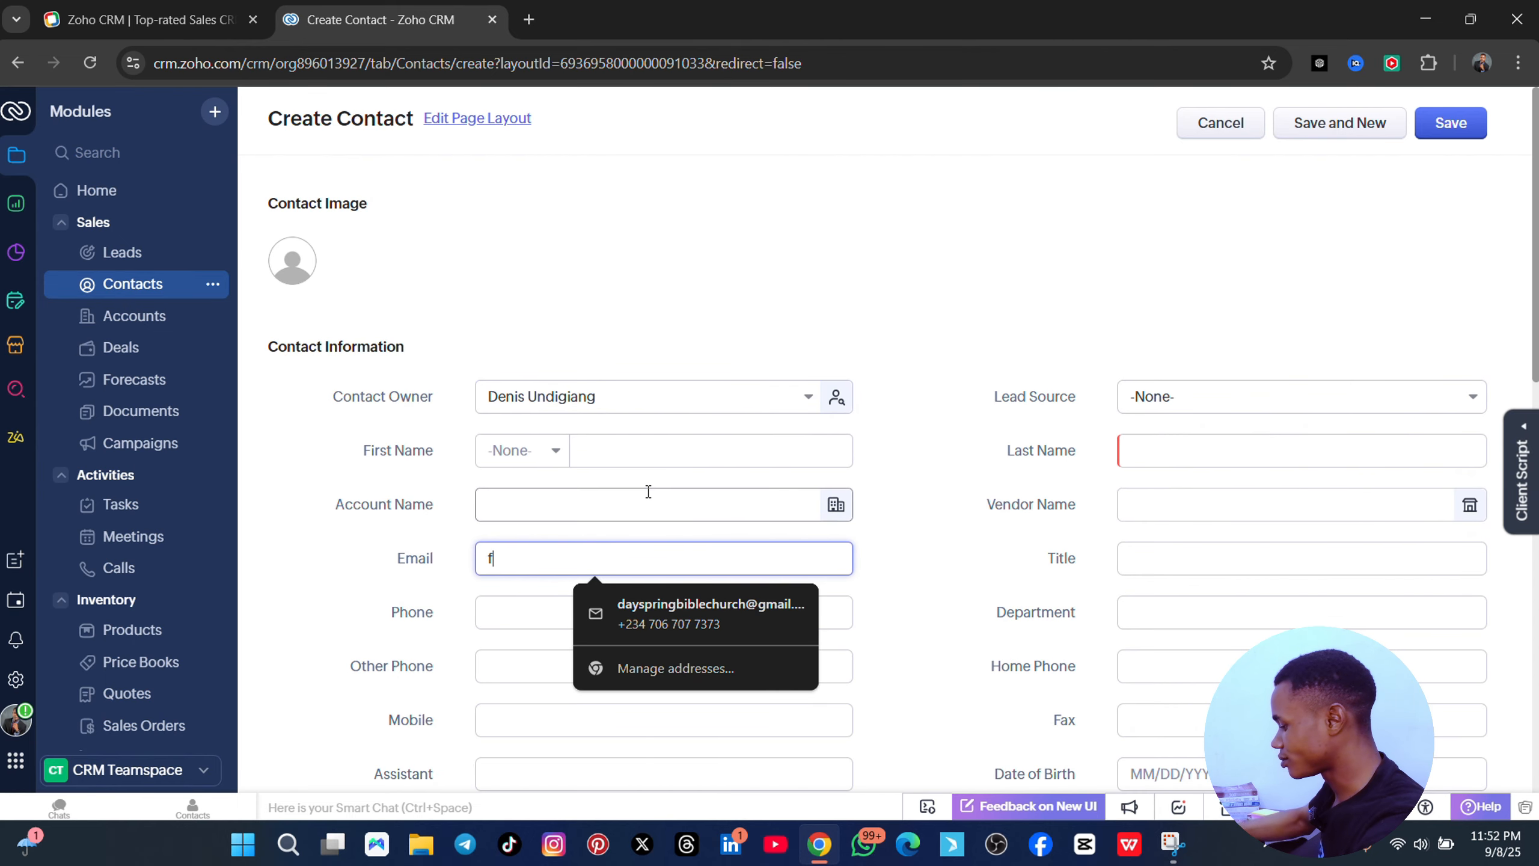
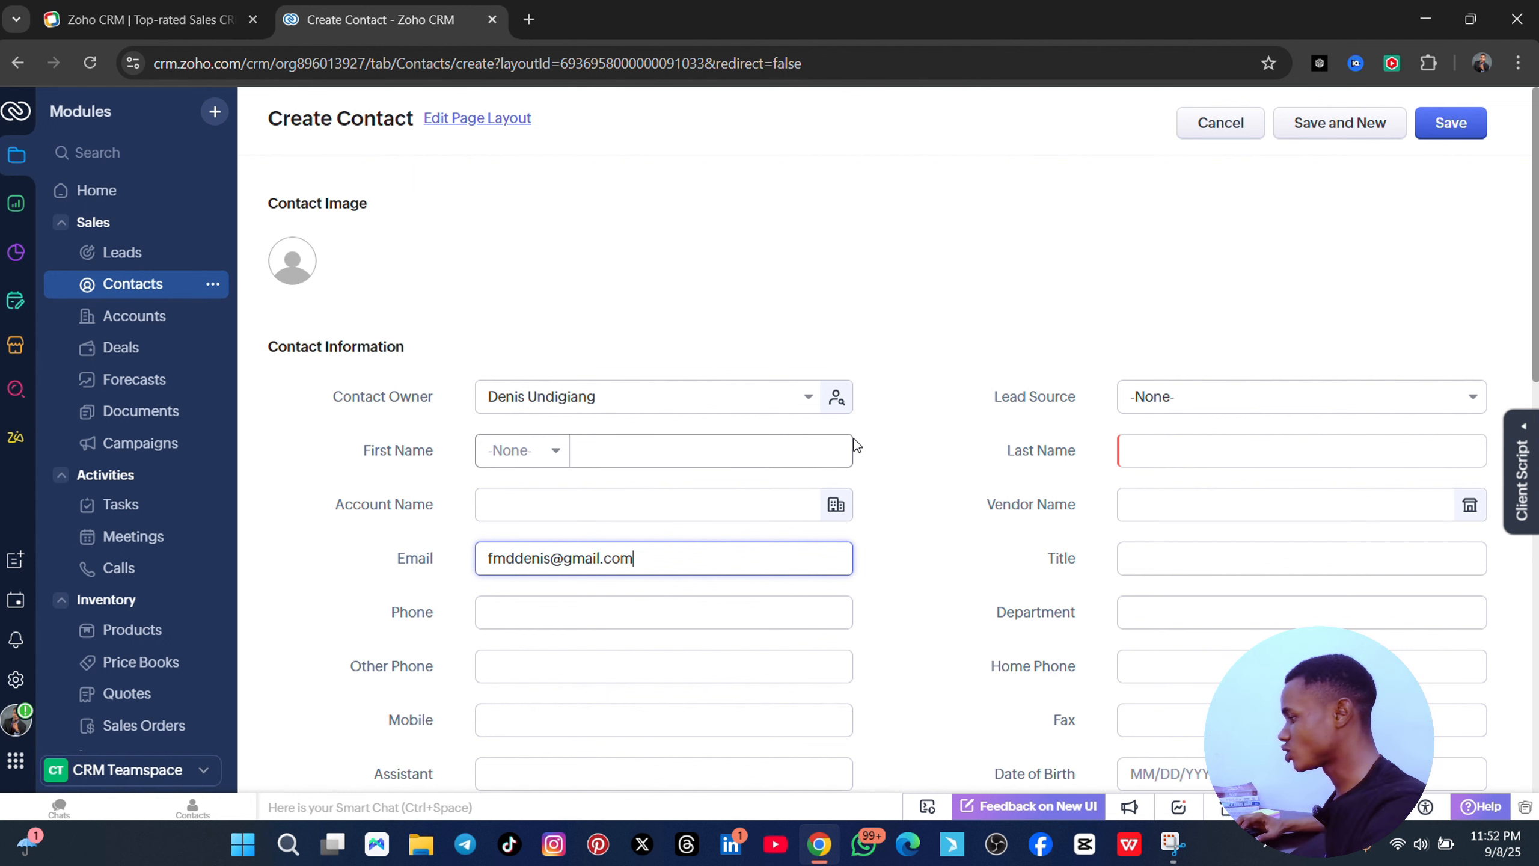
key("ctrl+a")
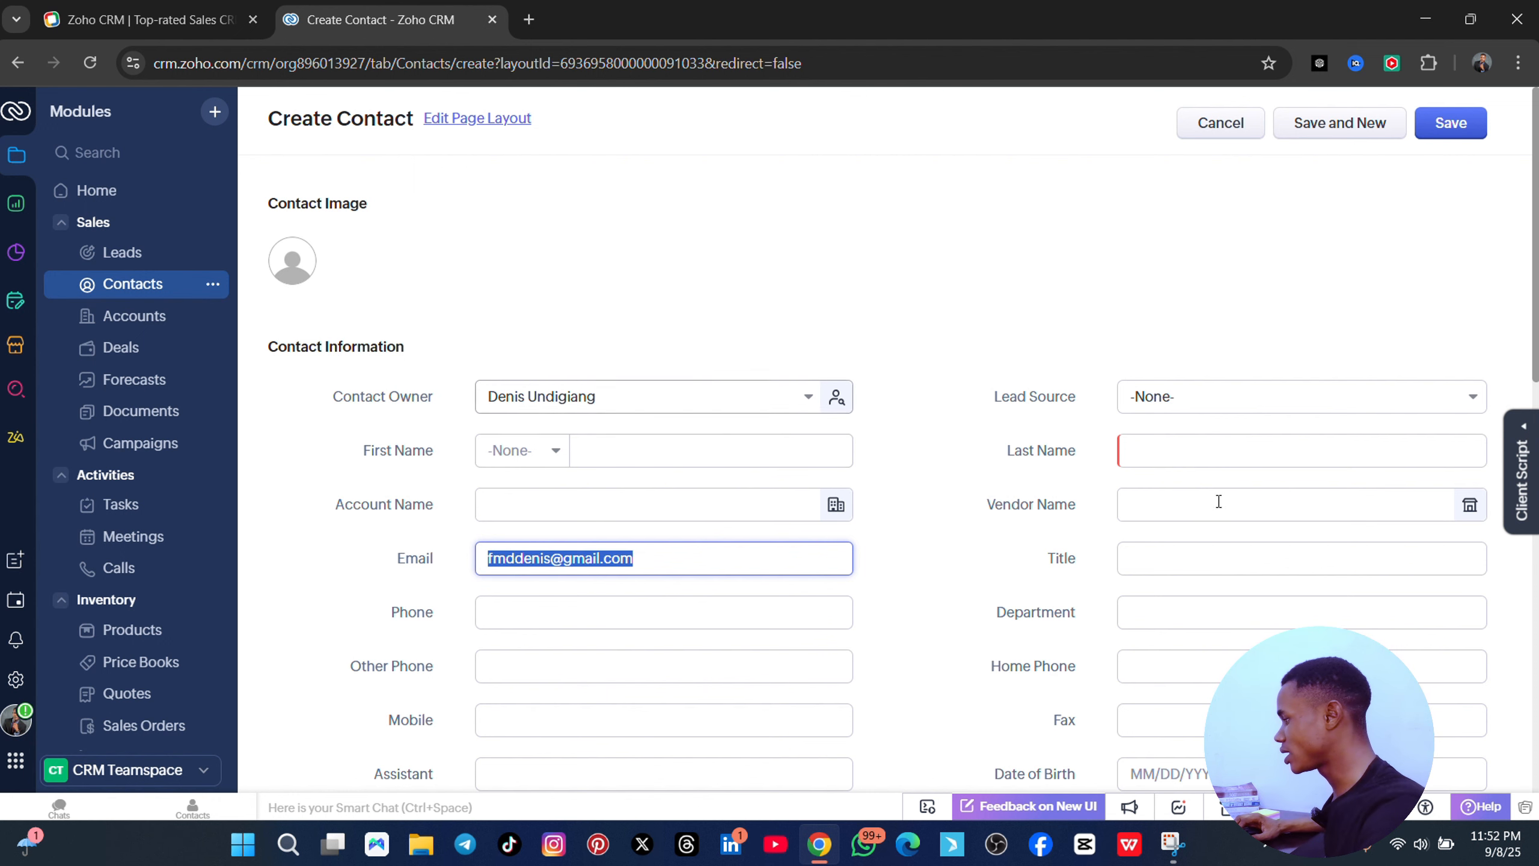
scroll(1161, 666, "down", 5)
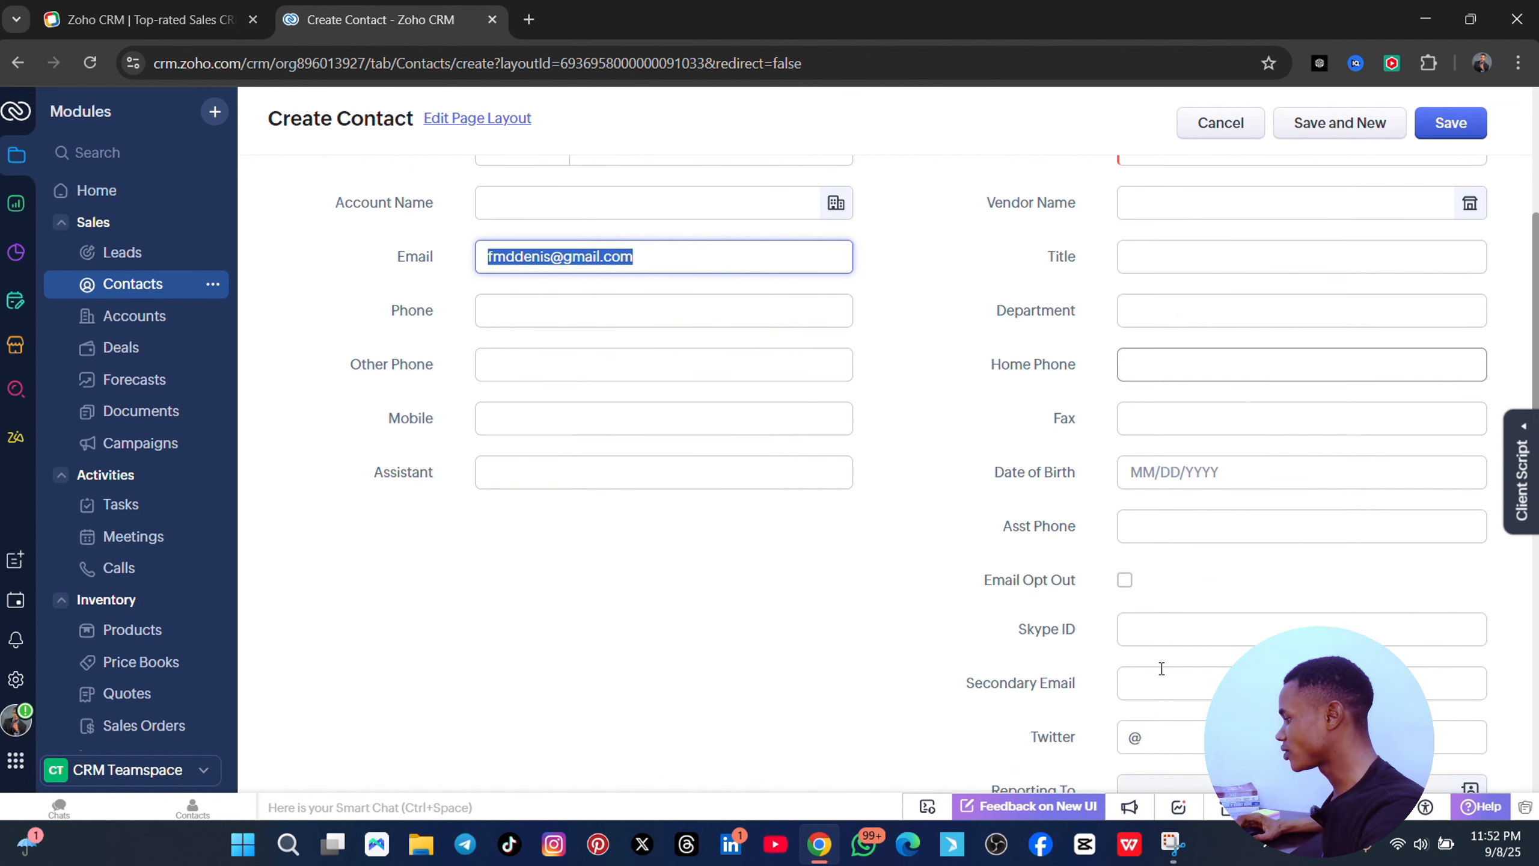
scroll(1138, 570, "up", 5)
- Set the contact's Lead Source to Advertisement
left_click(1155, 452)
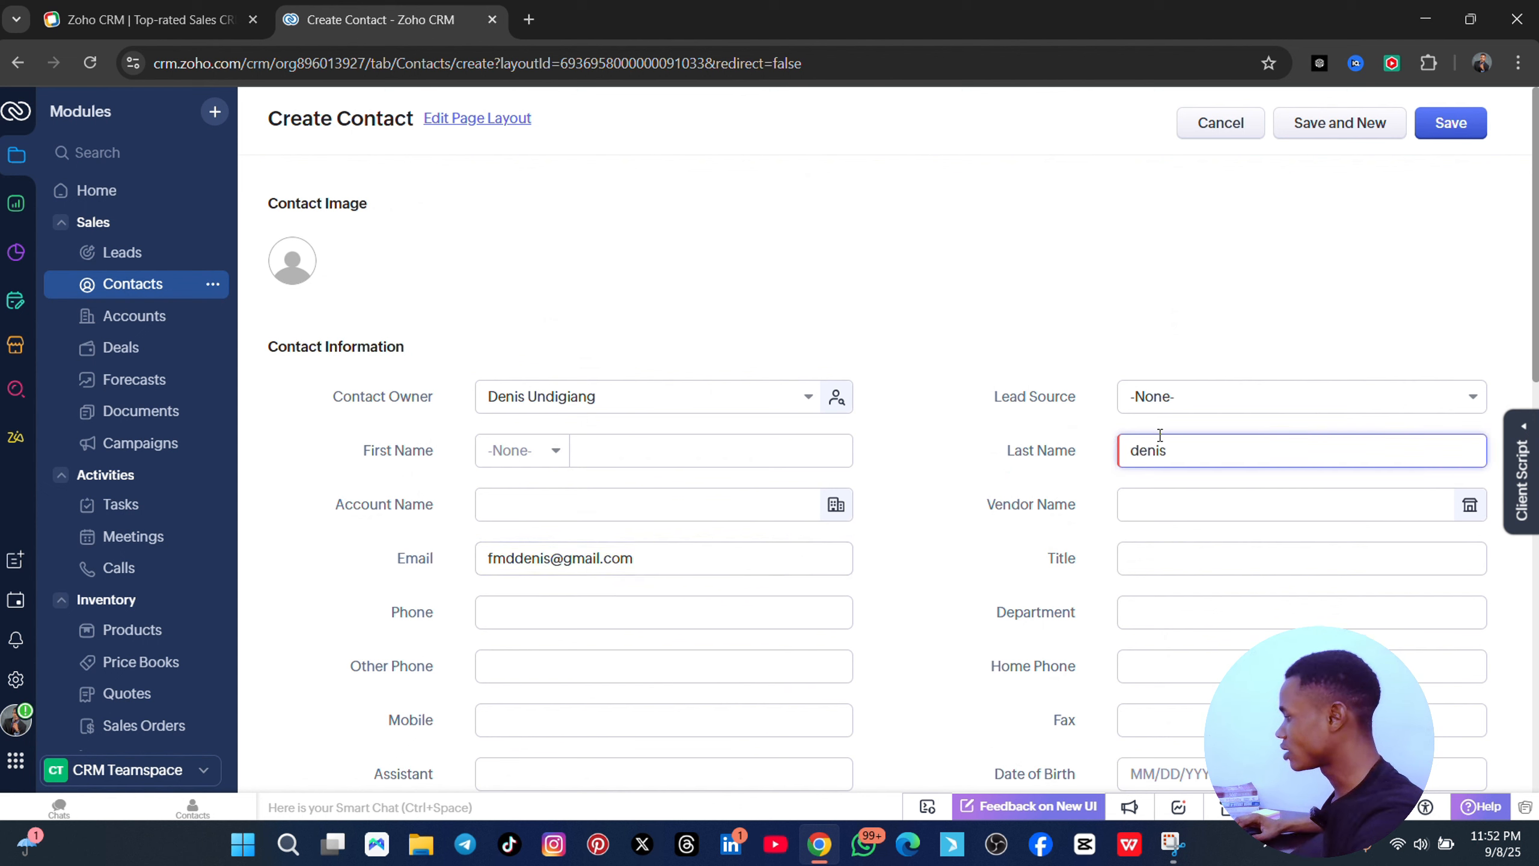
left_click(1237, 406)
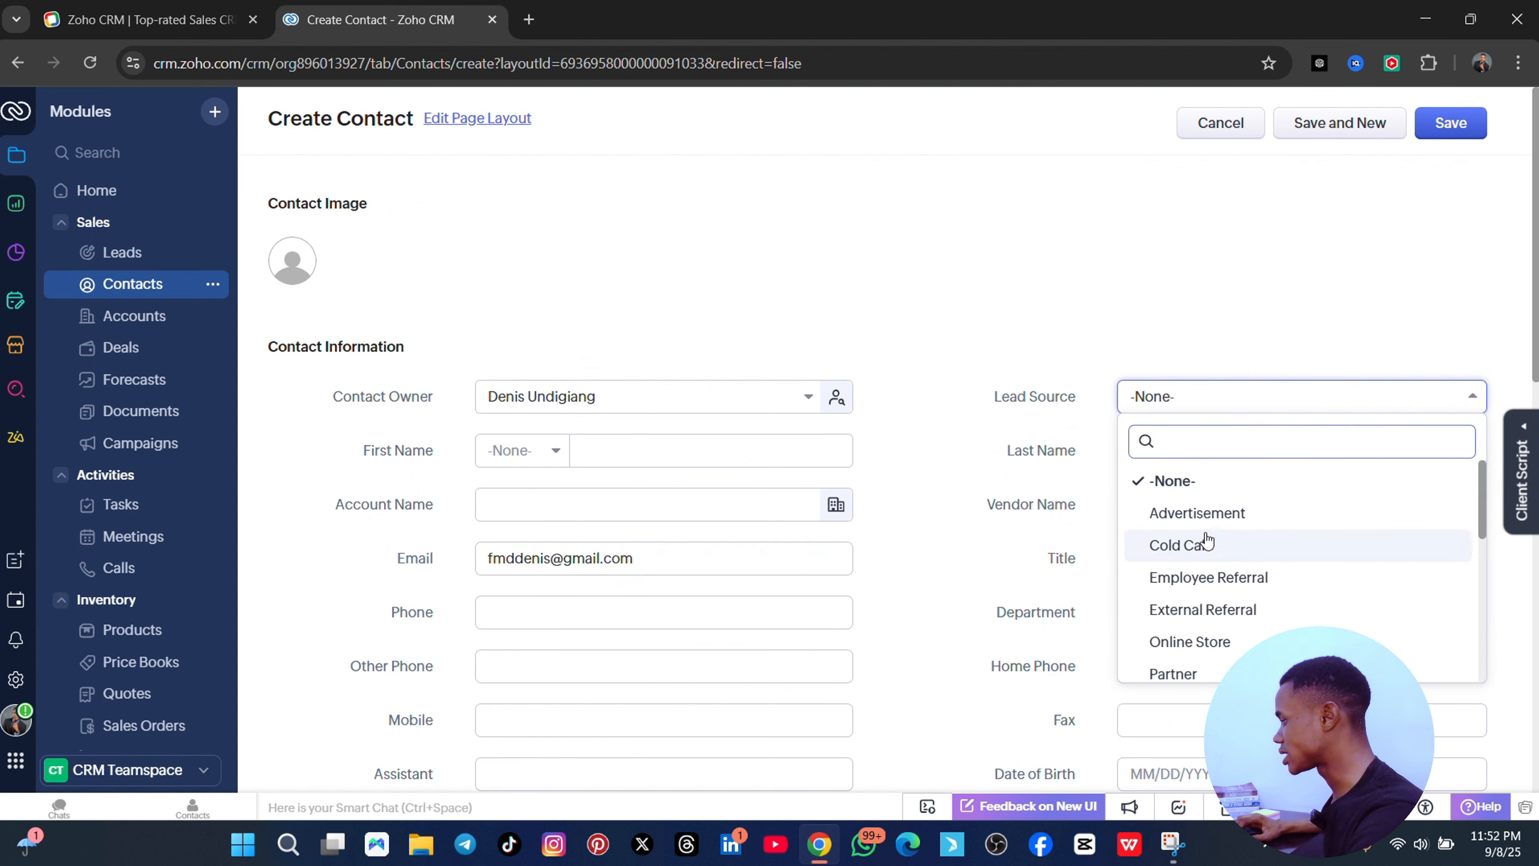
left_click(1206, 514)
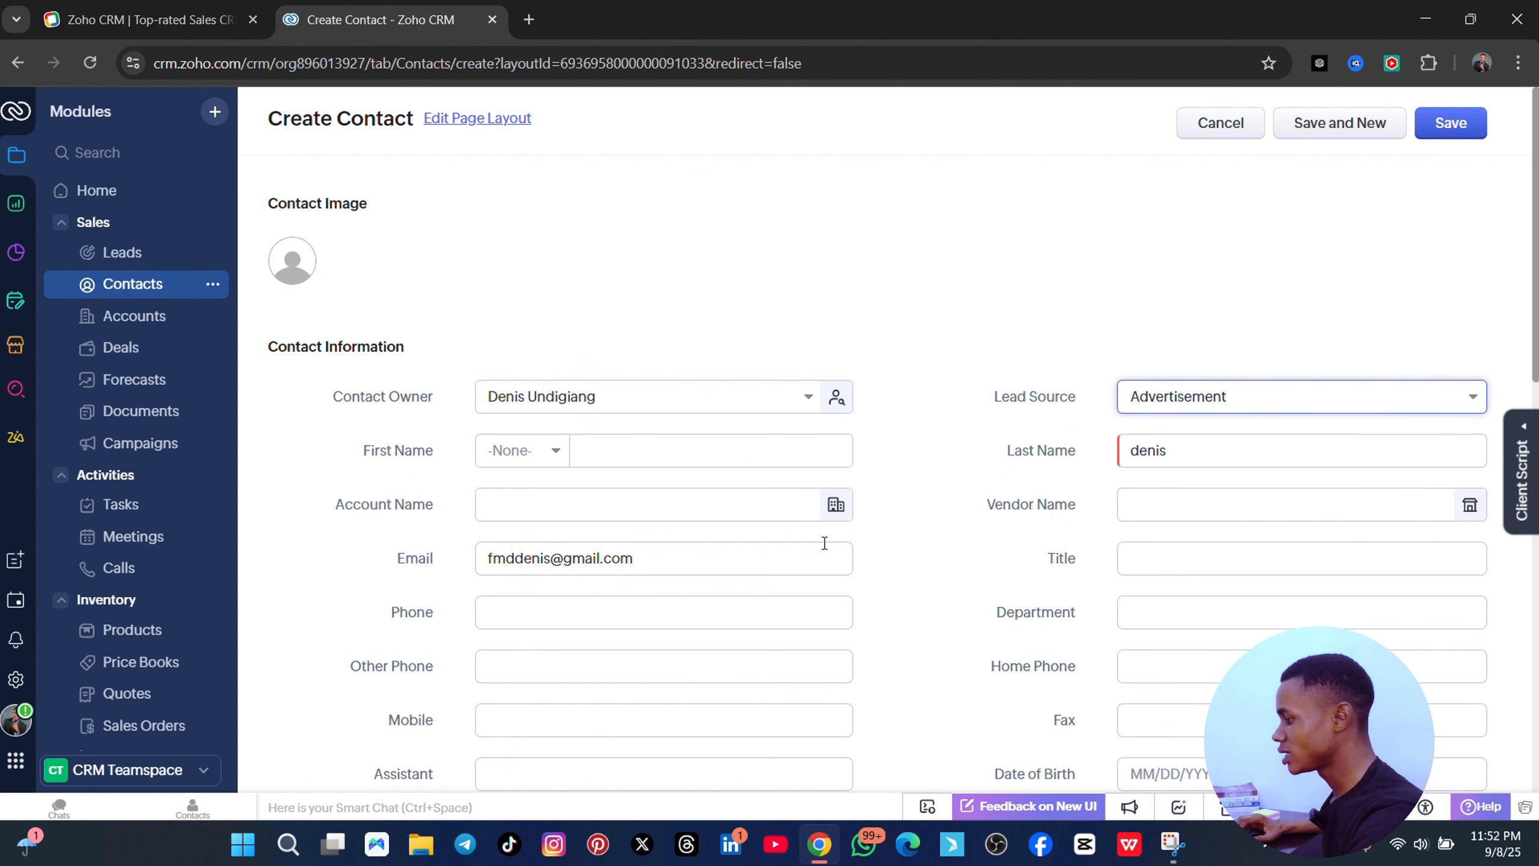
left_click(578, 454)
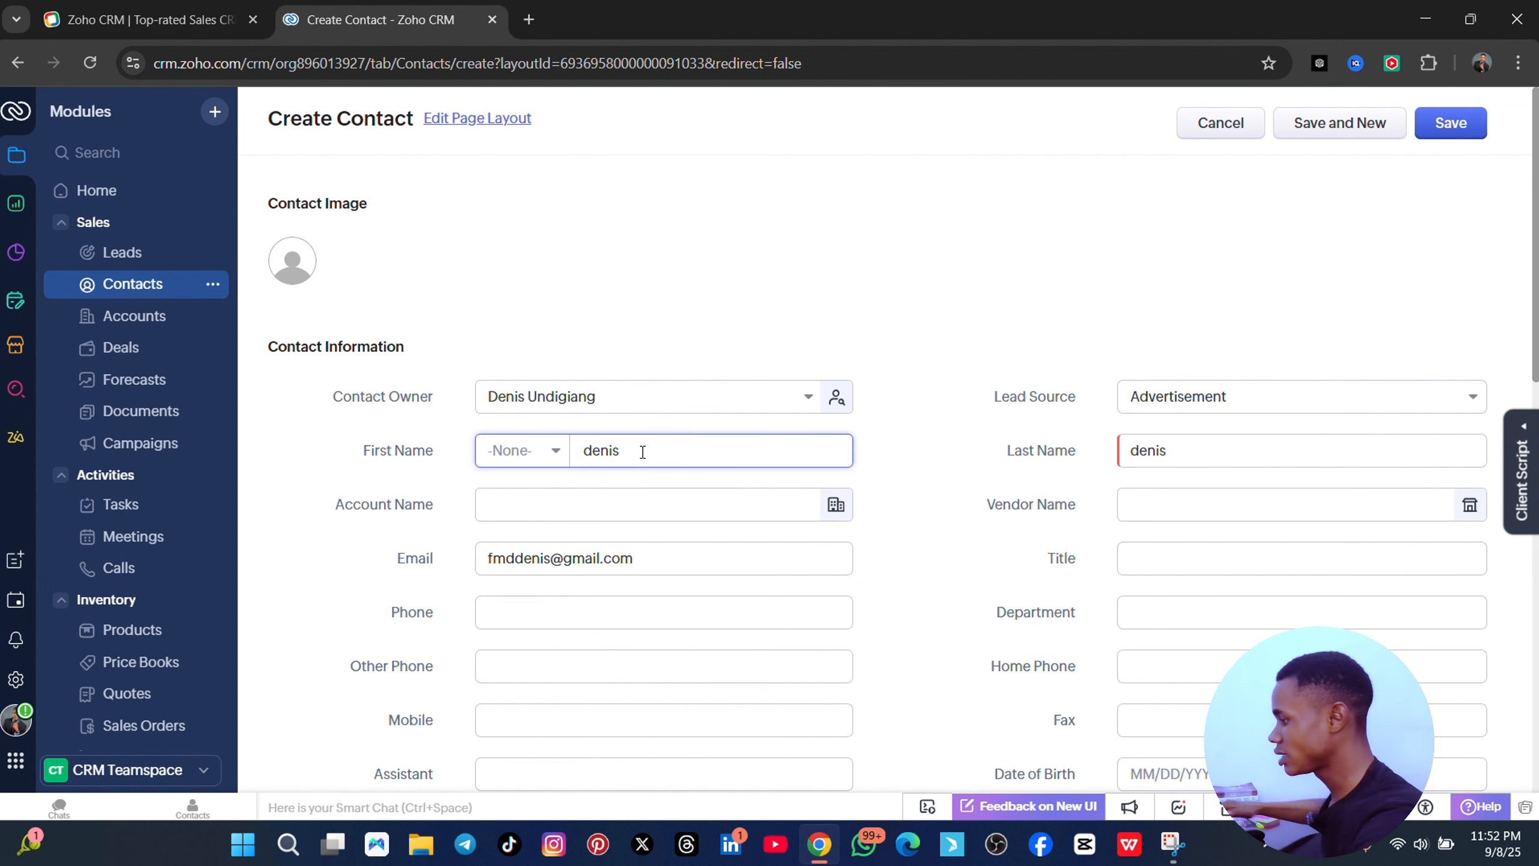
scroll(583, 580, "down", 3)
scroll(557, 485, "up", 1)
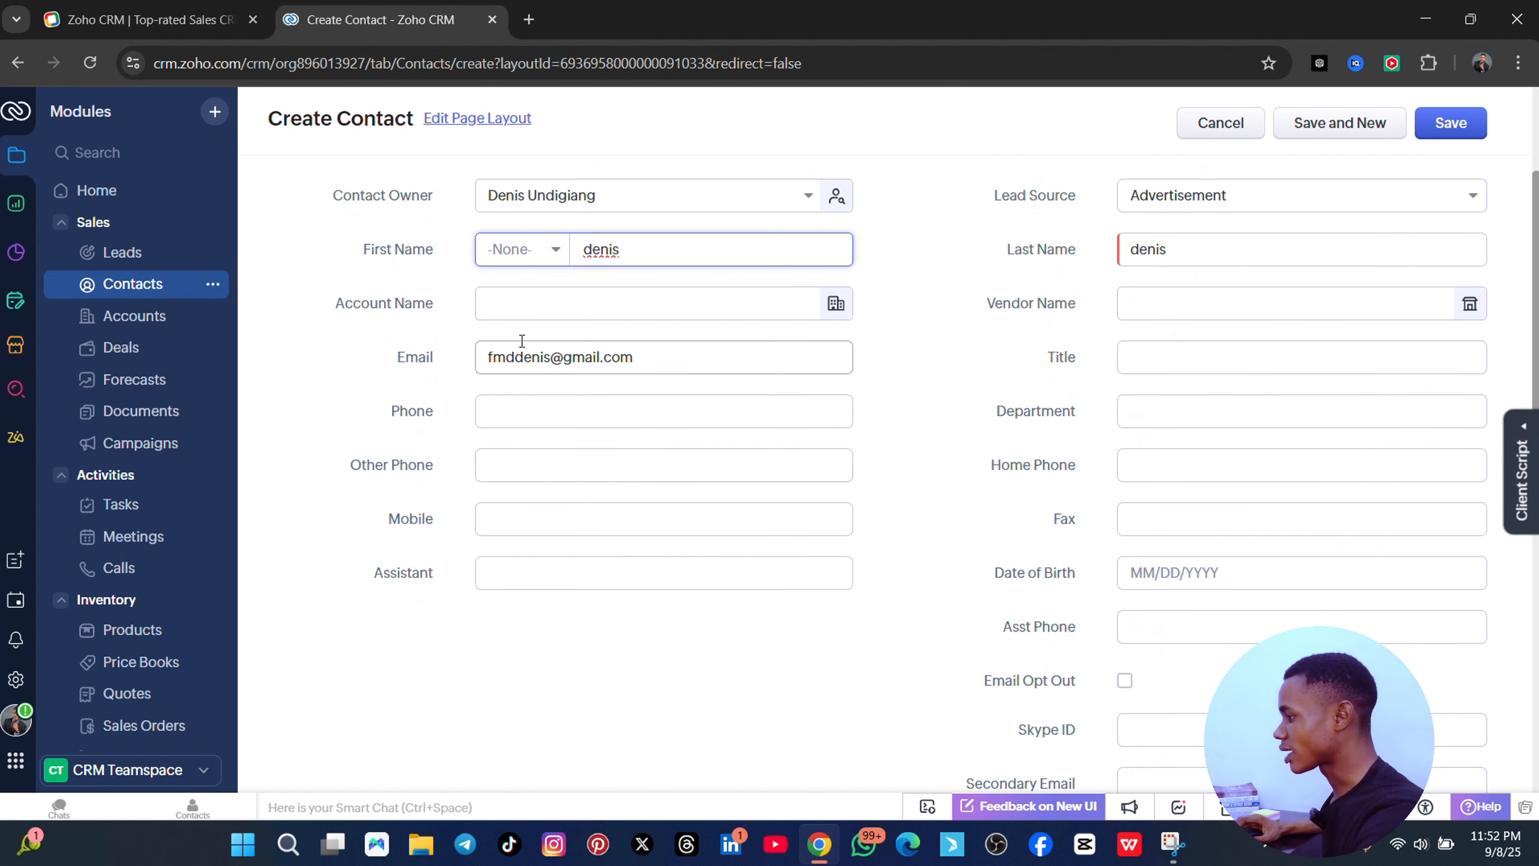
- Leave Account Name empty and fill Phone with the browser's saved number
left_click(512, 302)
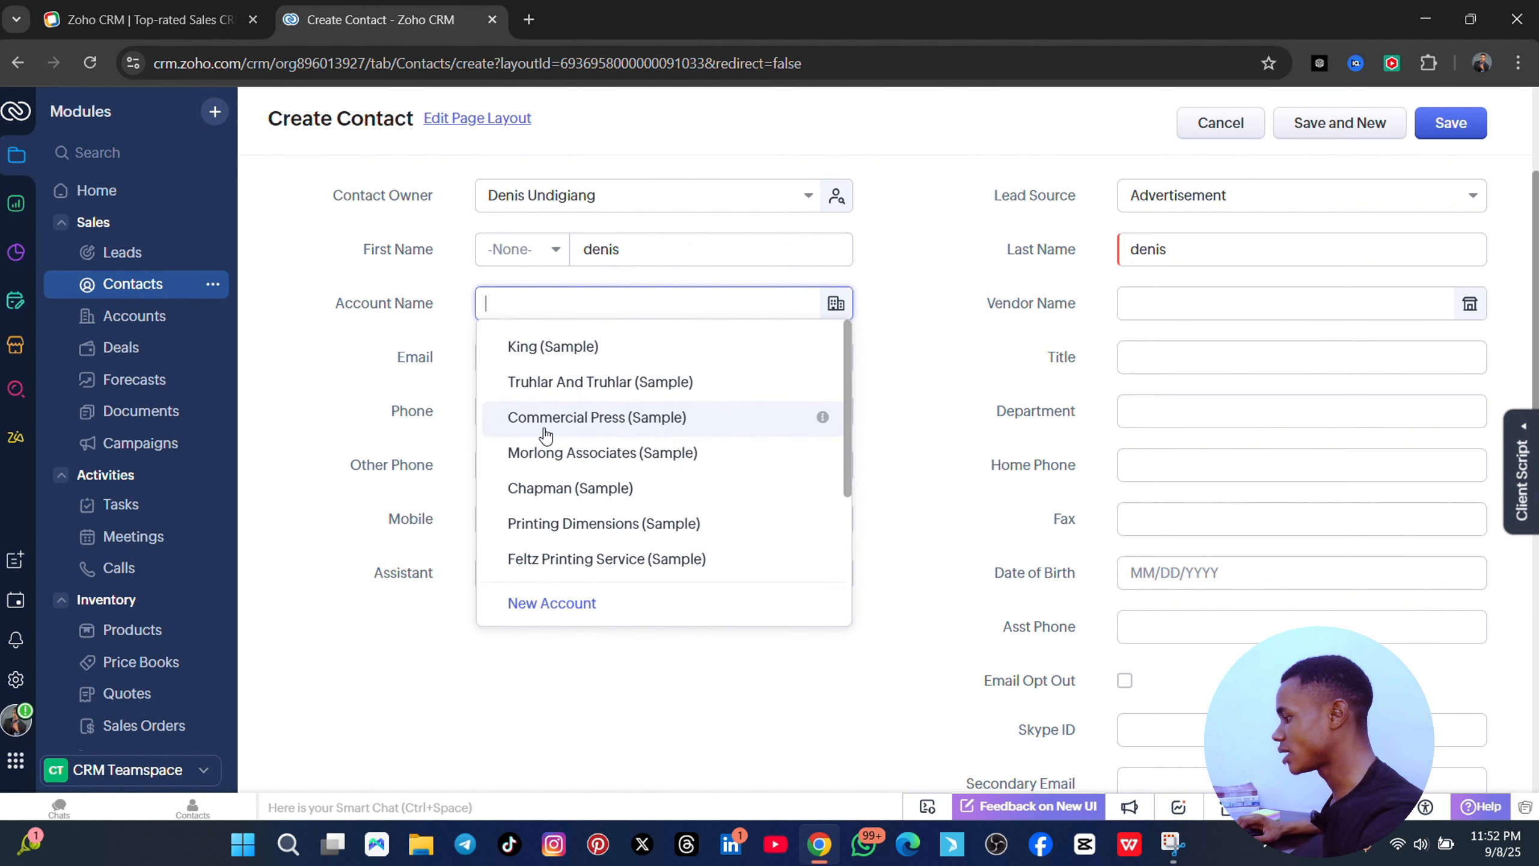
left_click(412, 391)
left_click(555, 411)
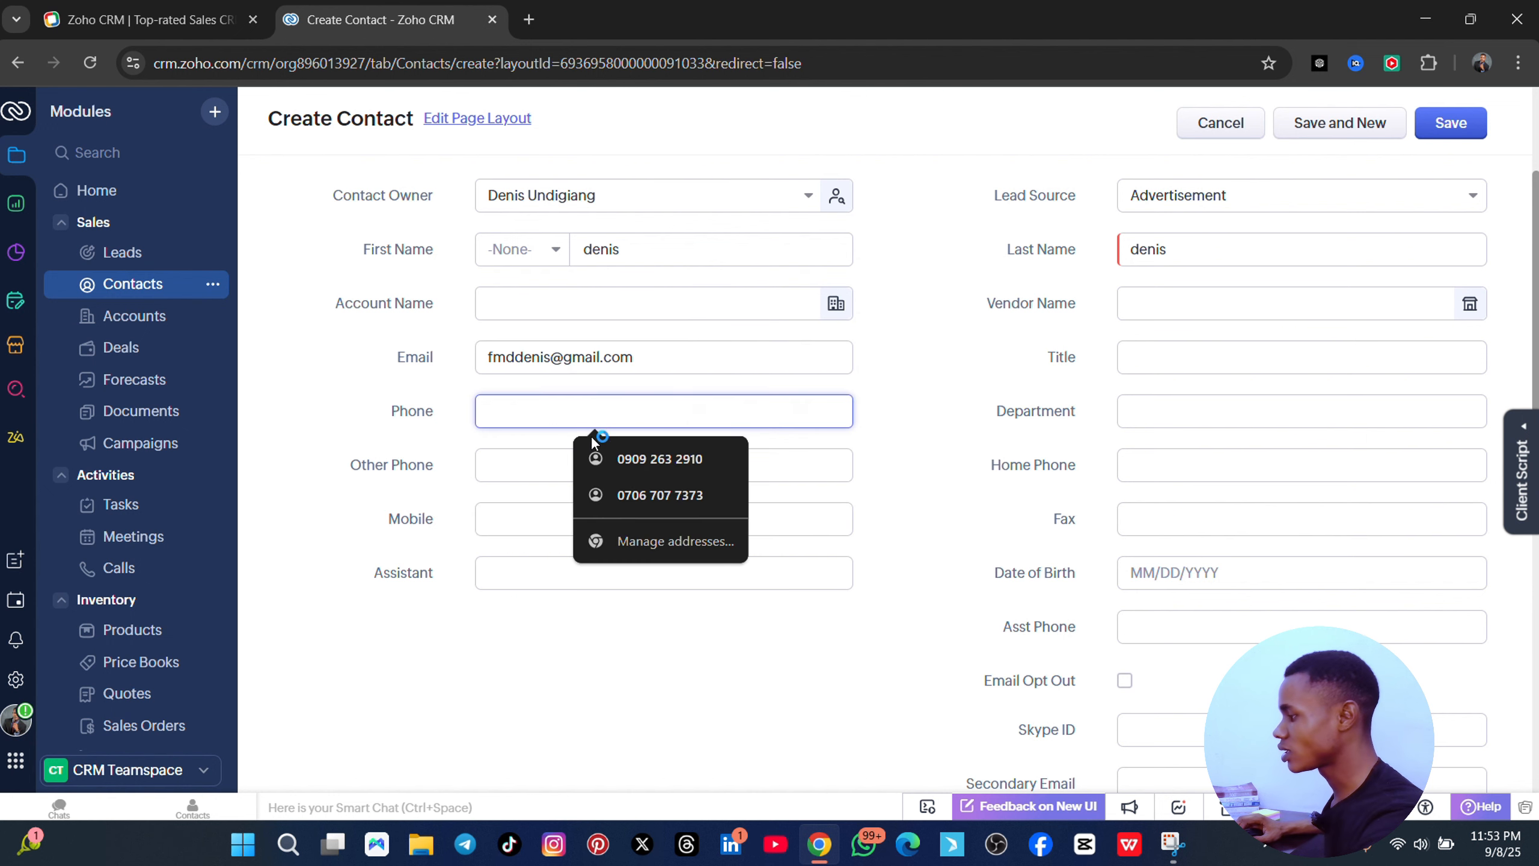
left_click(617, 458)
scroll(878, 631, "down", 3)
scroll(740, 488, "up", 3)
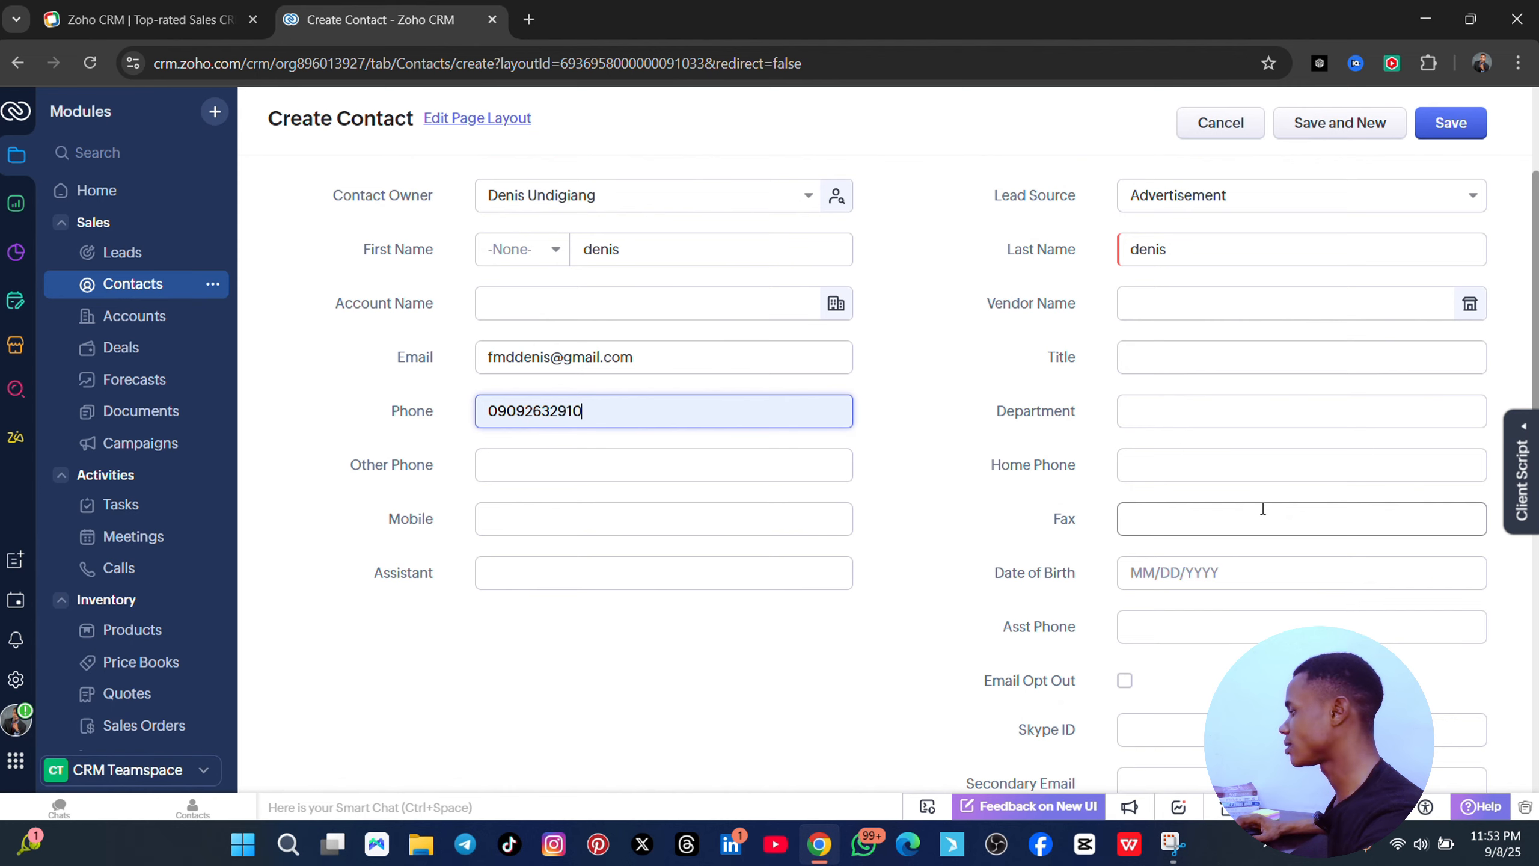
scroll(1279, 550, "down", 8)
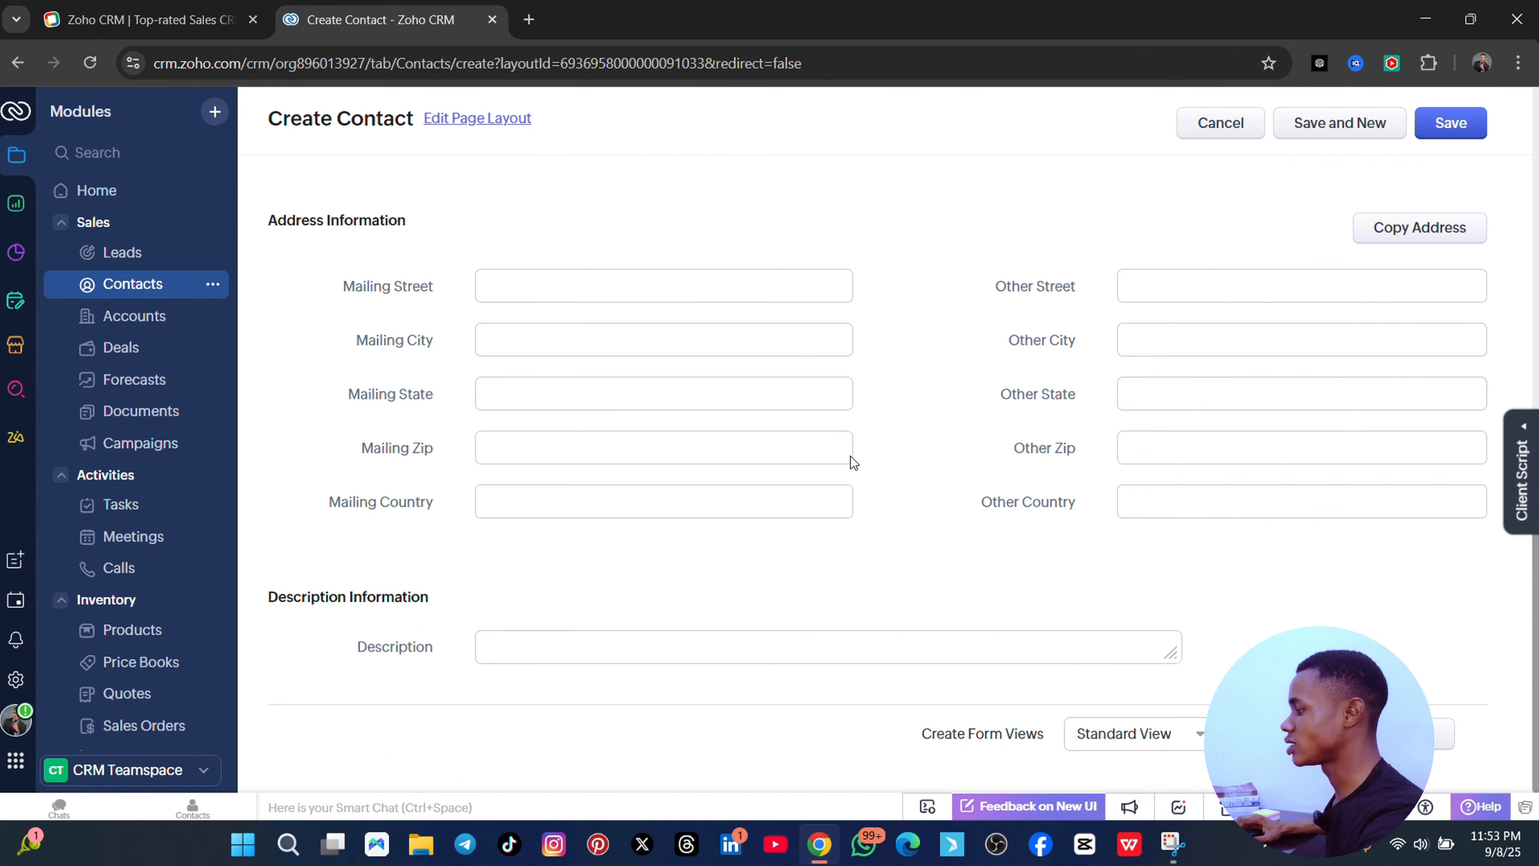
scroll(702, 593, "up", 2)
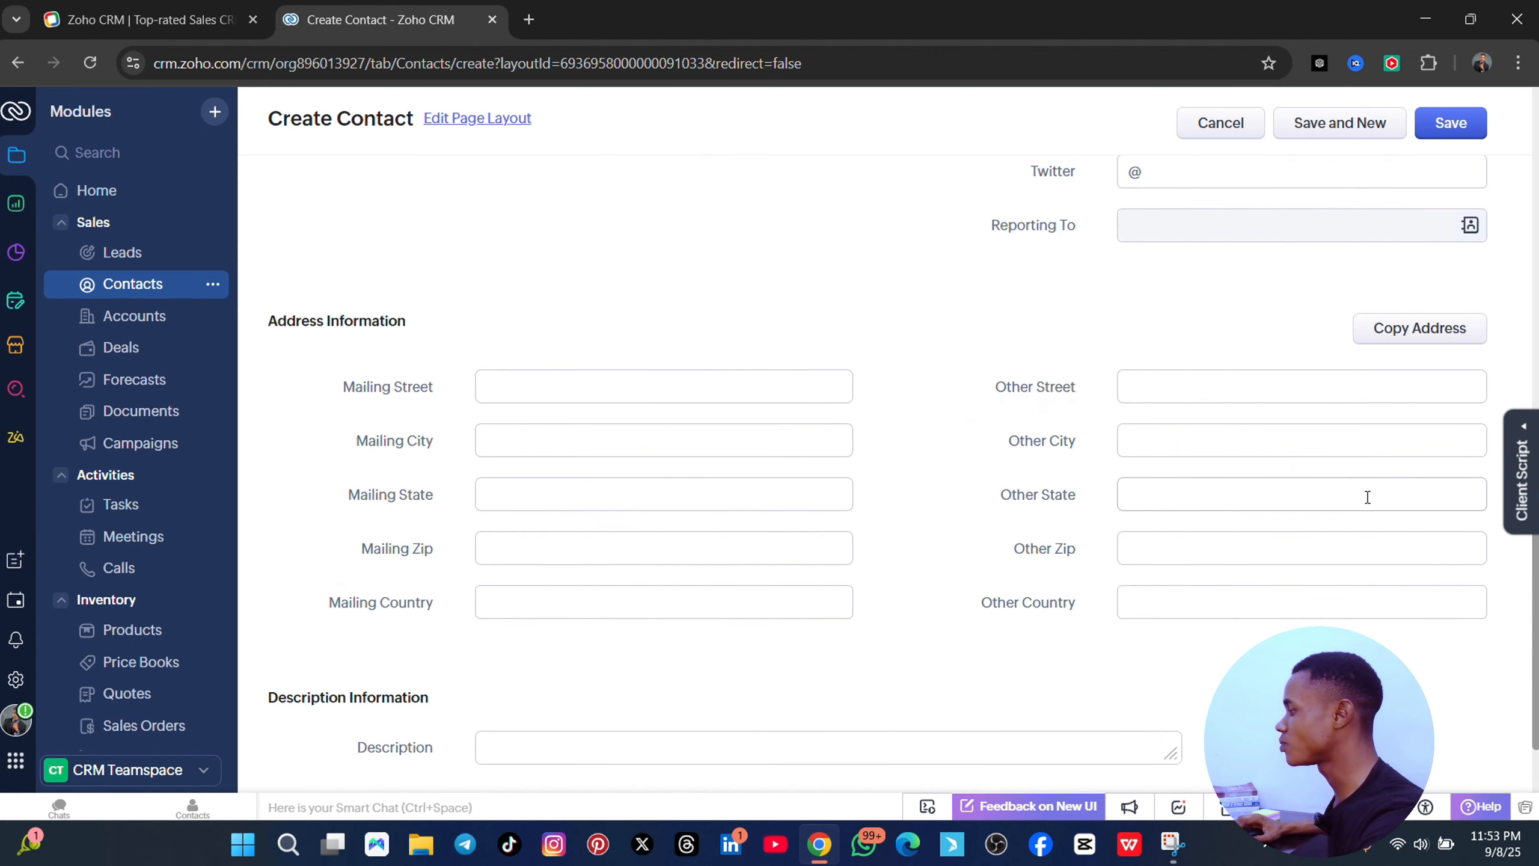
scroll(1368, 497, "up", 8)
- Save the new contact and look over its record page
left_click(1449, 123)
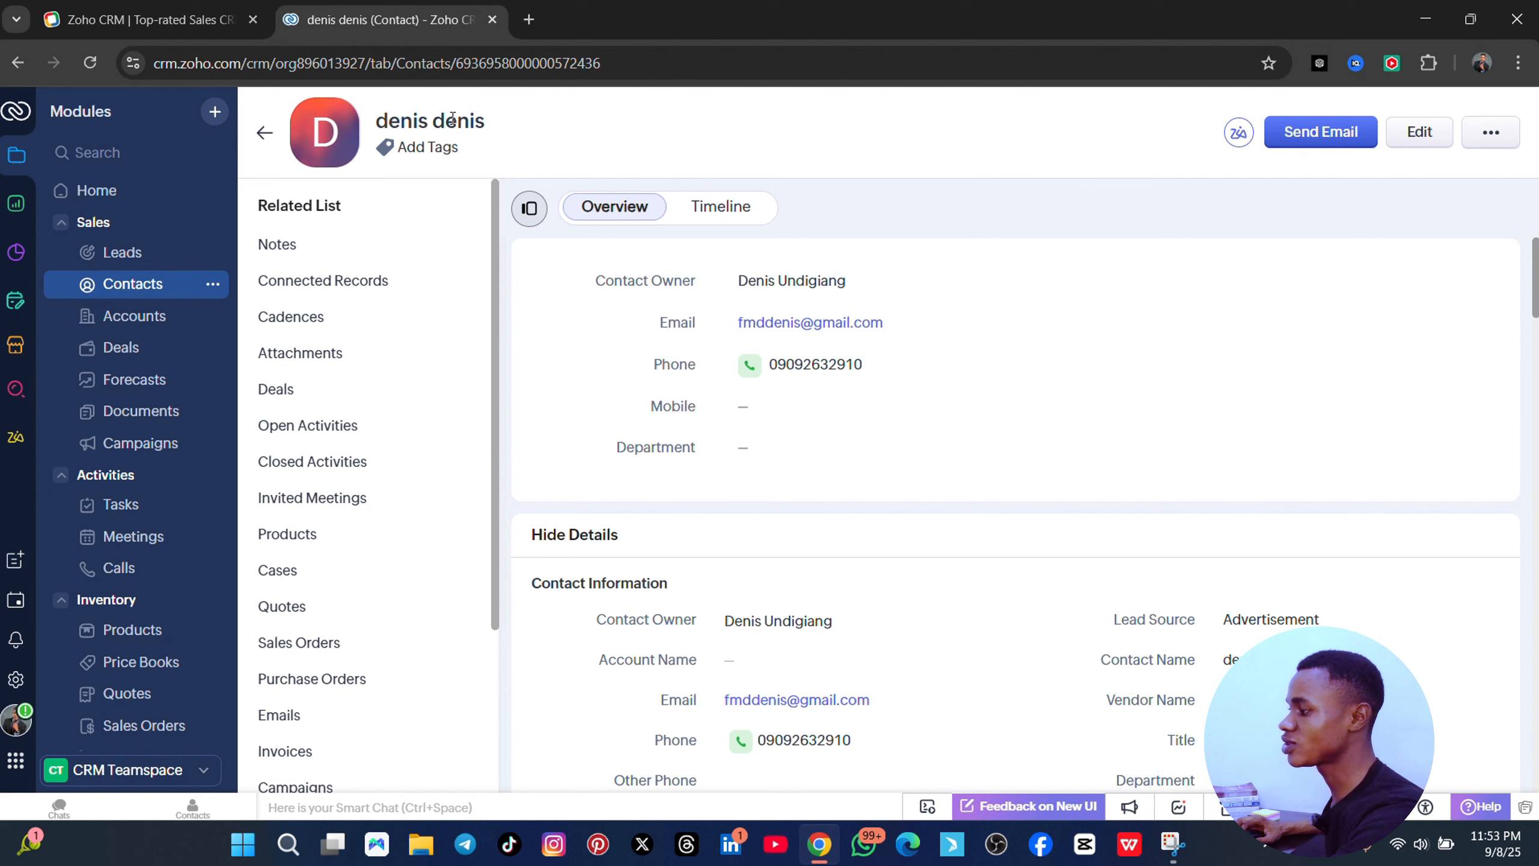
left_click_drag(437, 118, 488, 122)
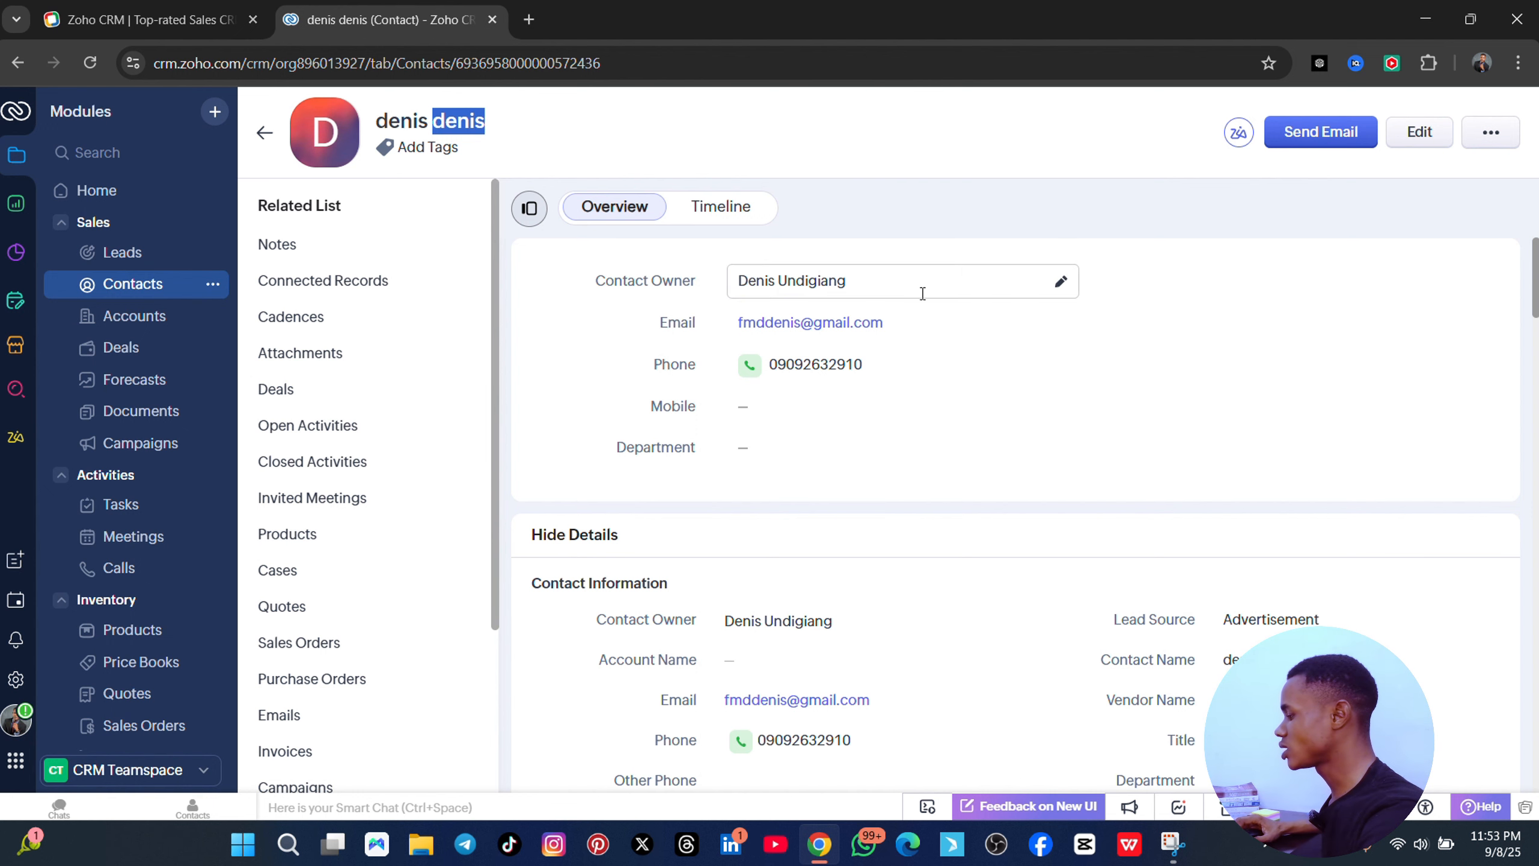
scroll(921, 292, "down", 5)
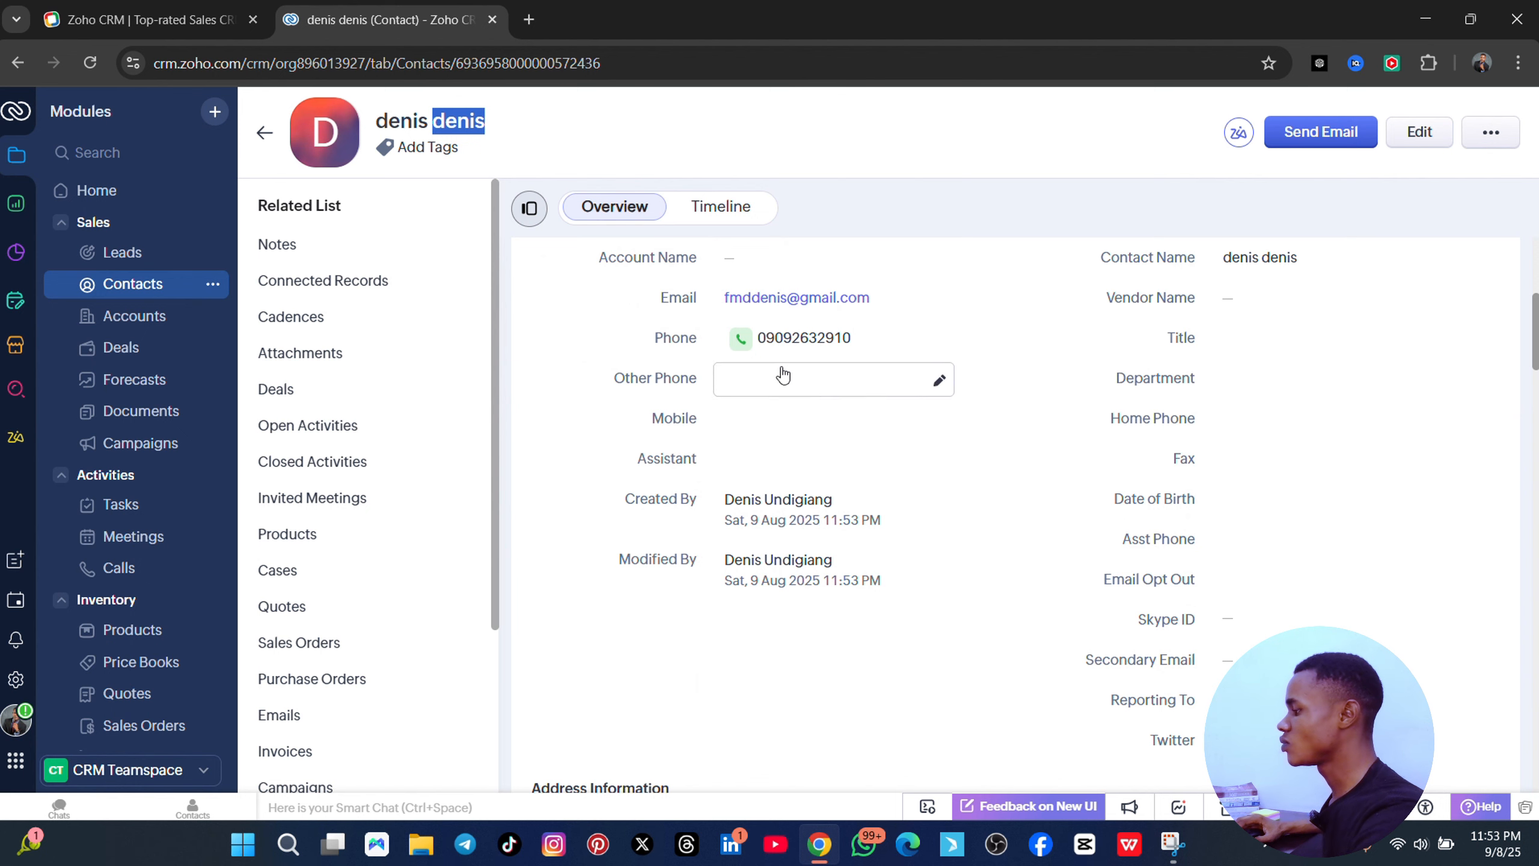
scroll(869, 422, "down", 3)
scroll(855, 418, "up", 3)
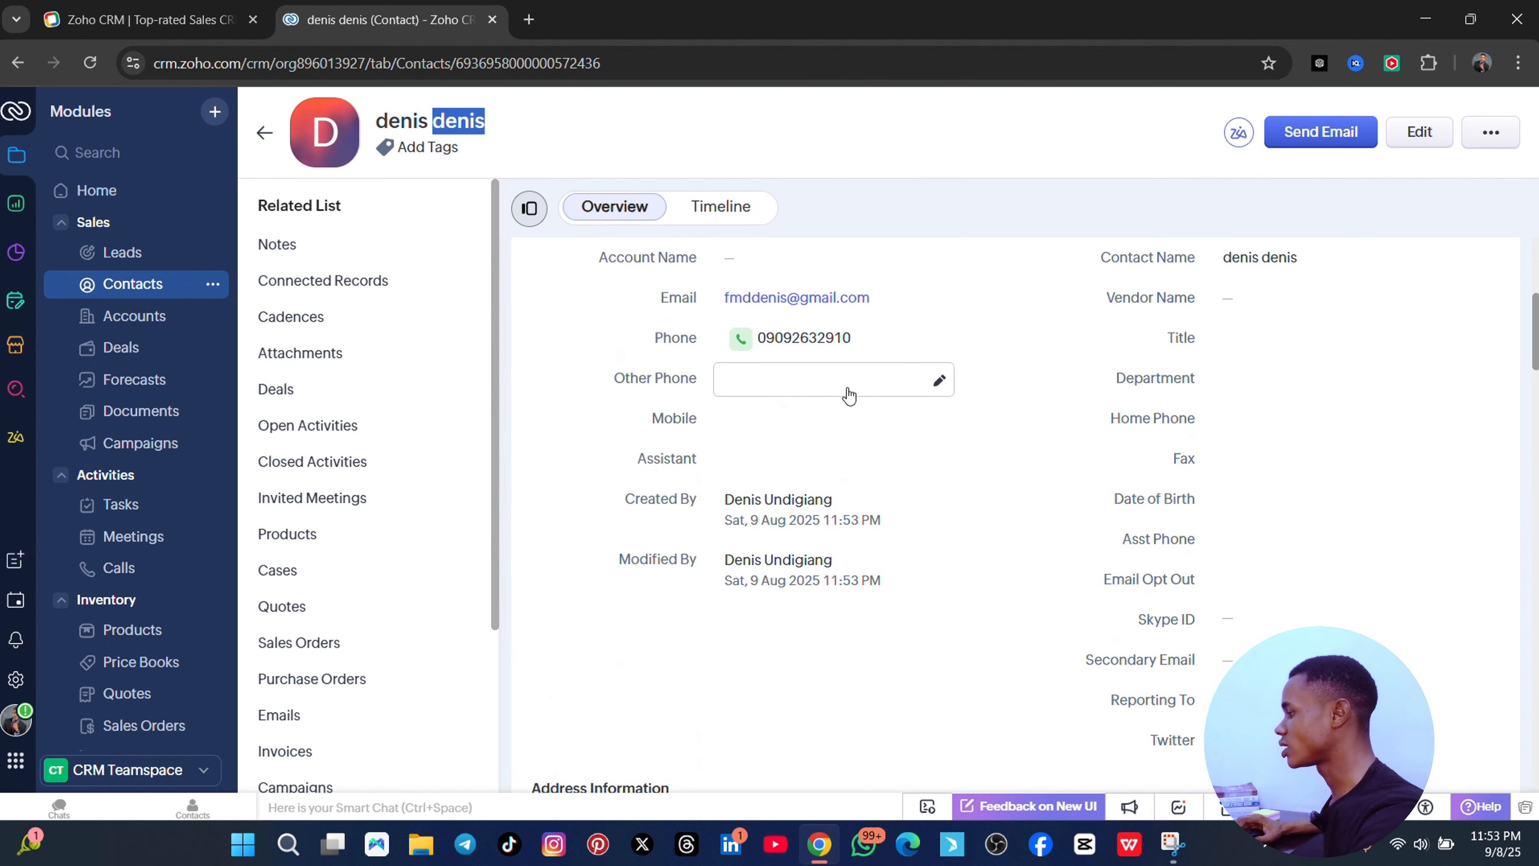
scroll(1030, 485, "down", 1)
scroll(910, 427, "up", 3)
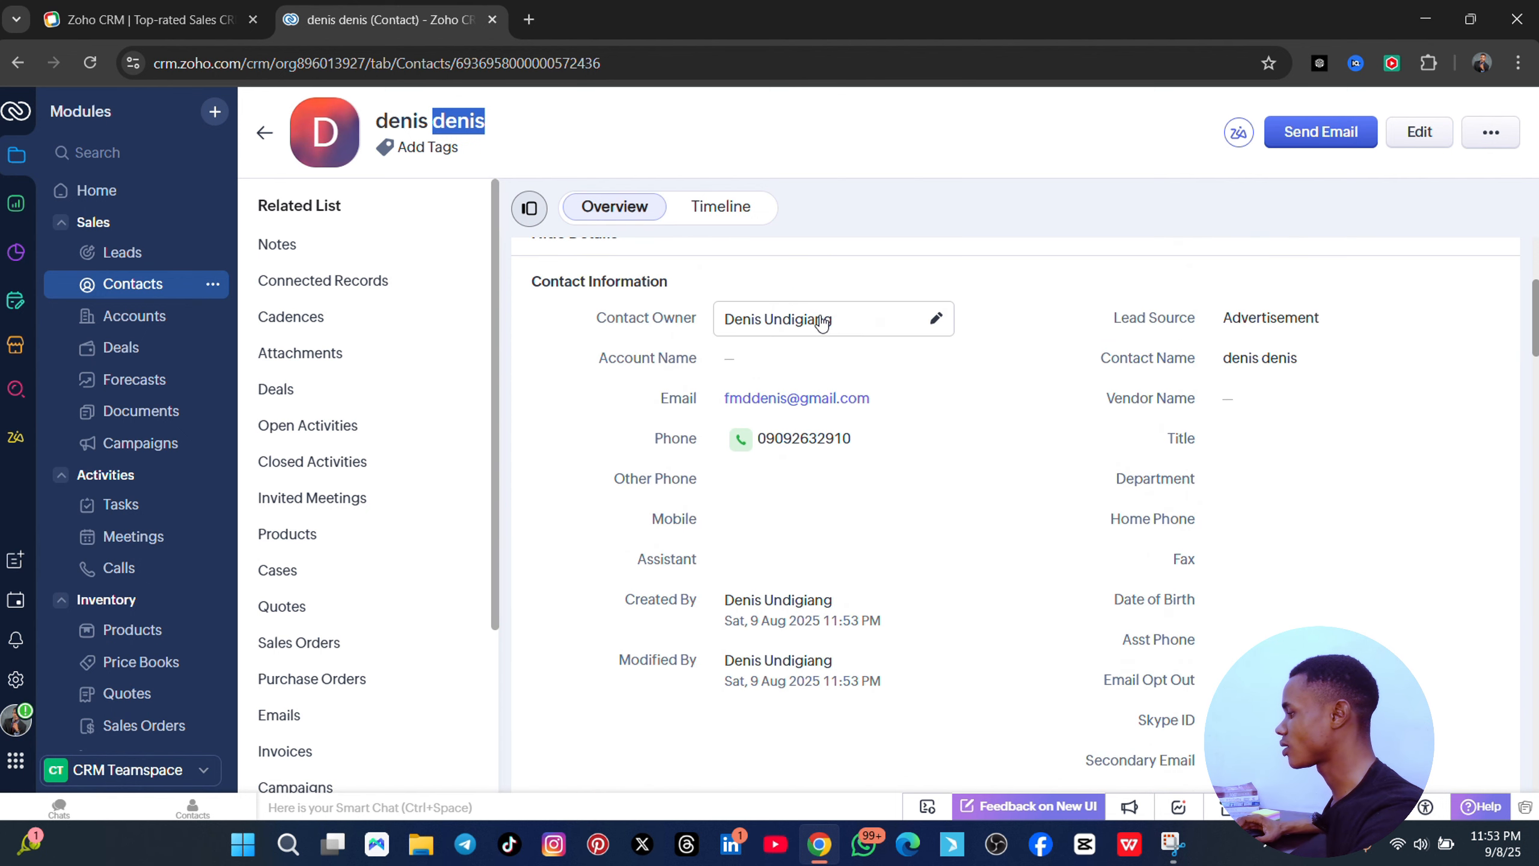
- Set the contact's Account Name to King (Sample) inline
left_click(804, 366)
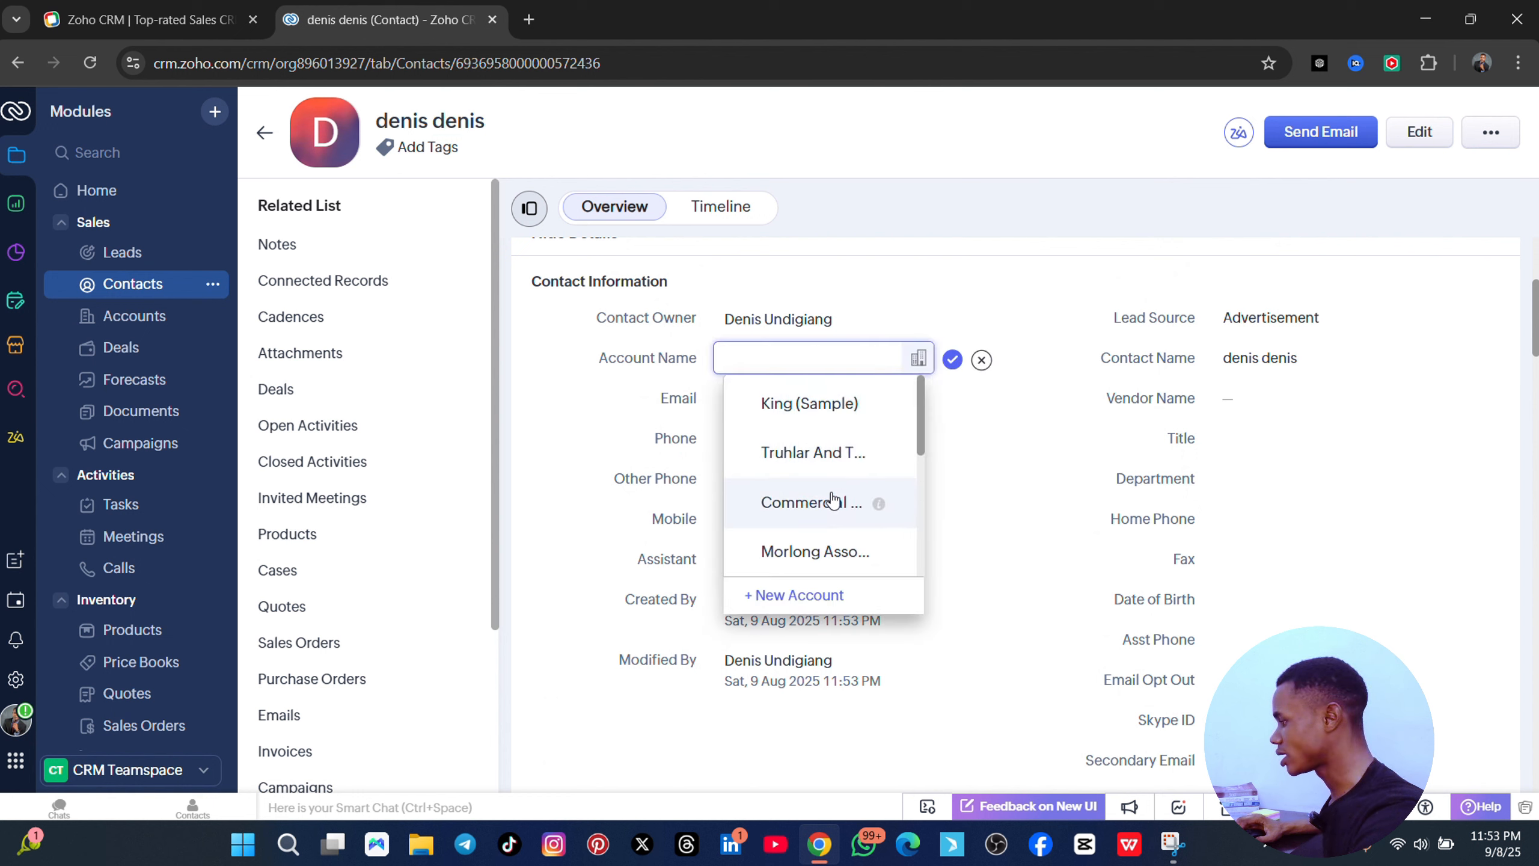
scroll(842, 502, "down", 3)
scroll(831, 499, "up", 3)
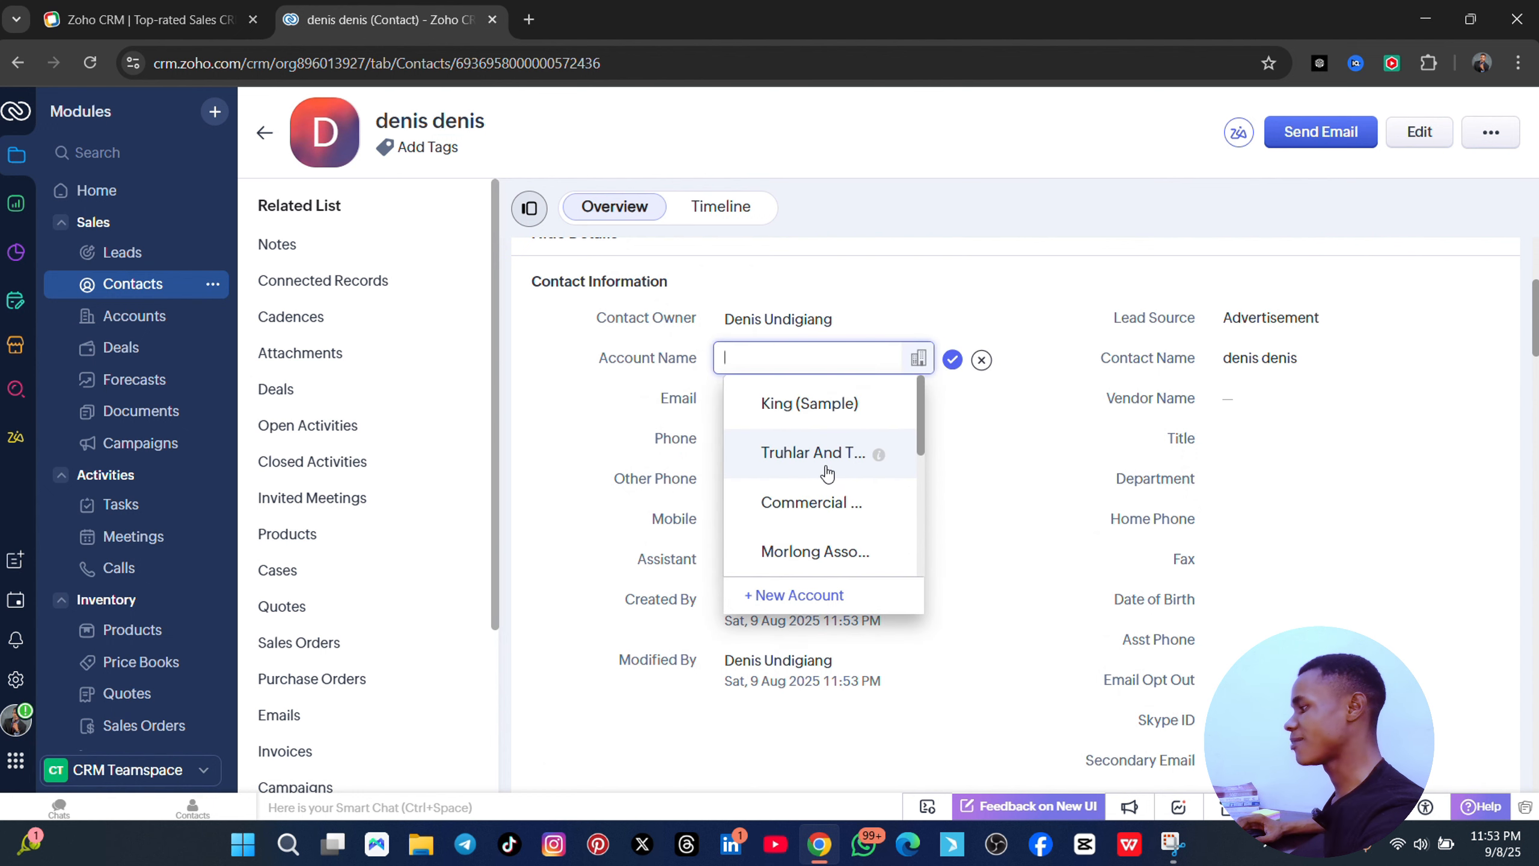
left_click(812, 402)
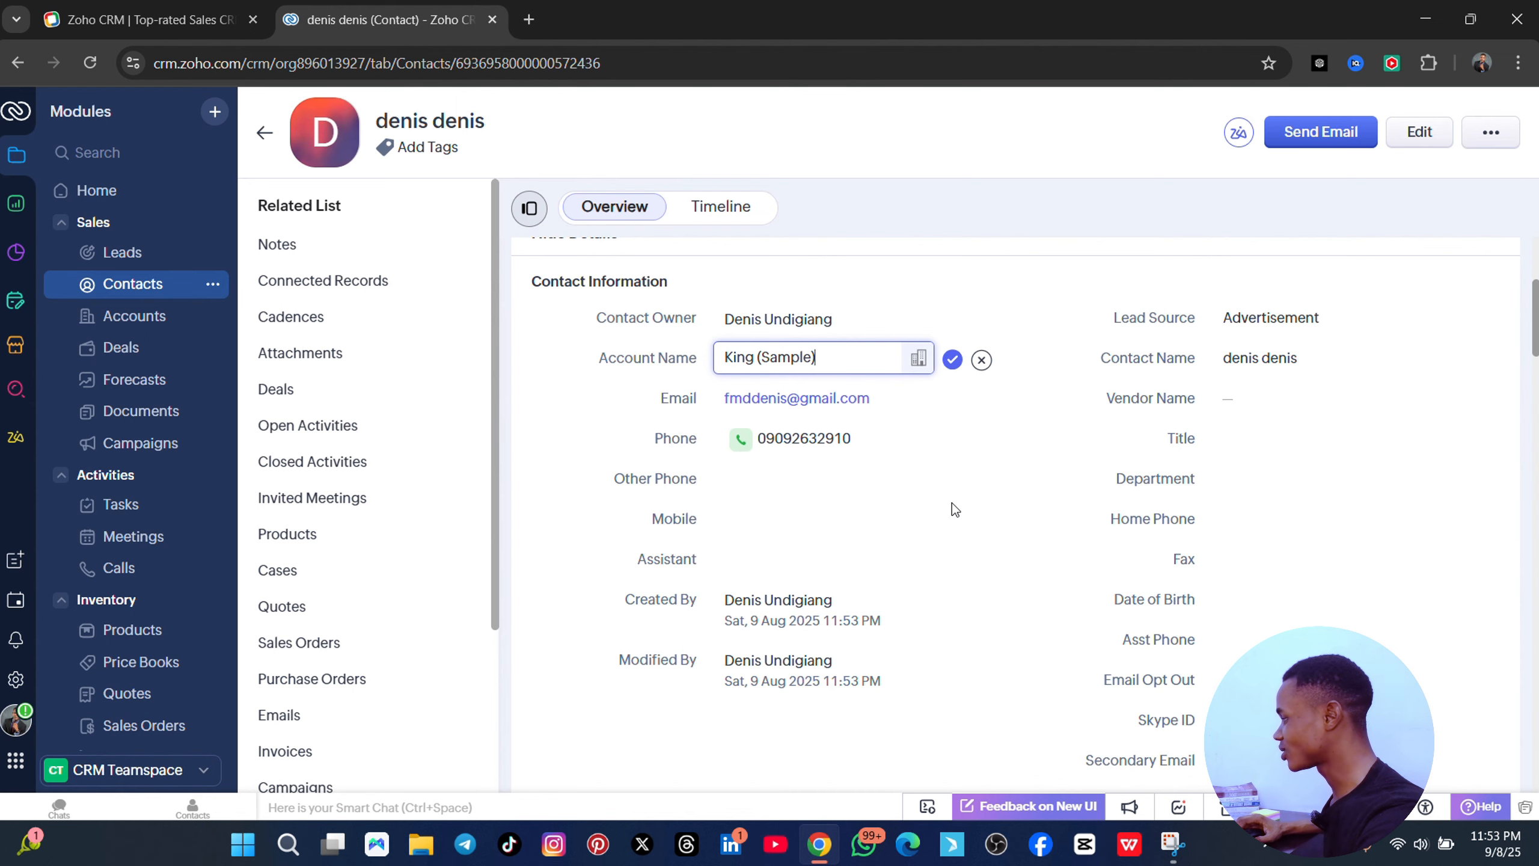
scroll(952, 503, "down", 4)
scroll(936, 529, "down", 15)
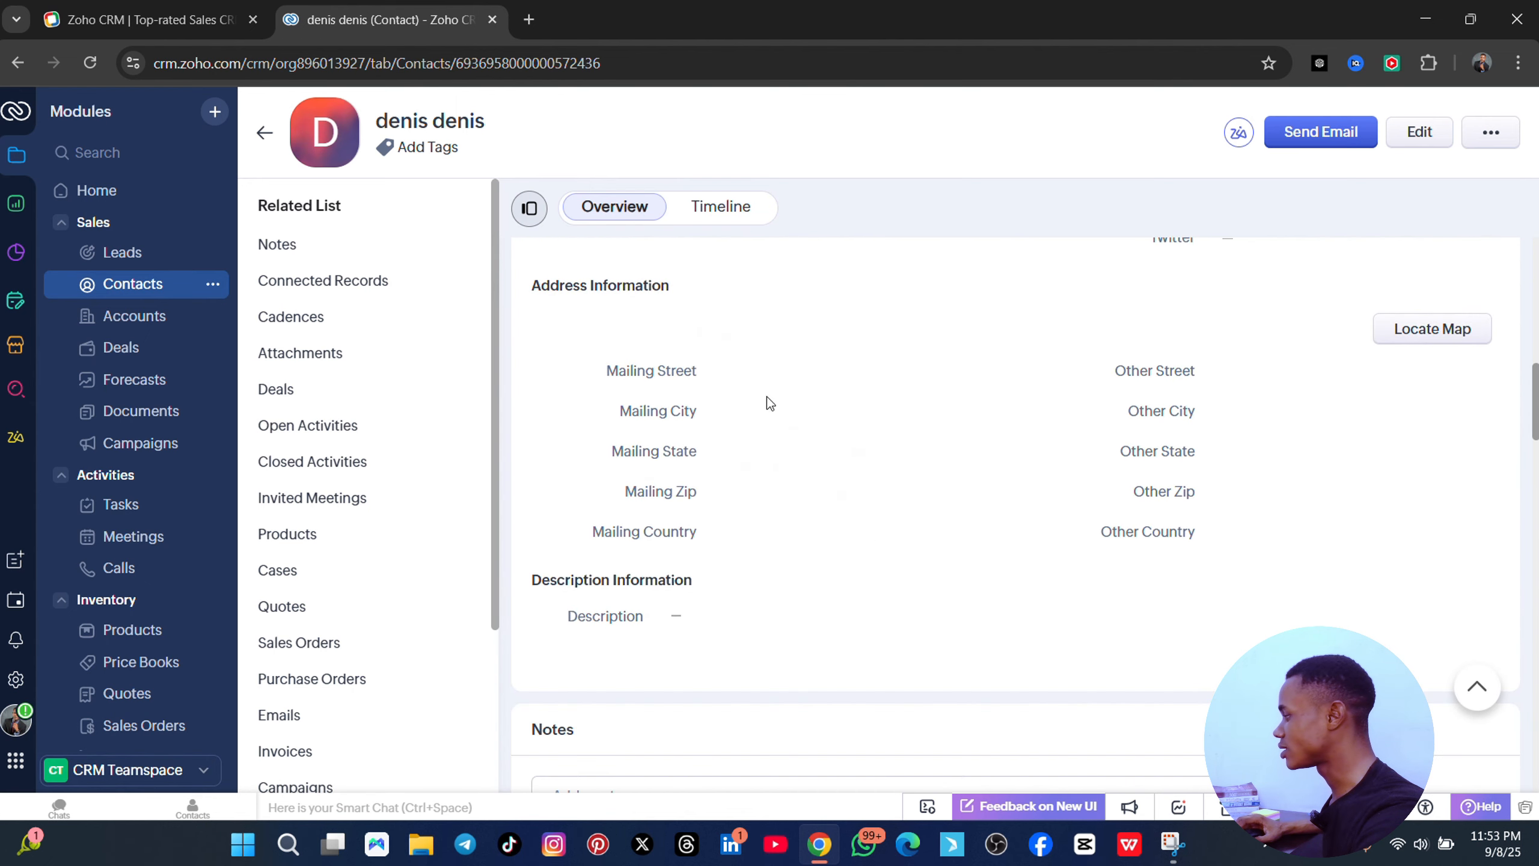
scroll(800, 466, "down", 15)
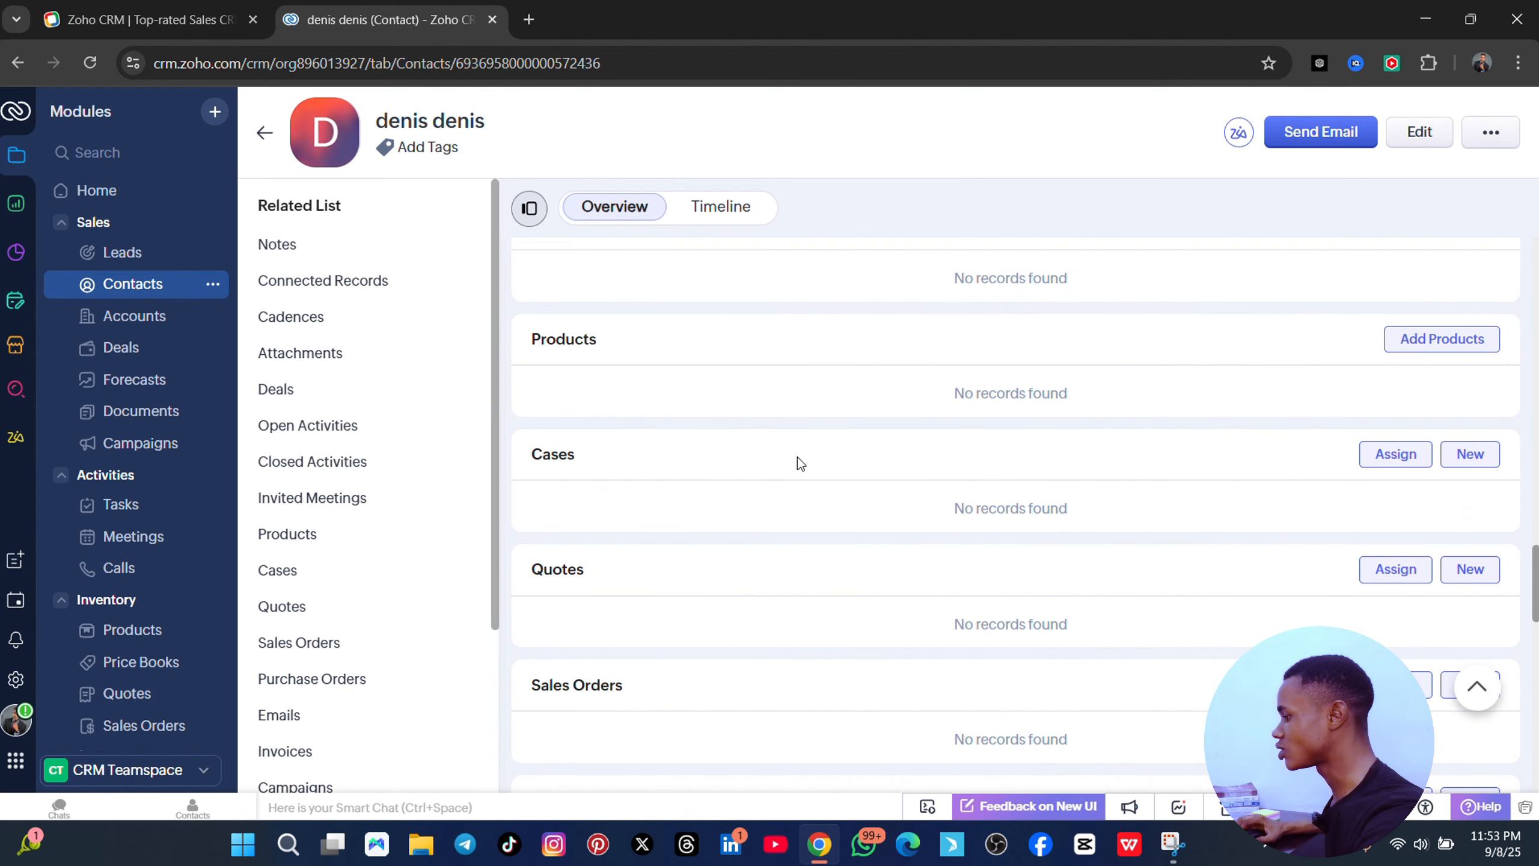
scroll(742, 379, "up", 7)
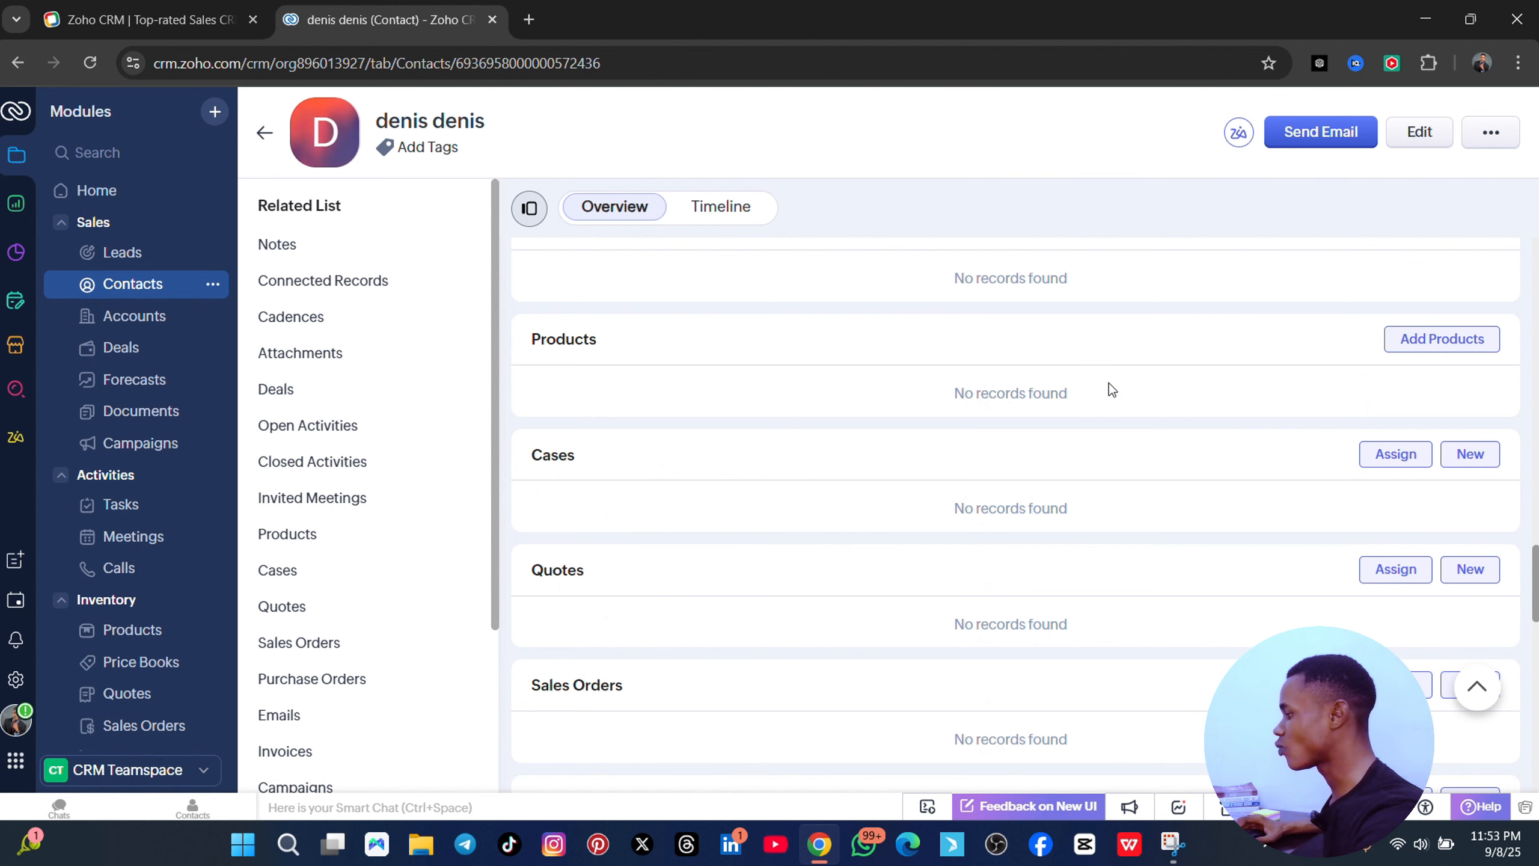
scroll(1042, 334, "up", 10)
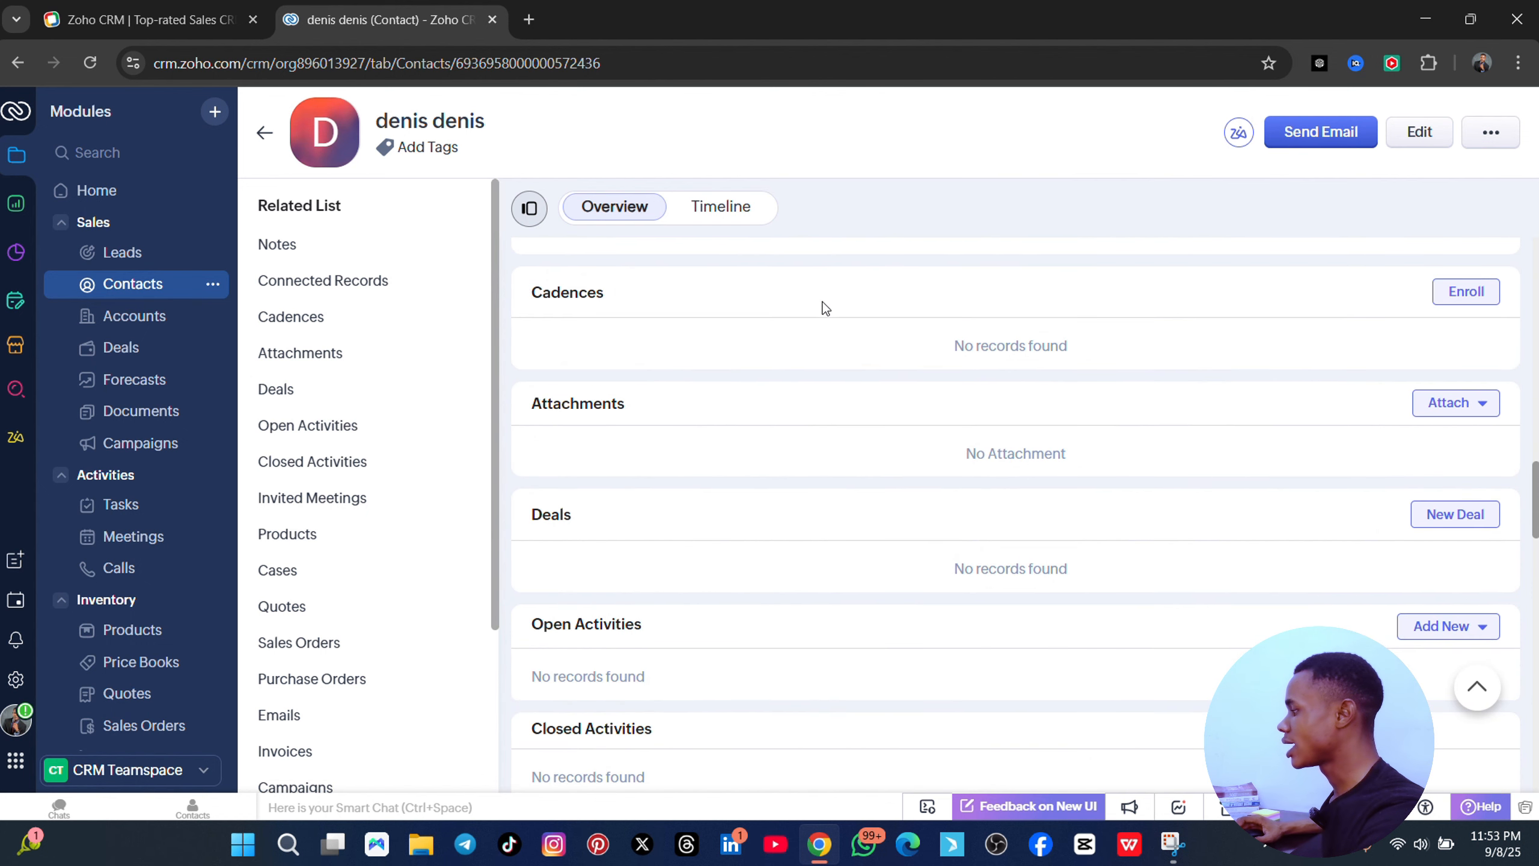
scroll(825, 307, "up", 5)
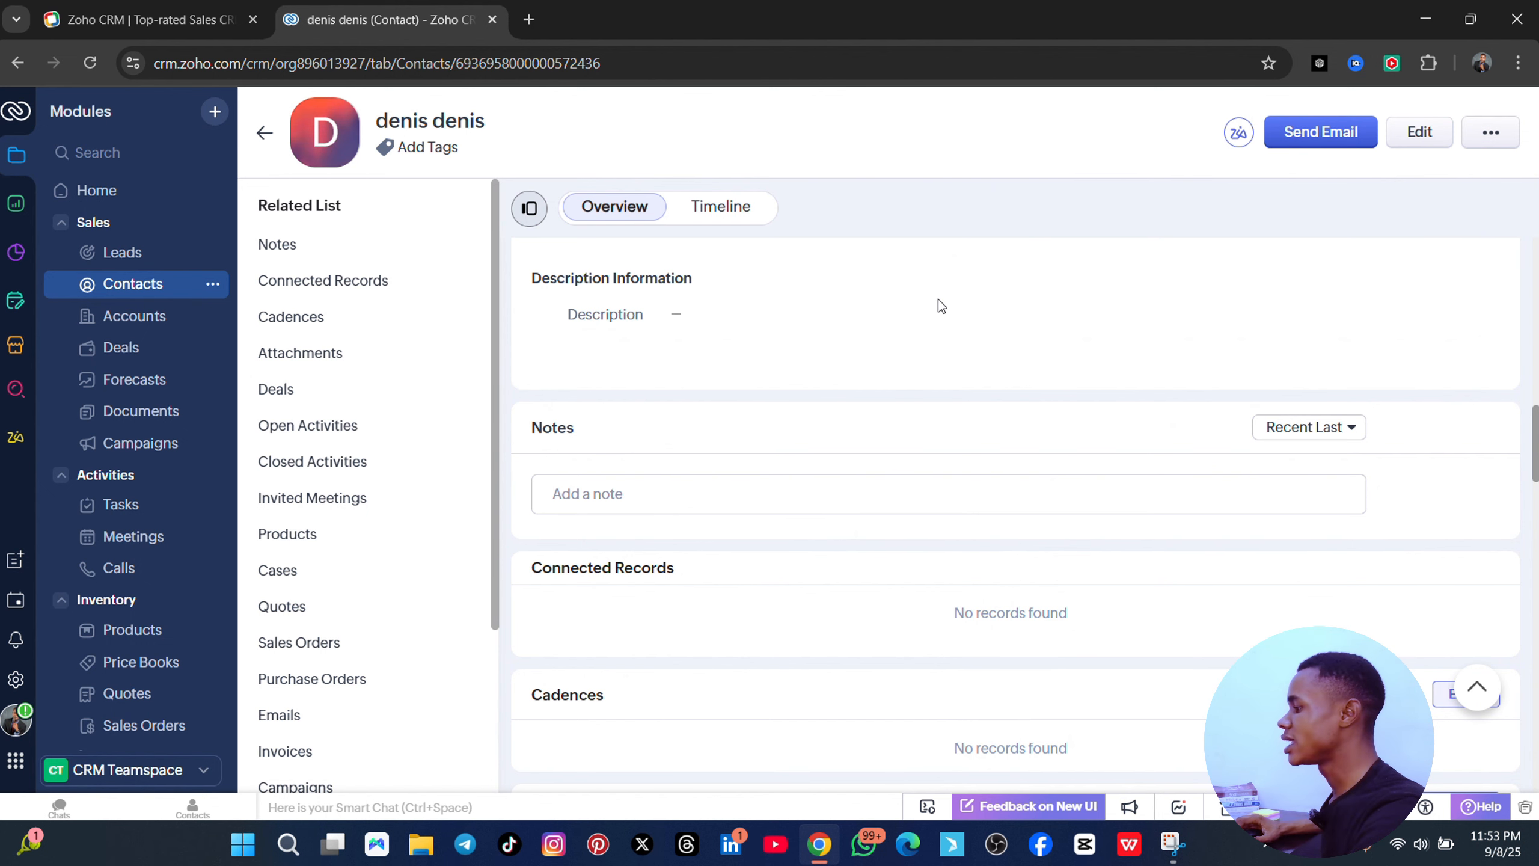
scroll(938, 299, "up", 10)
scroll(926, 308, "up", 2)
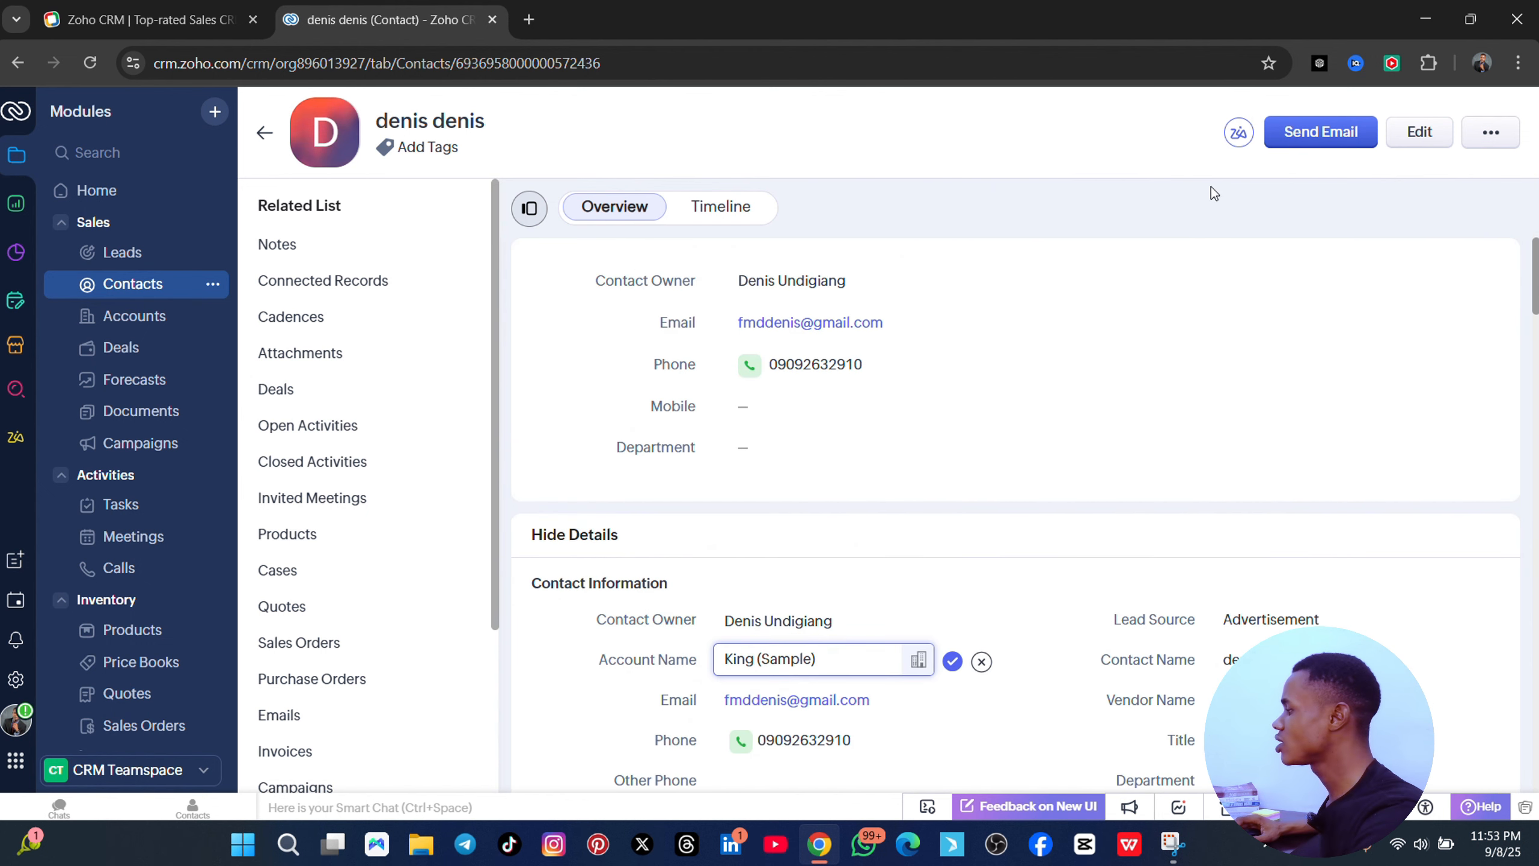
- Start an email to the contact, add a suggested recipient, then close it as a draft
left_click(1307, 133)
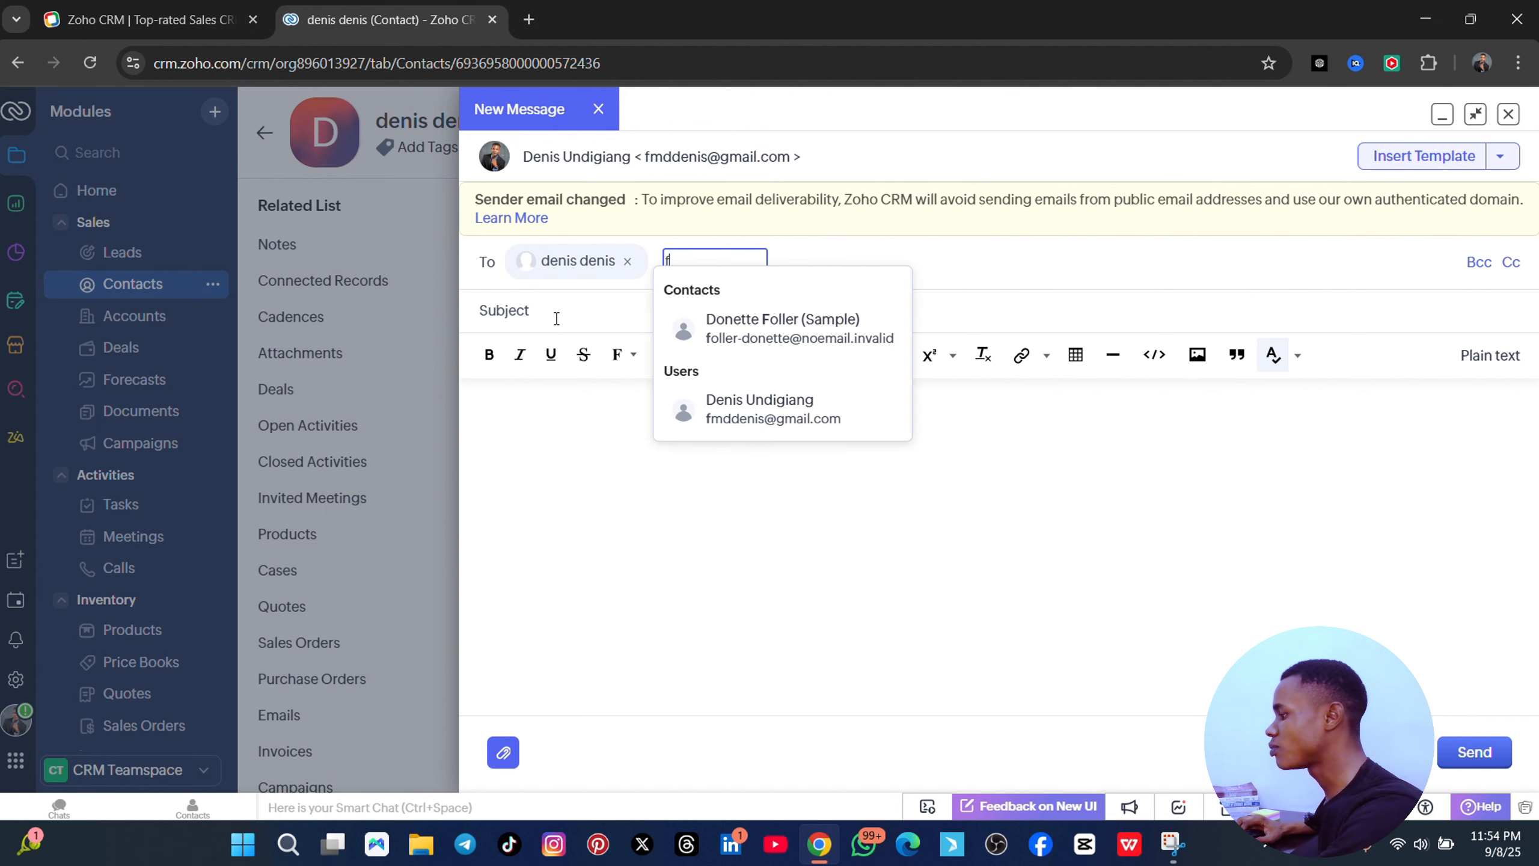
left_click(685, 403)
left_click(548, 417)
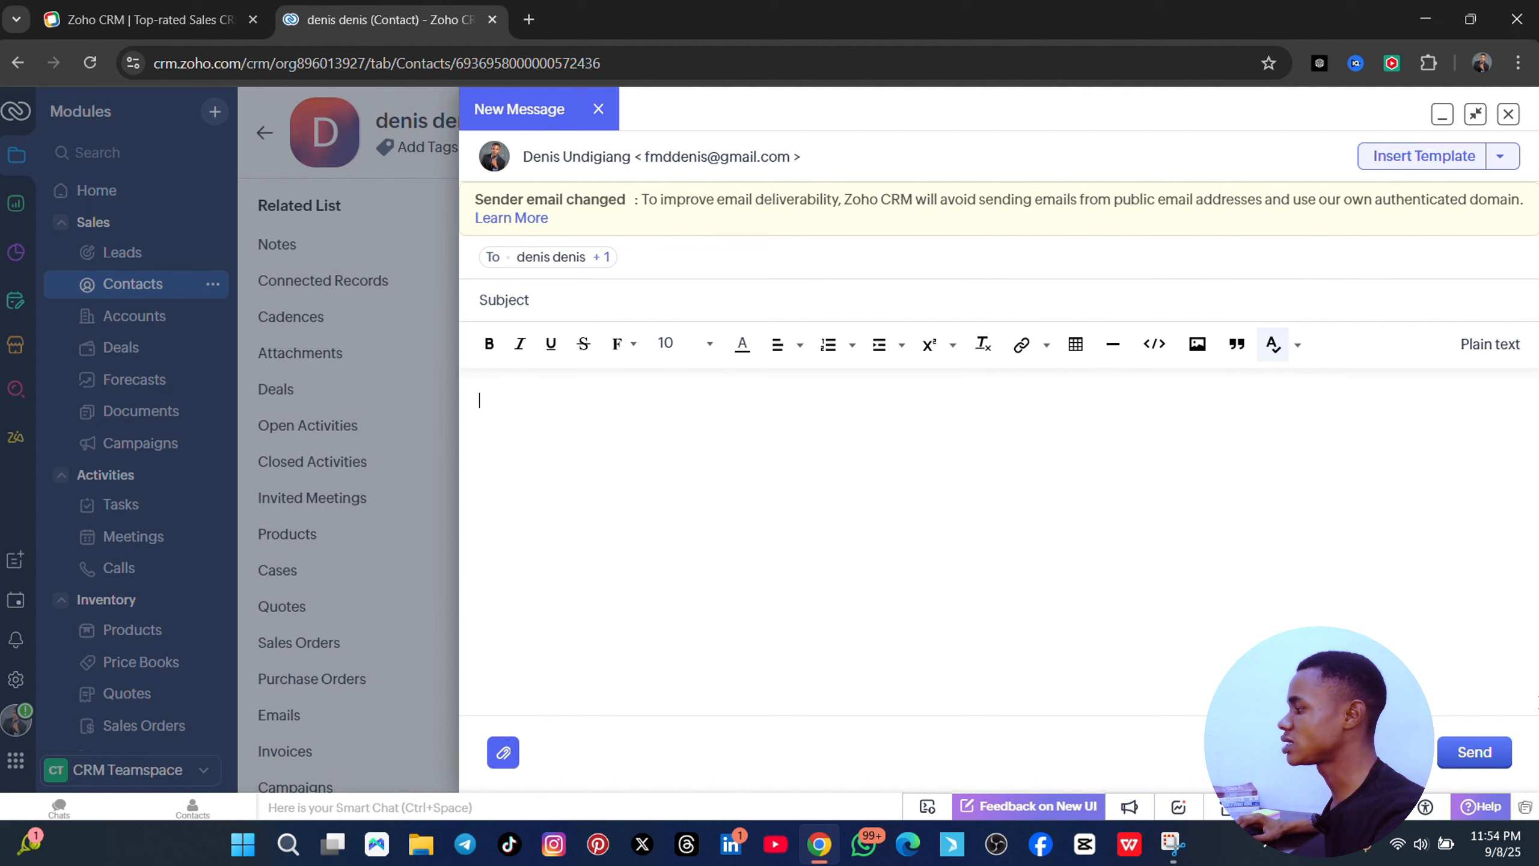
left_click(1504, 117)
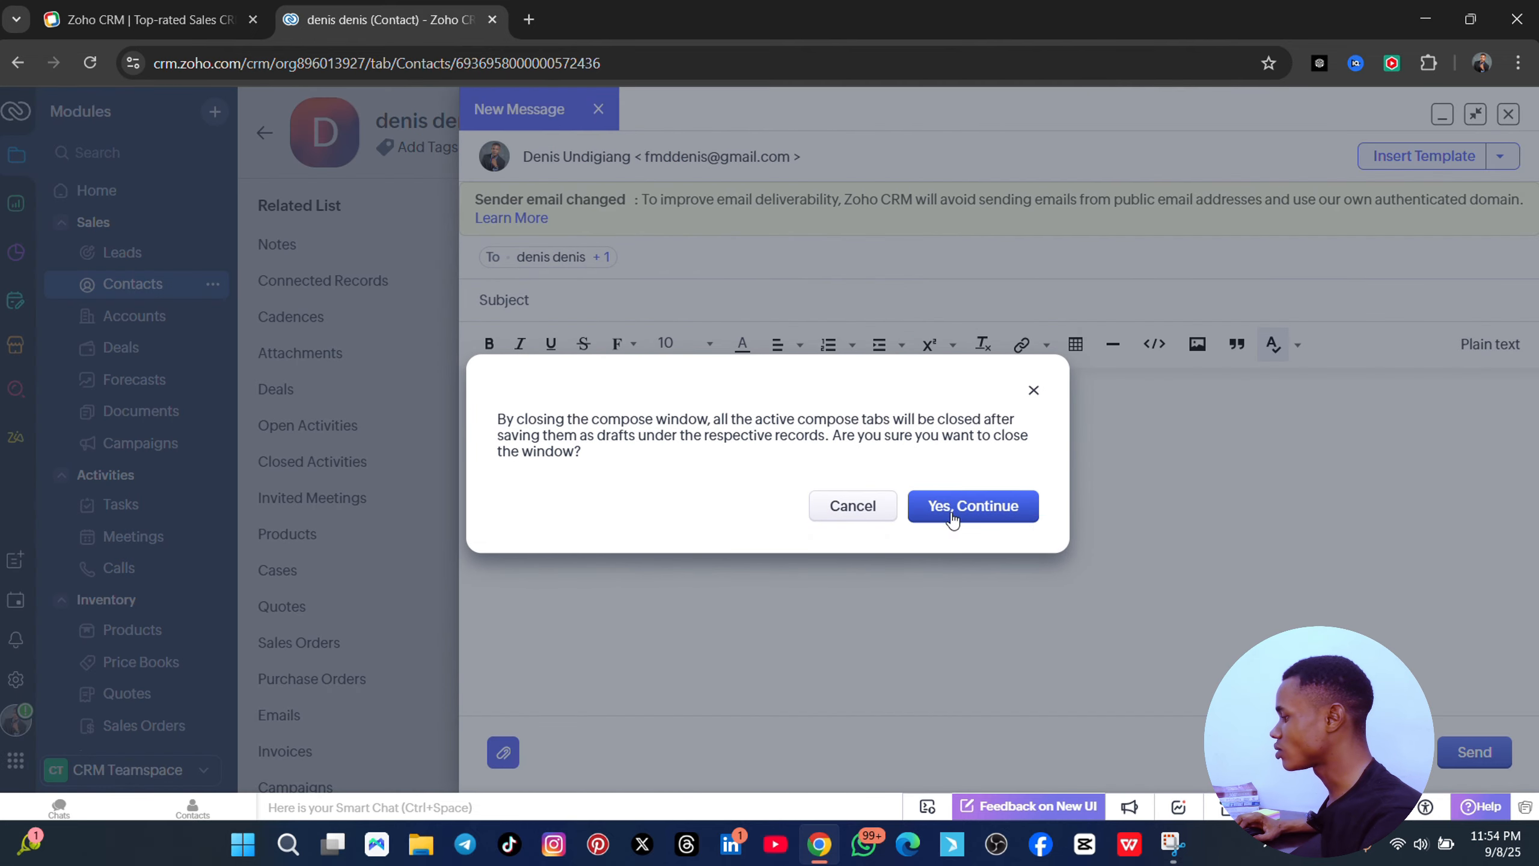
left_click(961, 509)
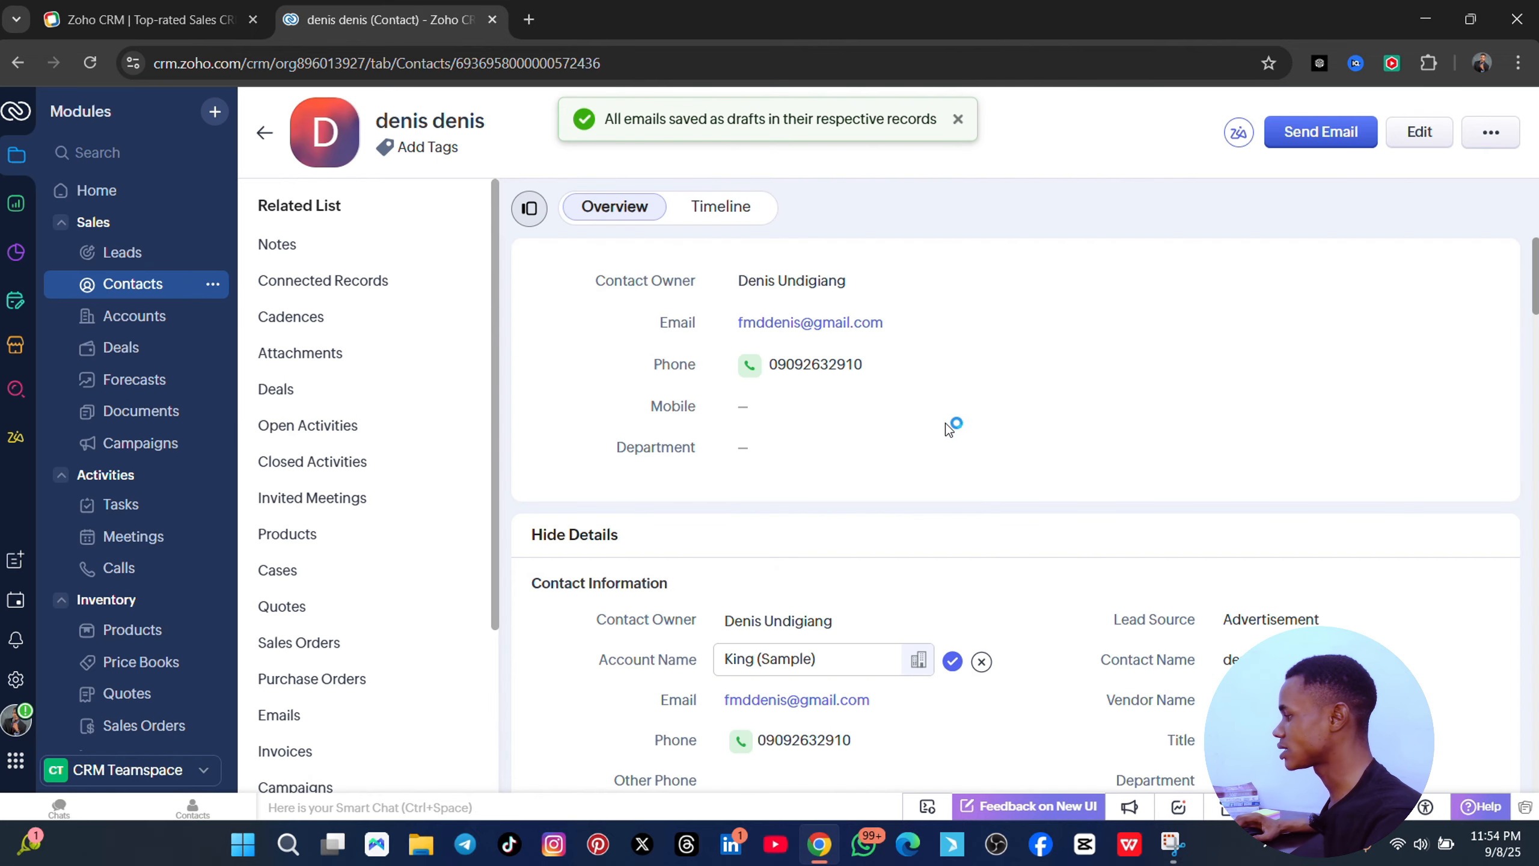
- From the Notes related list, save the note 'respond back witrth the show size' on the contact
scroll(419, 429, "down", 2)
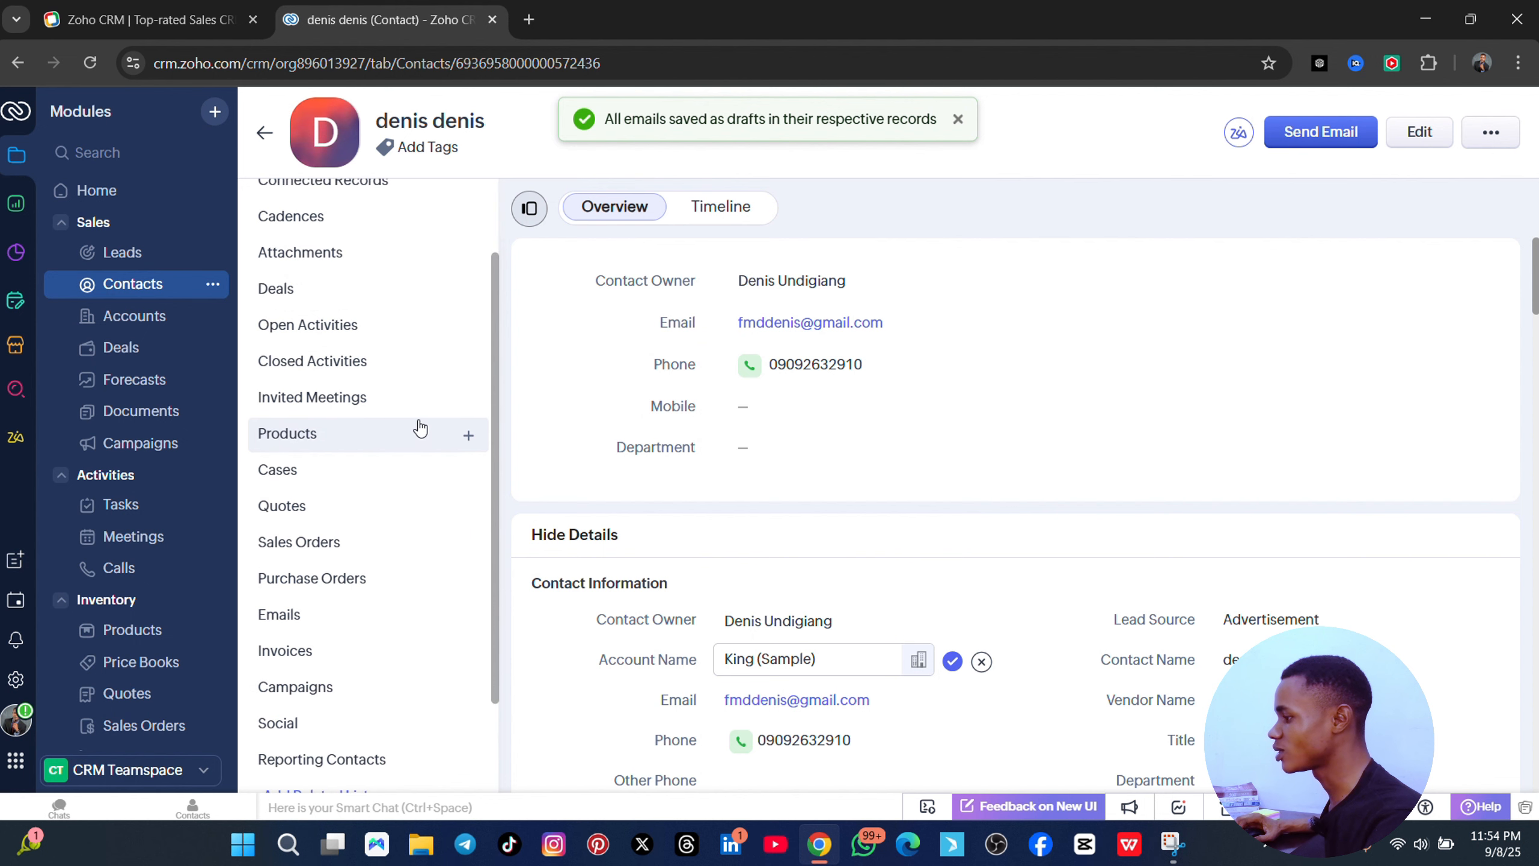
scroll(944, 423, "down", 2)
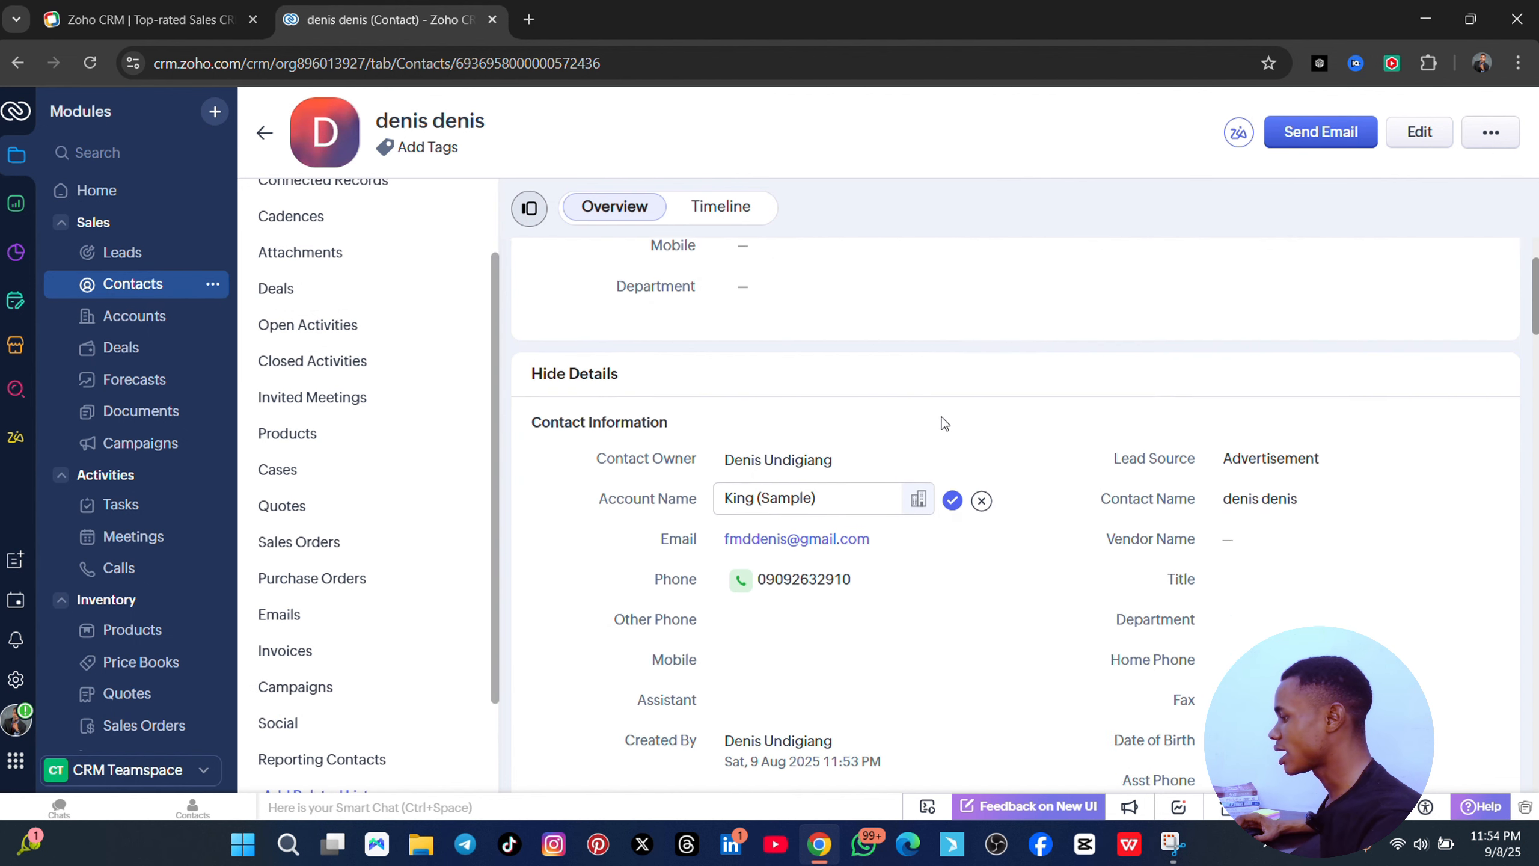
scroll(944, 423, "down", 4)
scroll(364, 285, "up", 2)
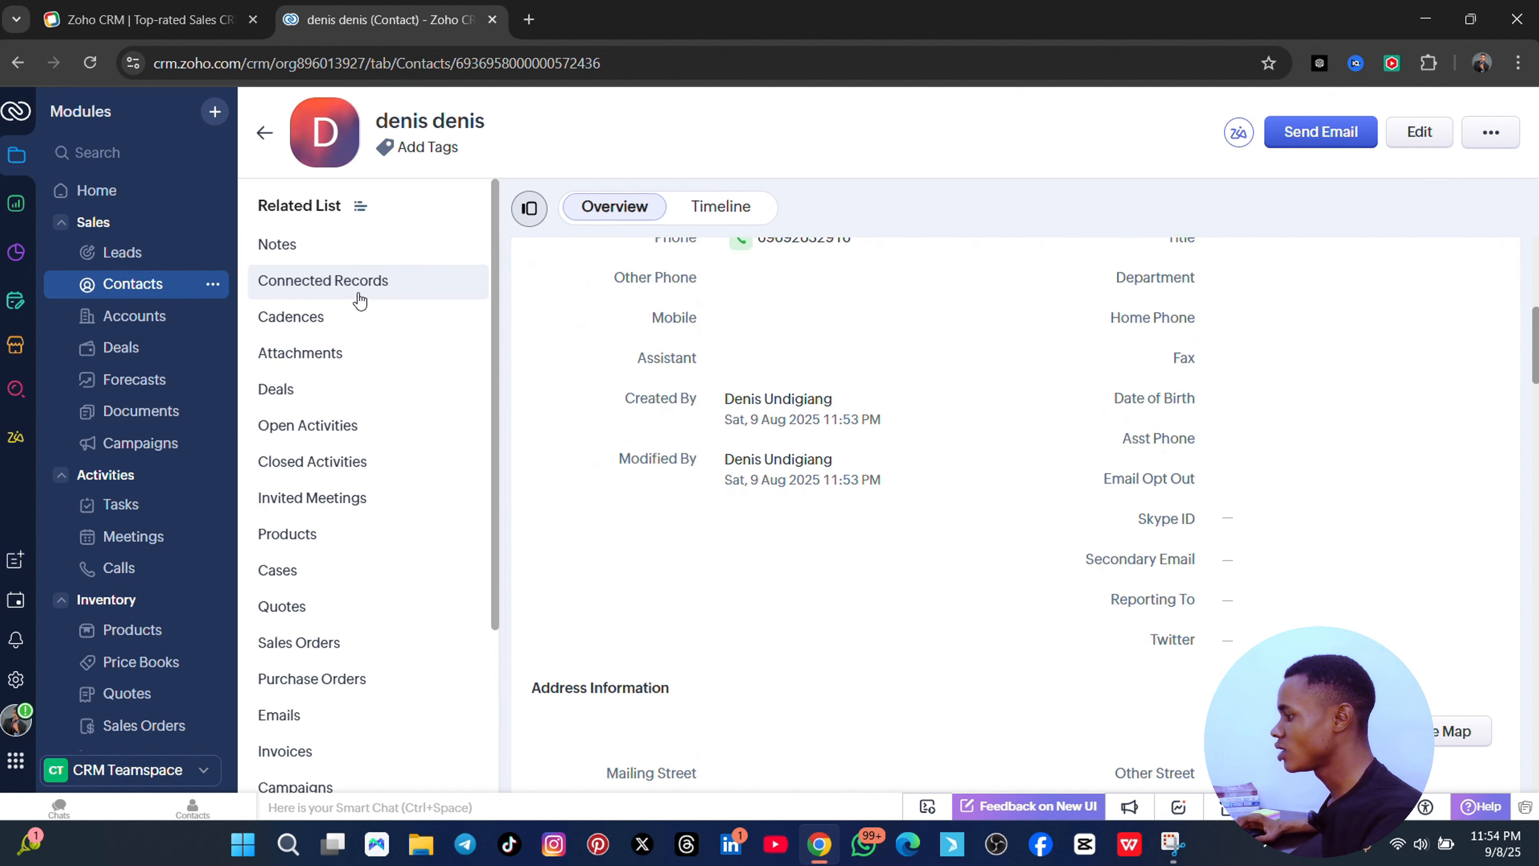
left_click(305, 254)
left_click(585, 338)
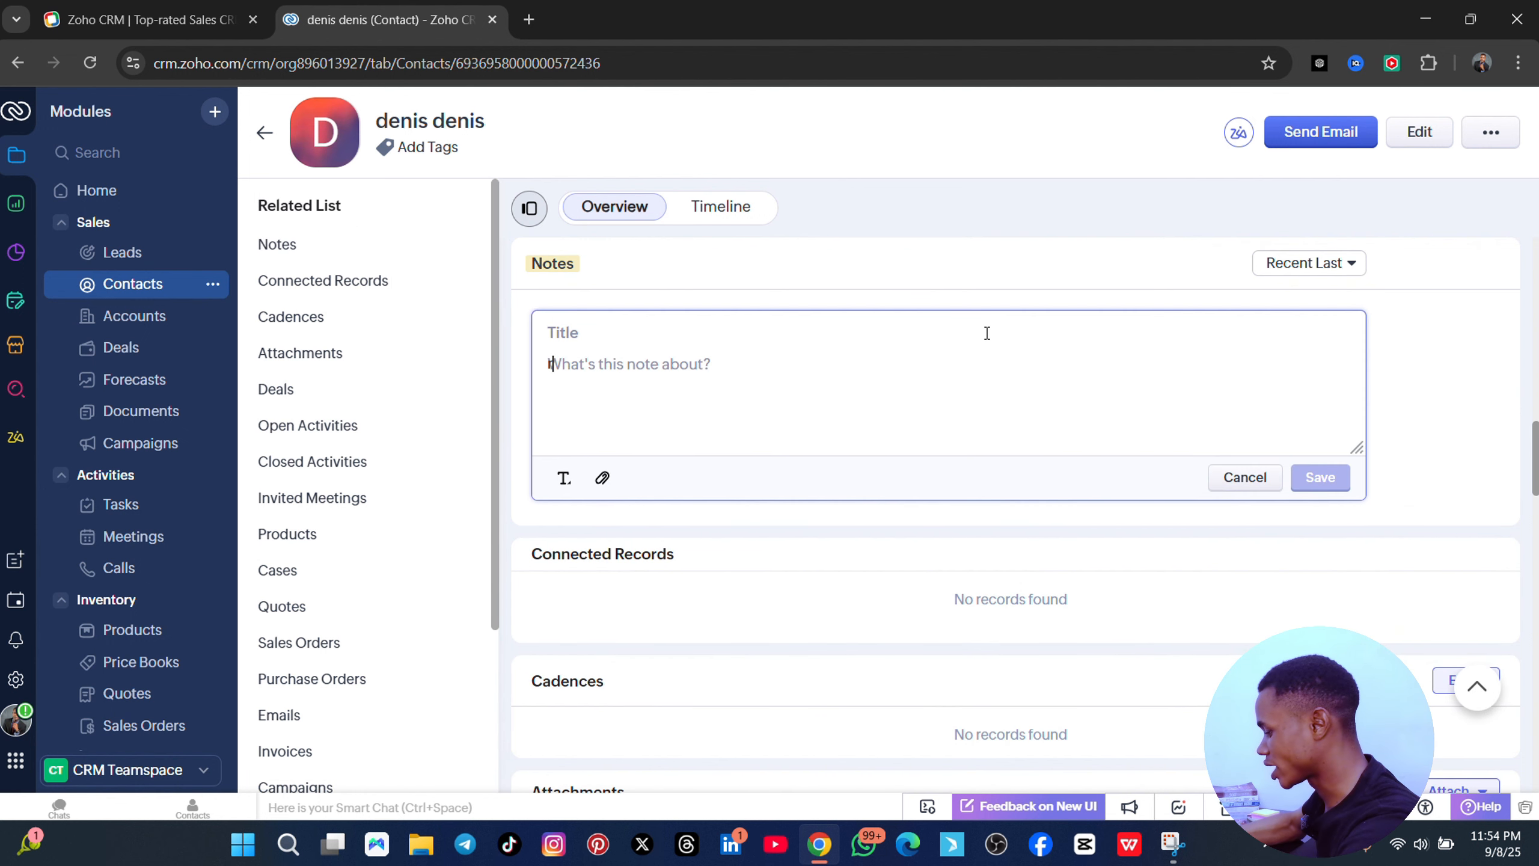
type("respond back witr")
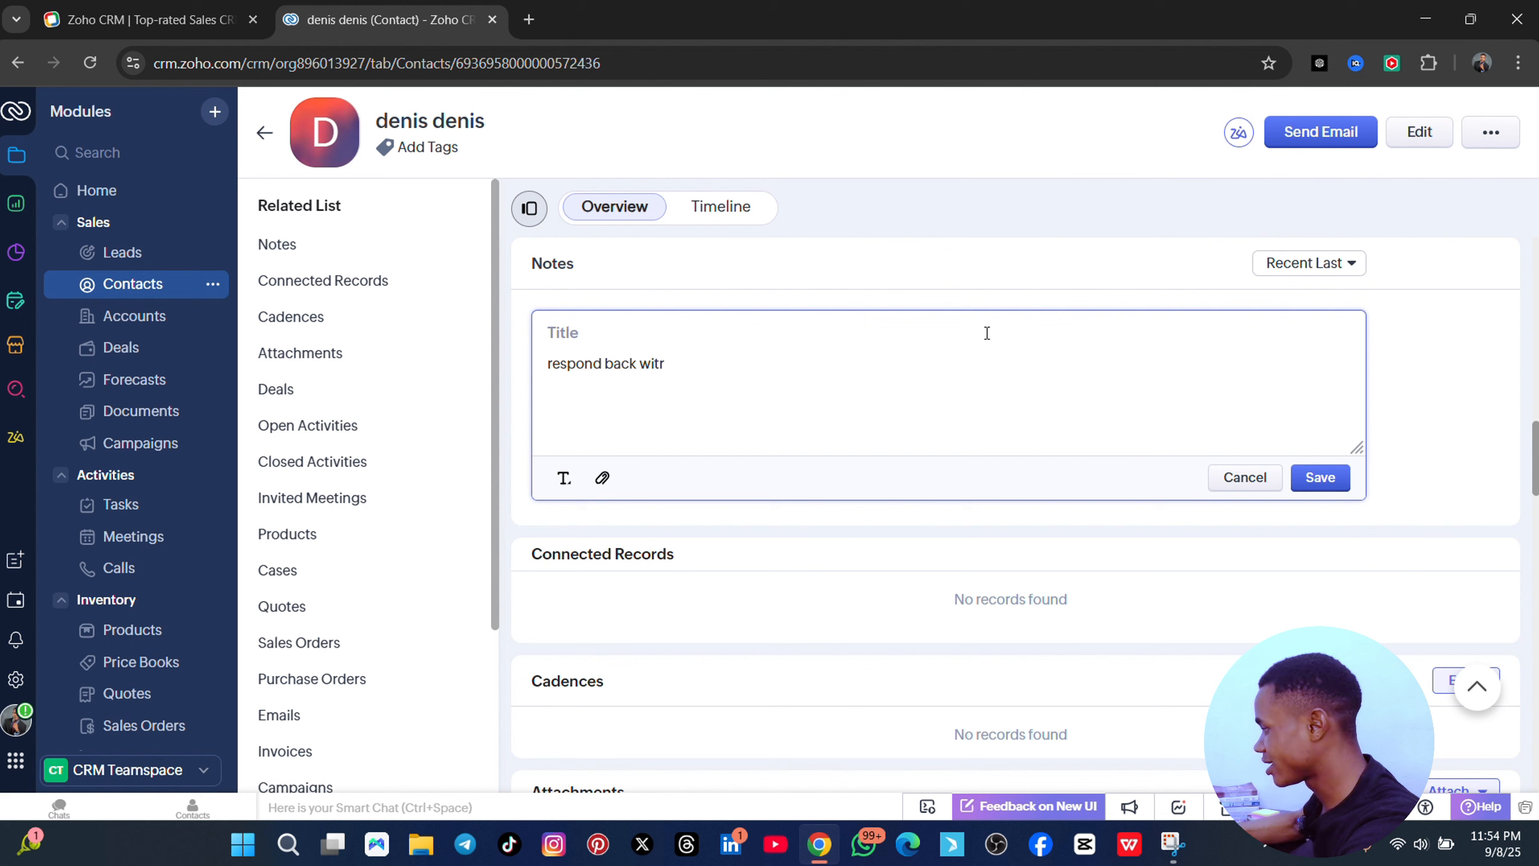
key("BackSpace")
type("h t")
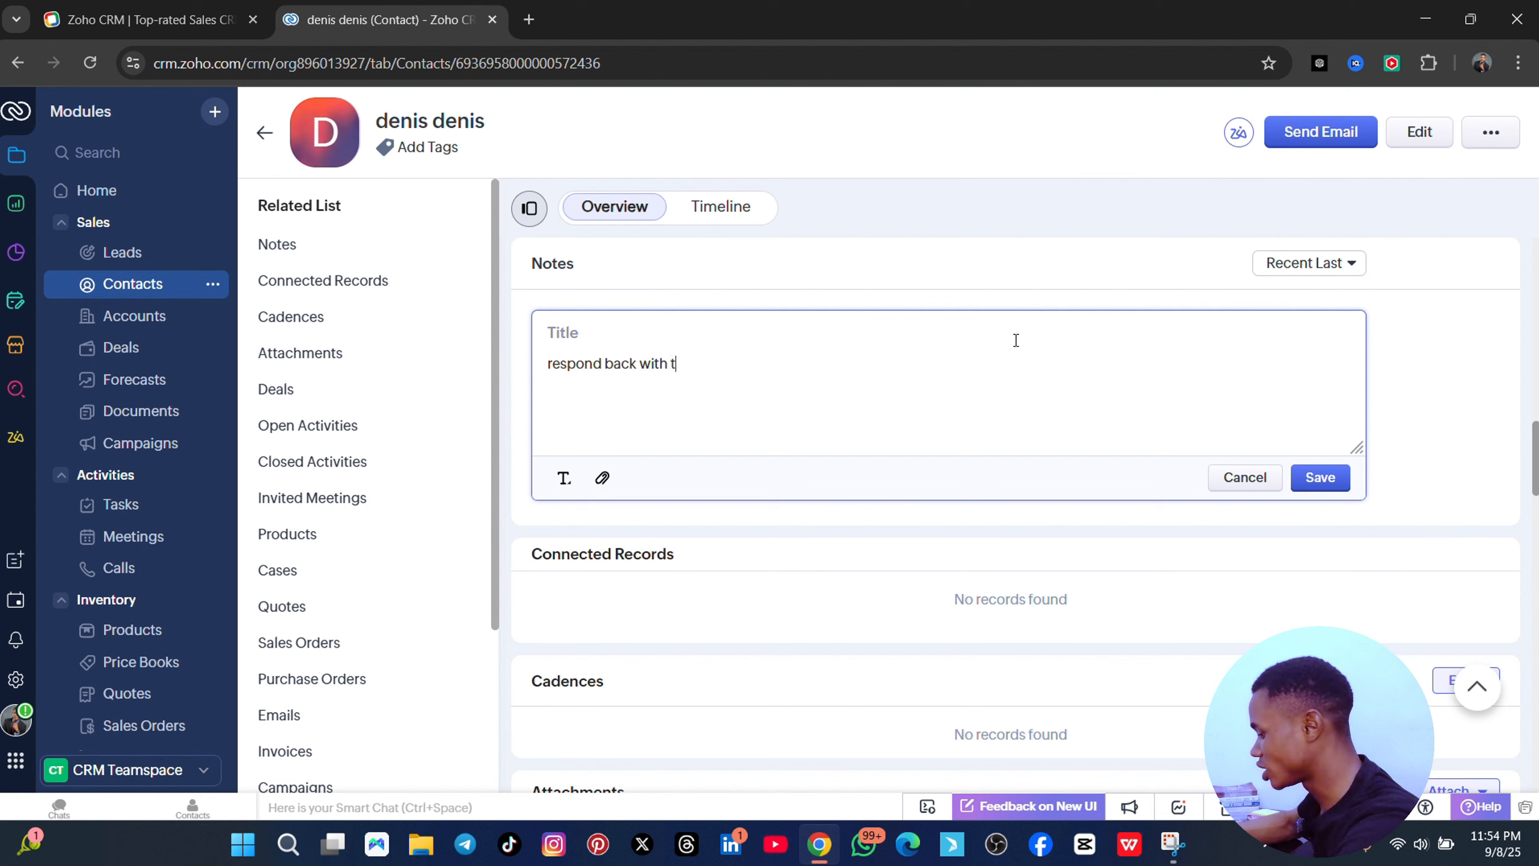
type("he show size")
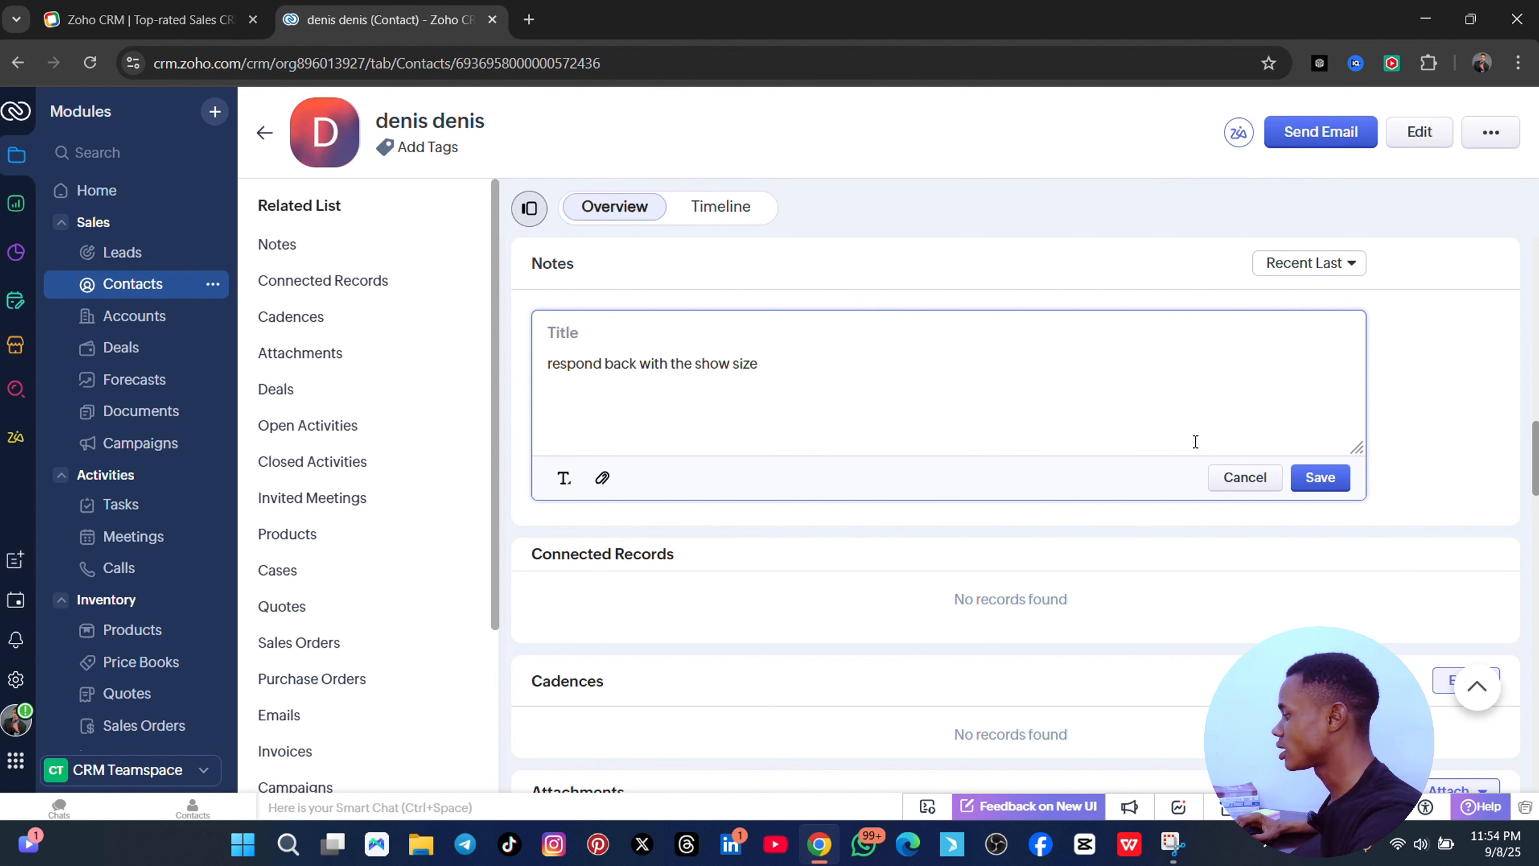
left_click(1319, 478)
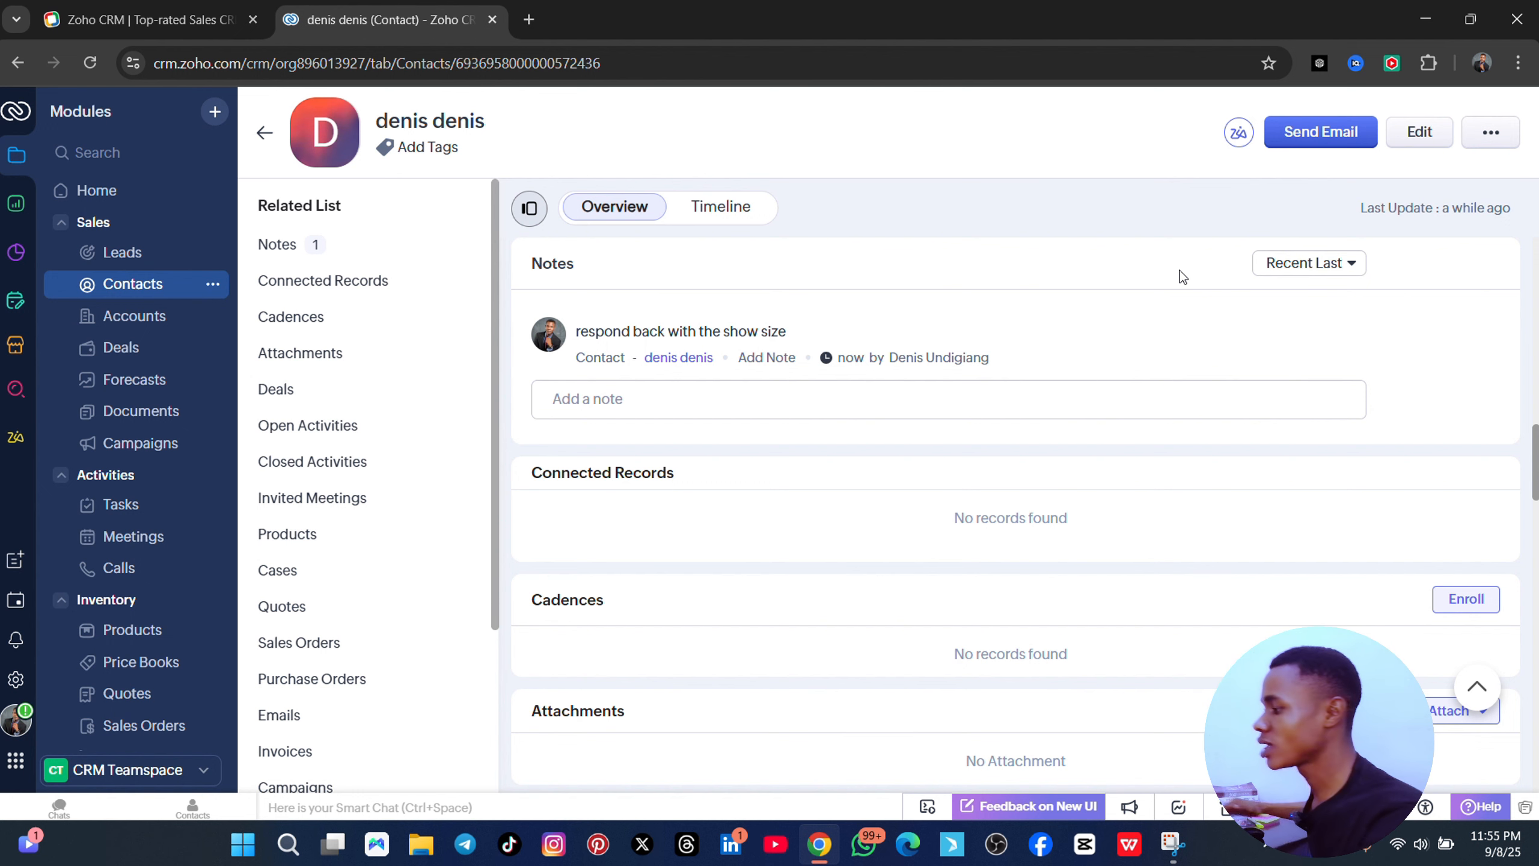
scroll(1014, 519, "down", 6)
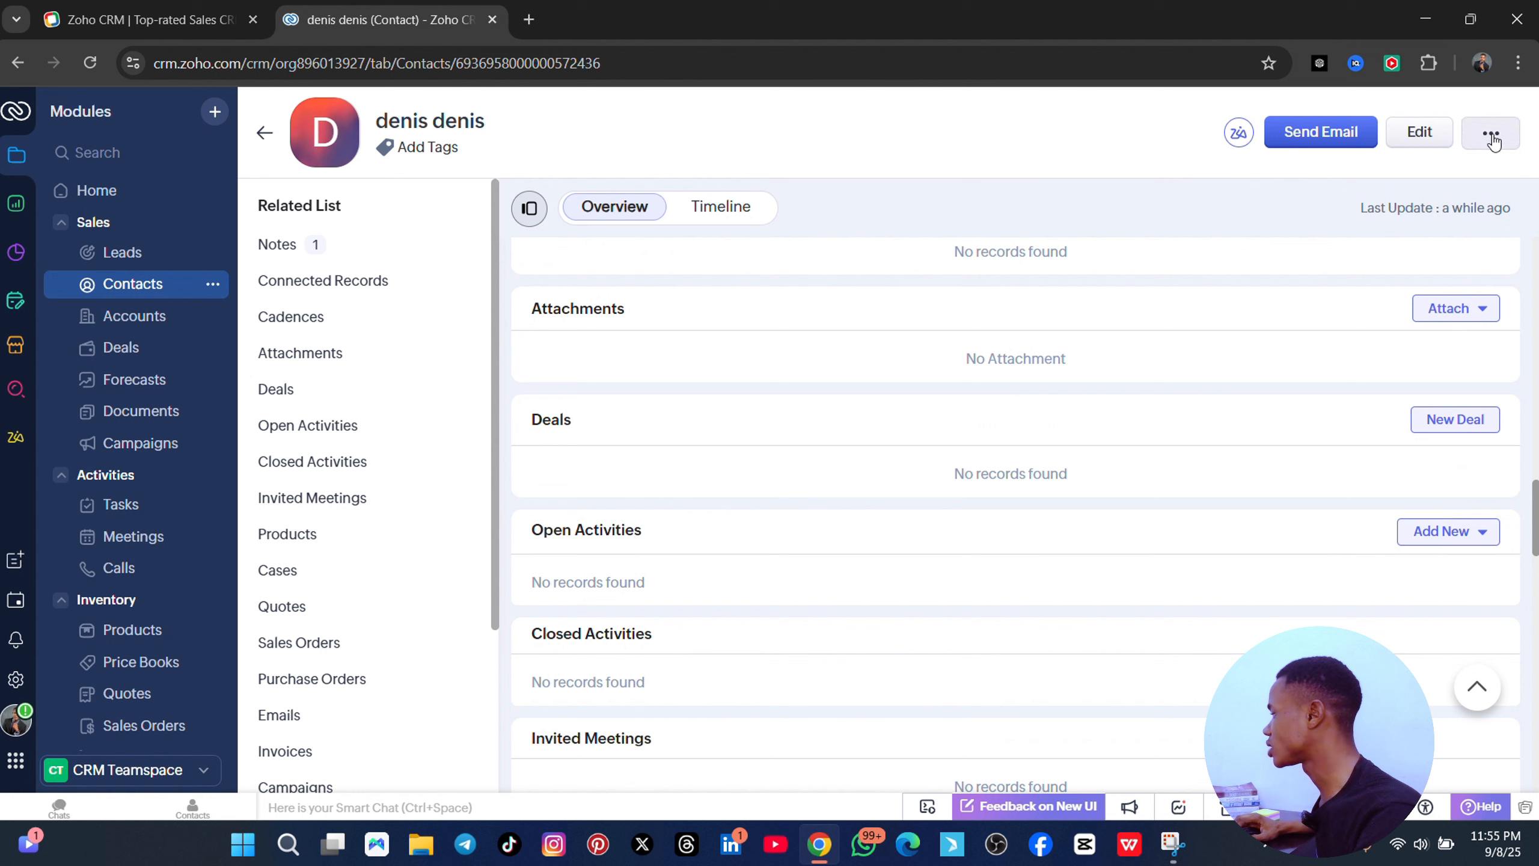
left_click(1490, 132)
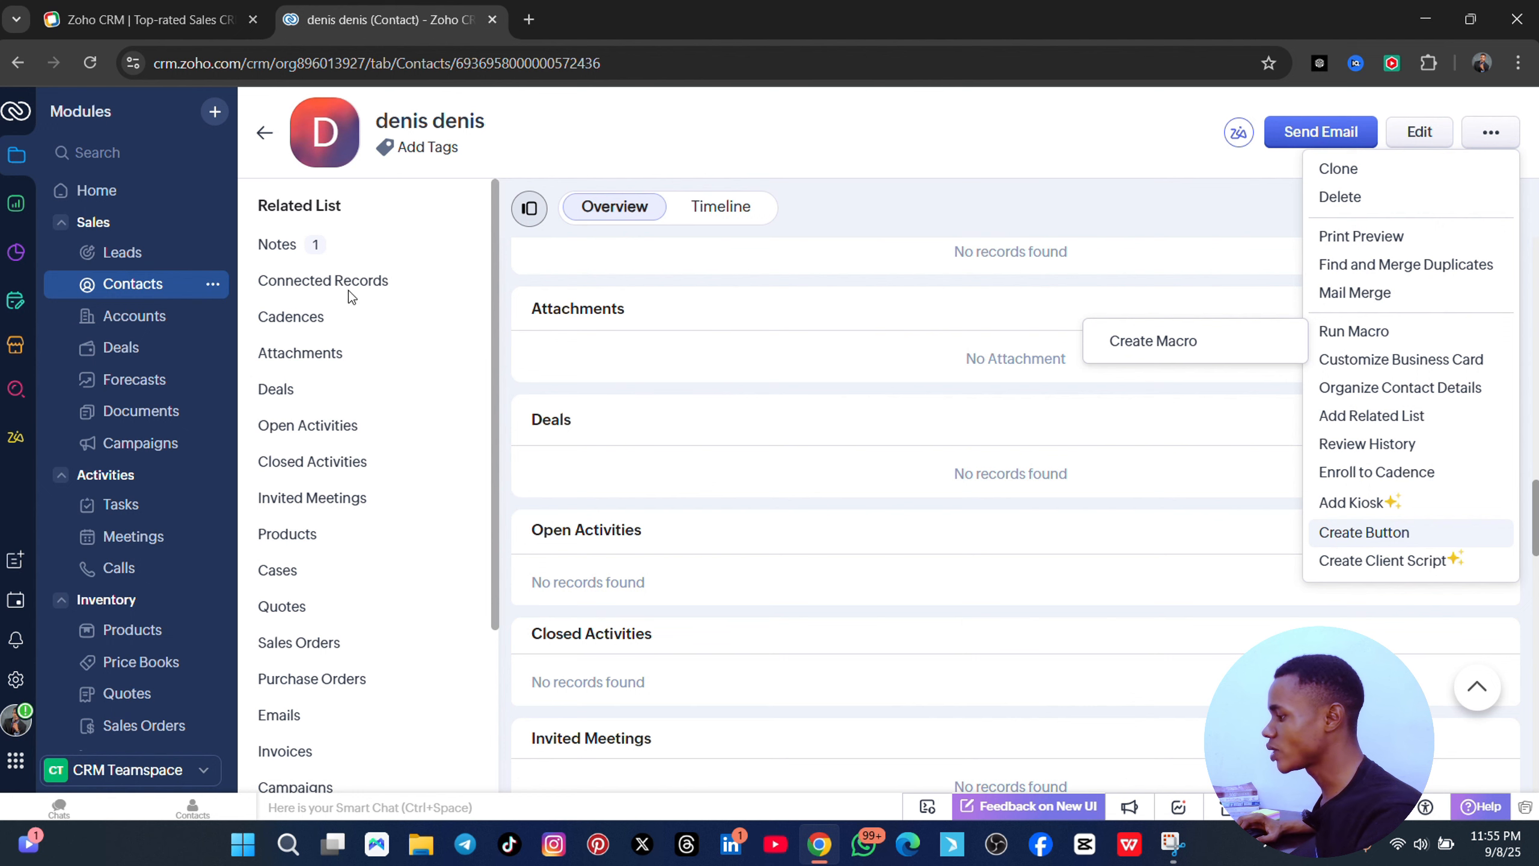
left_click(936, 200)
scroll(883, 248, "down", 10)
scroll(854, 424, "down", 8)
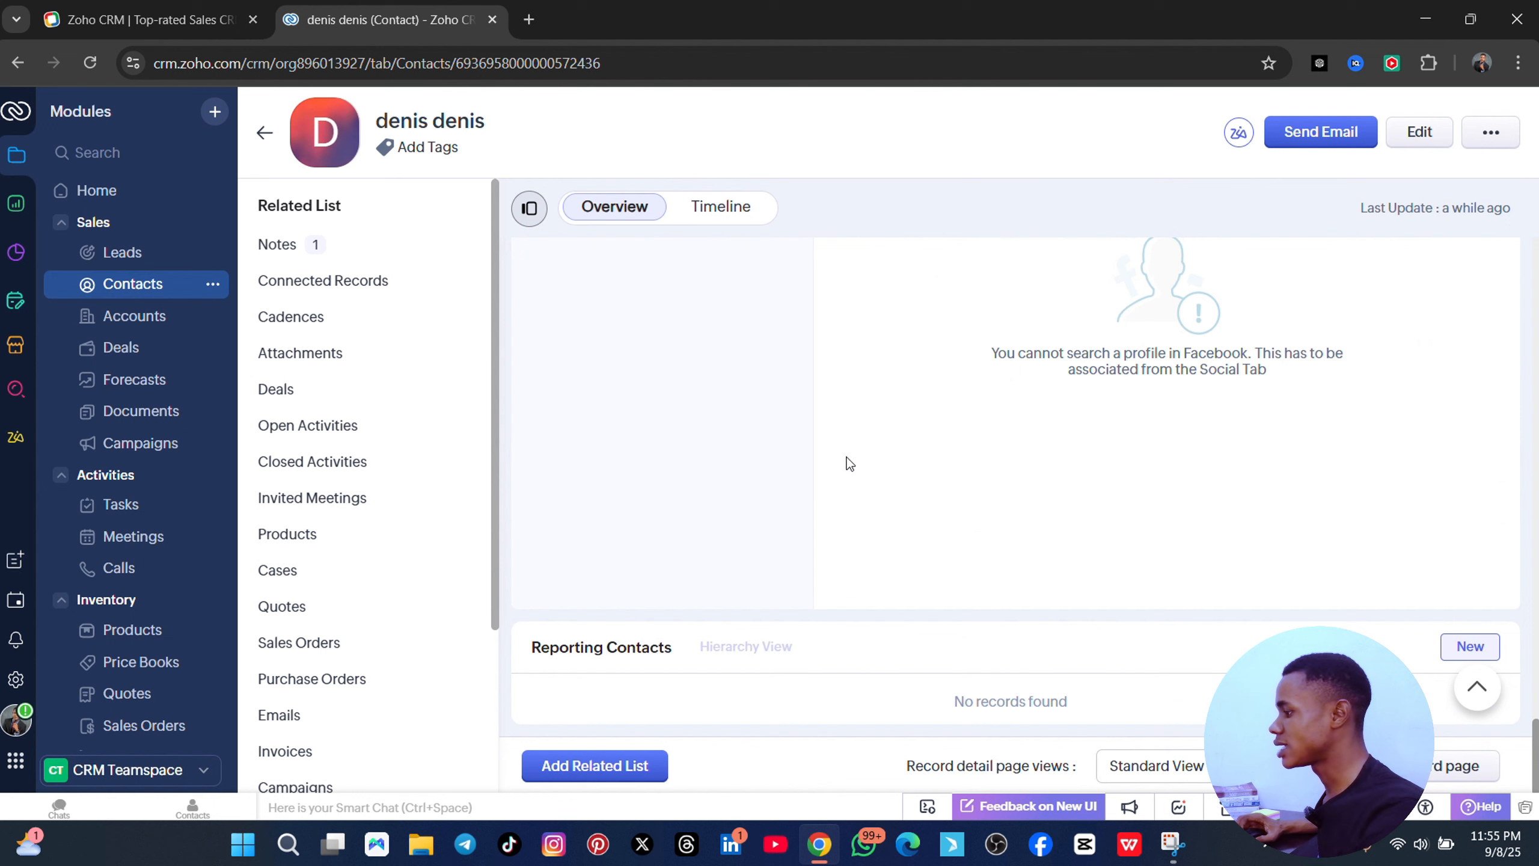
left_click(310, 284)
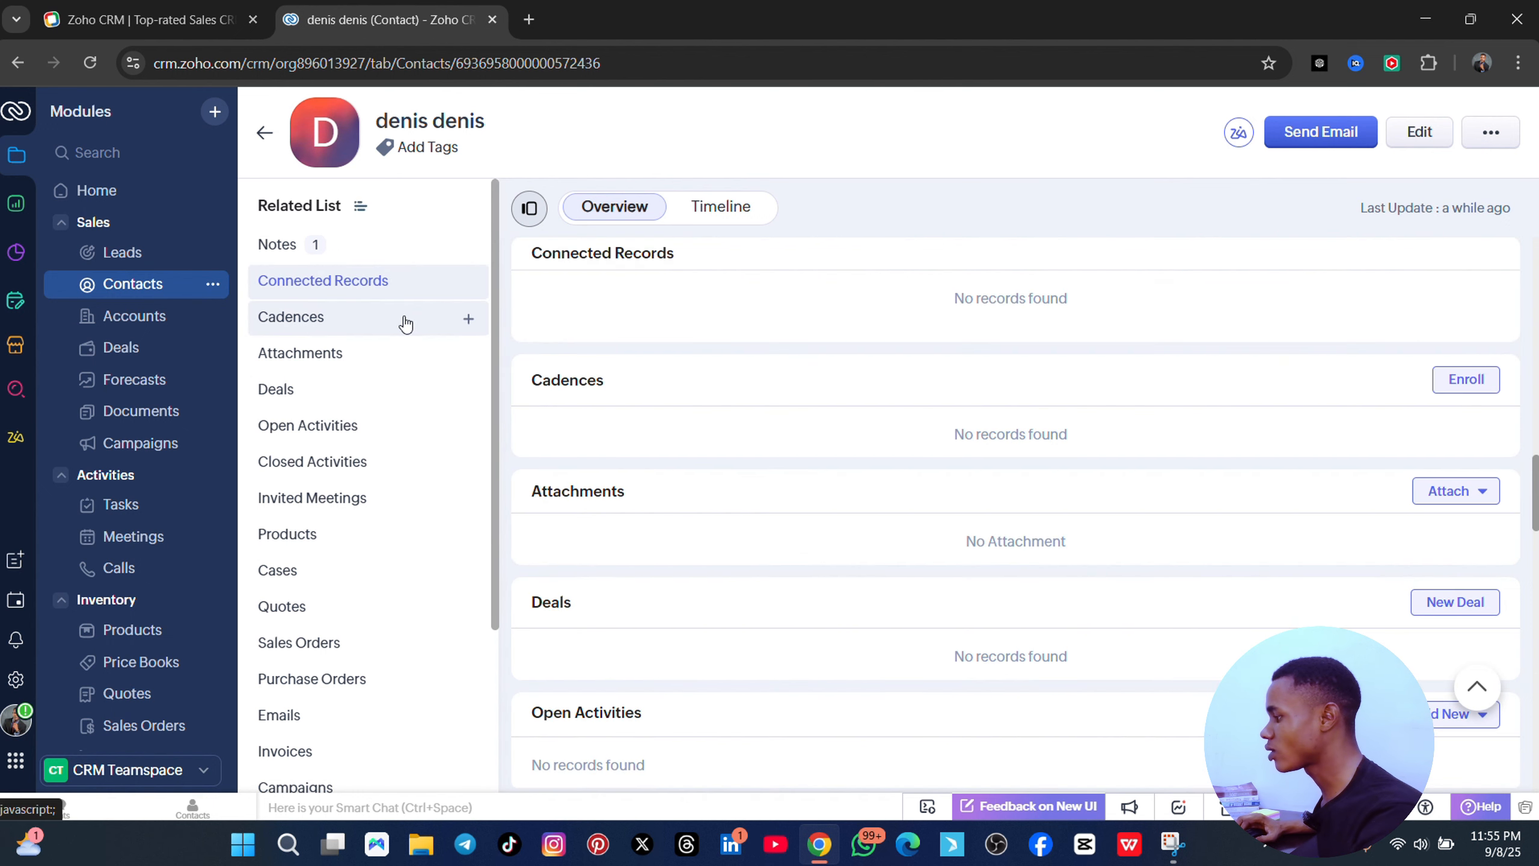
left_click(340, 320)
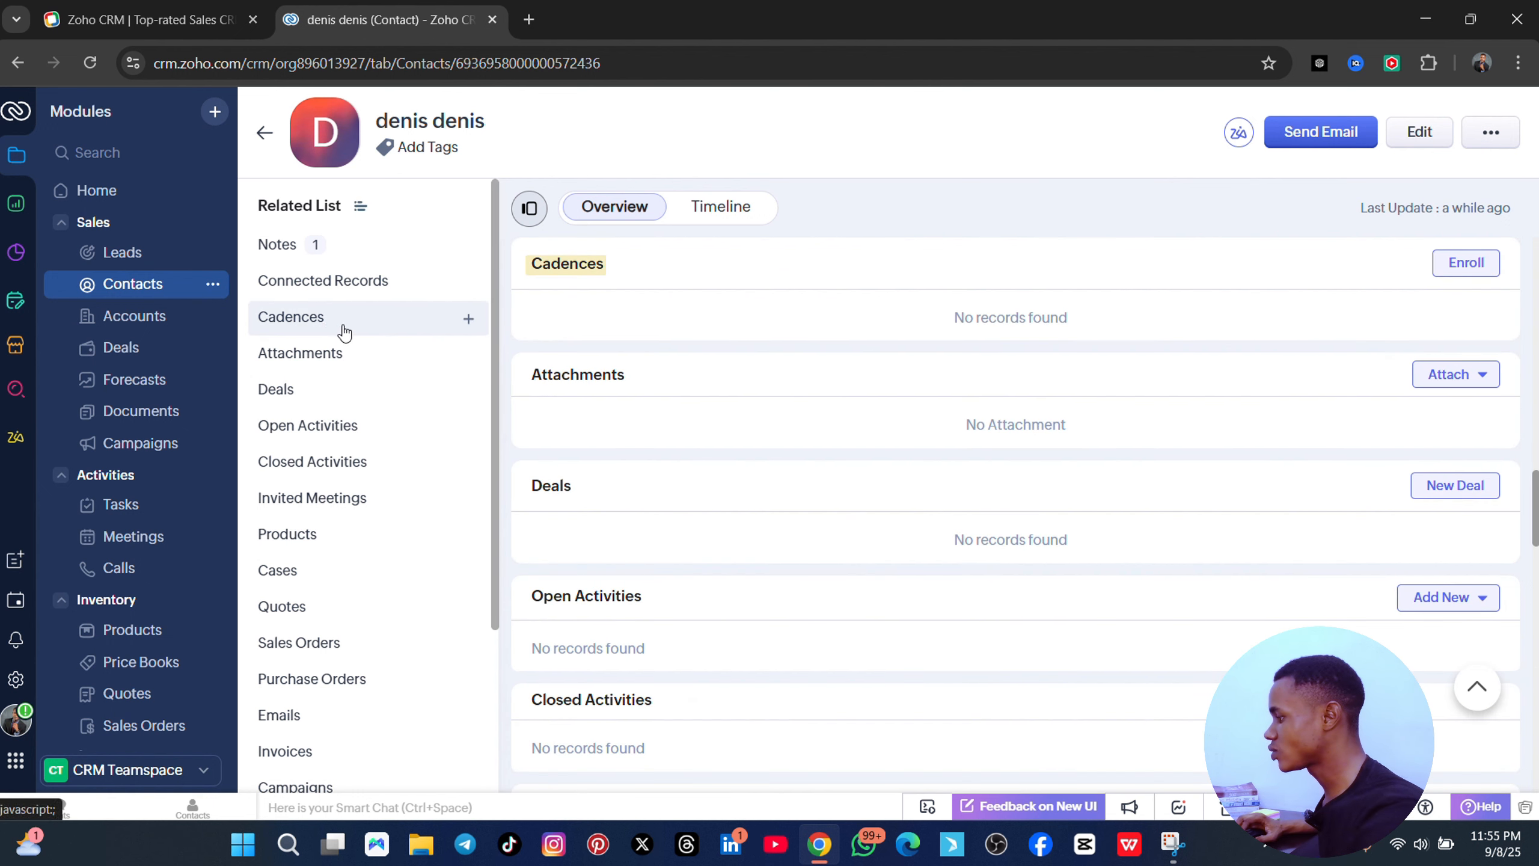
left_click(334, 357)
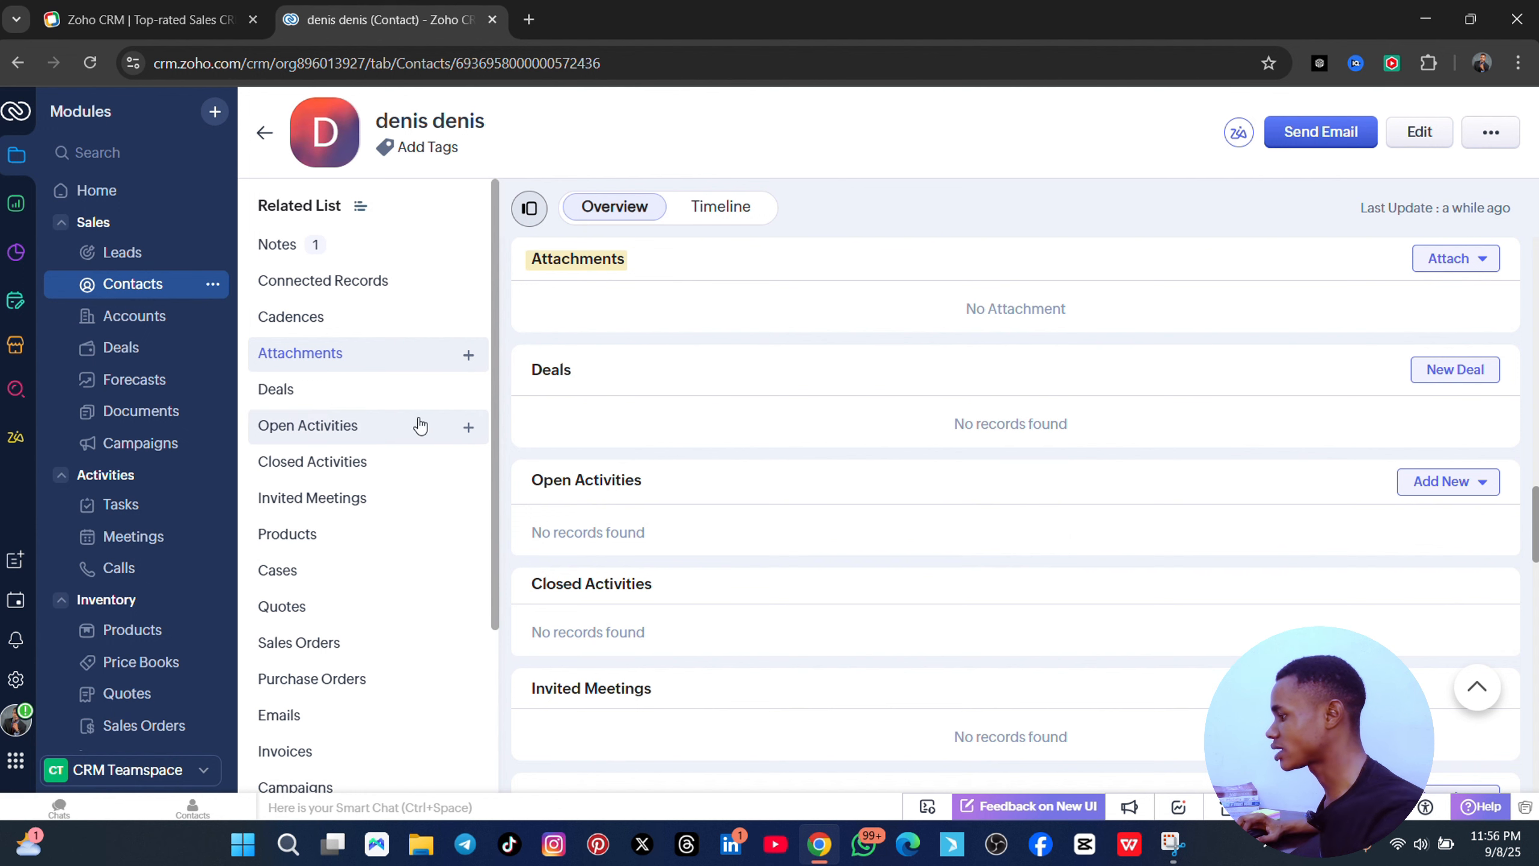
left_click(309, 393)
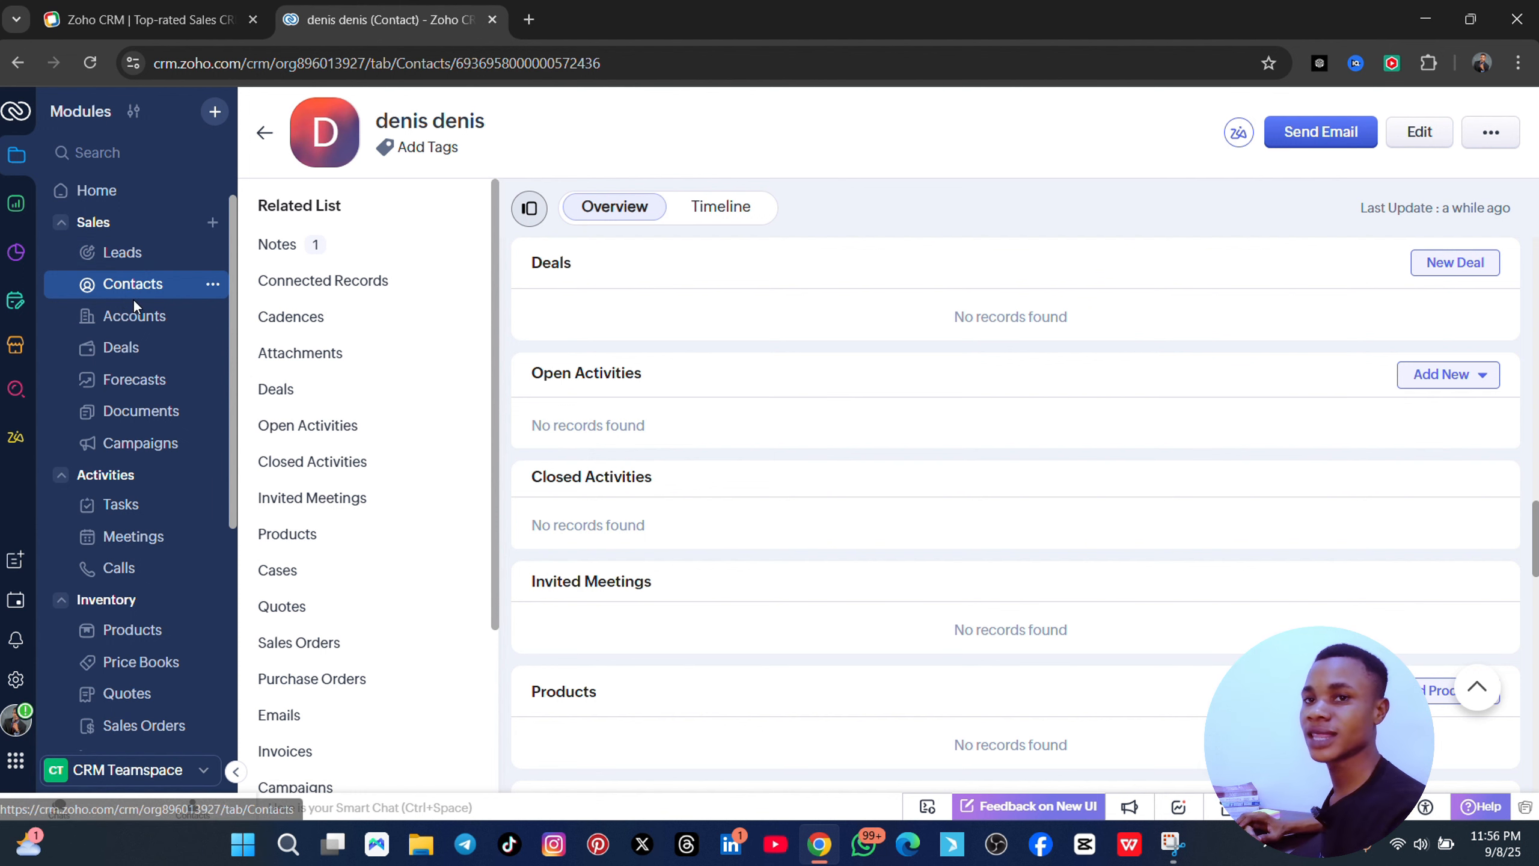
- Switch from the contact's page to the Accounts list under Sales
left_click(153, 326)
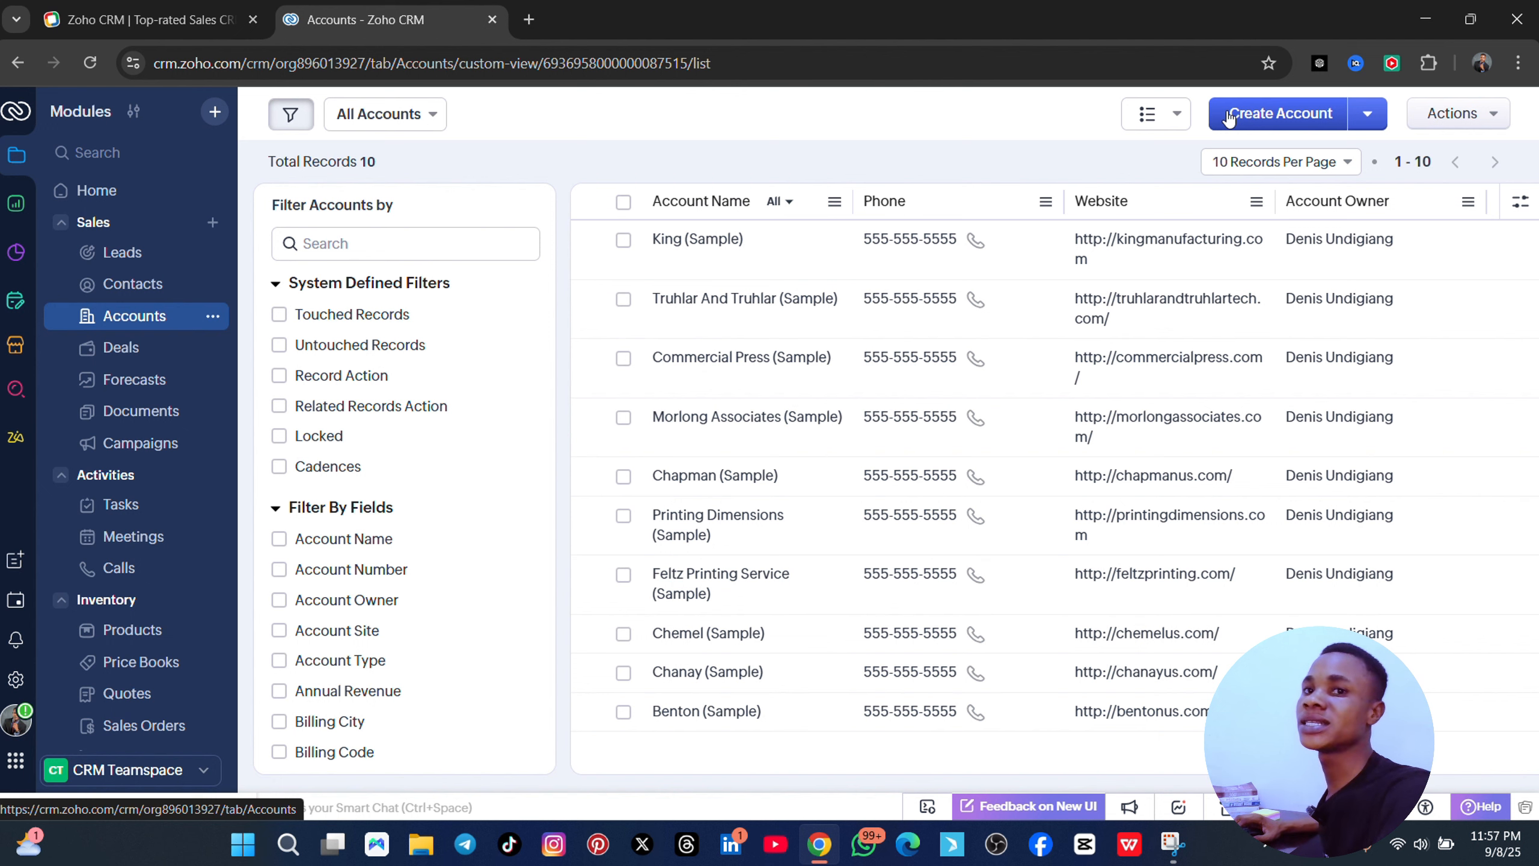
- Start a new account and enter the name omniwriter and its account site
left_click(1306, 120)
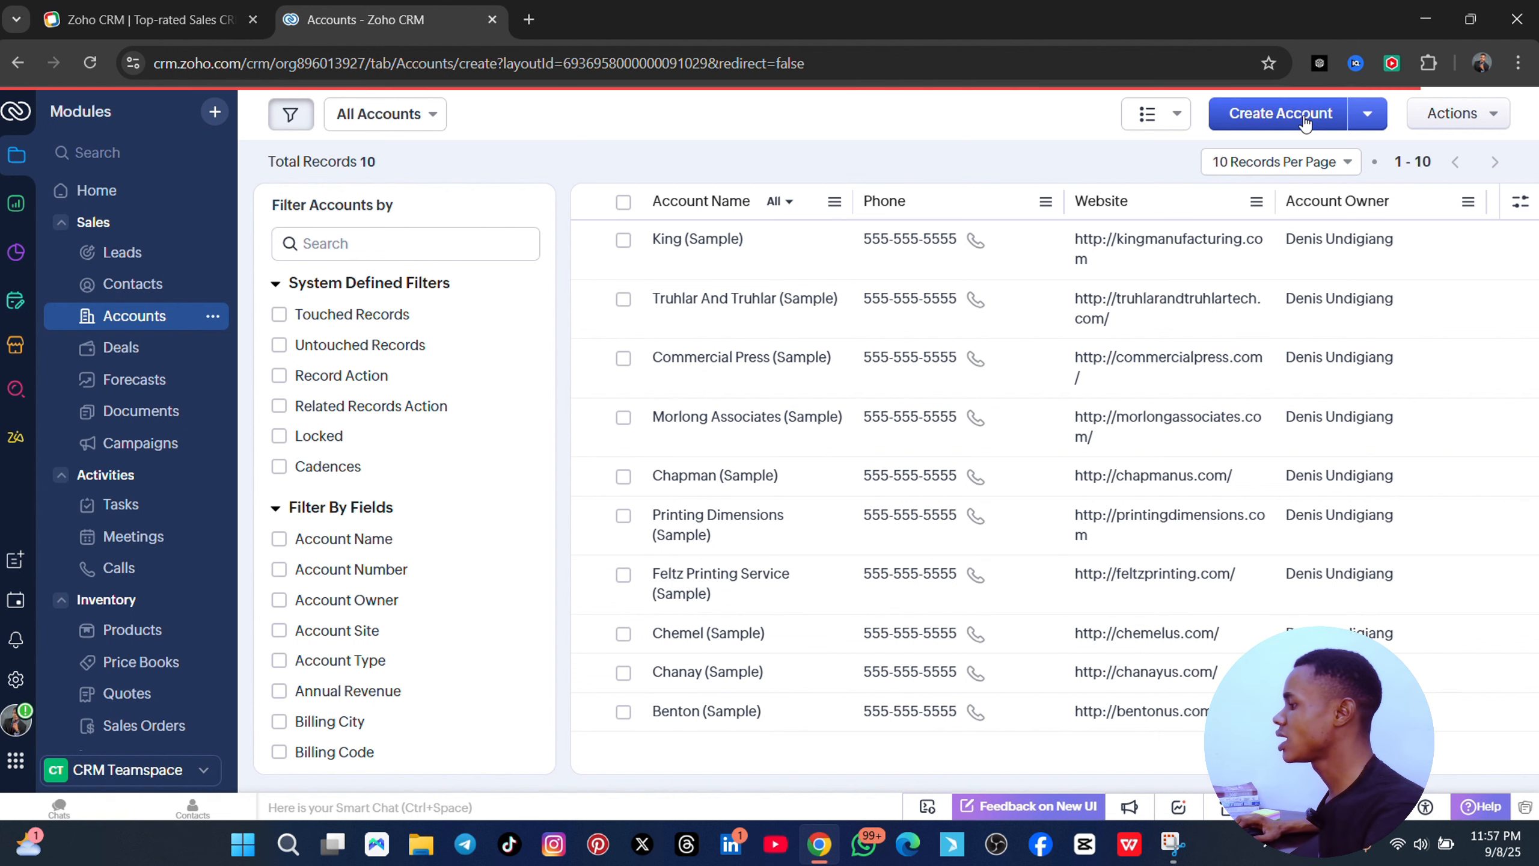
scroll(609, 421, "down", 3)
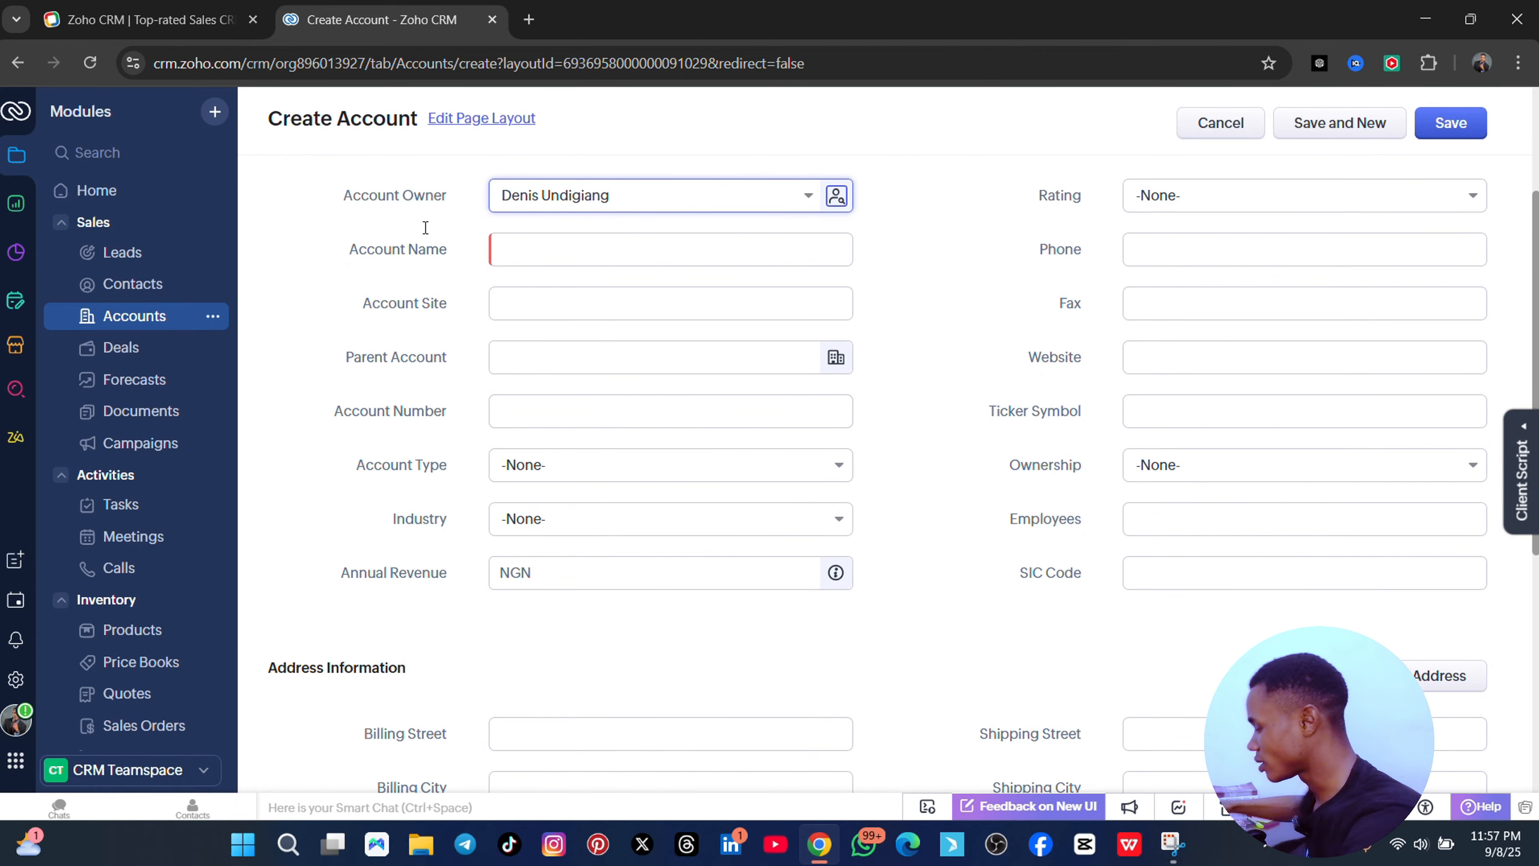
left_click(536, 249)
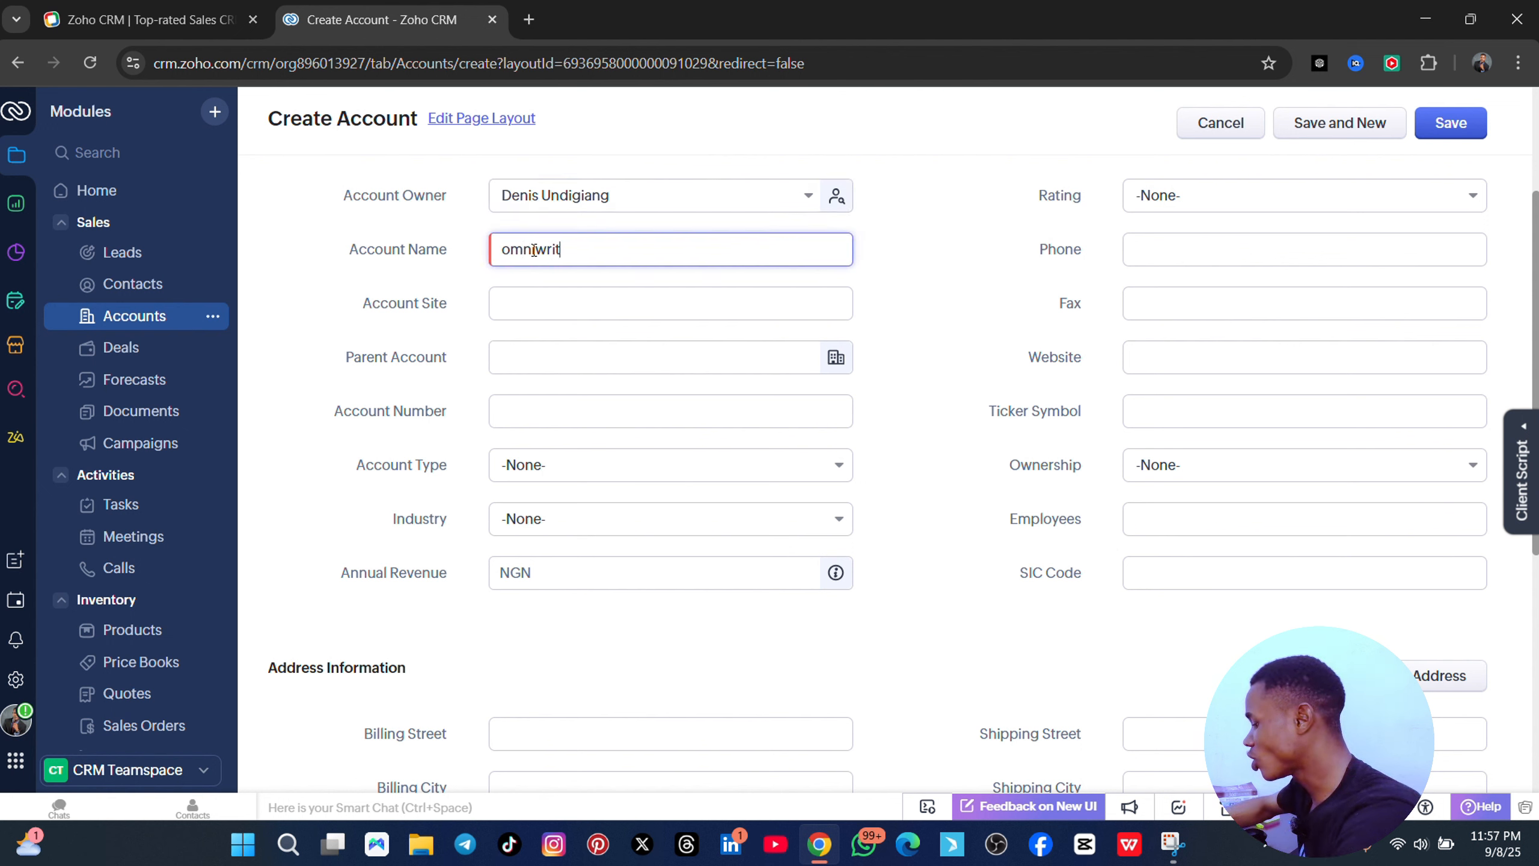
left_click(560, 295)
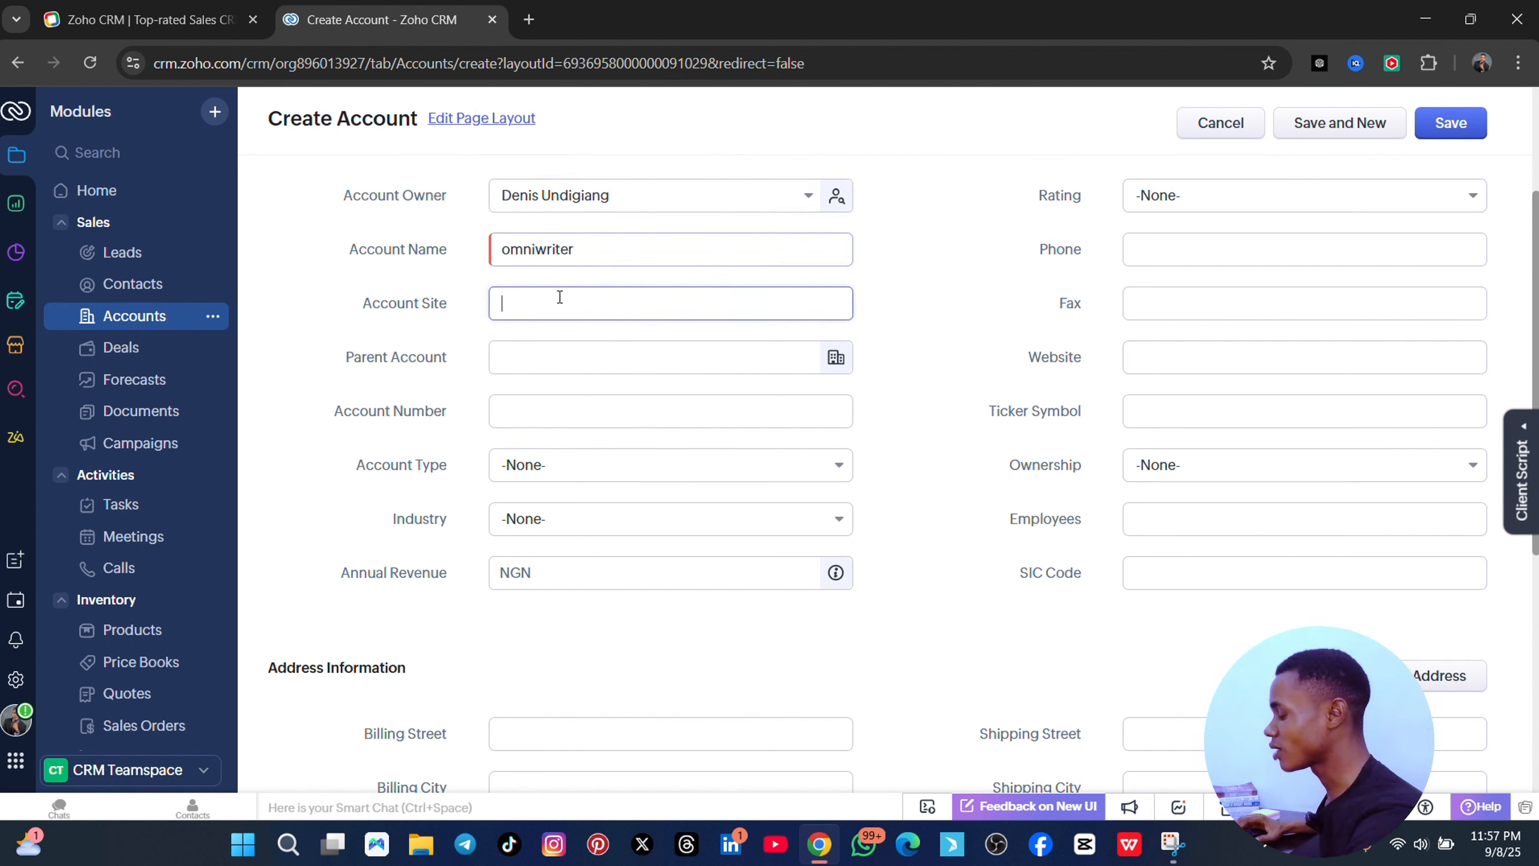
type("www.expresstechacademy.tech")
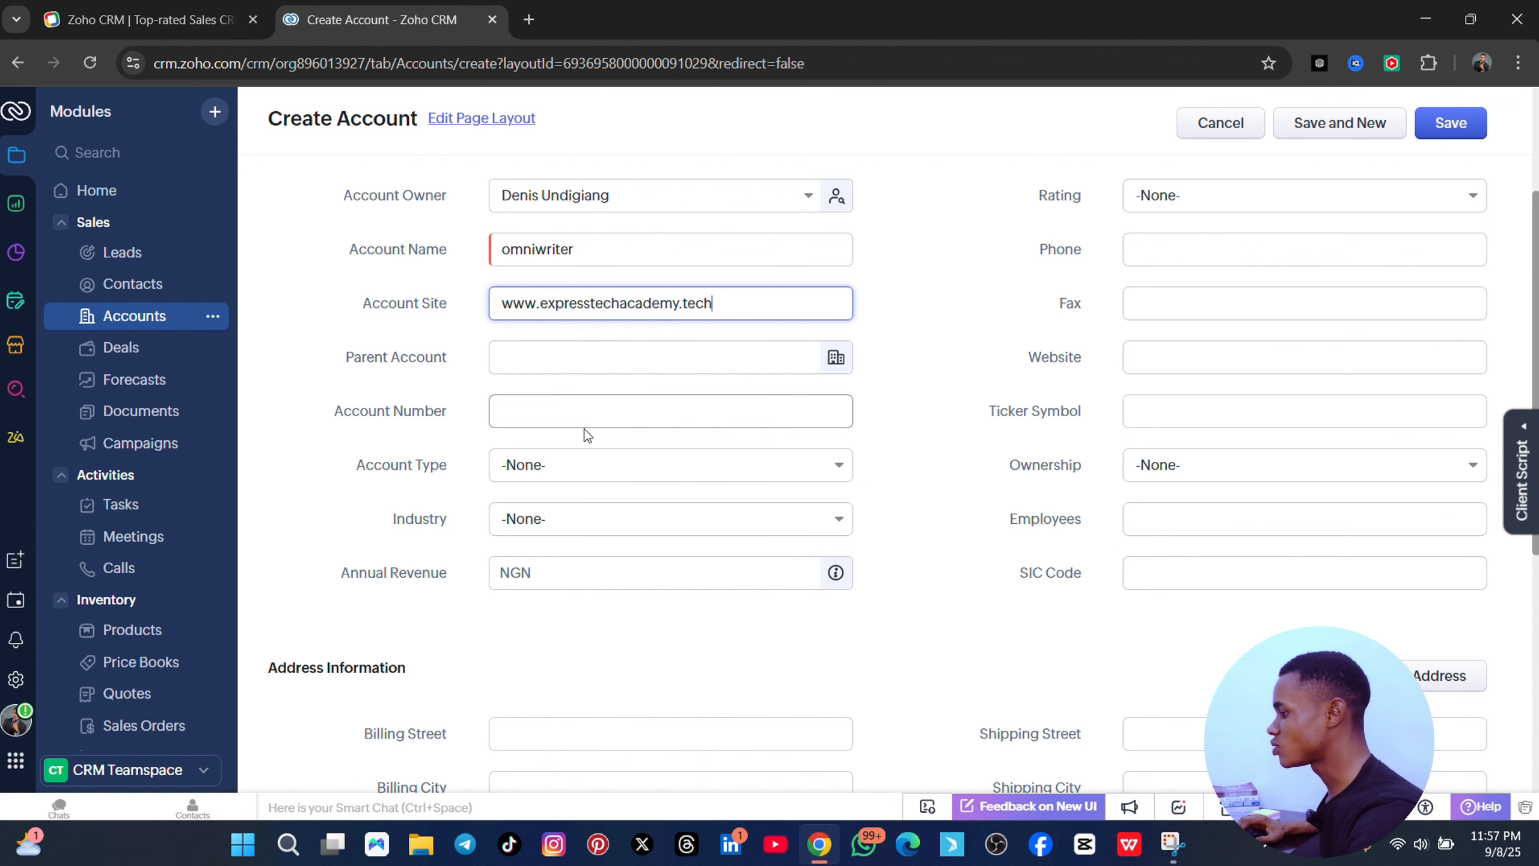
- Set the account type to Customer and the industry to Financial Services
scroll(606, 510, "down", 3)
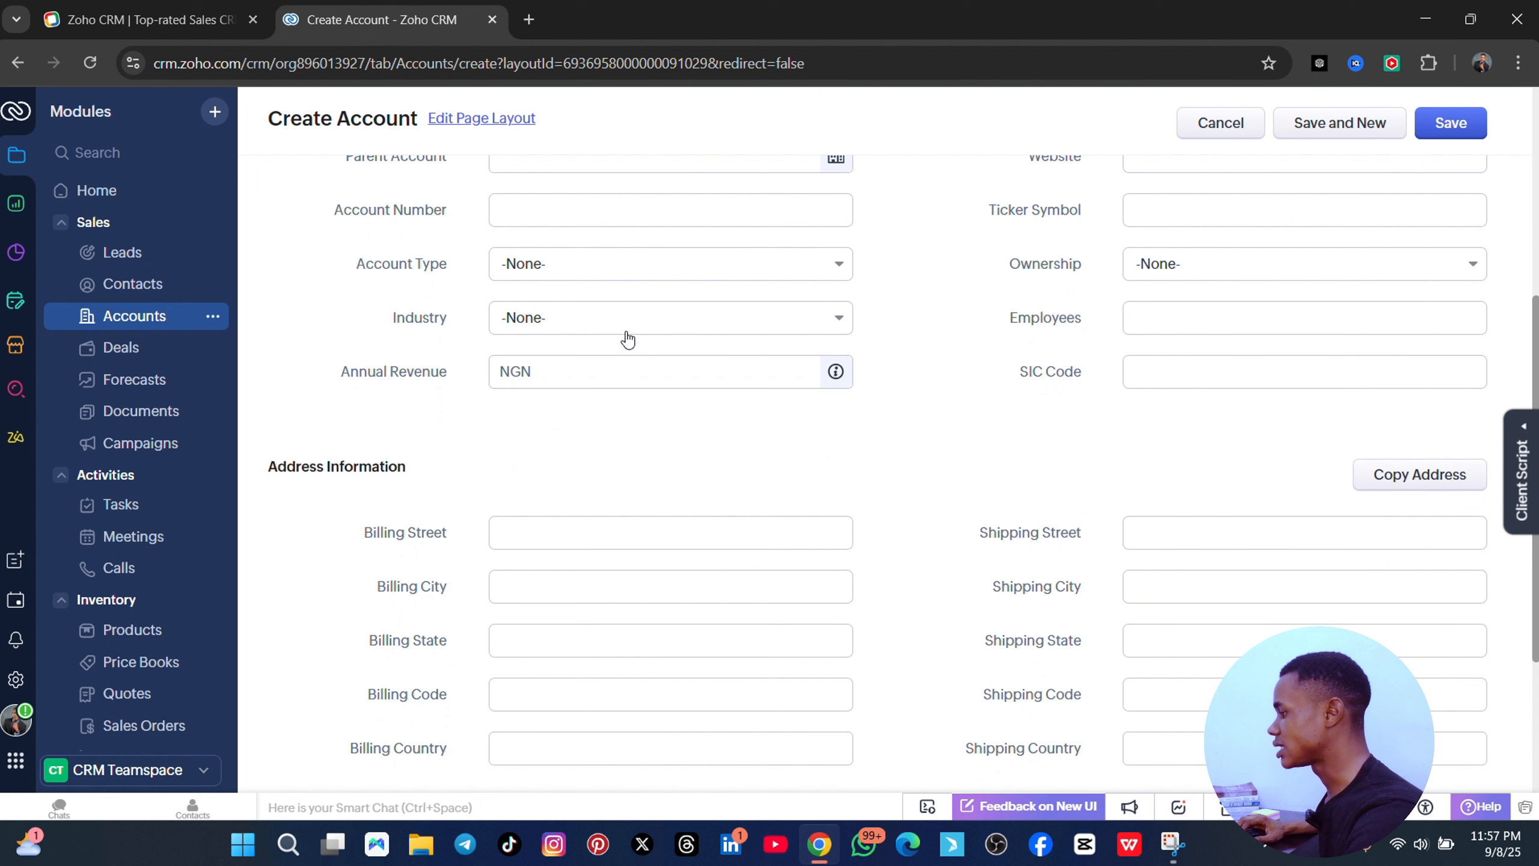
left_click(611, 273)
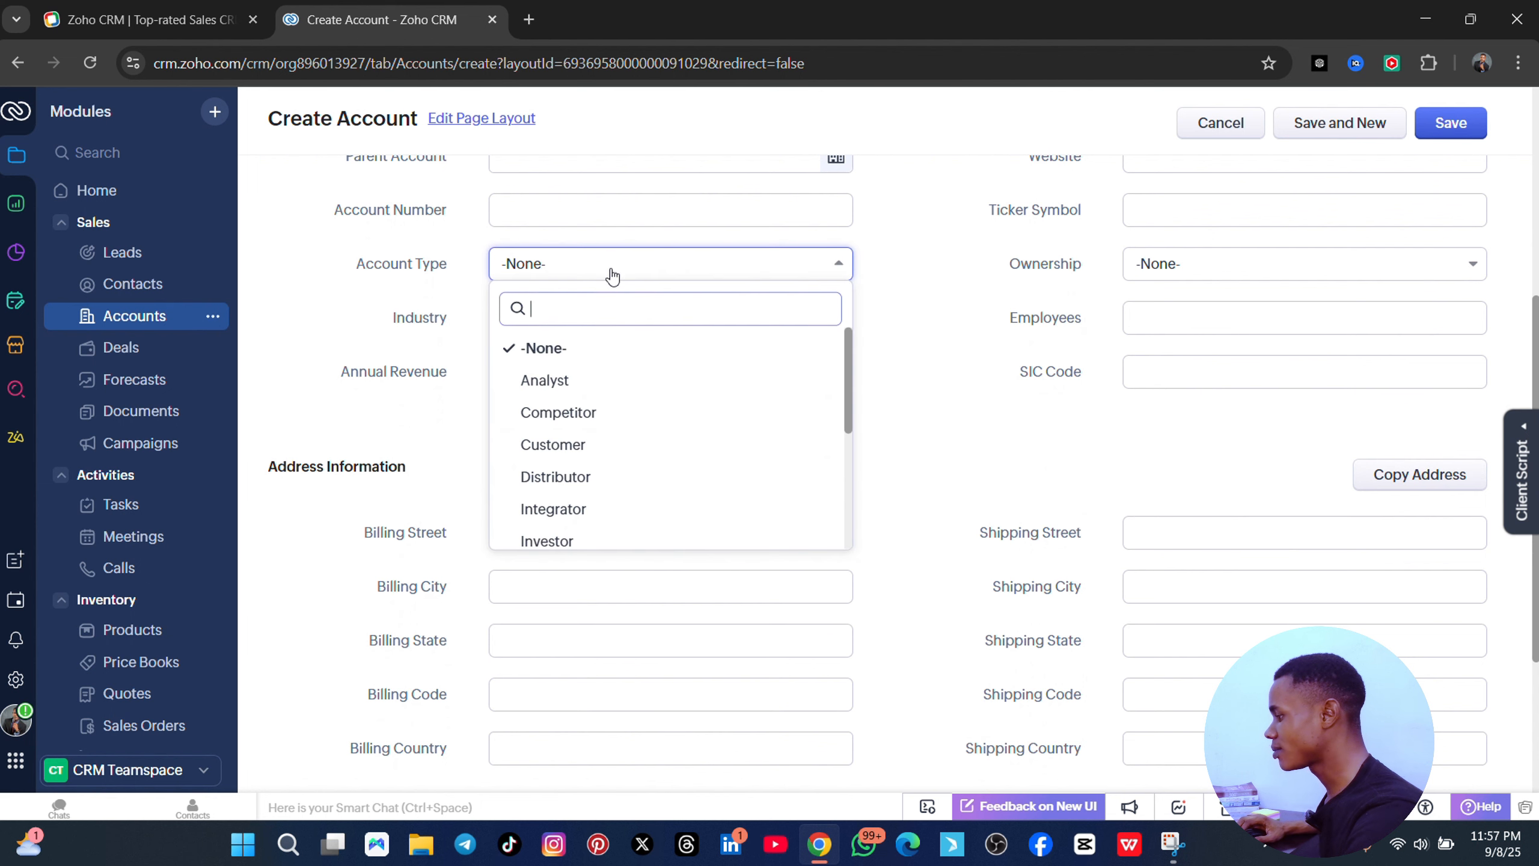
left_click(571, 444)
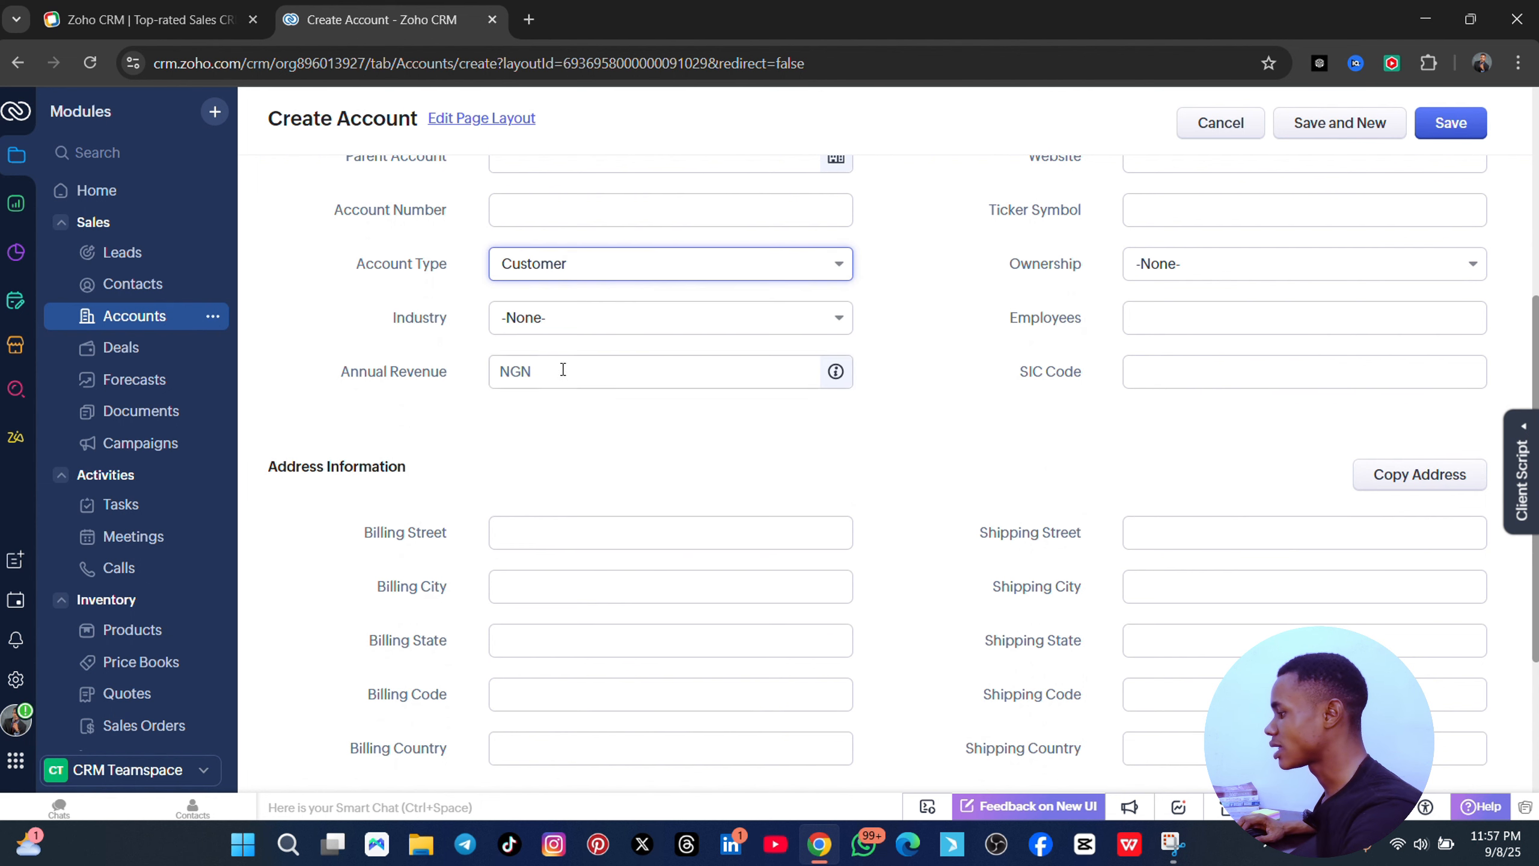
left_click(576, 321)
scroll(588, 578, "down", 5)
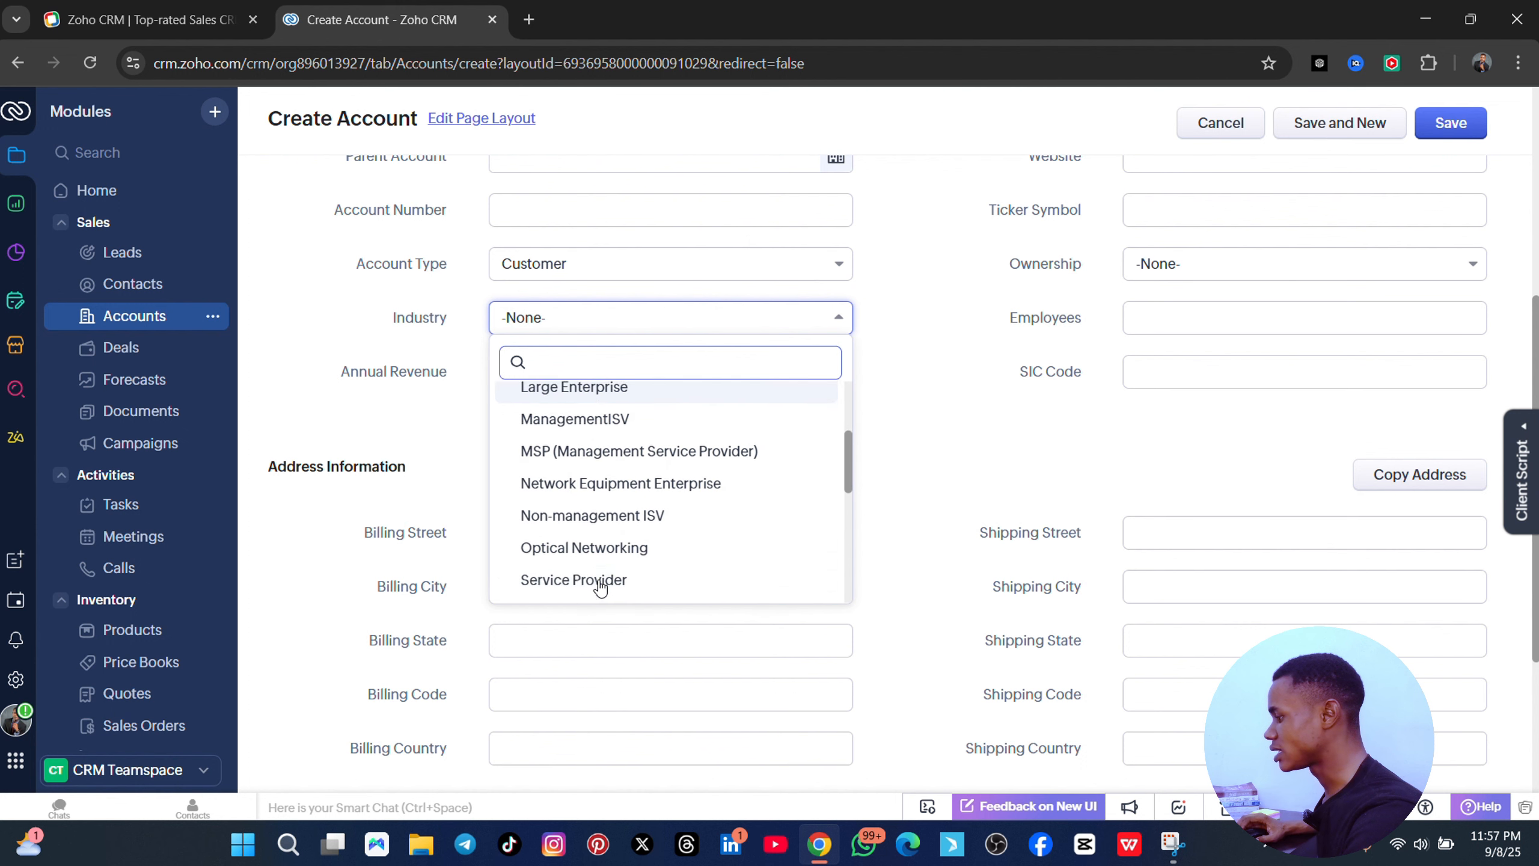
scroll(627, 573, "down", 3)
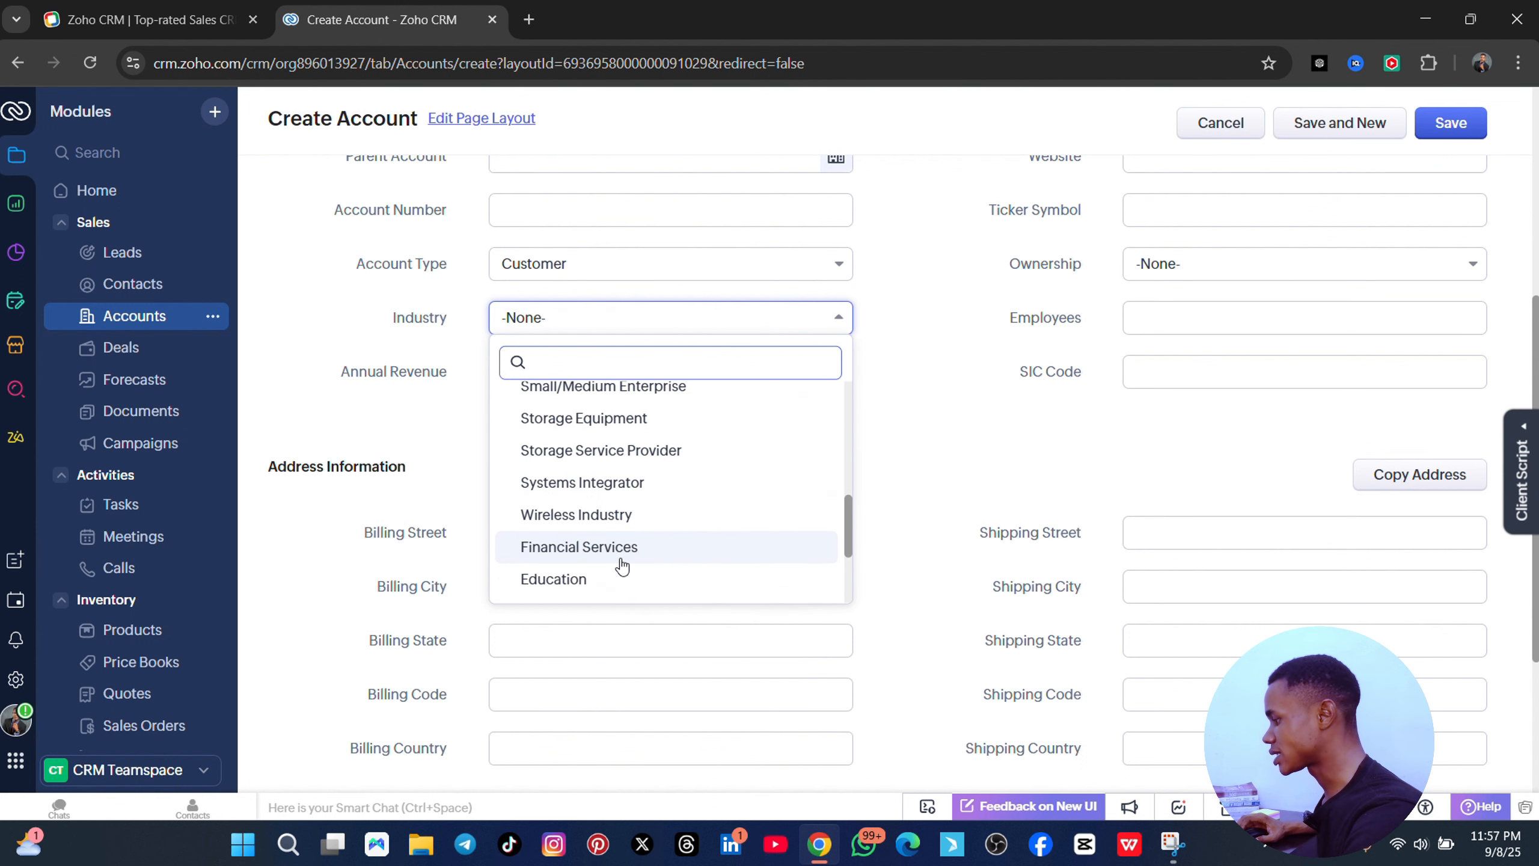
left_click(605, 554)
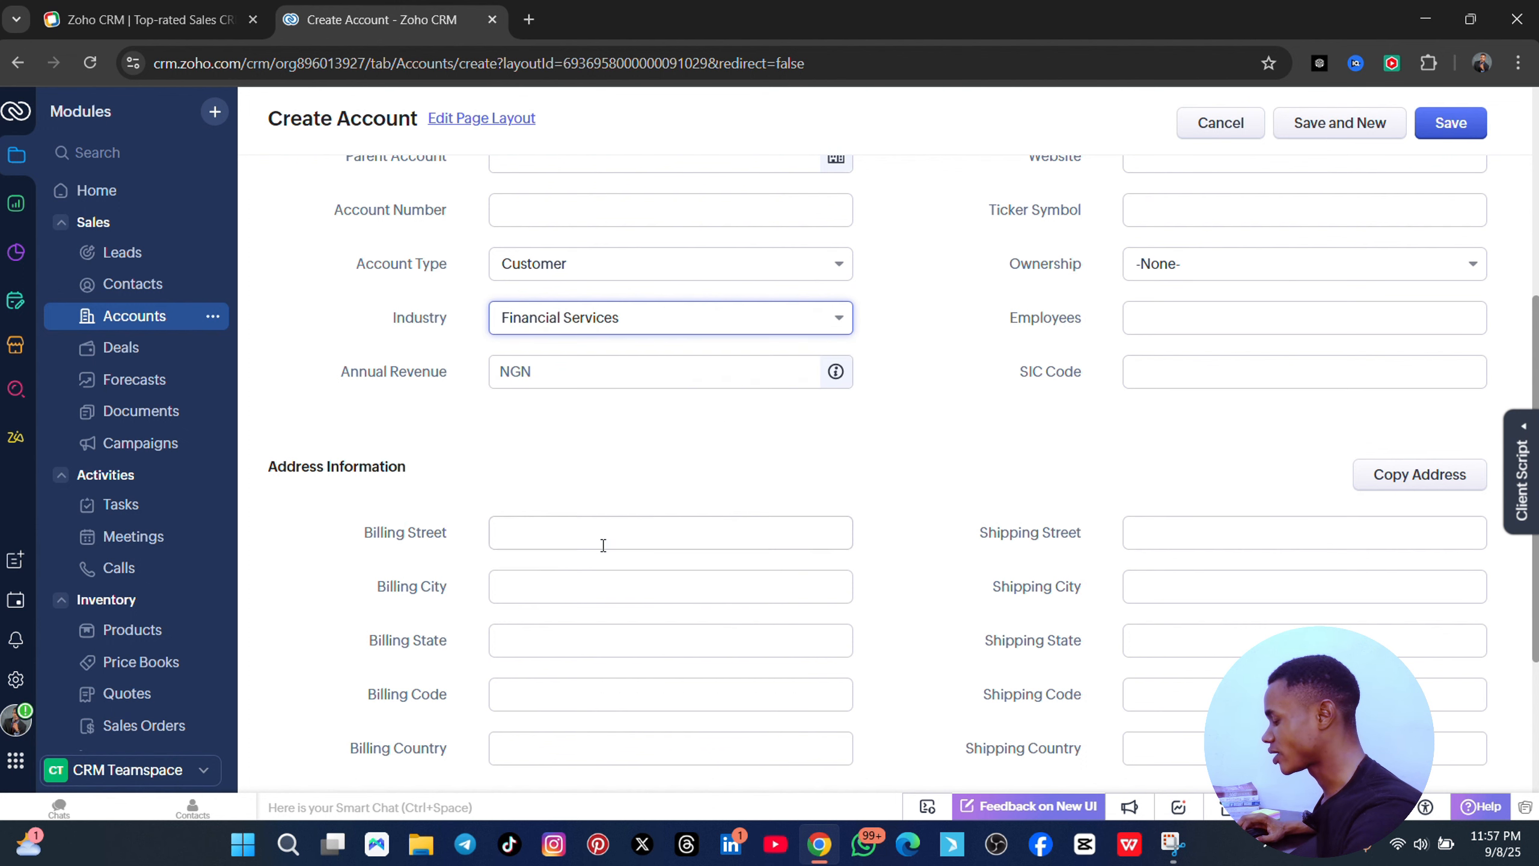
left_click(642, 376)
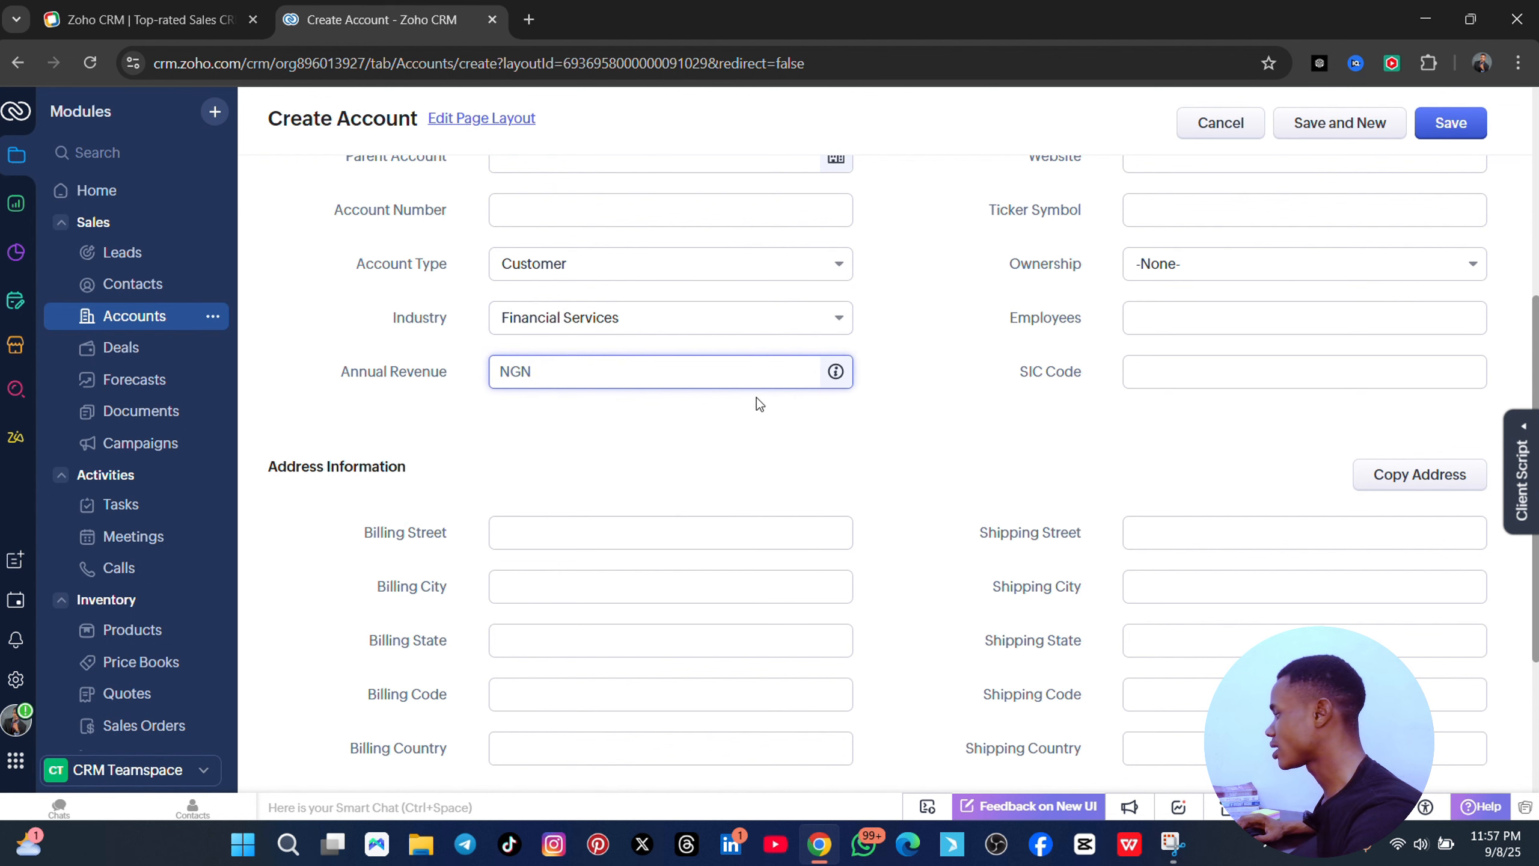
- Rate the account Active, fill in the phone number, and reuse the site address as the website
scroll(1186, 317, "up", 5)
left_click(1191, 309)
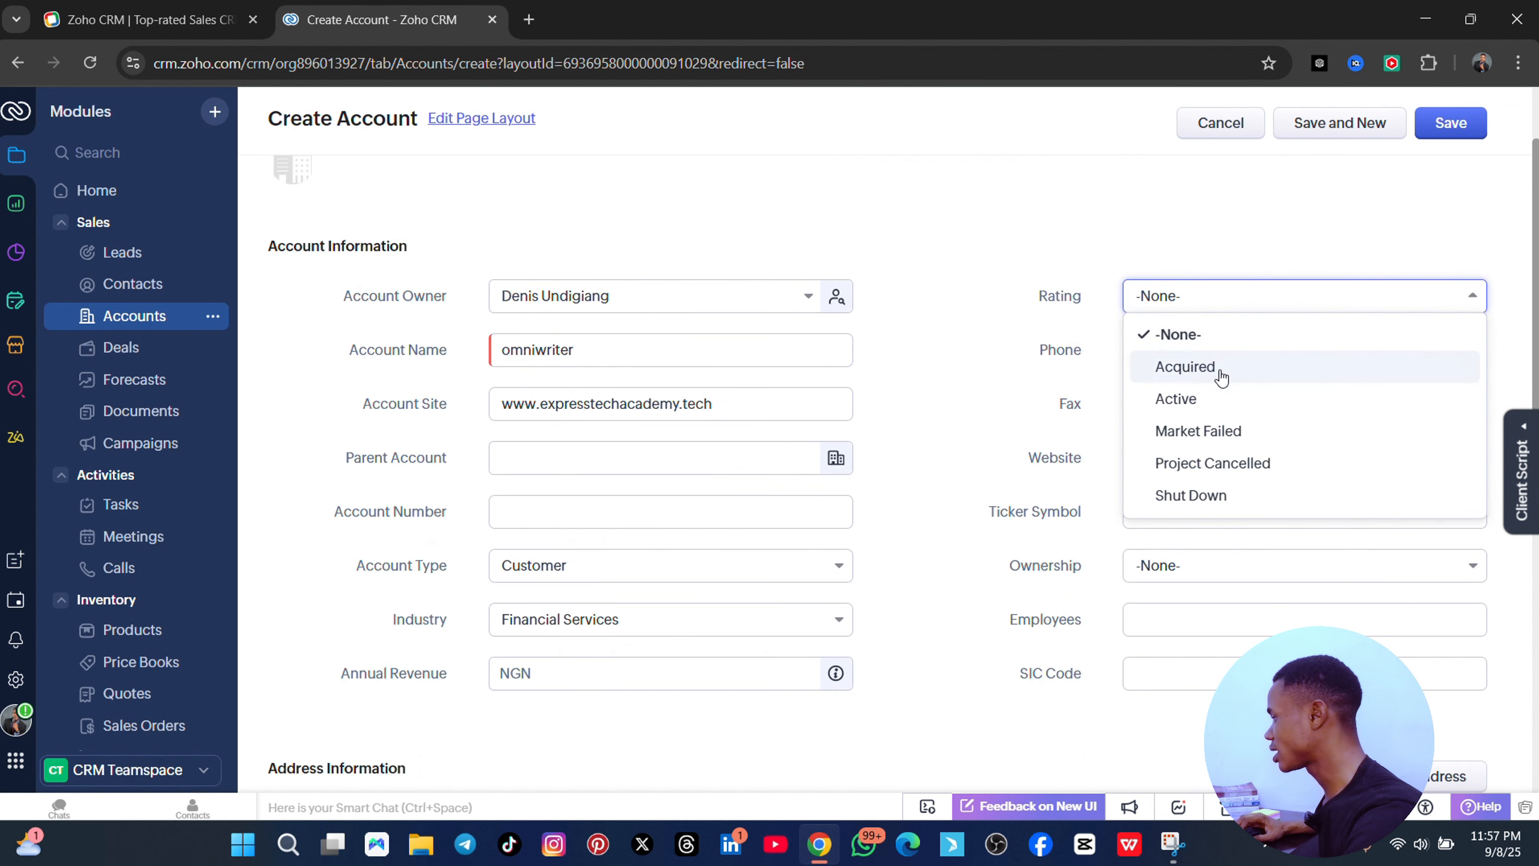
left_click(1203, 403)
left_click(1196, 348)
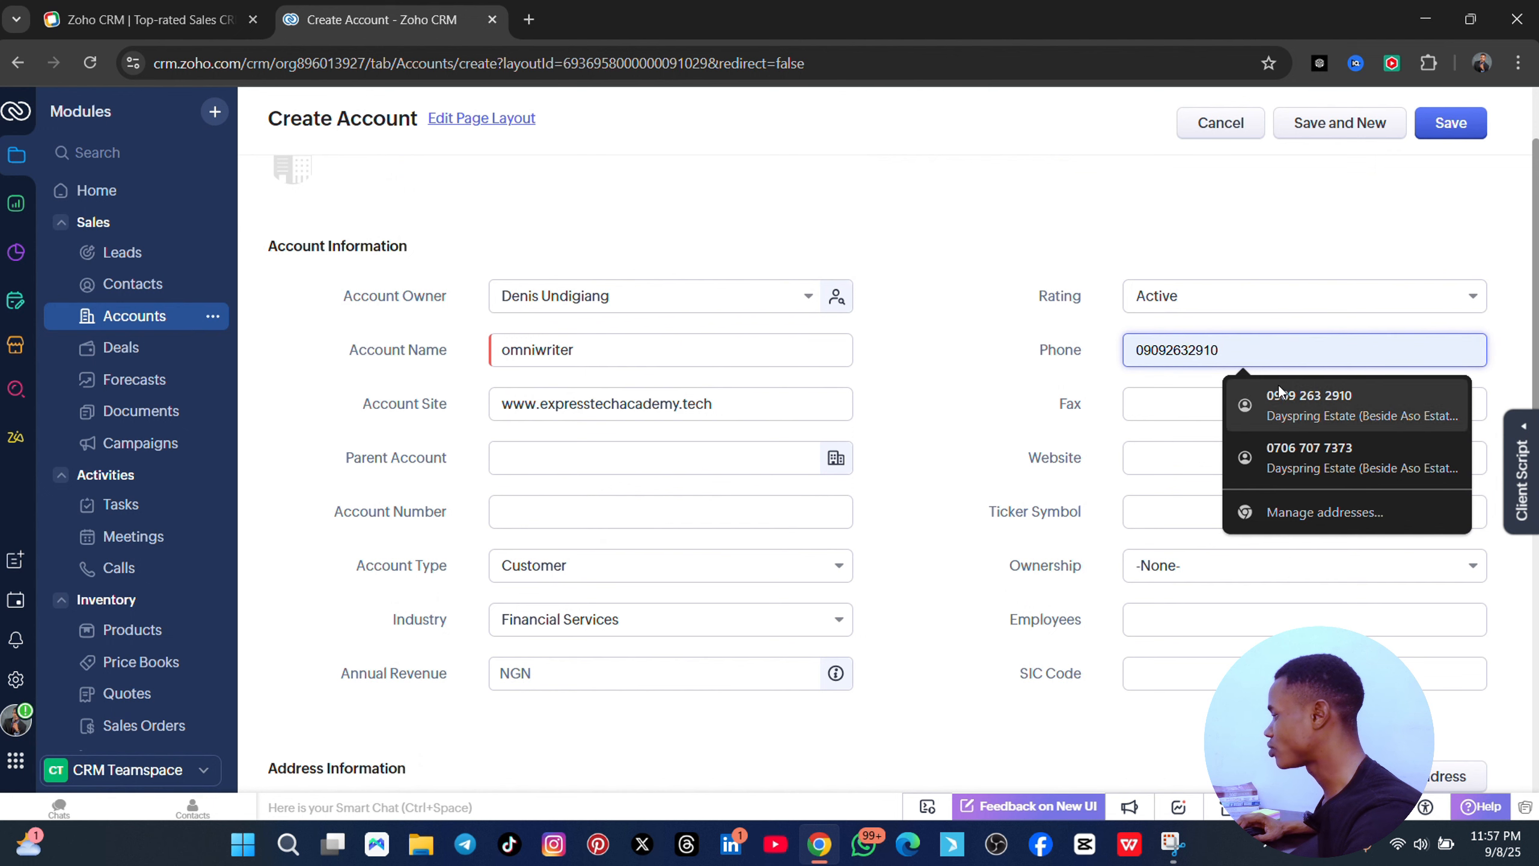
left_click(1219, 393)
left_click(1143, 458)
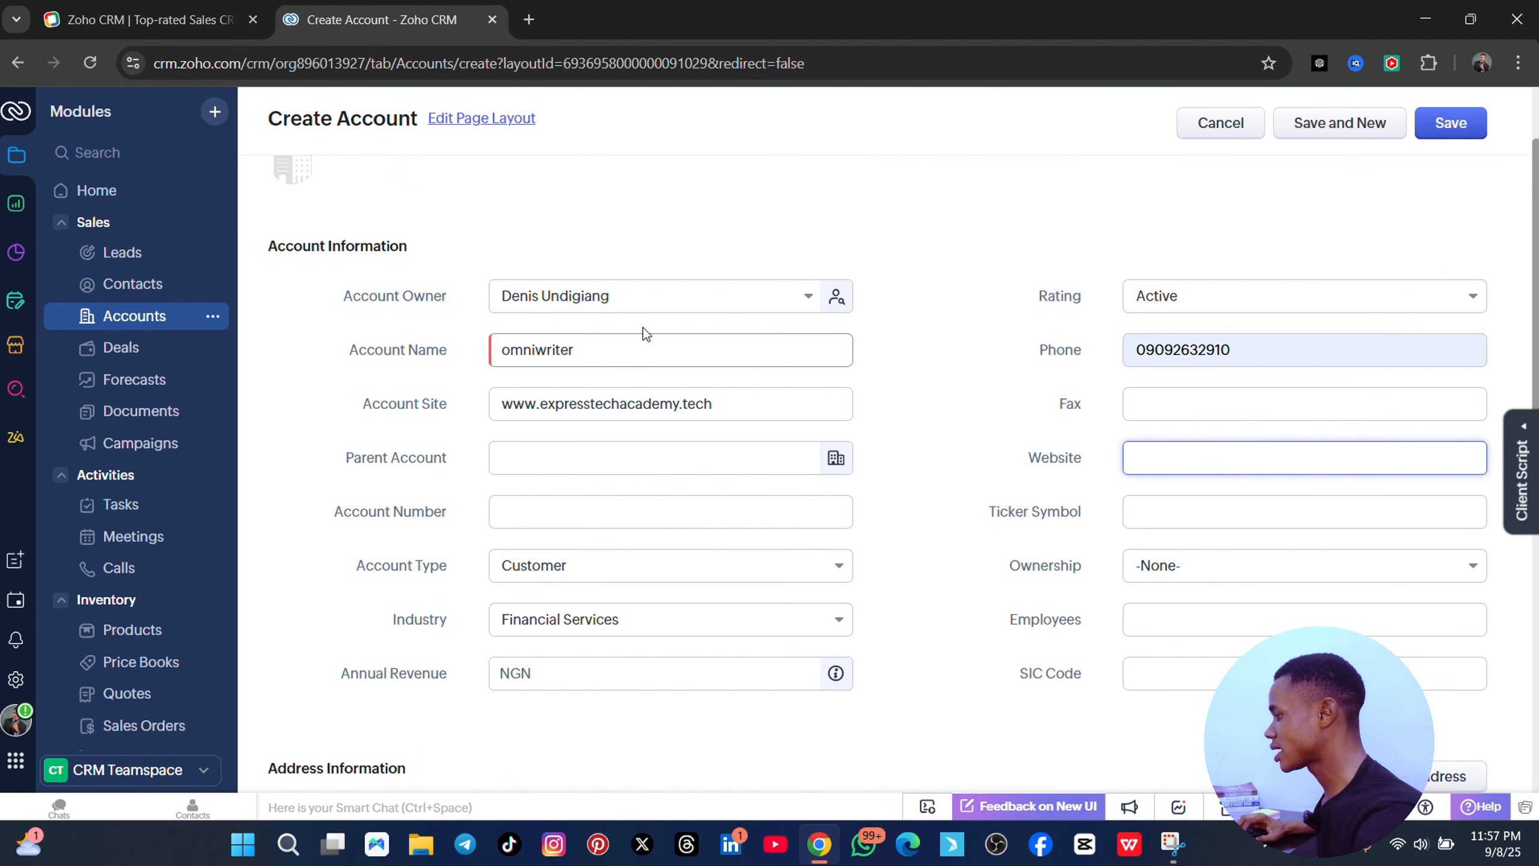
left_click(686, 403)
double_click(690, 405)
key("ctrl+c")
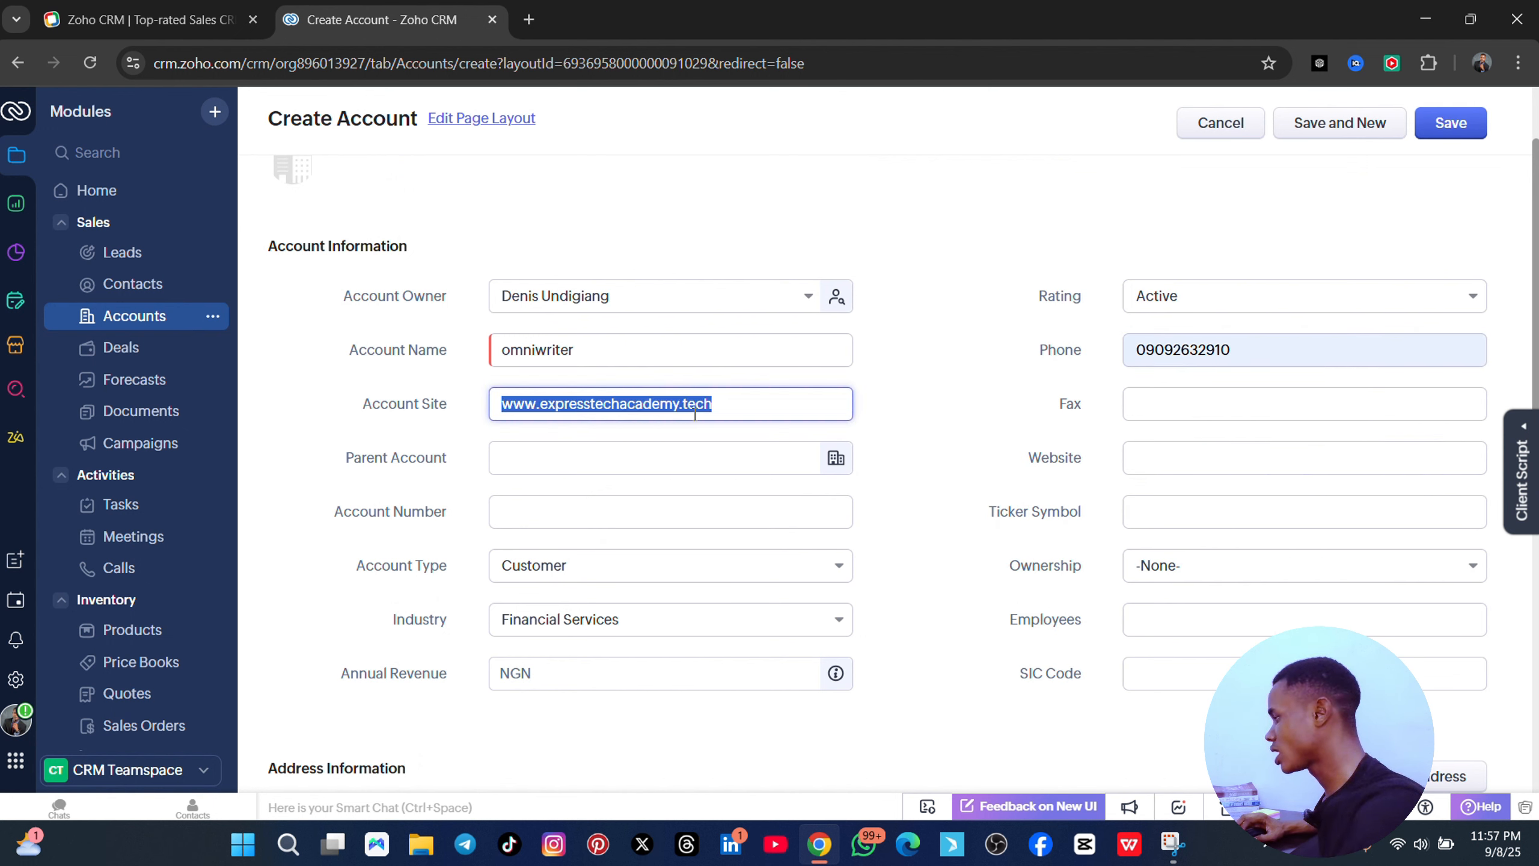
left_click(1152, 464)
key("ctrl+v")
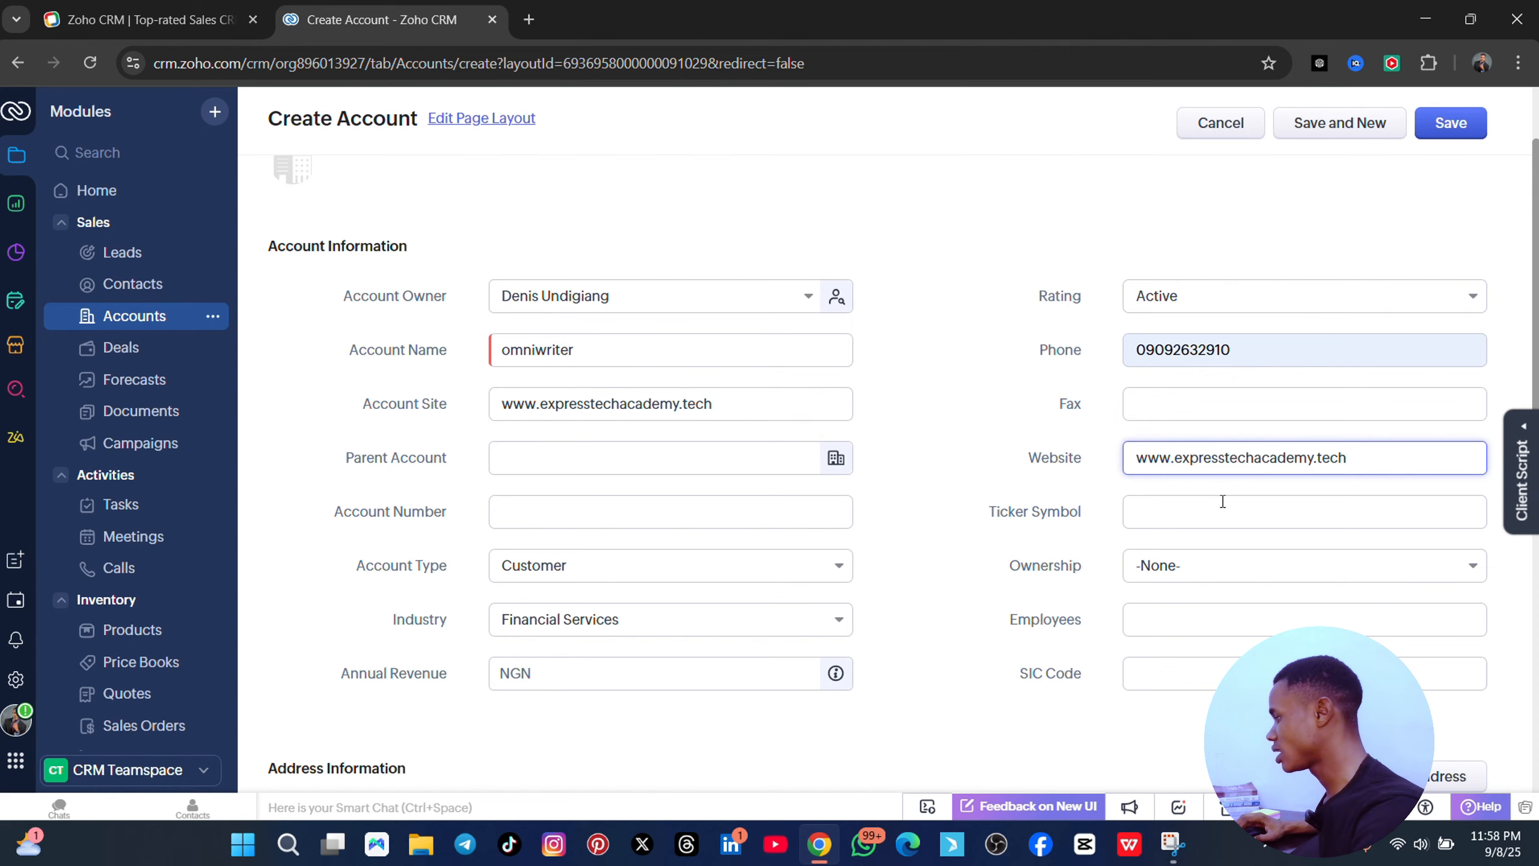
- Set ownership to Public and save the omniwriter account
scroll(1223, 501, "down", 3)
left_click(1207, 370)
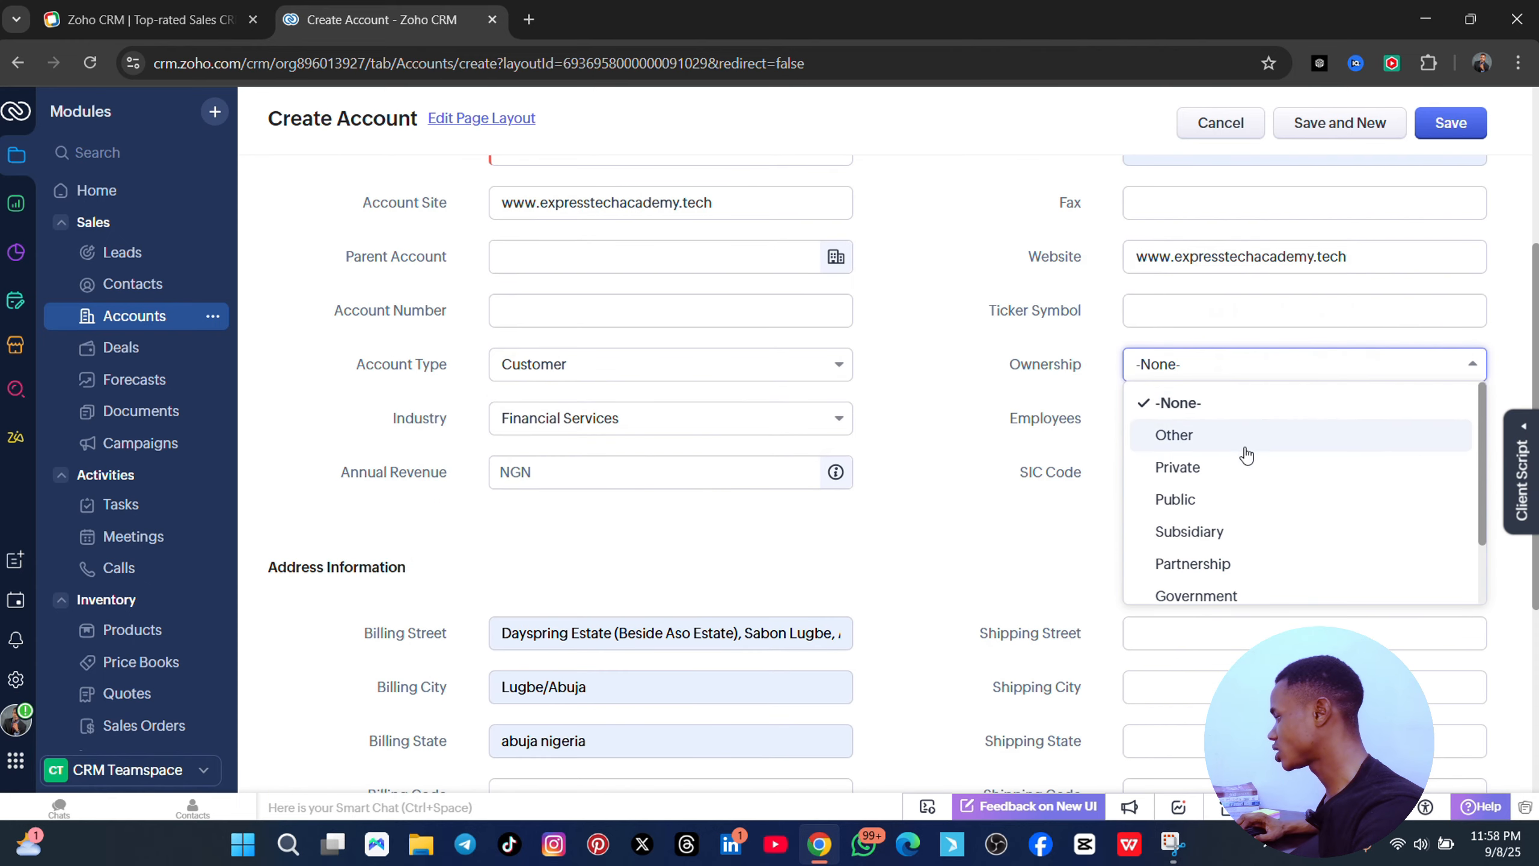
left_click(1192, 498)
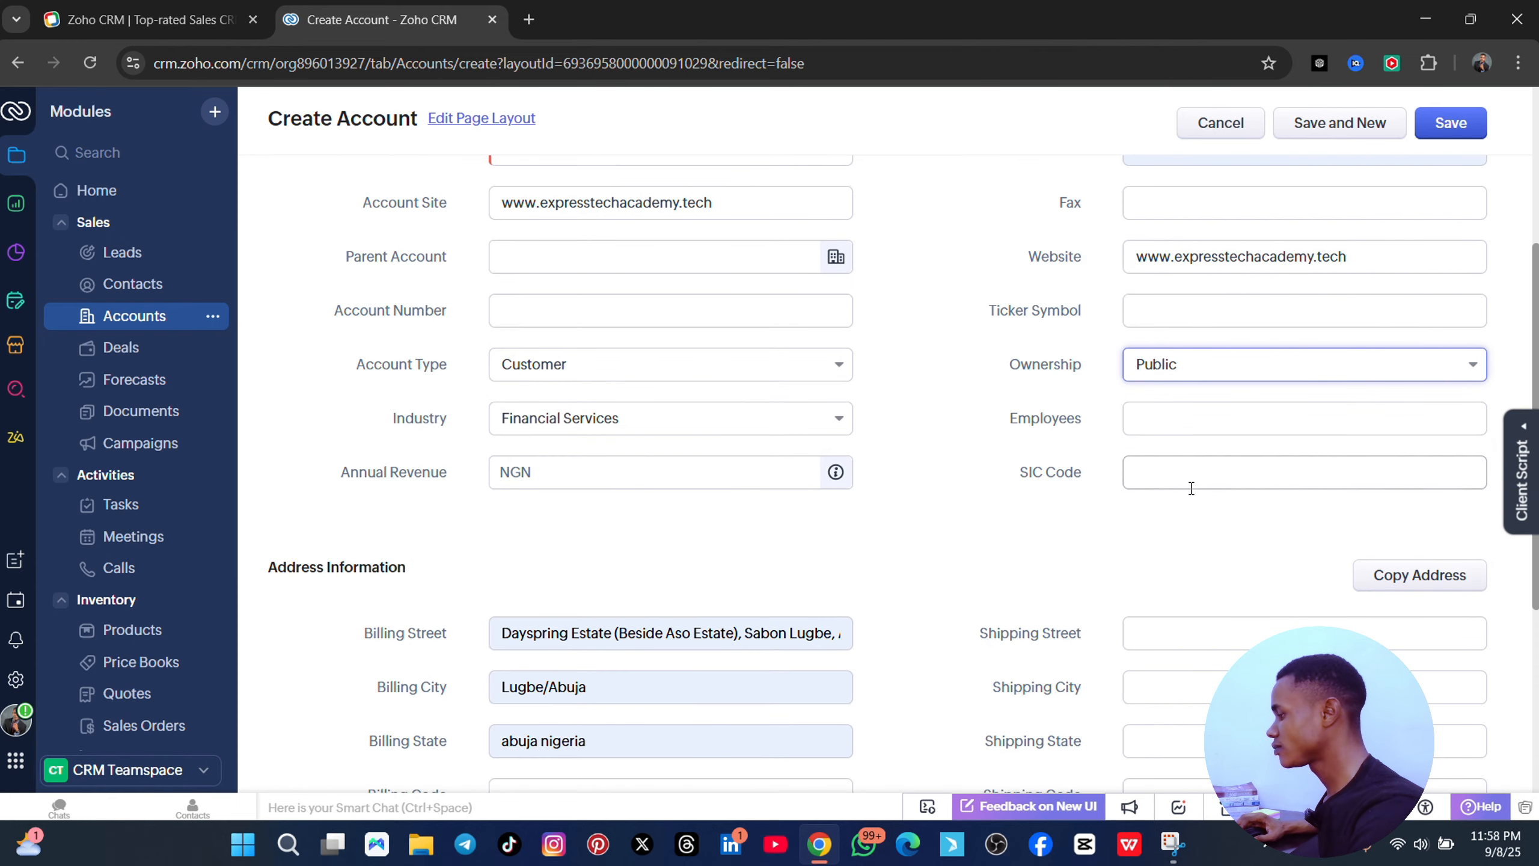
scroll(856, 529, "down", 5)
scroll(481, 380, "down", 1)
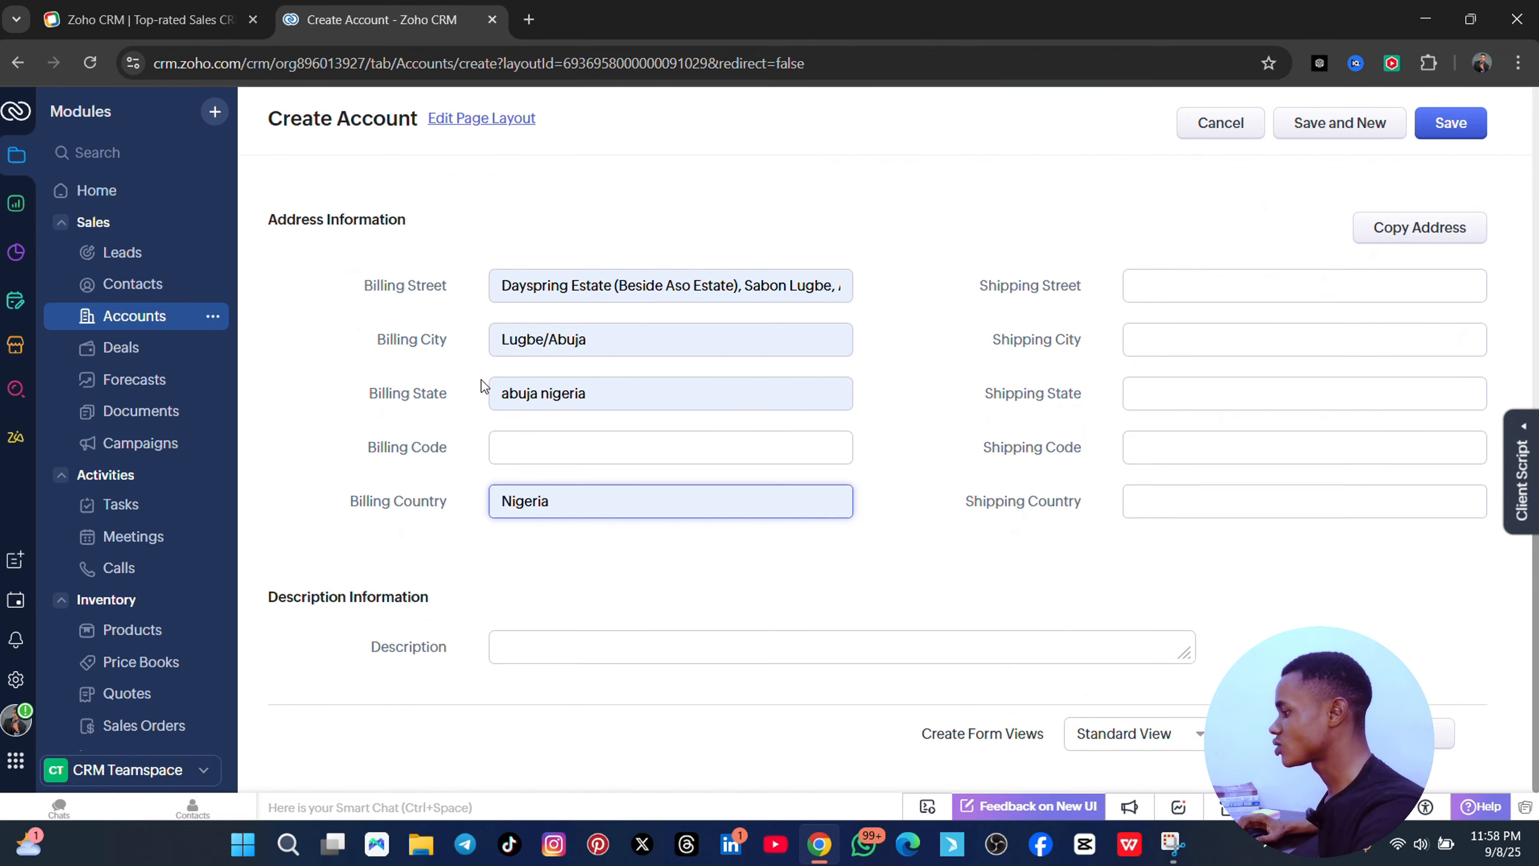
scroll(873, 526, "up", 10)
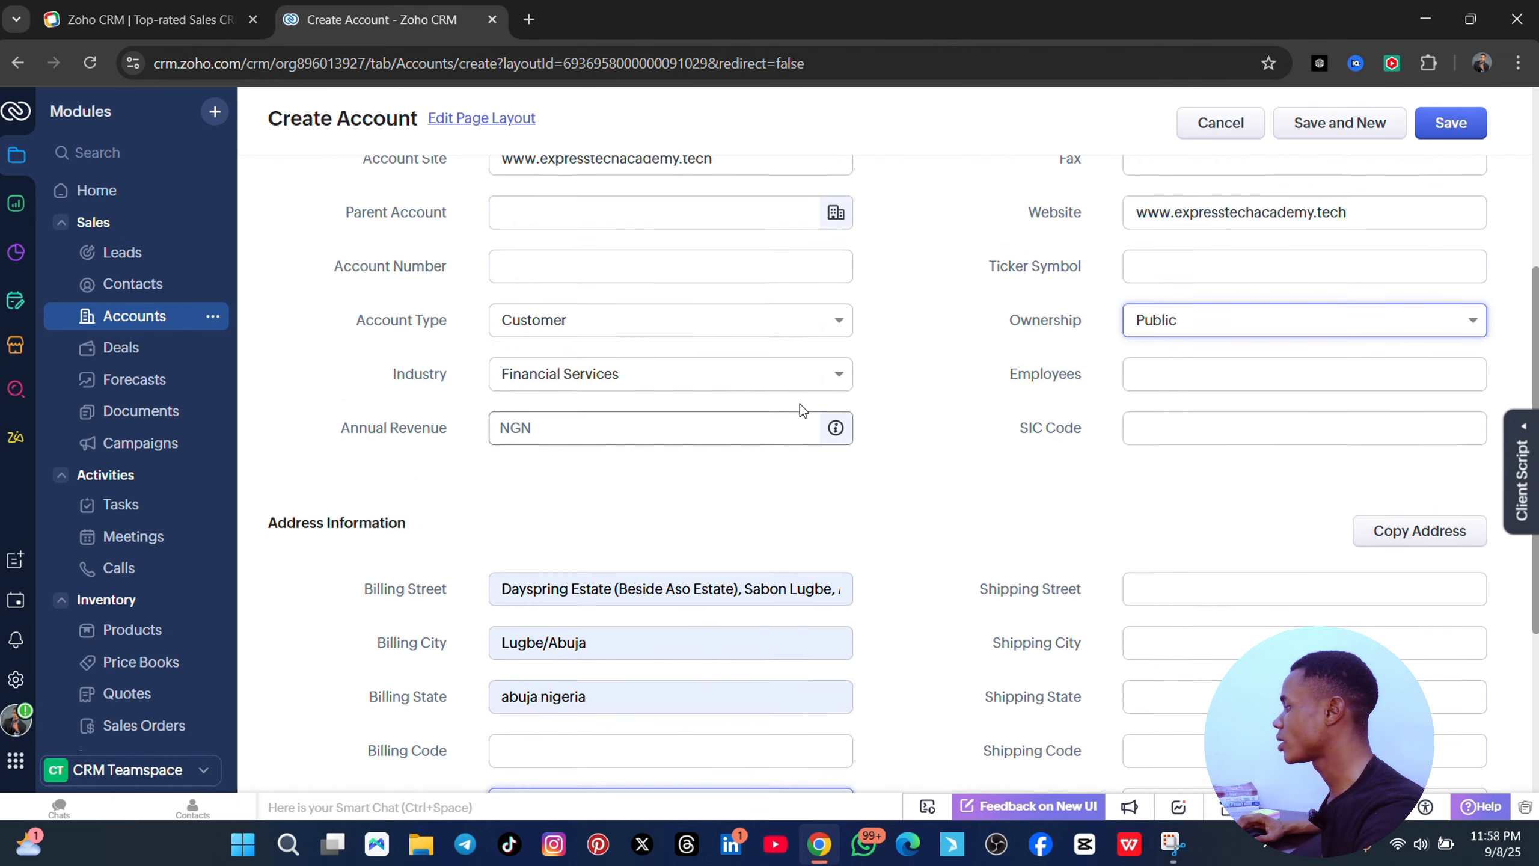
left_click(1452, 124)
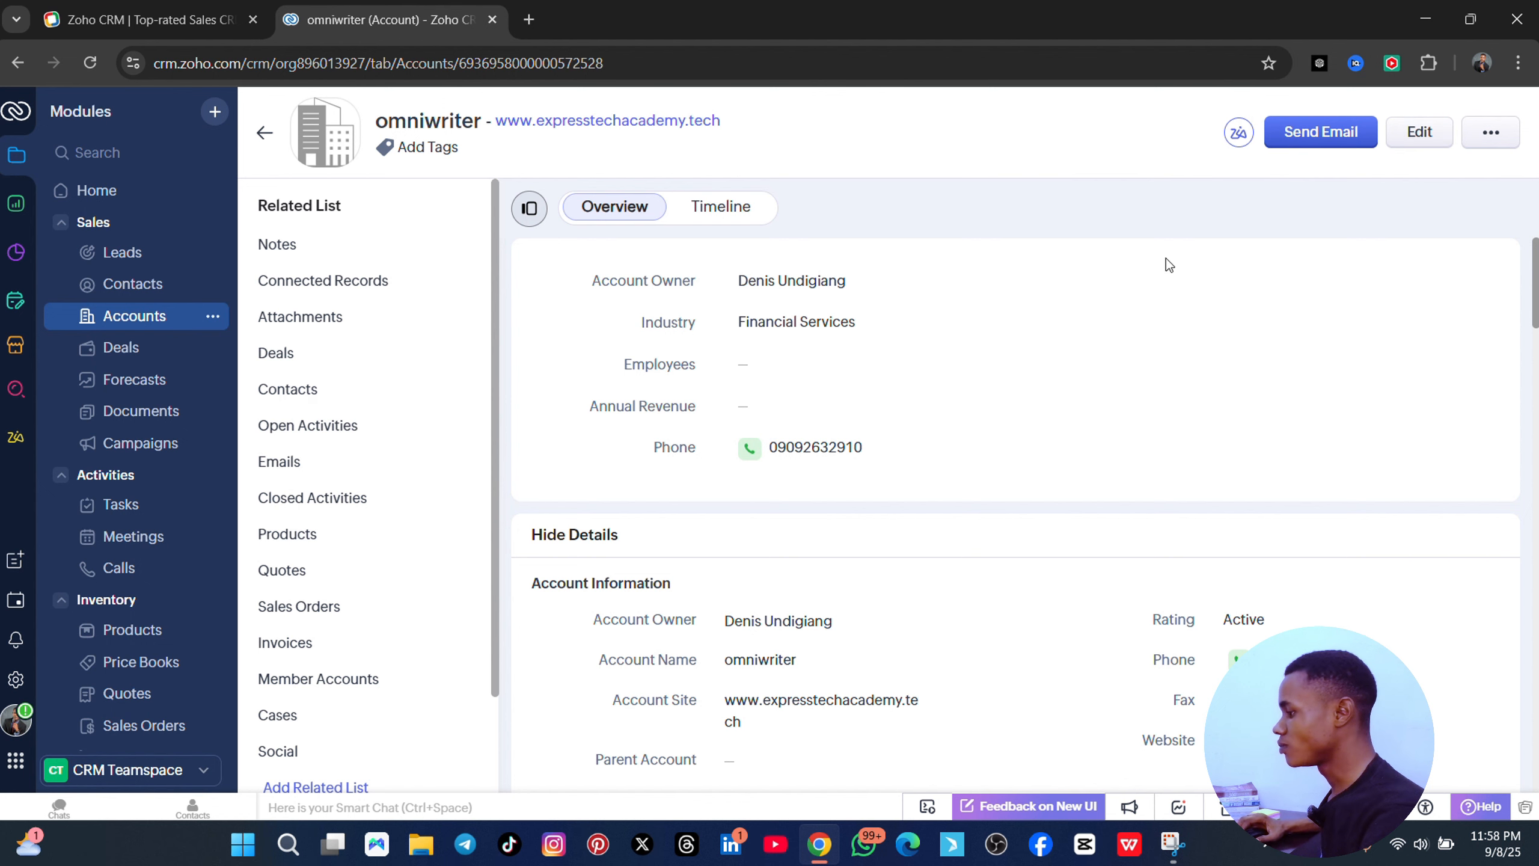
- Review omniwriter's empty related lists and bring up the Attach options under Attachments
scroll(801, 356, "down", 3)
scroll(801, 353, "down", 3)
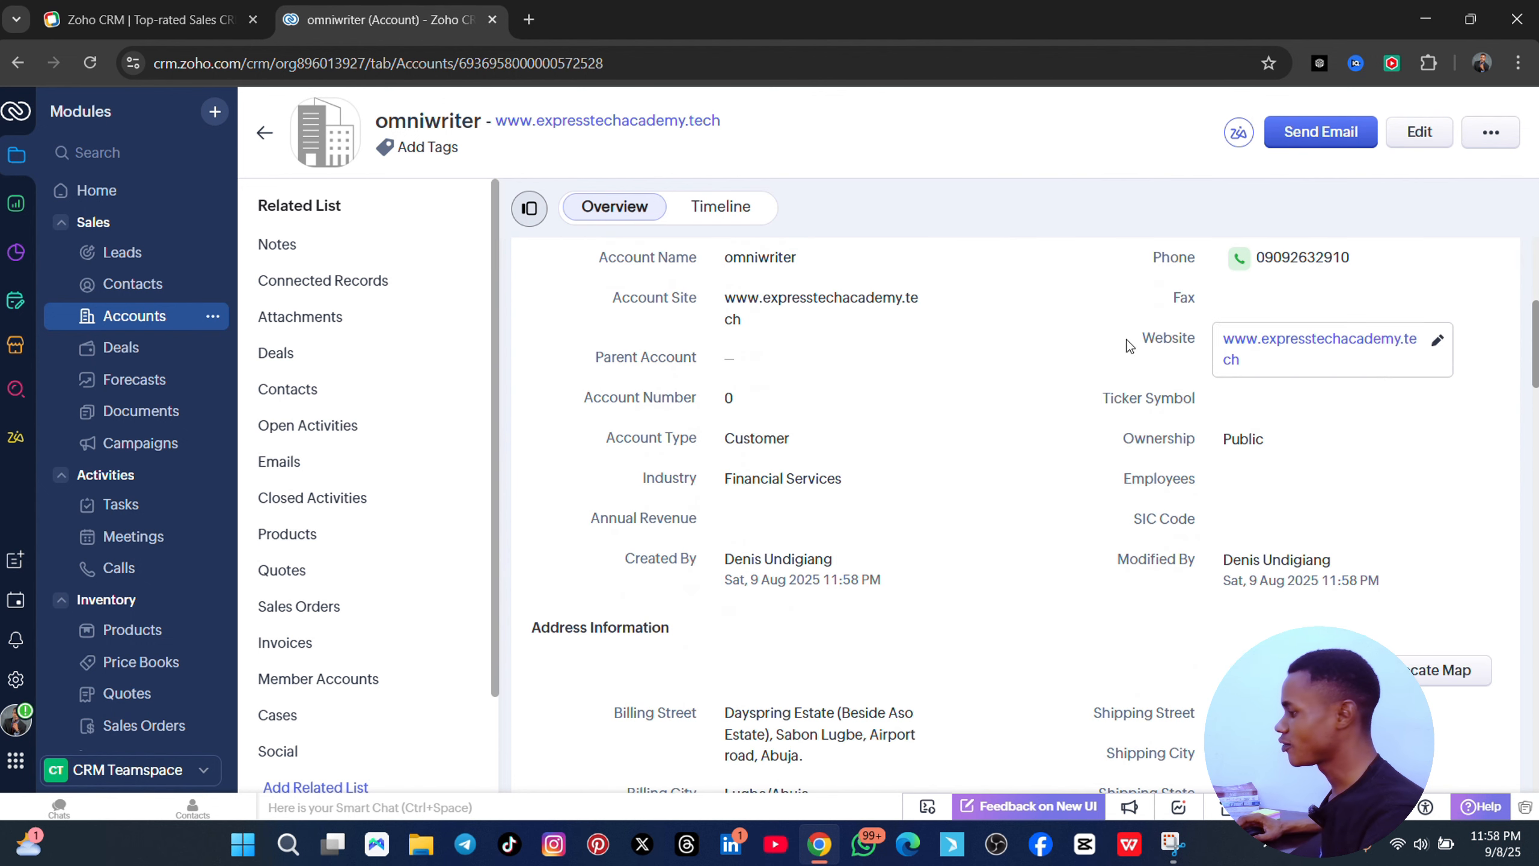
scroll(811, 365, "down", 5)
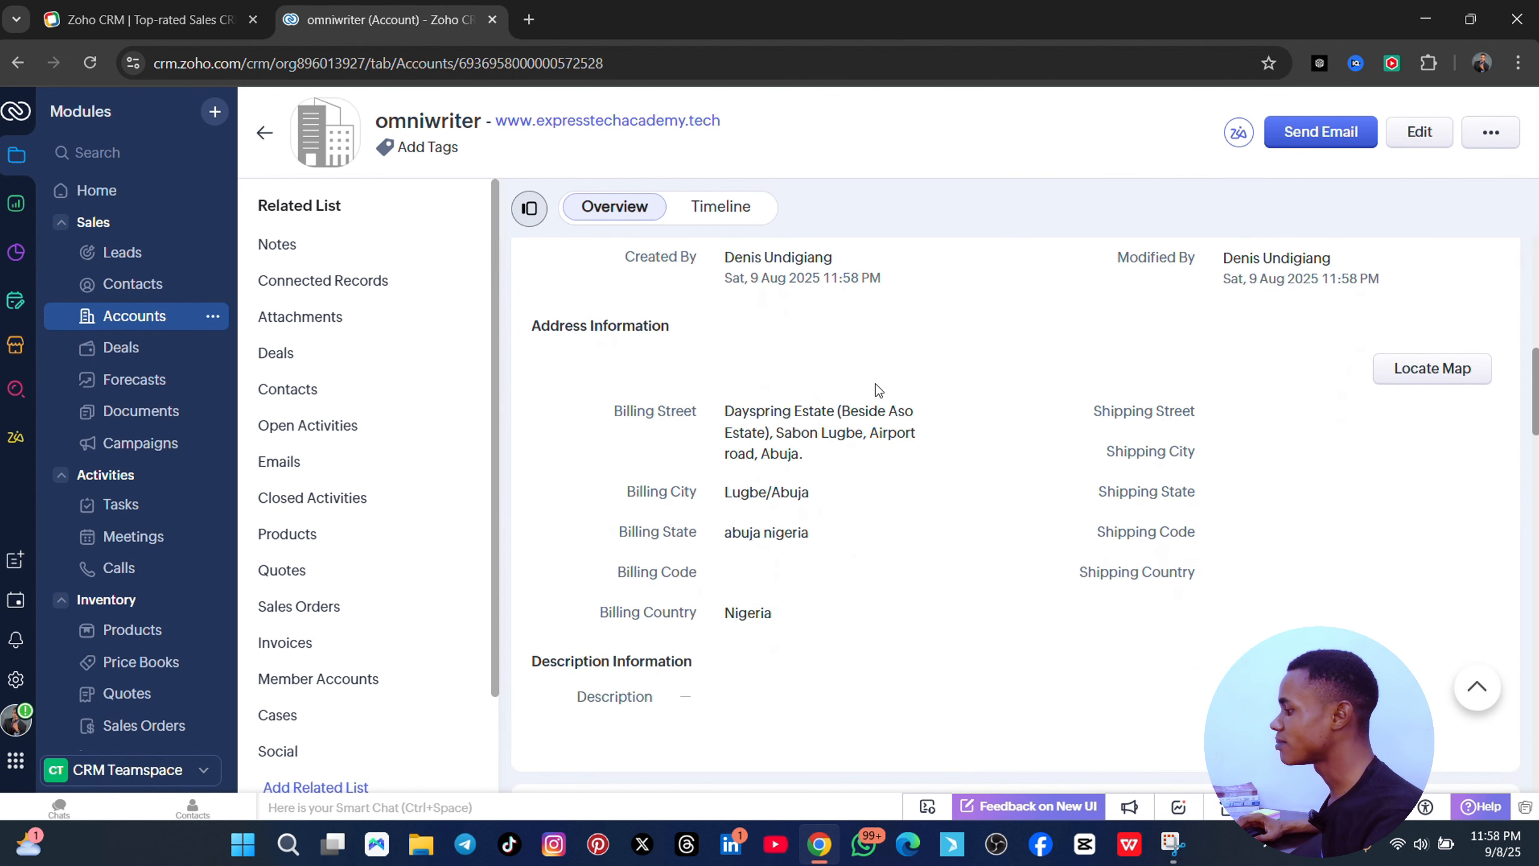
scroll(1089, 418, "down", 6)
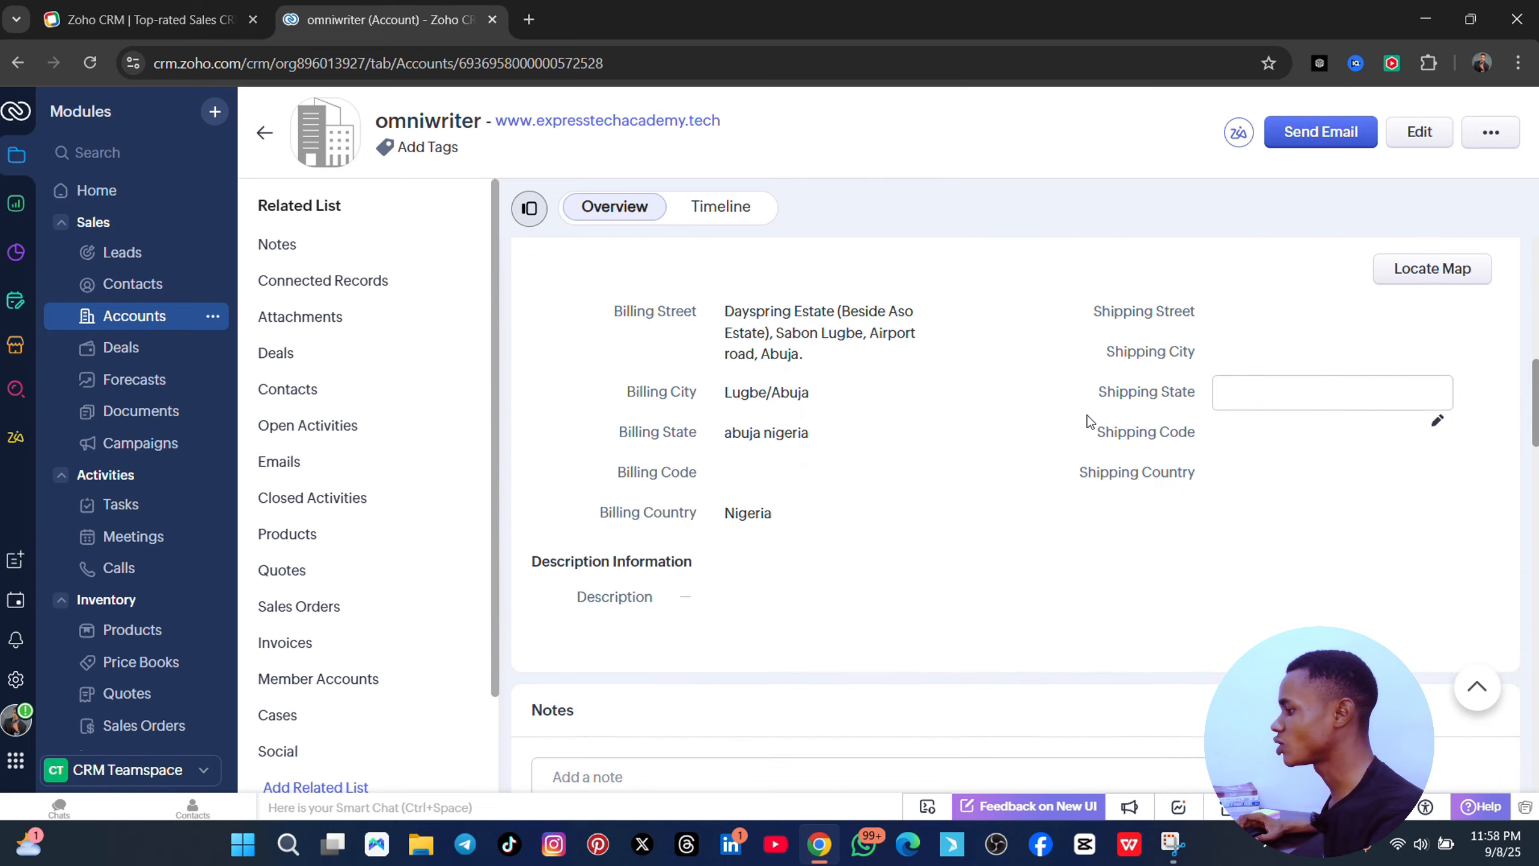
scroll(340, 381, "down", 2)
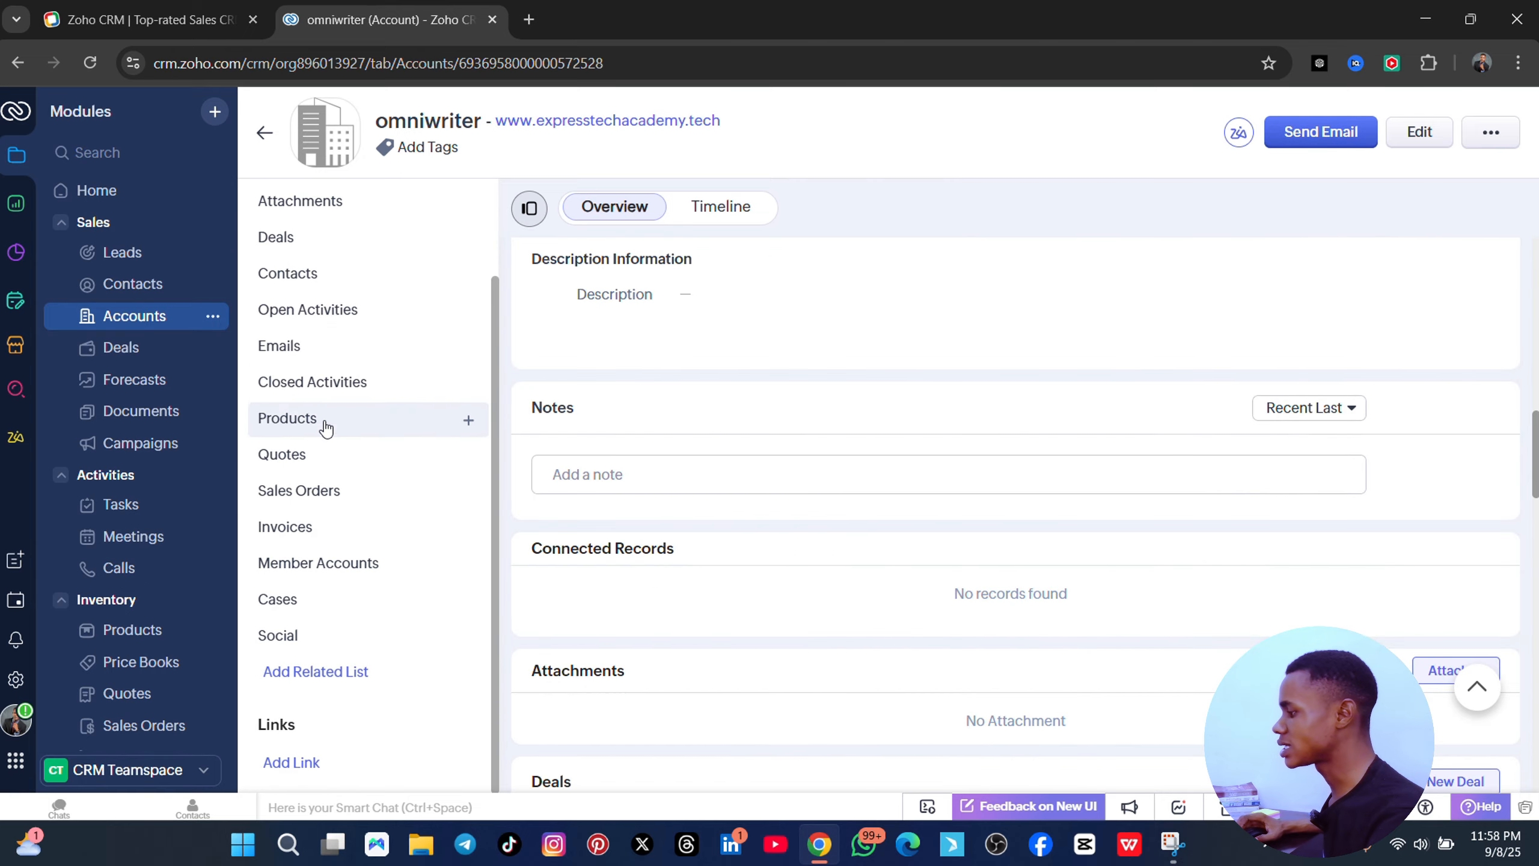
scroll(904, 474, "down", 15)
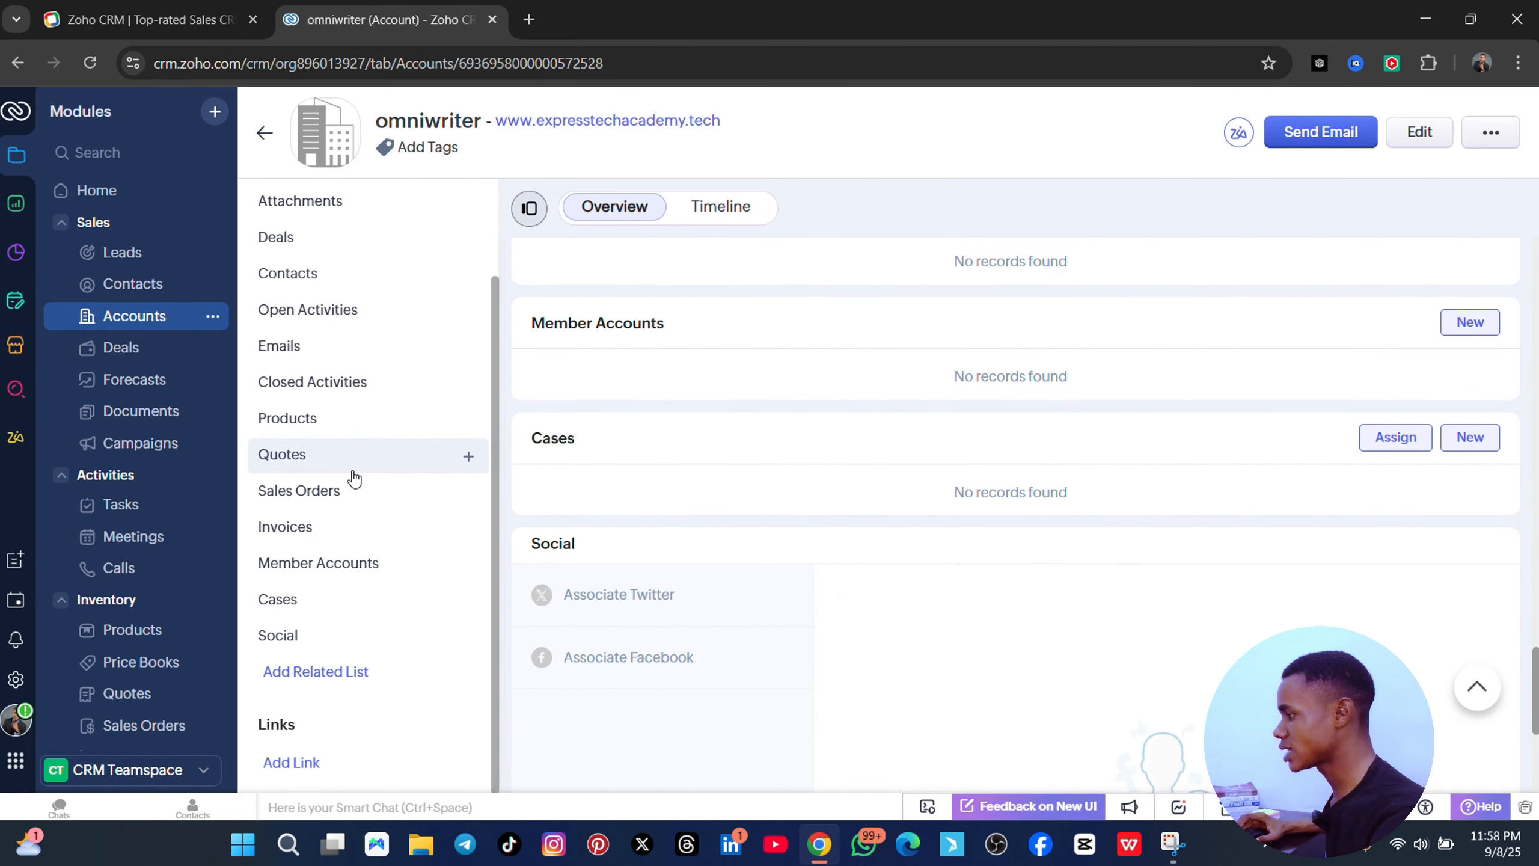
scroll(899, 402, "up", 10)
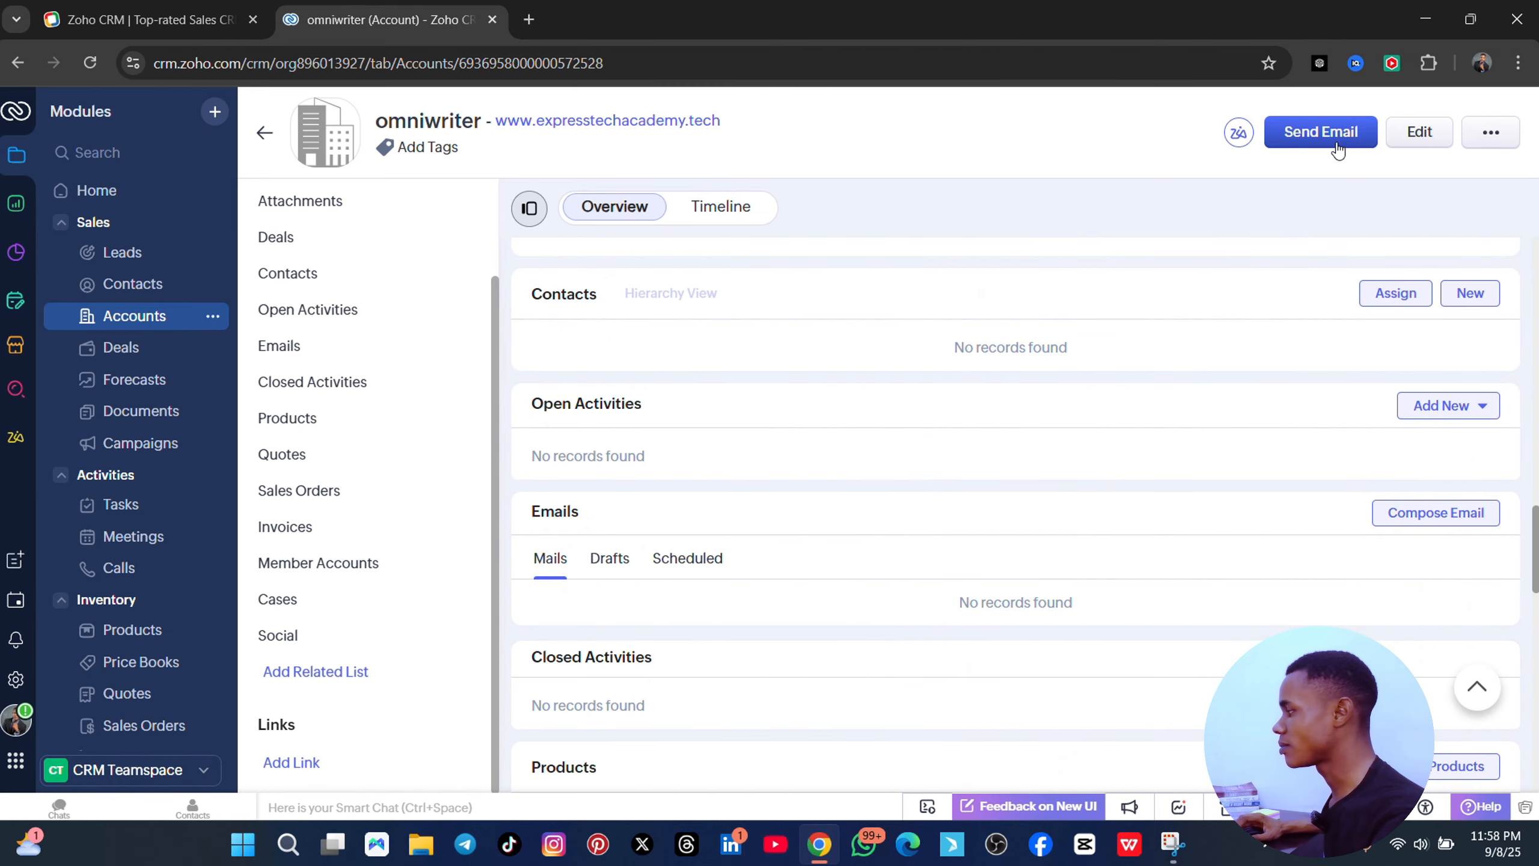
left_click(1490, 132)
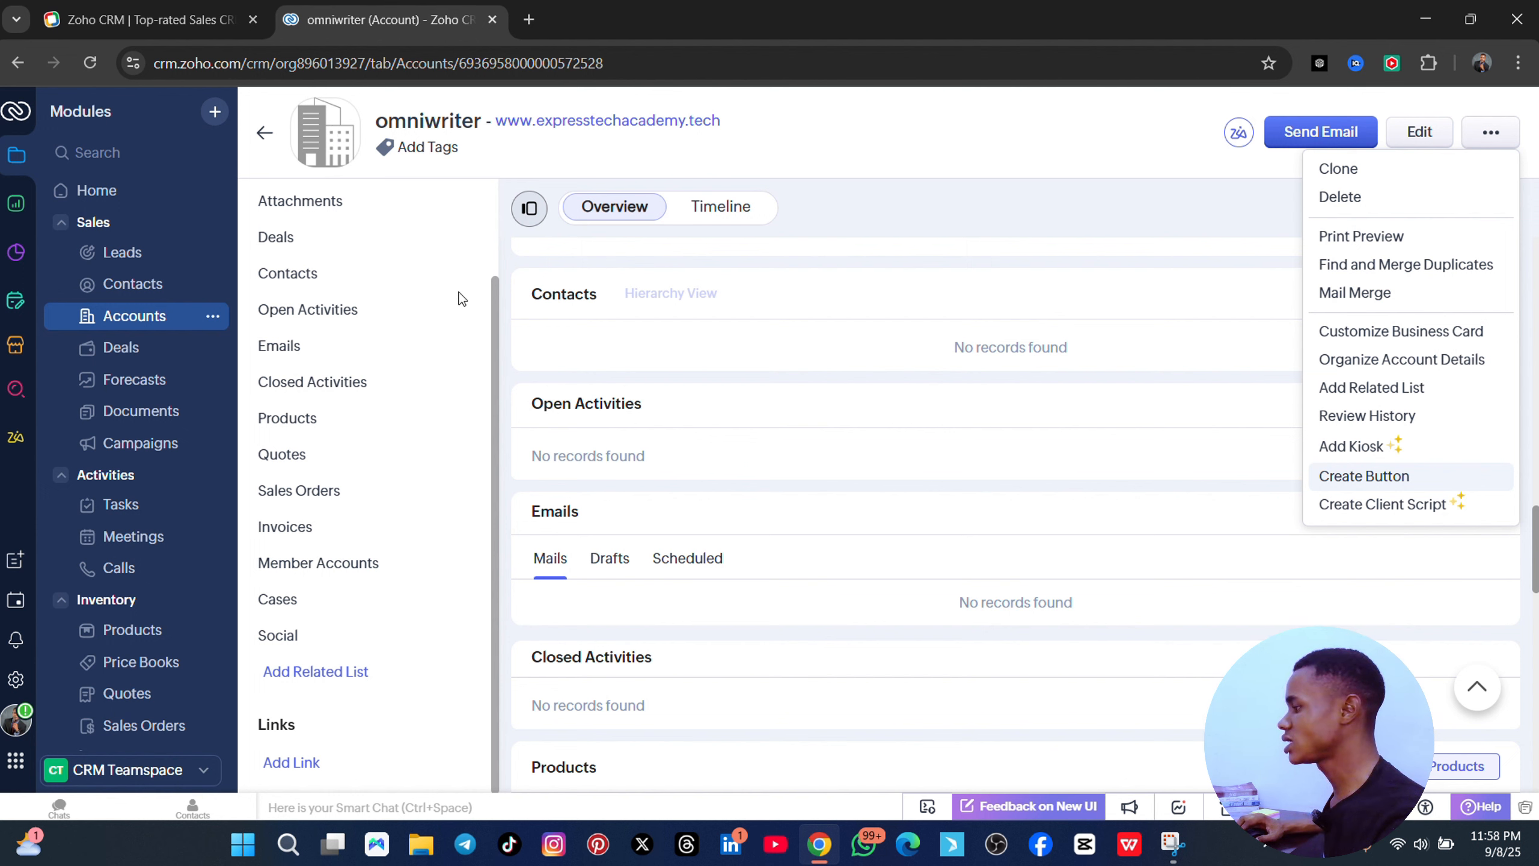
left_click(343, 204)
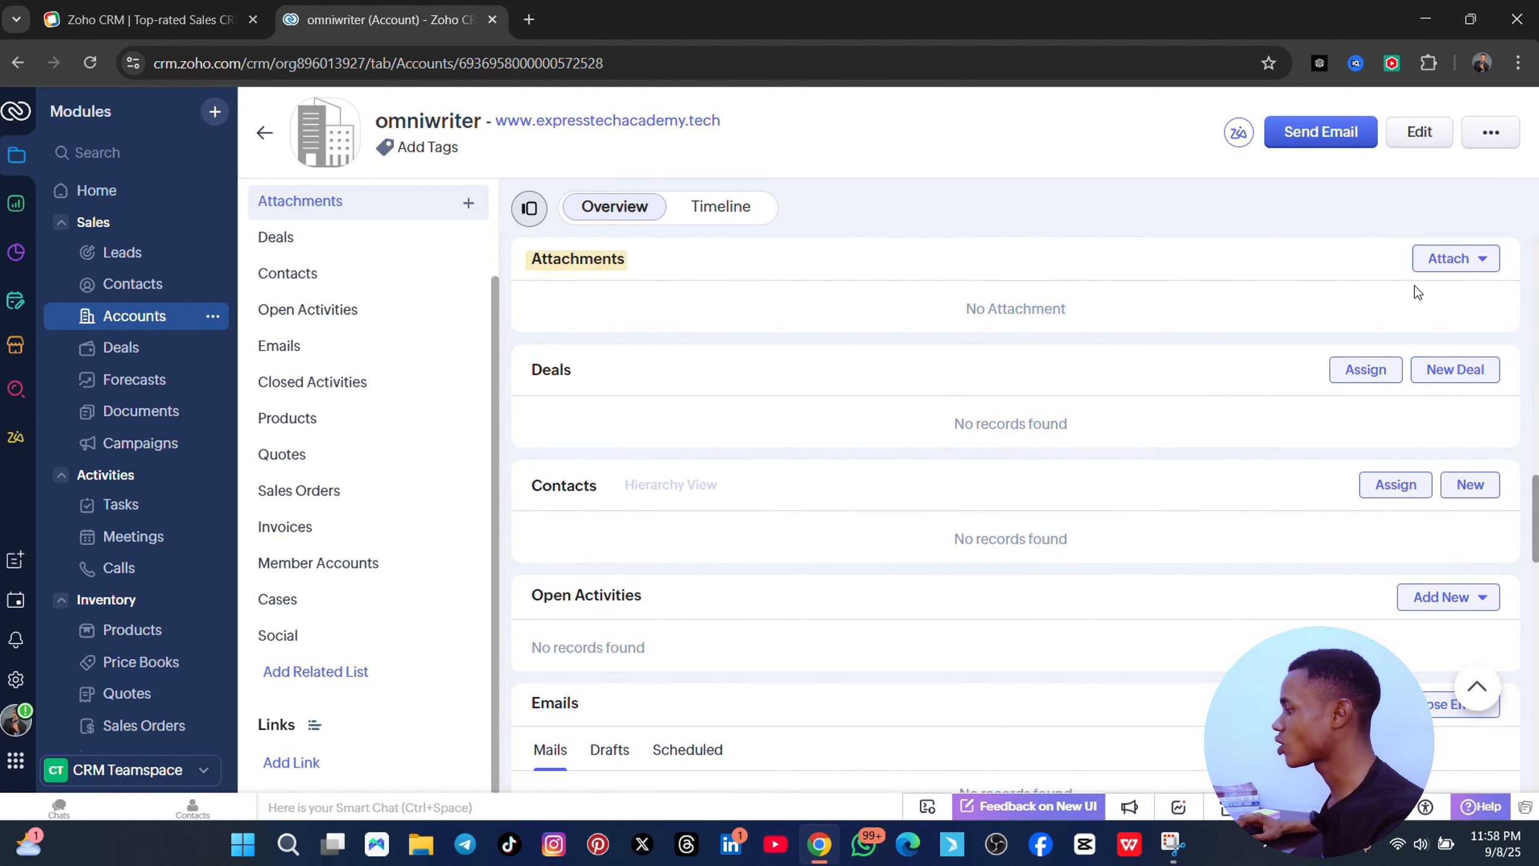
left_click(1466, 259)
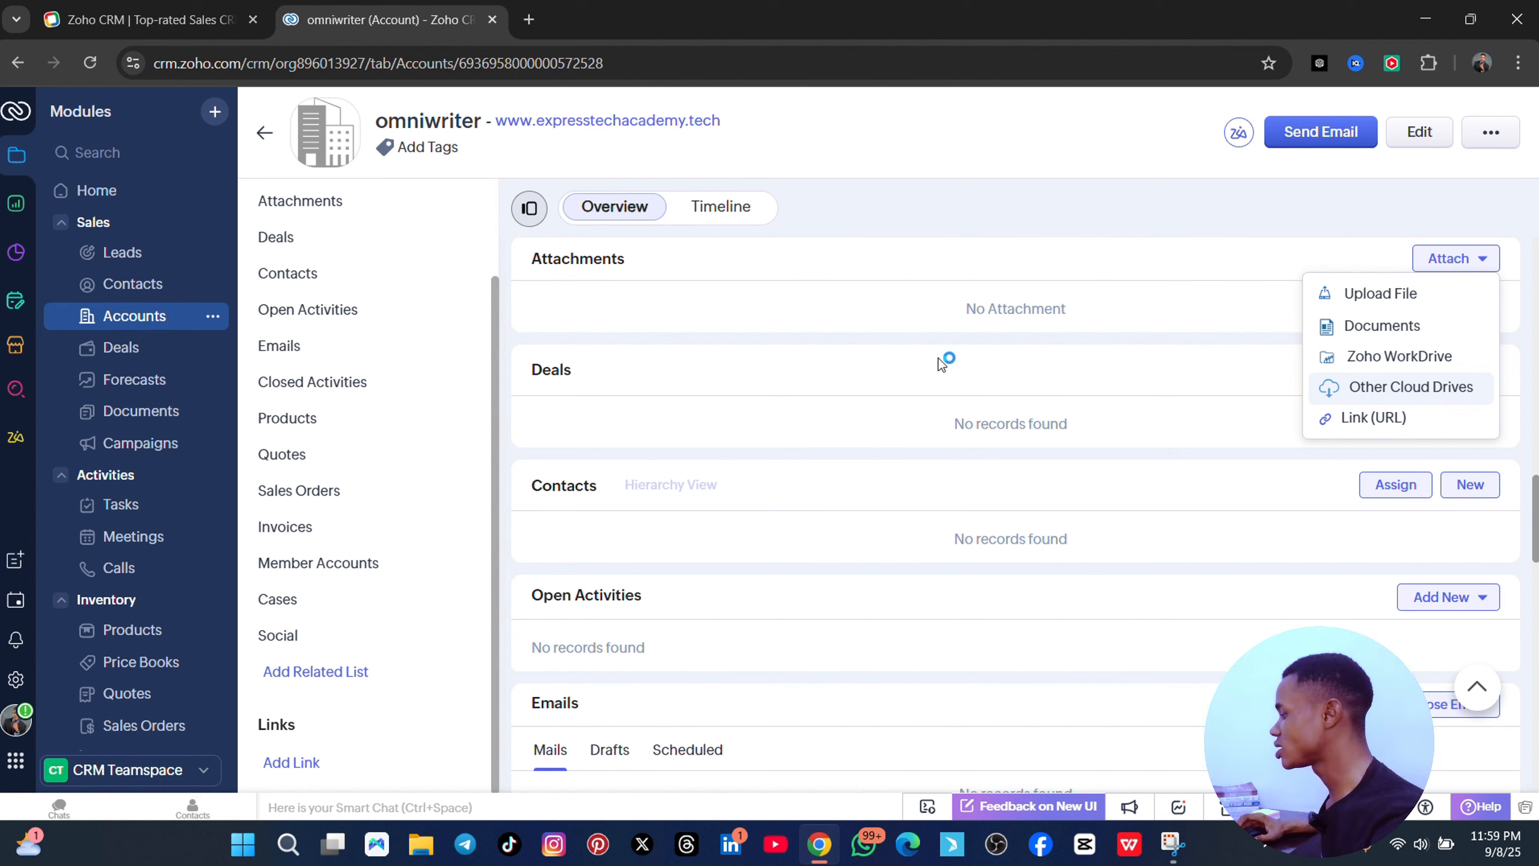
- Open the Deals module as a kanban board grouped by stage
left_click(137, 347)
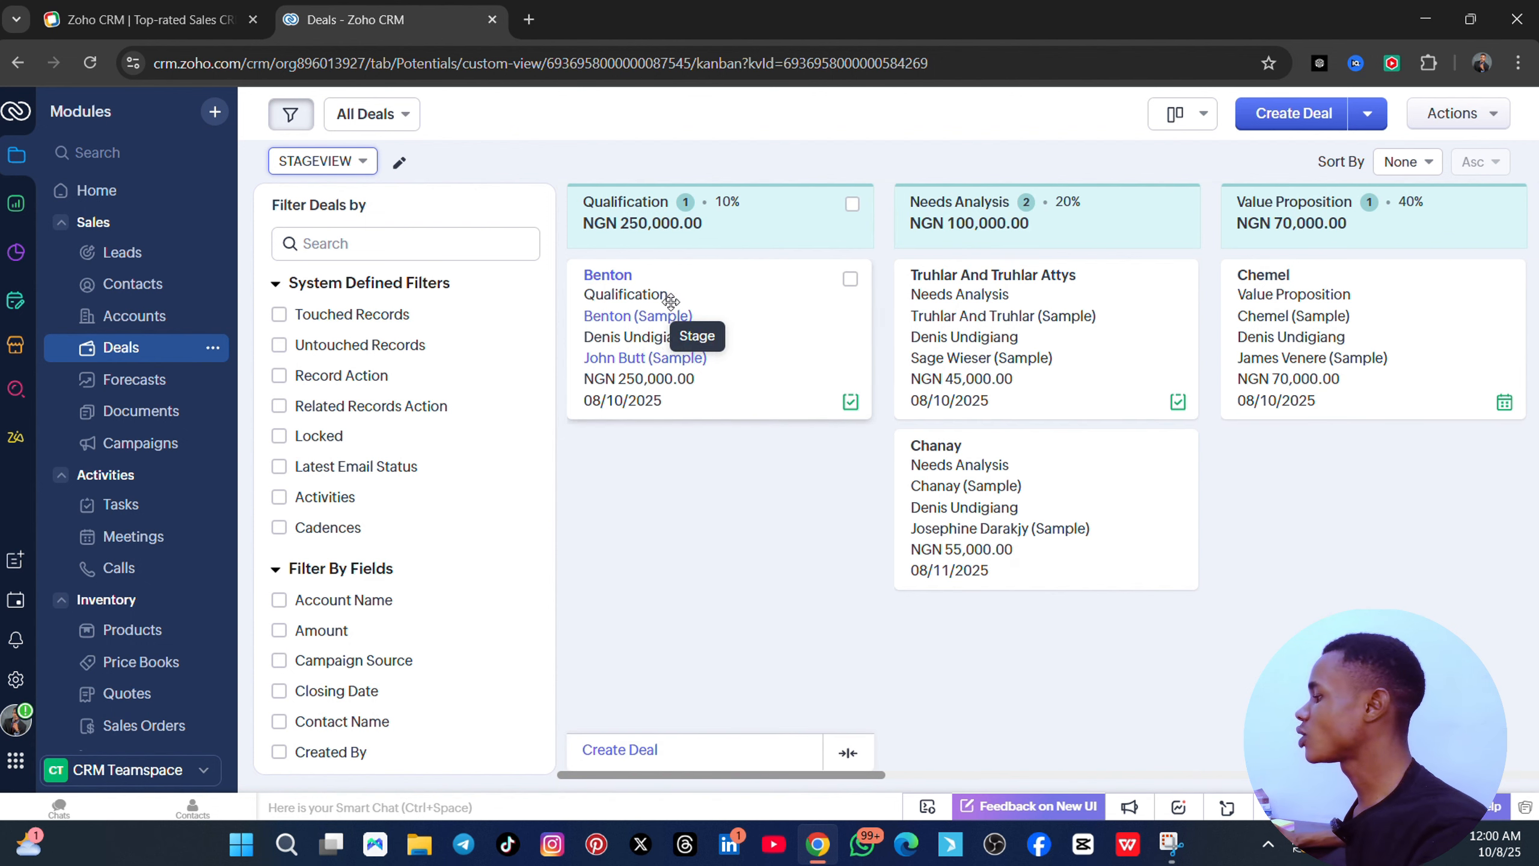
- Drag the Benton deal via Value Proposition into Needs Analysis, then scroll the board right
left_click_drag(671, 302, 1133, 496)
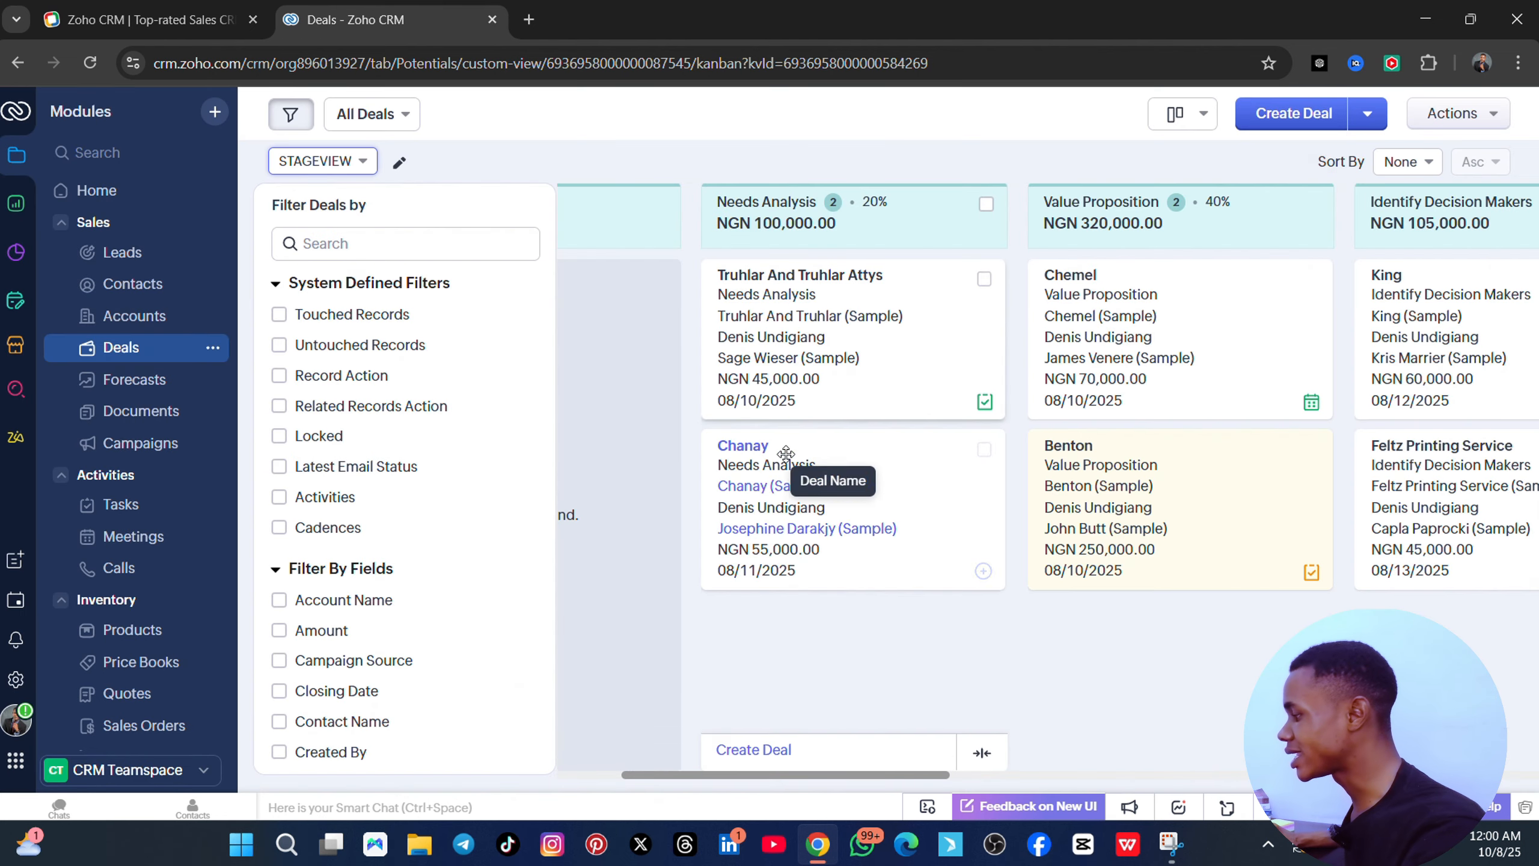
left_click_drag(1082, 539, 861, 664)
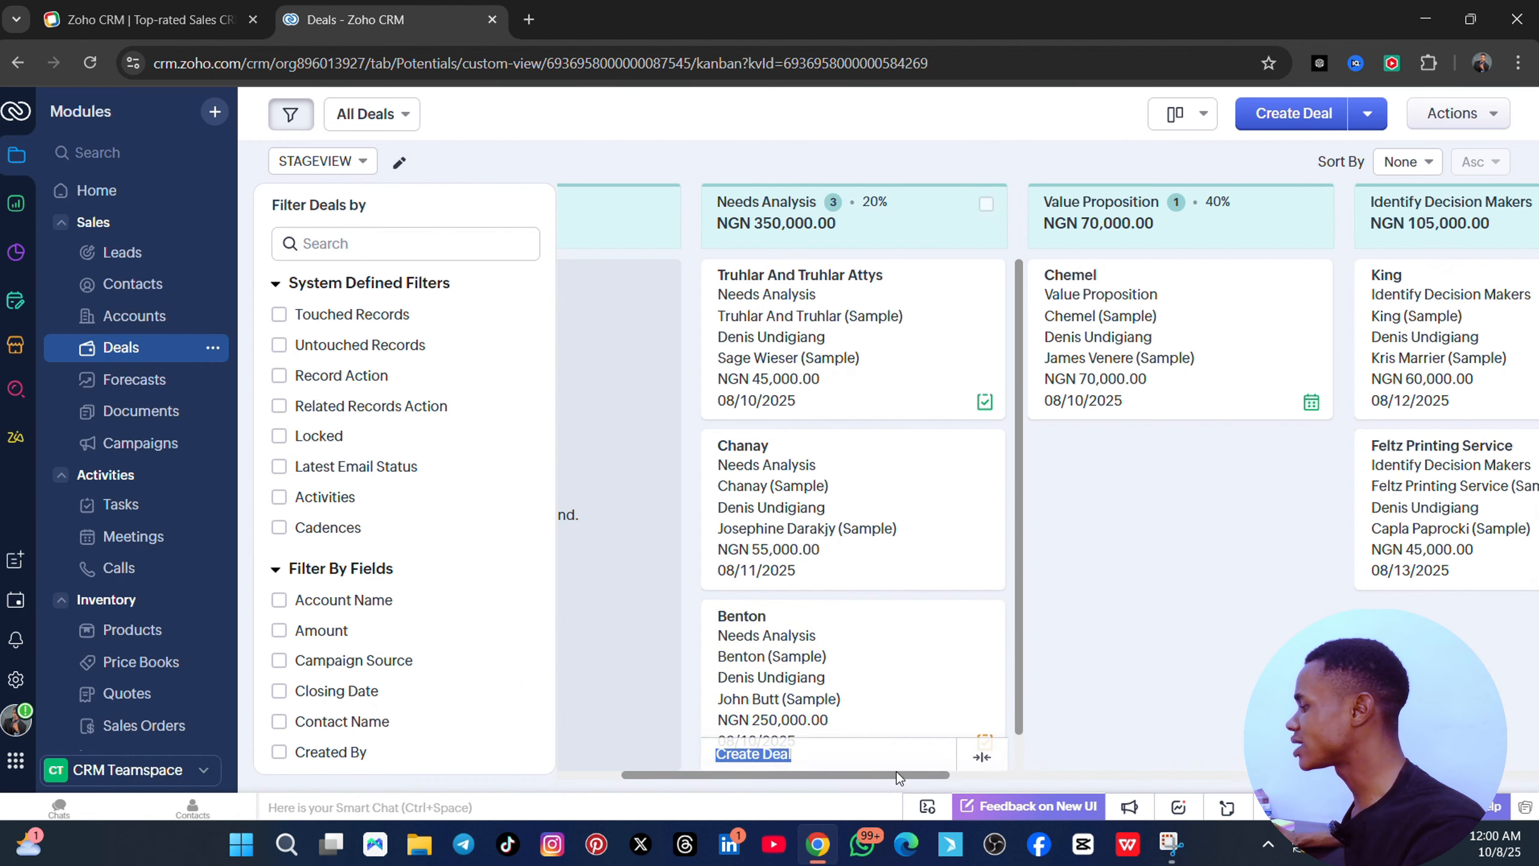
left_click_drag(897, 774, 1491, 790)
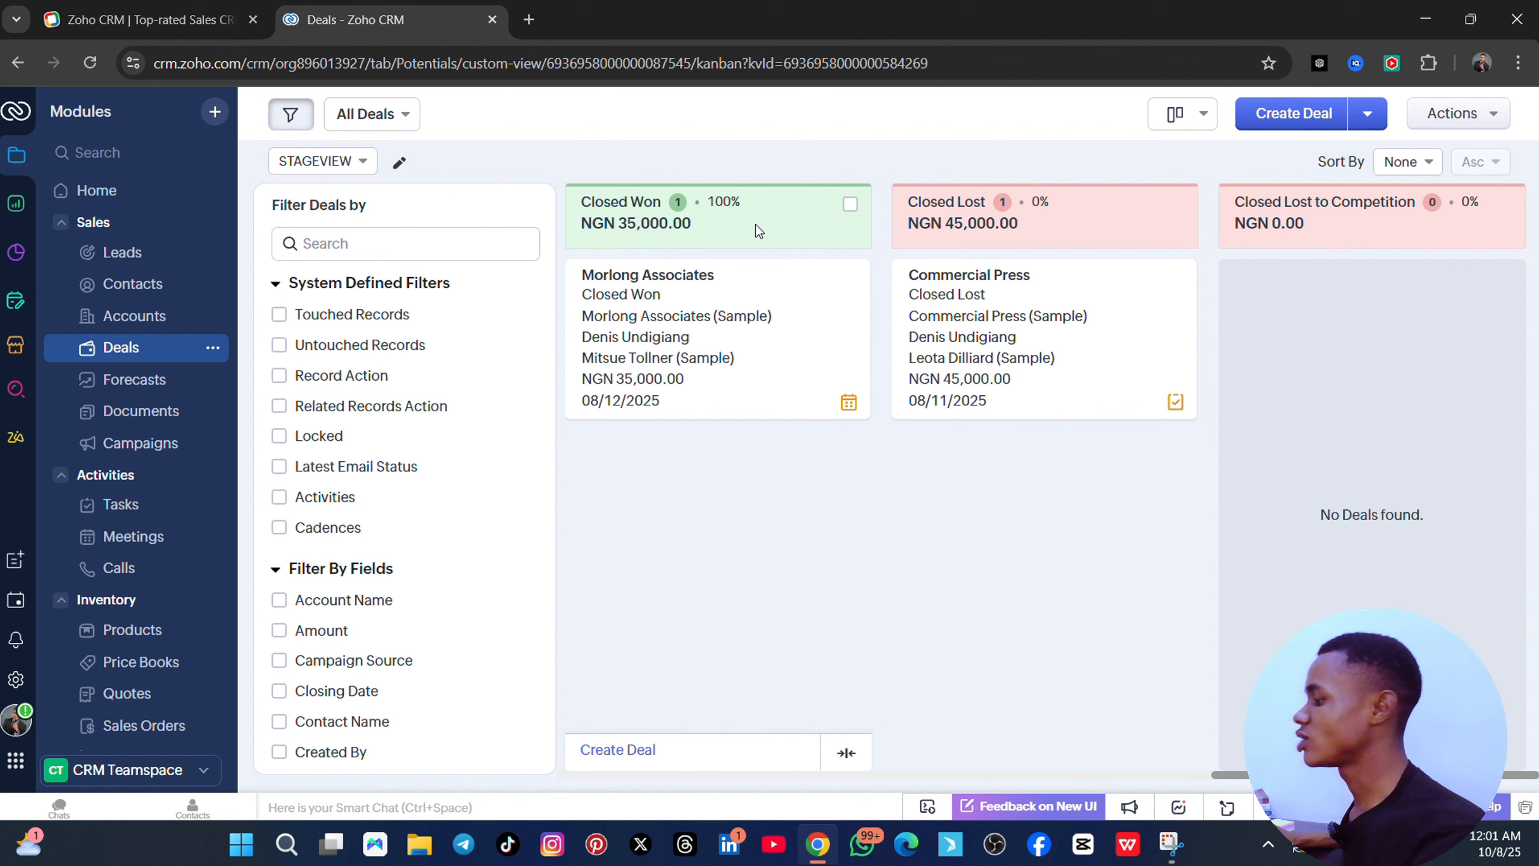
- Move Morlong Associates to Closed Lost, then to Closed Lost to Competition, saving each change
left_click_drag(789, 315, 1106, 501)
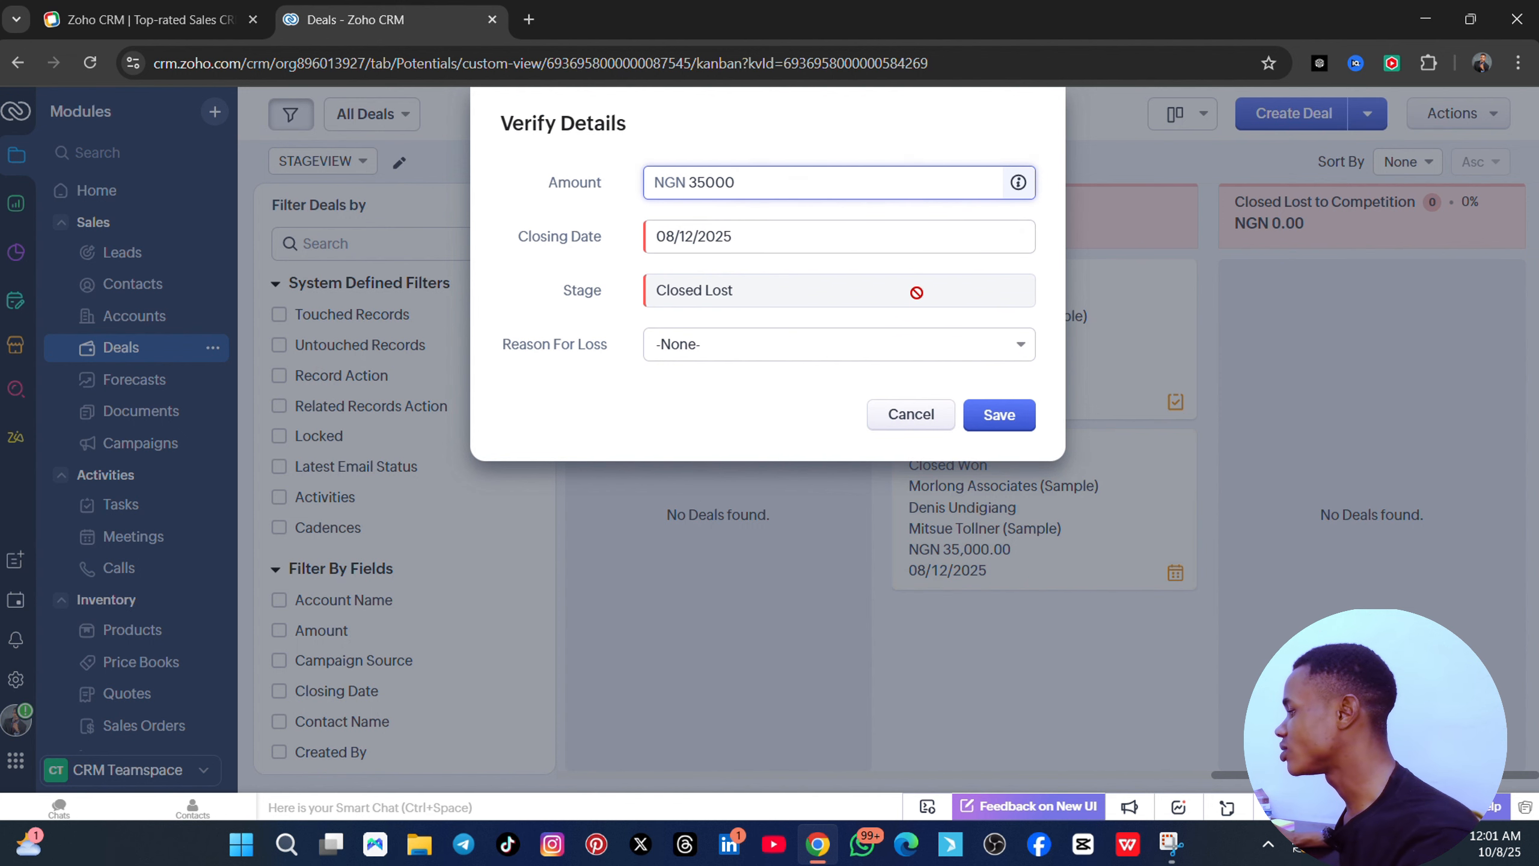
left_click(999, 415)
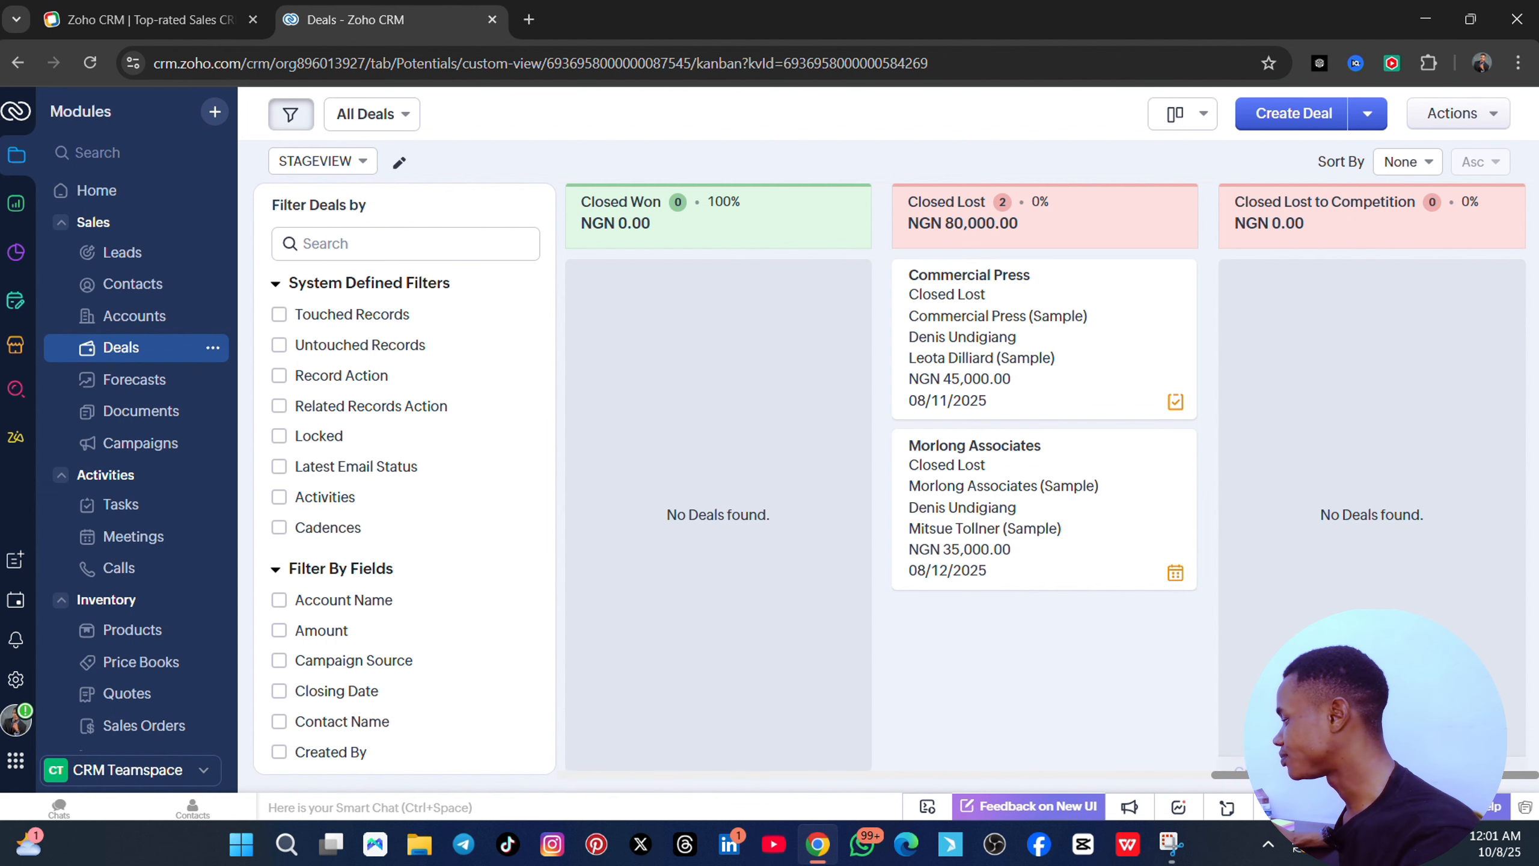
scroll(875, 363, "left", 5)
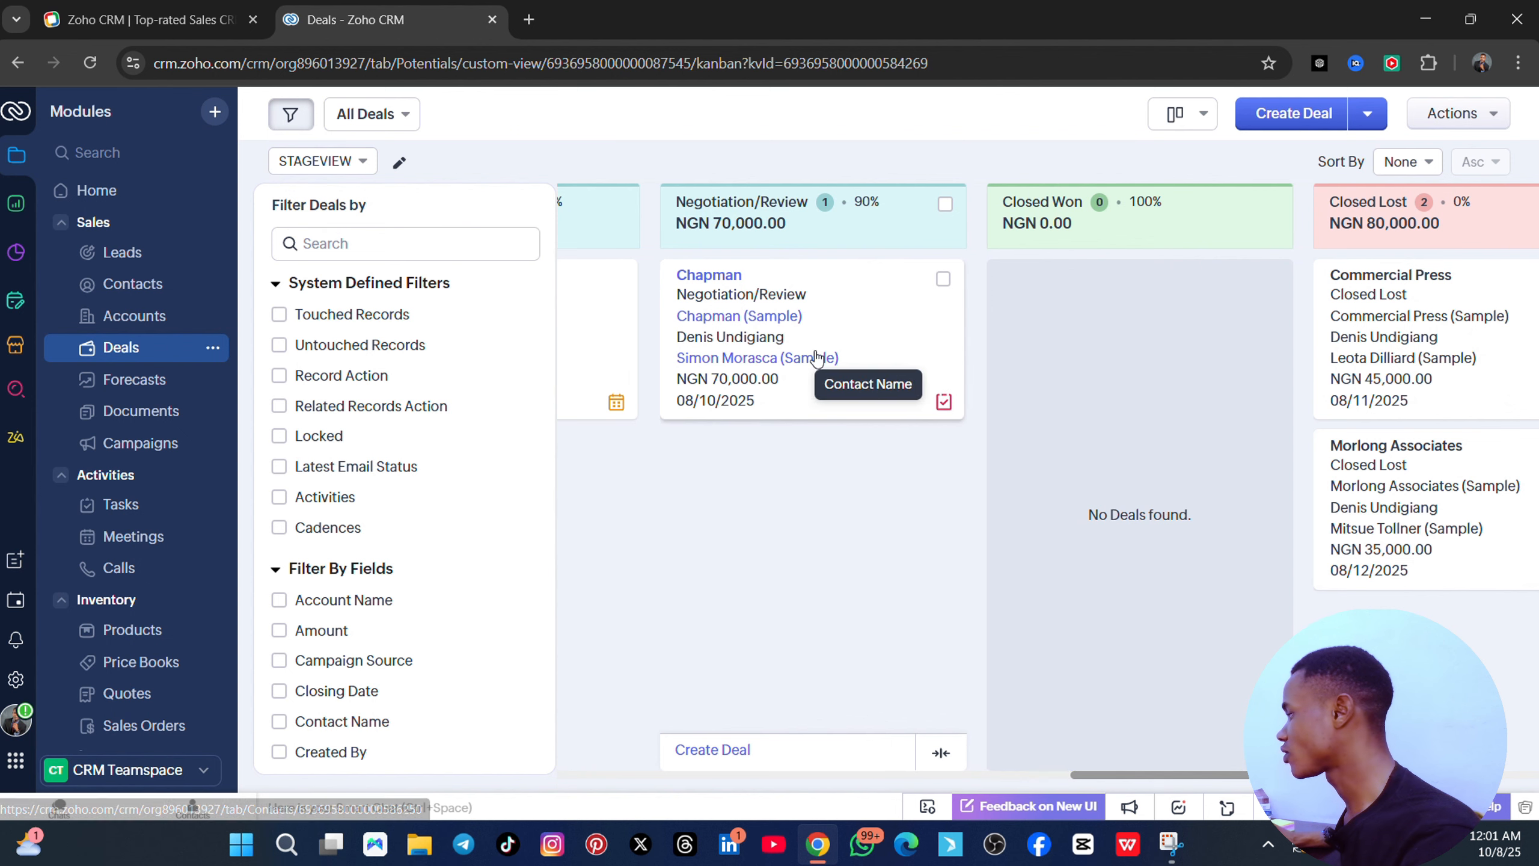
scroll(790, 439, "right", 3)
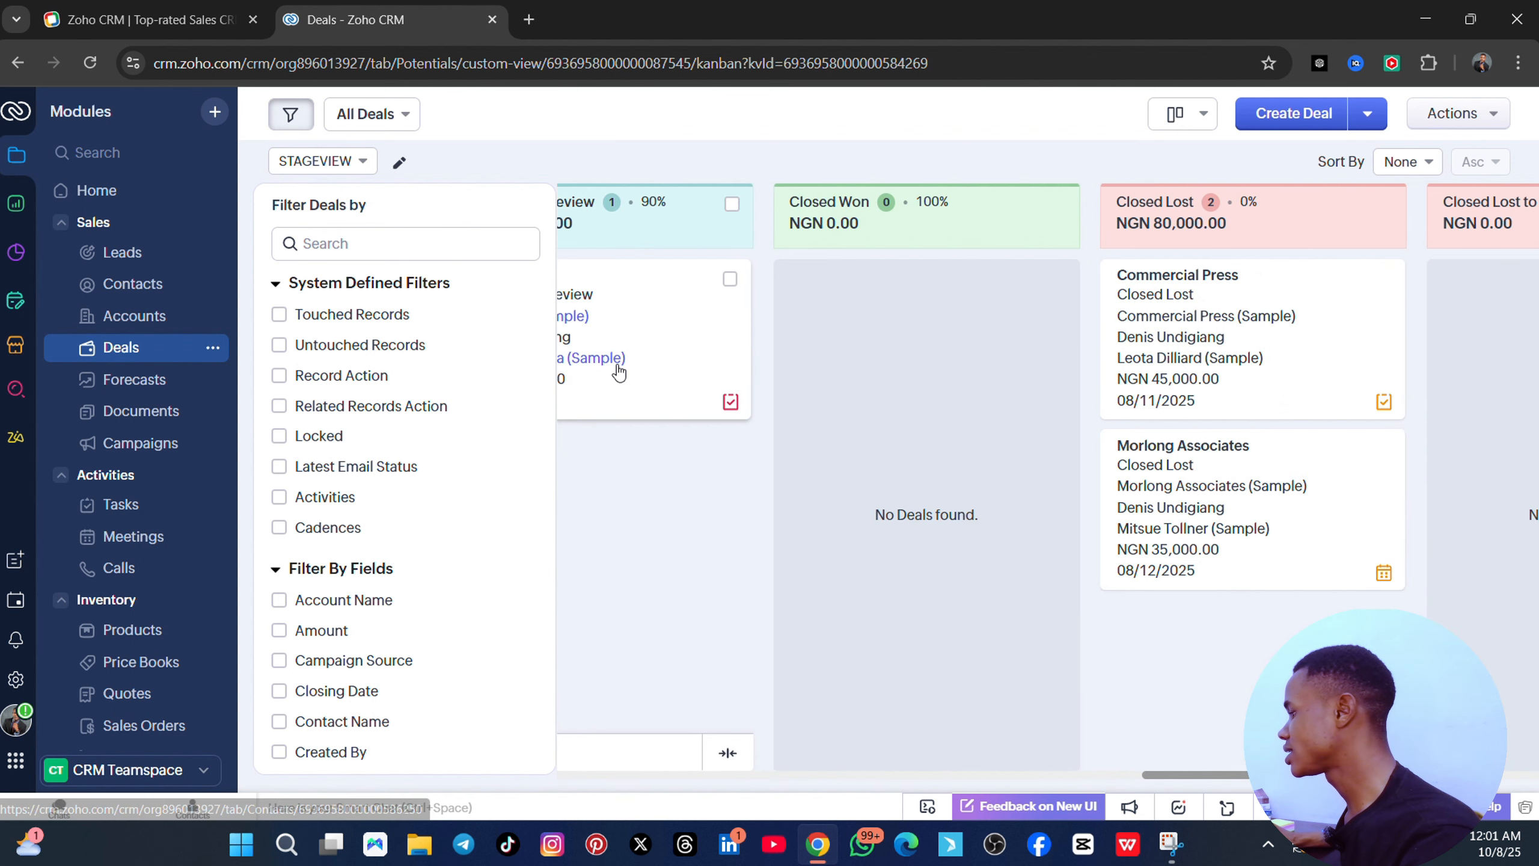
left_click_drag(1249, 506, 1361, 448)
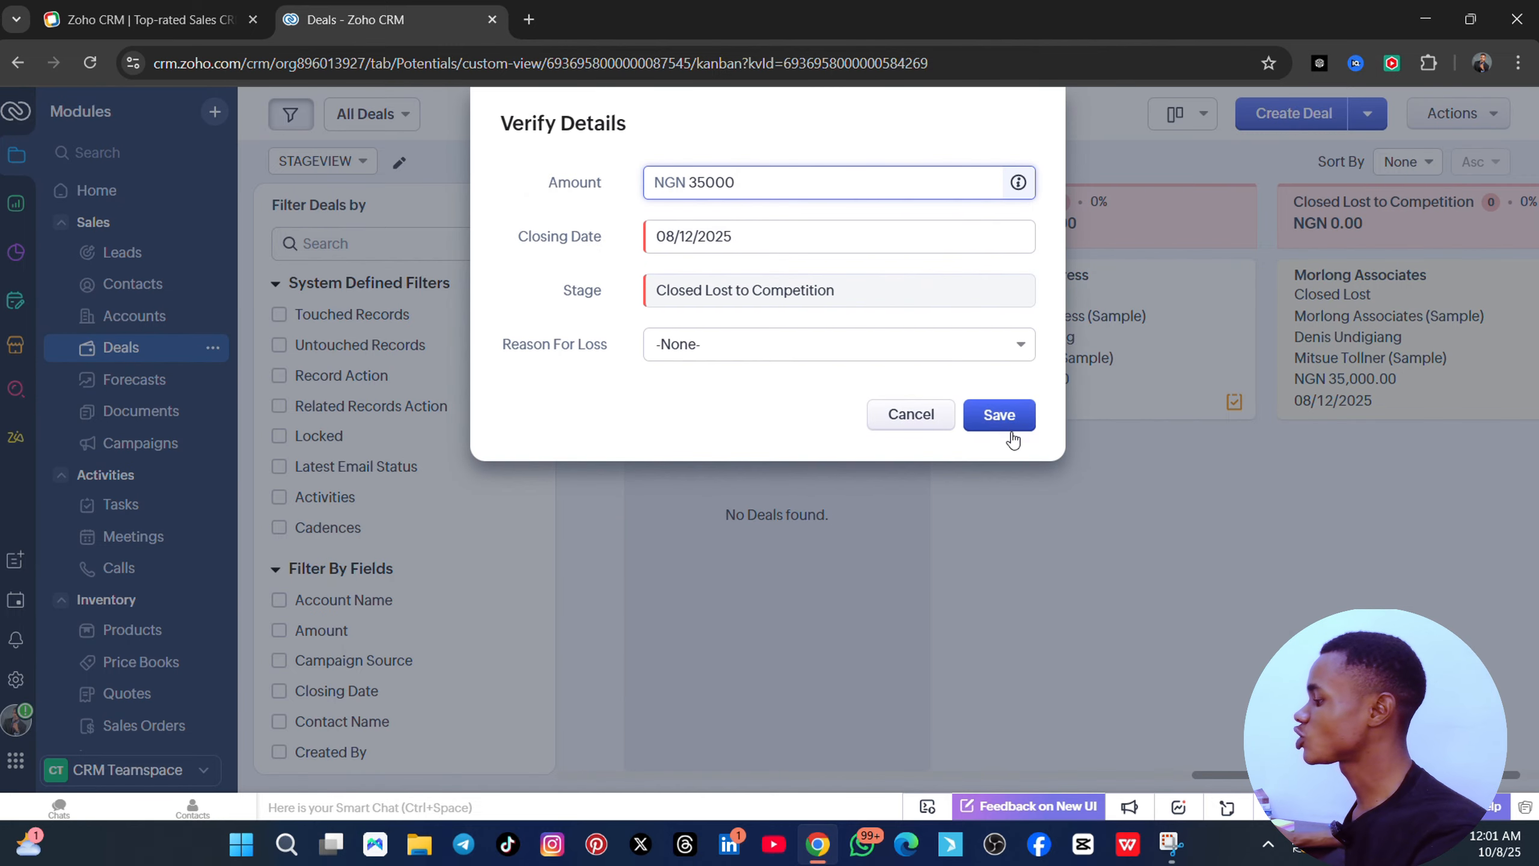
left_click(1011, 435)
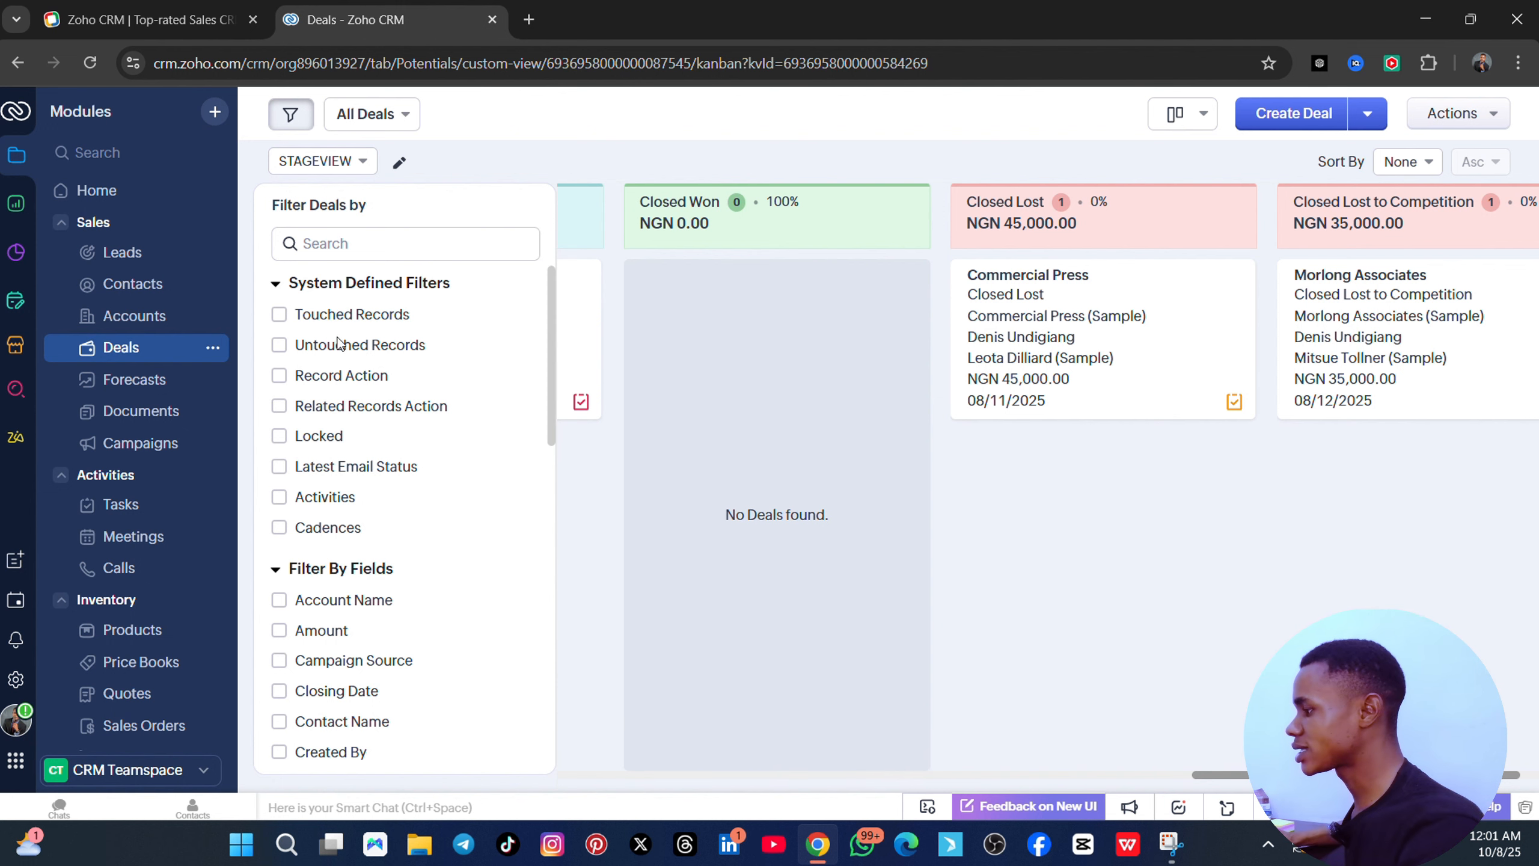
- Filter the deals board to deals with Emails, then switch to Forecasts
scroll(352, 576, "down", 15)
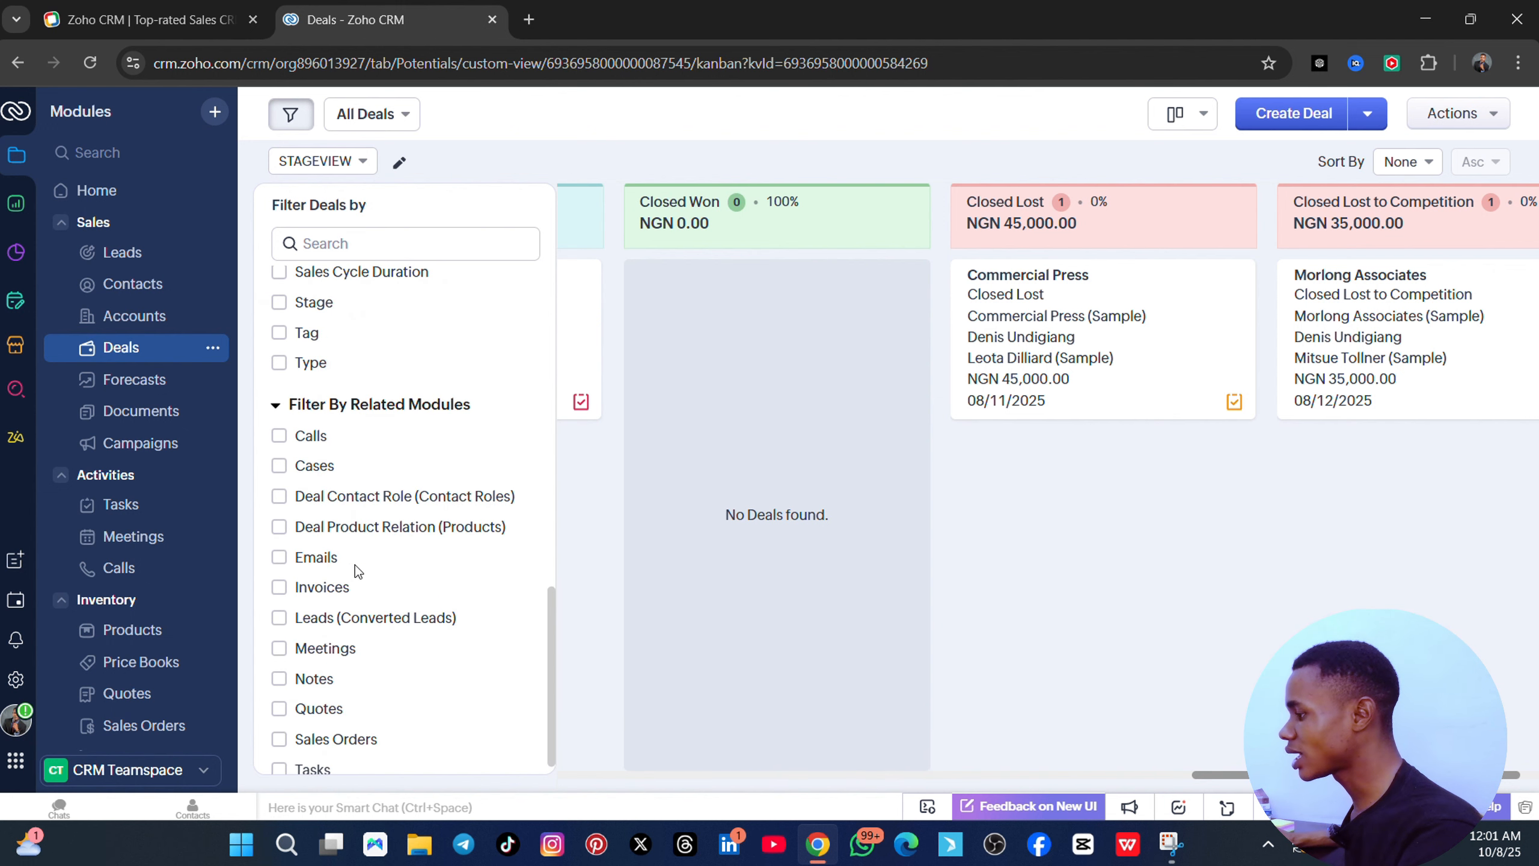
scroll(356, 570, "down", 1)
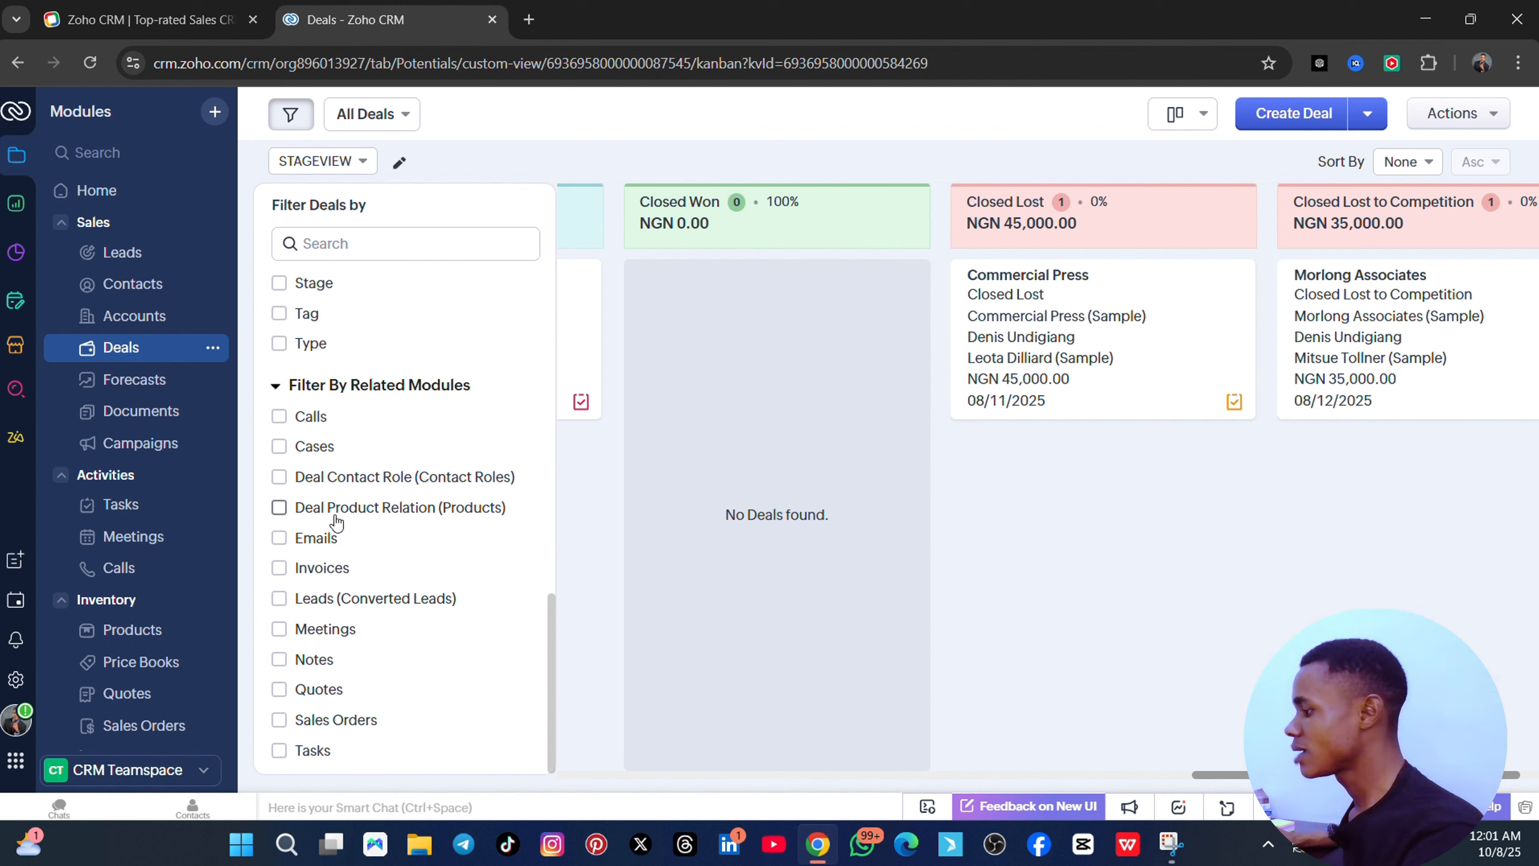
left_click(280, 543)
left_click(342, 736)
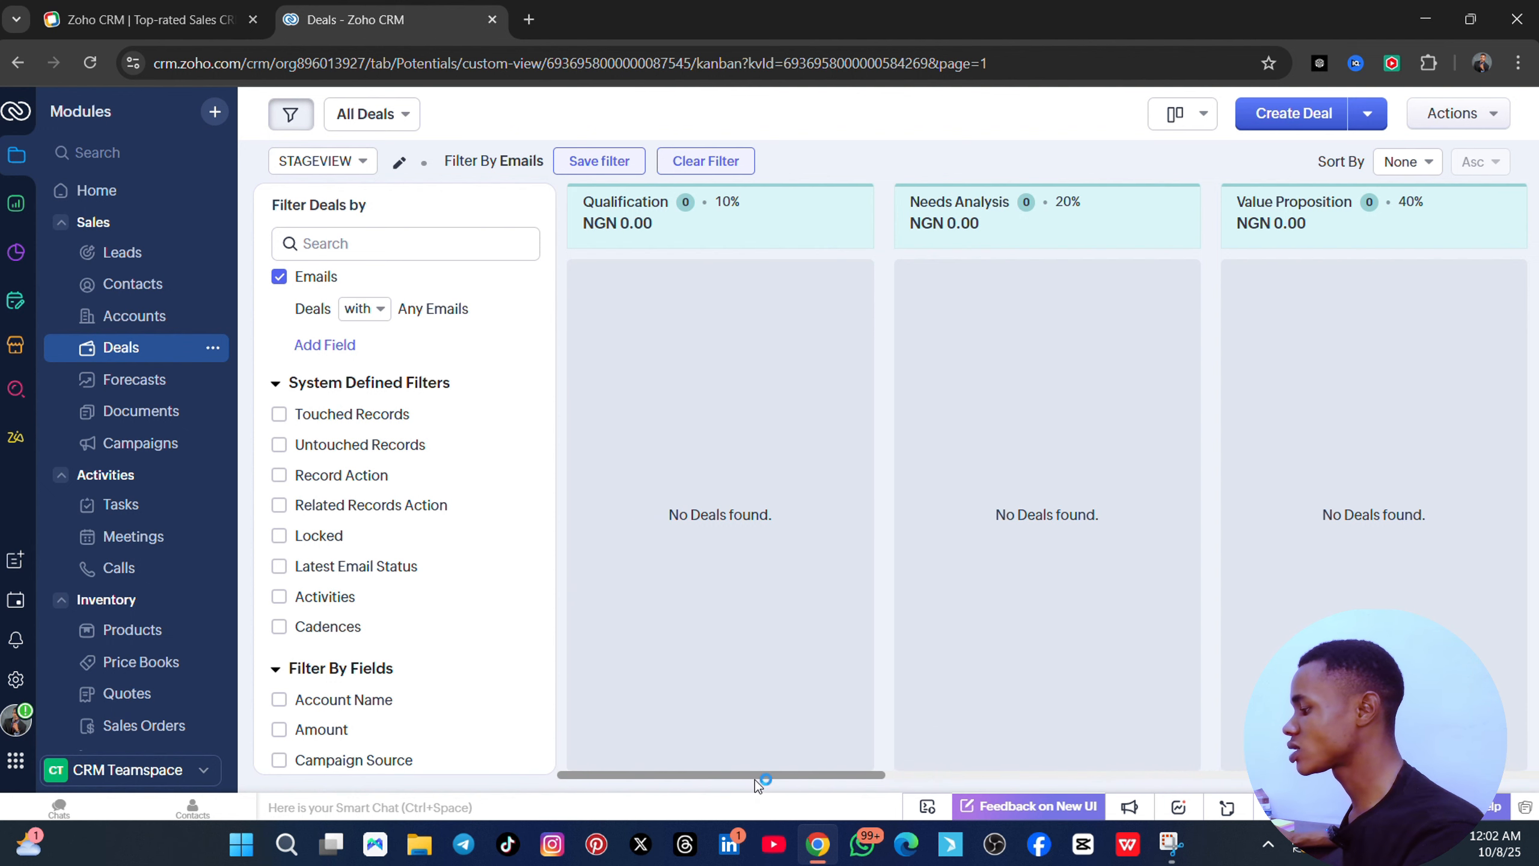
left_click_drag(756, 777, 326, 777)
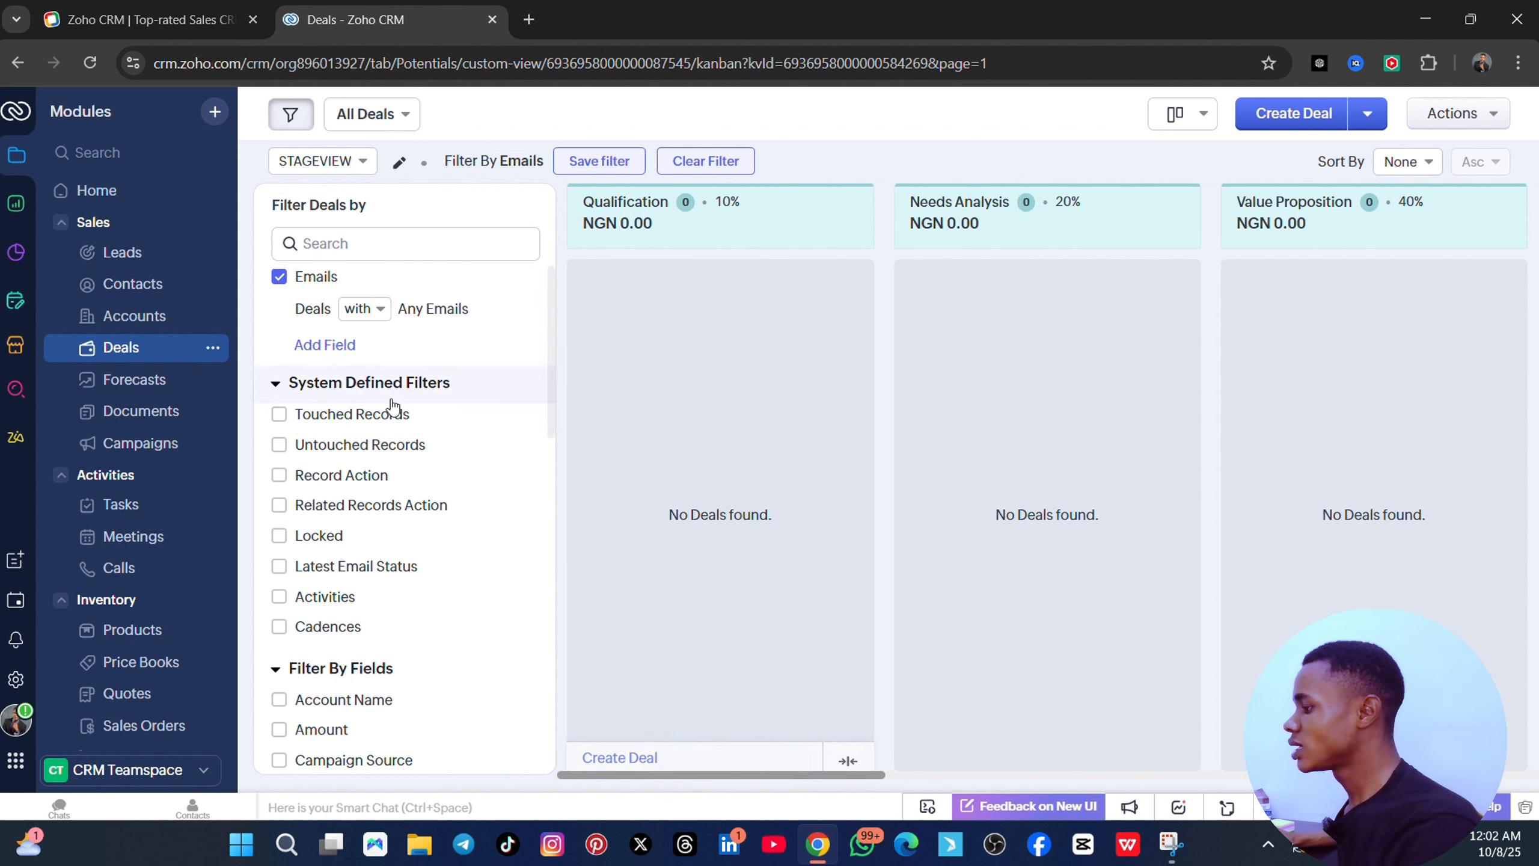
left_click(156, 386)
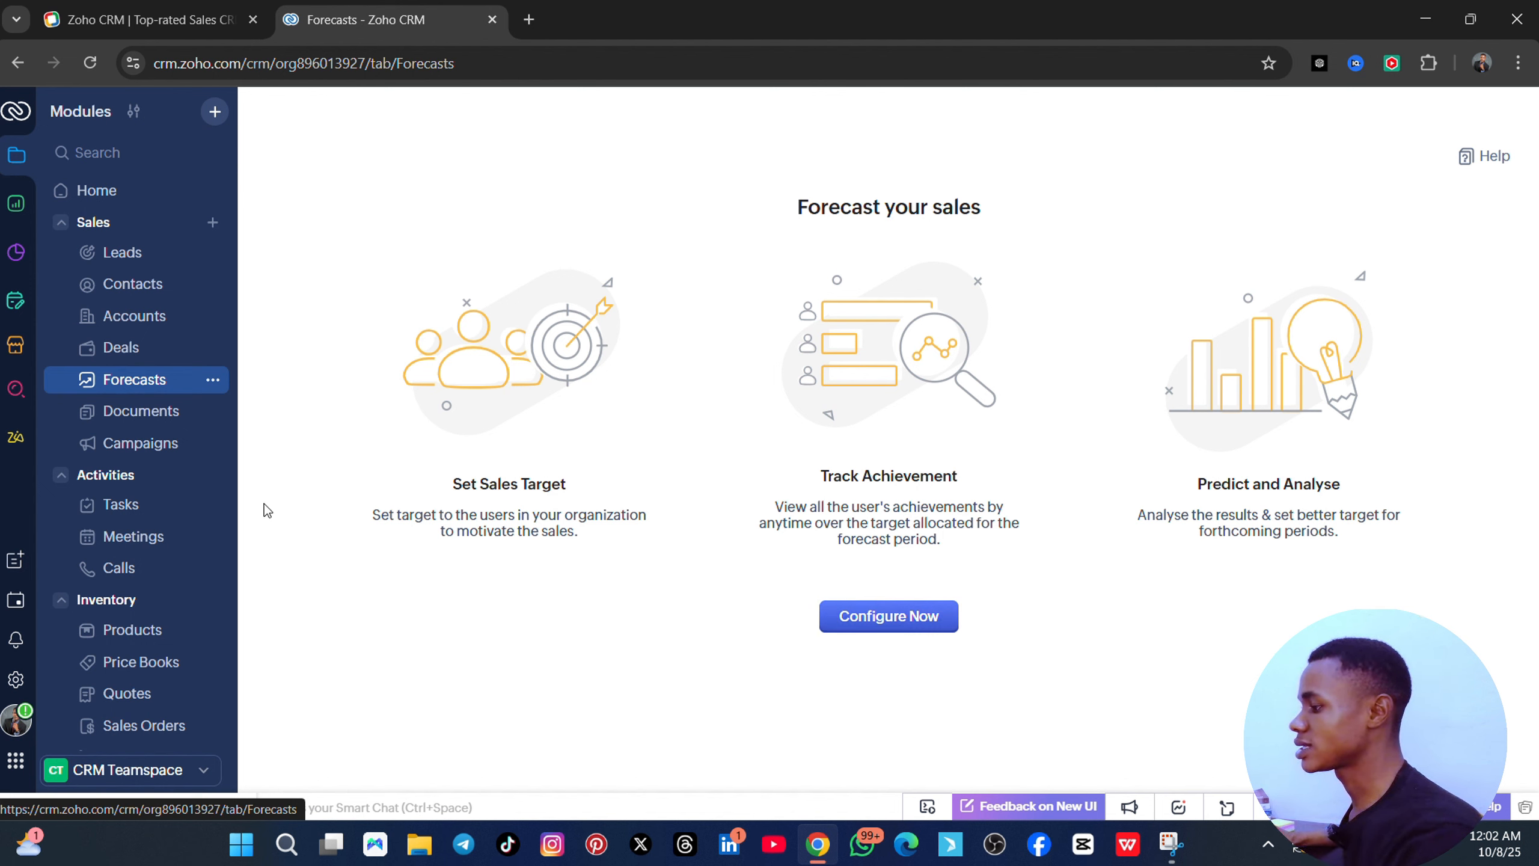
- Look over the empty Documents module, then go to the Campaigns start page
left_click(146, 418)
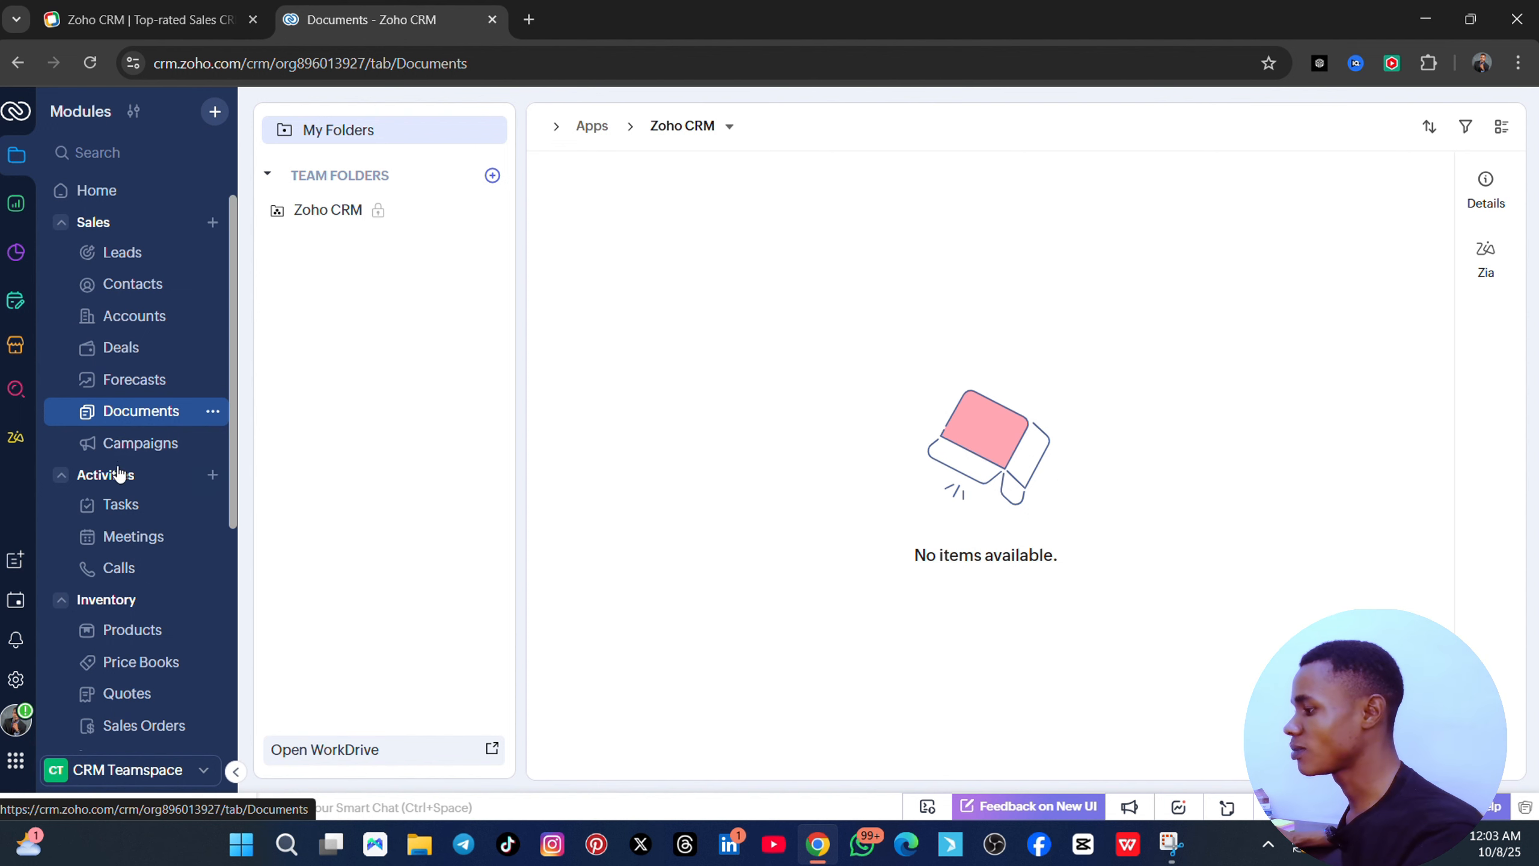
scroll(121, 473, "down", 2)
left_click(146, 346)
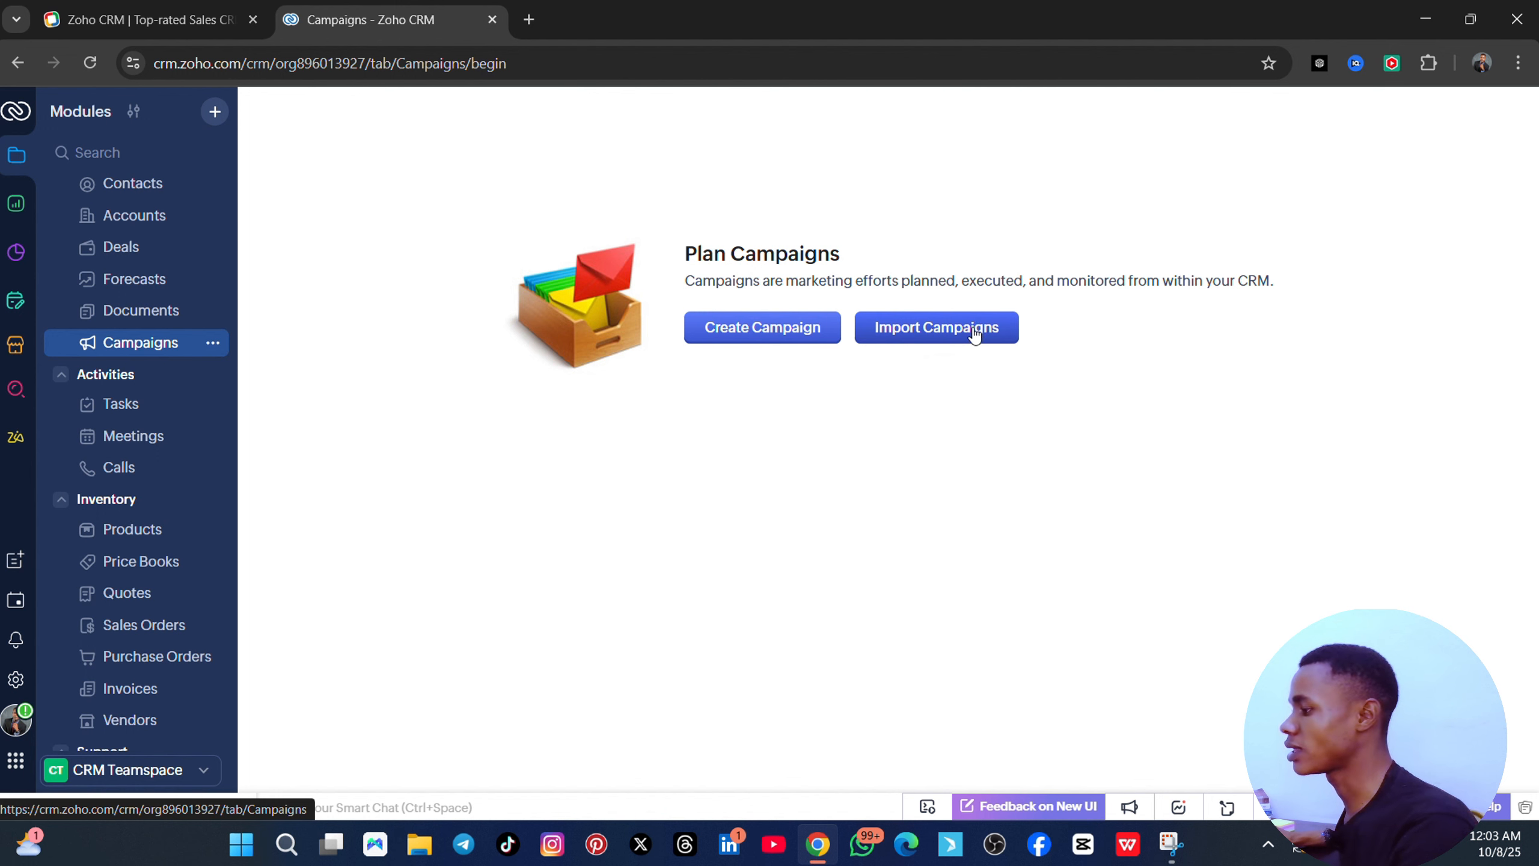
- Look over a blank Create Campaign form, then switch to the Tasks status board
left_click(743, 333)
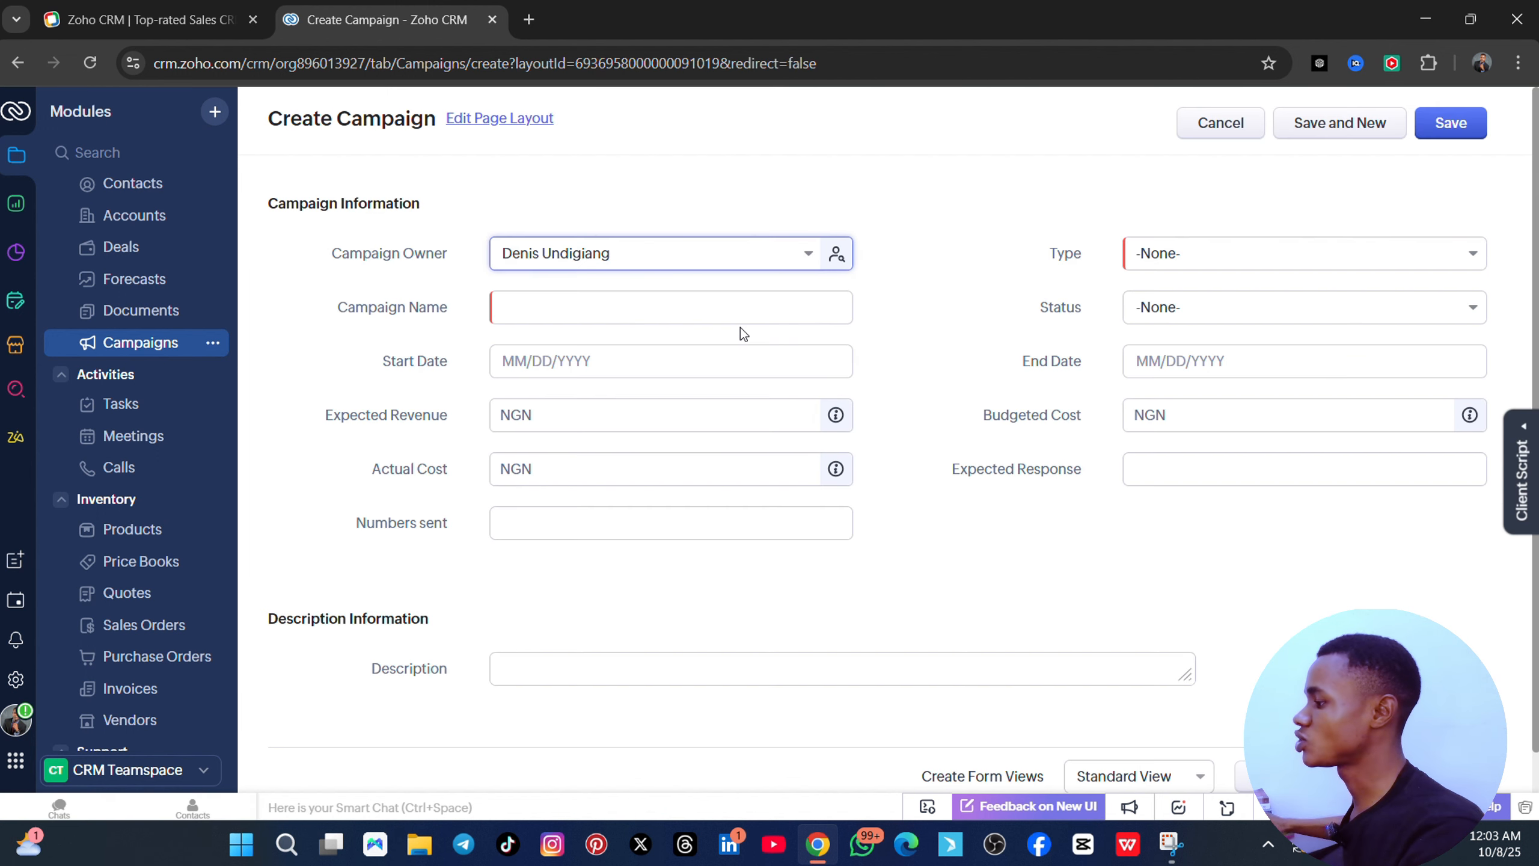
scroll(817, 373, "down", 1)
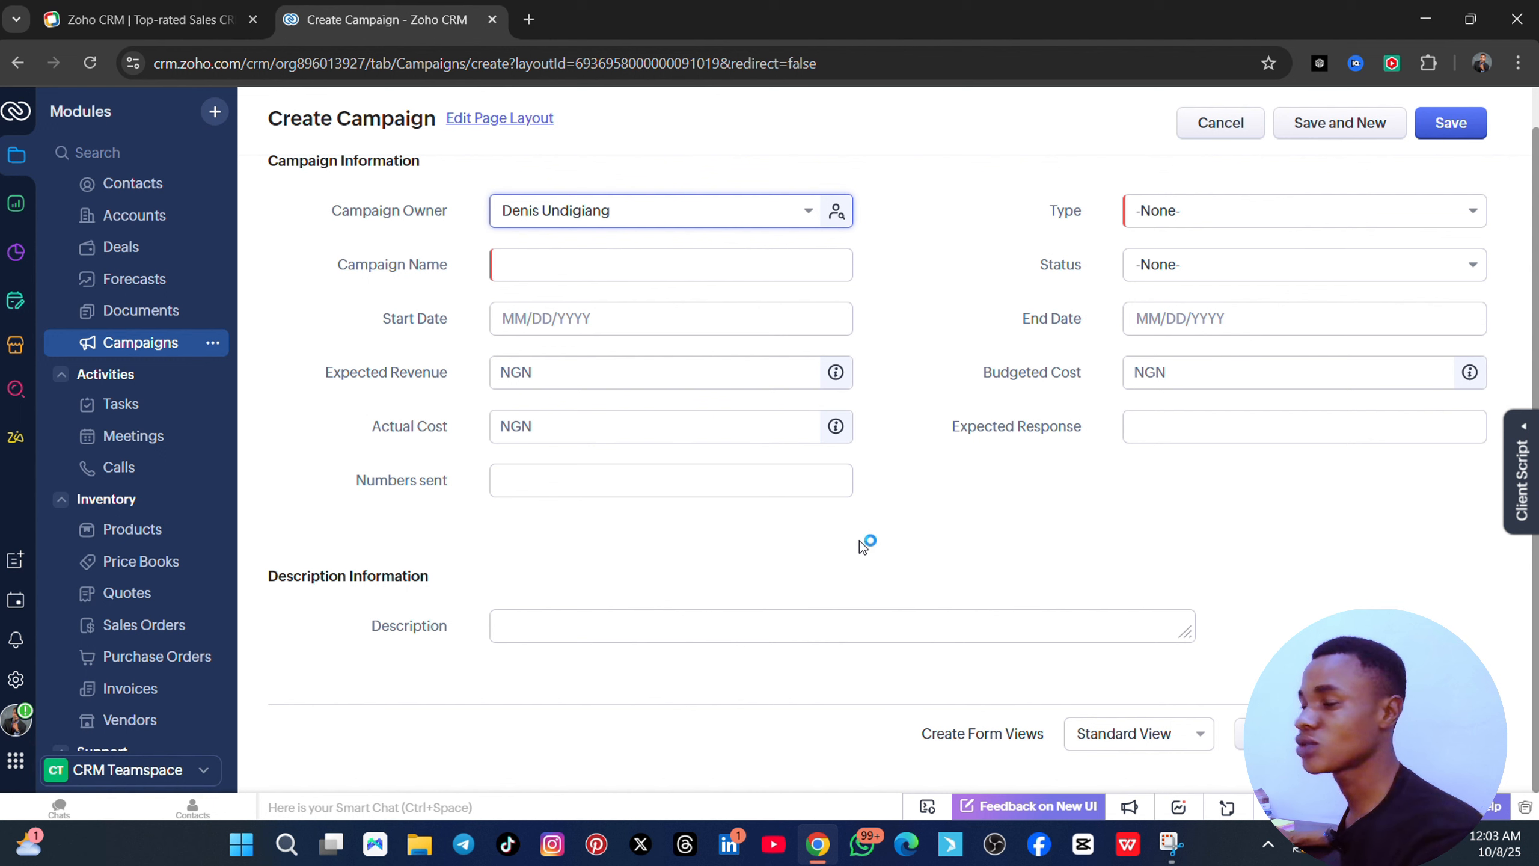
left_click(115, 406)
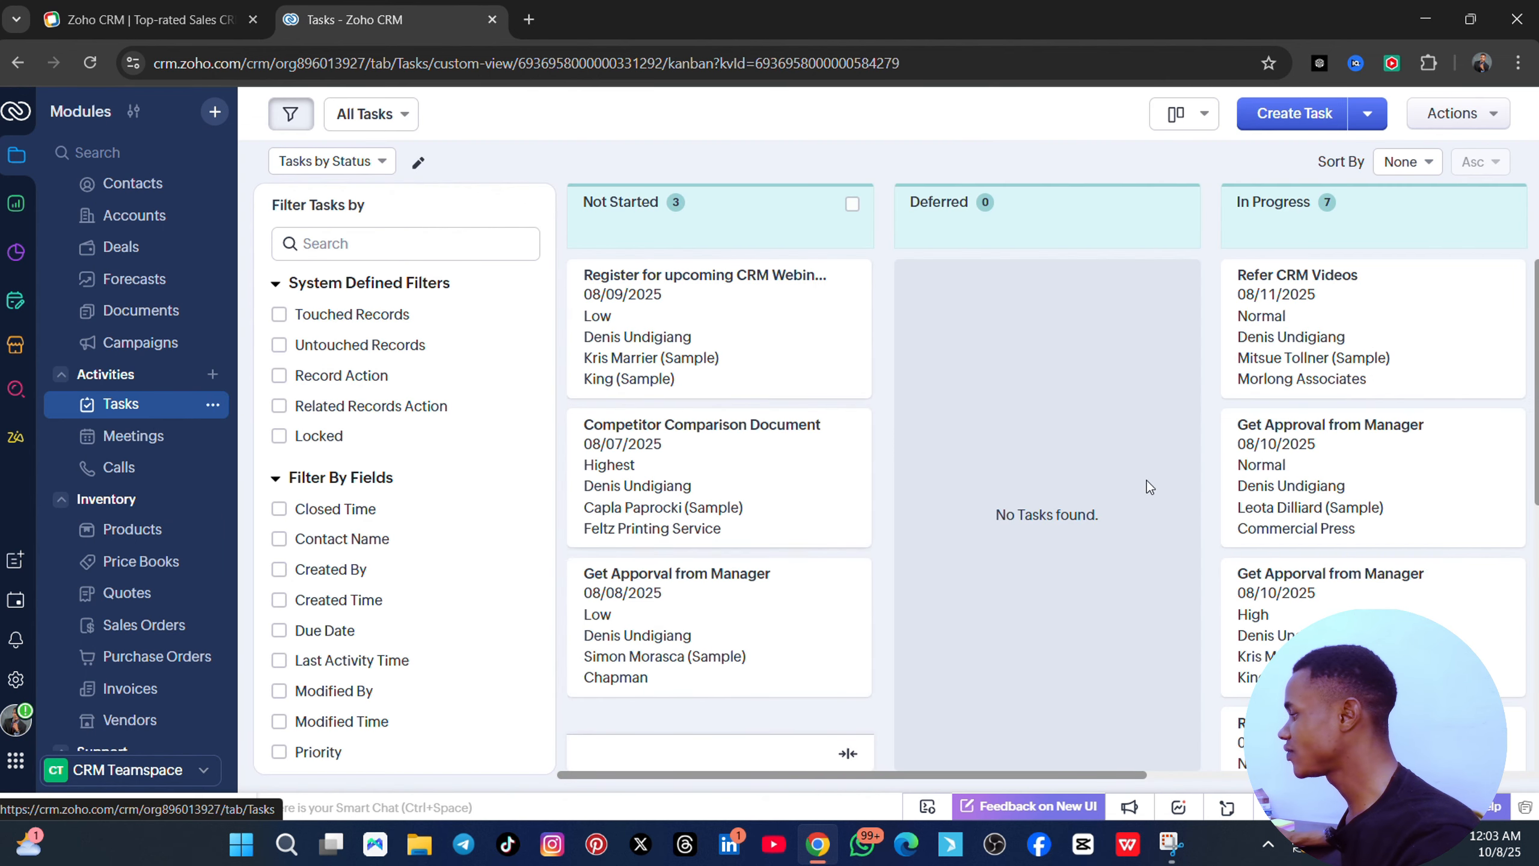
- Scroll the Tasks board, then open the Meetings list of nine sample meetings
scroll(1395, 509, "down", 5)
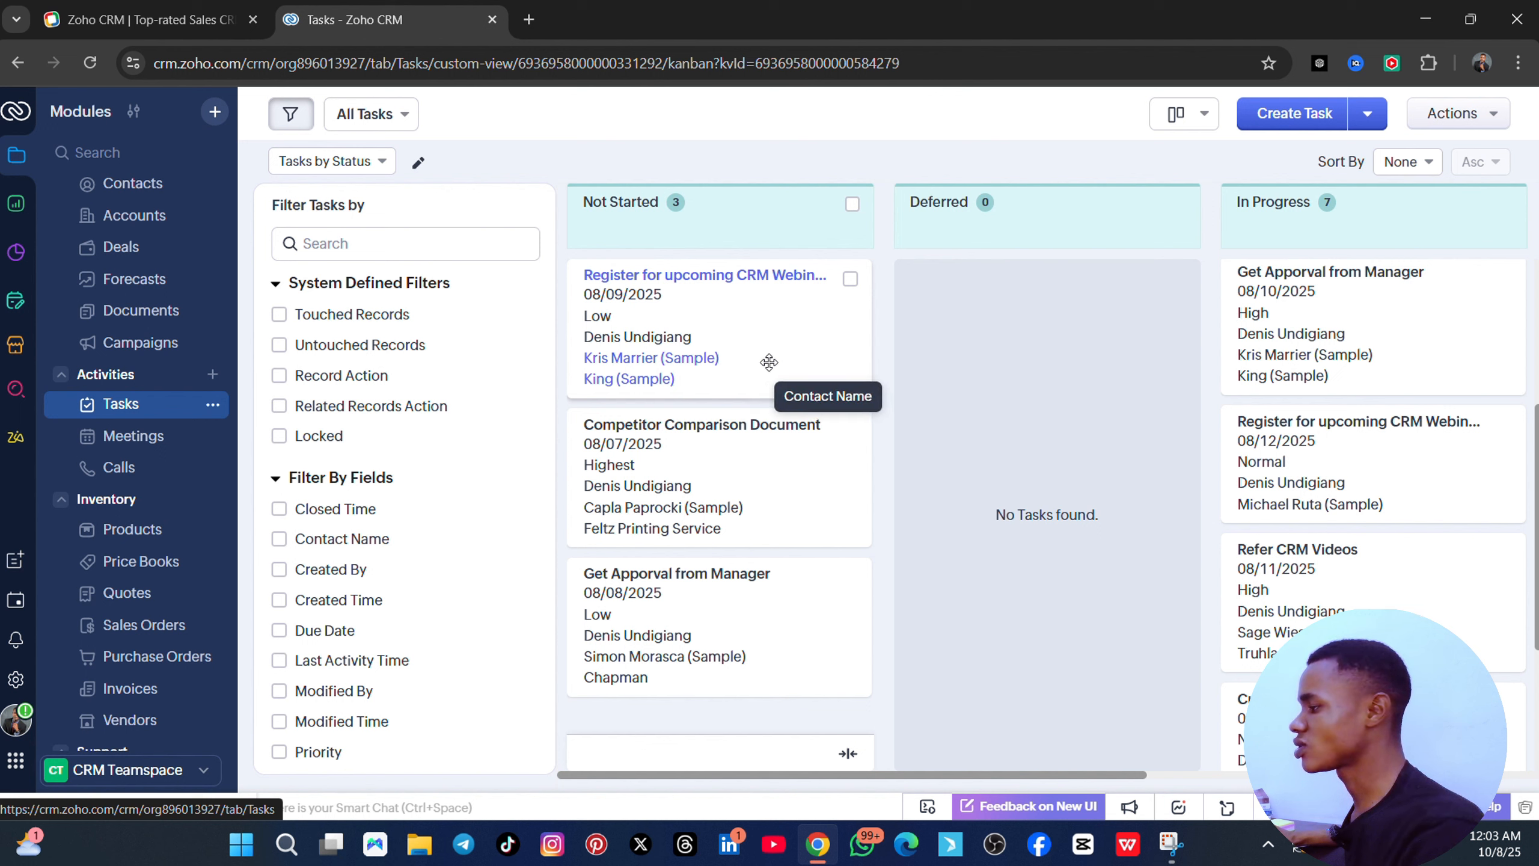
left_click(135, 441)
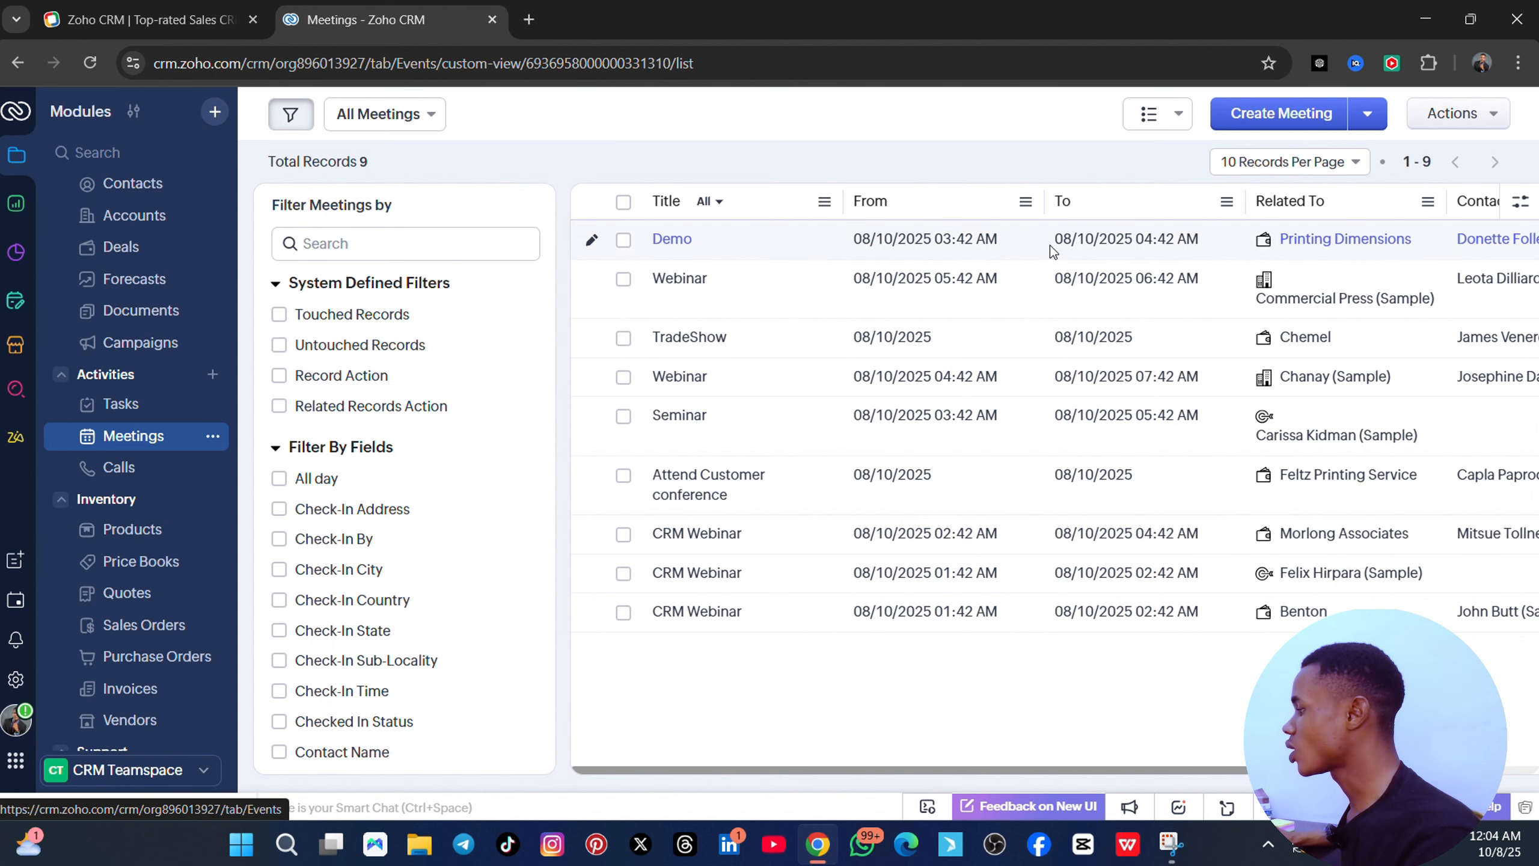
- Create a new meeting titled 'meeting my real estate client' with its venue set to Online
left_click(1281, 115)
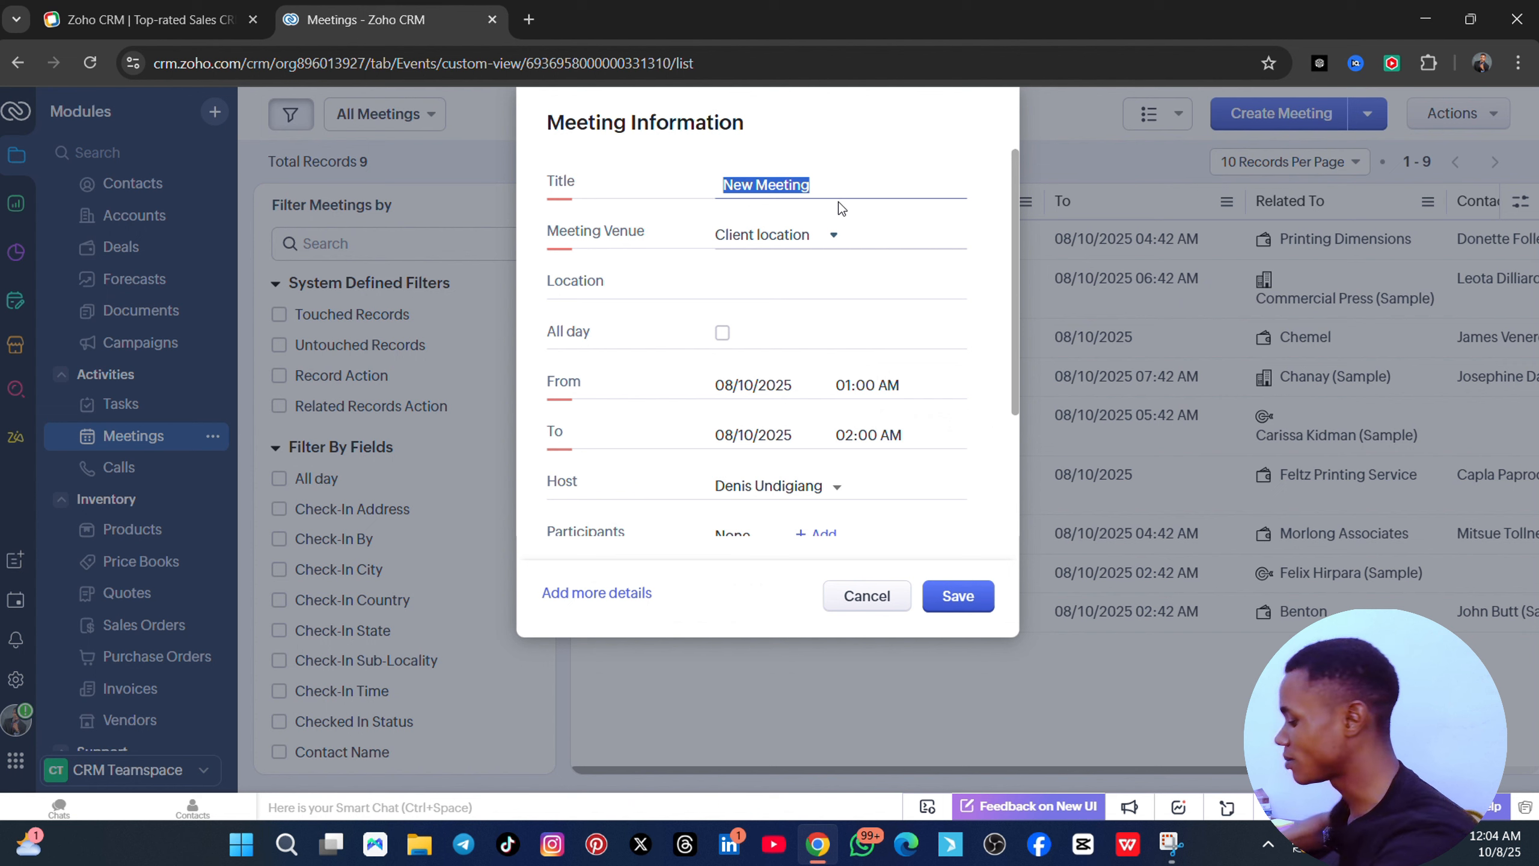
type("meetin")
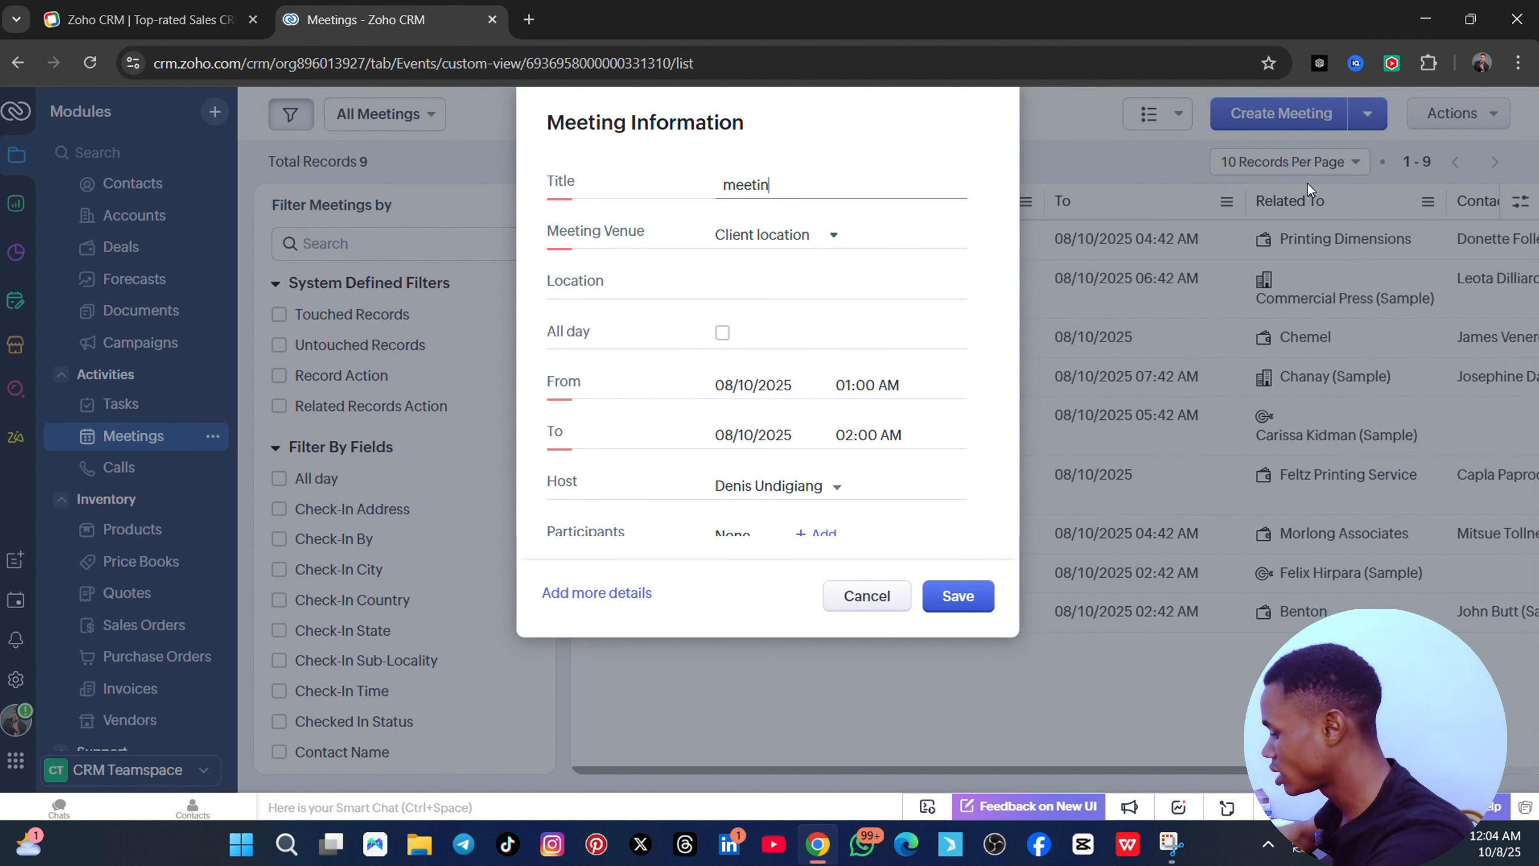
type("g my real estate client")
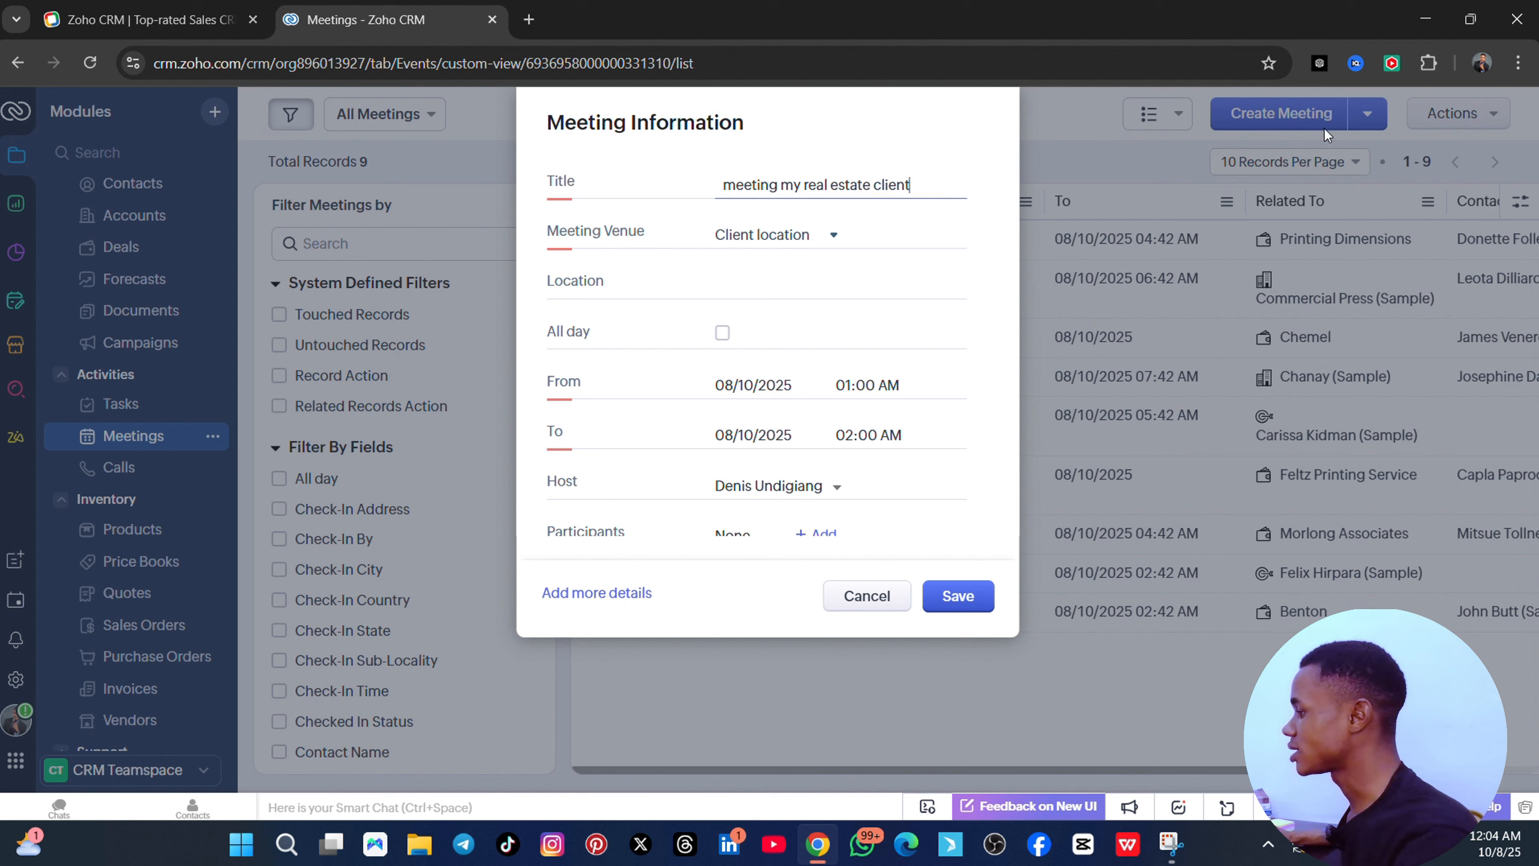
left_click(825, 241)
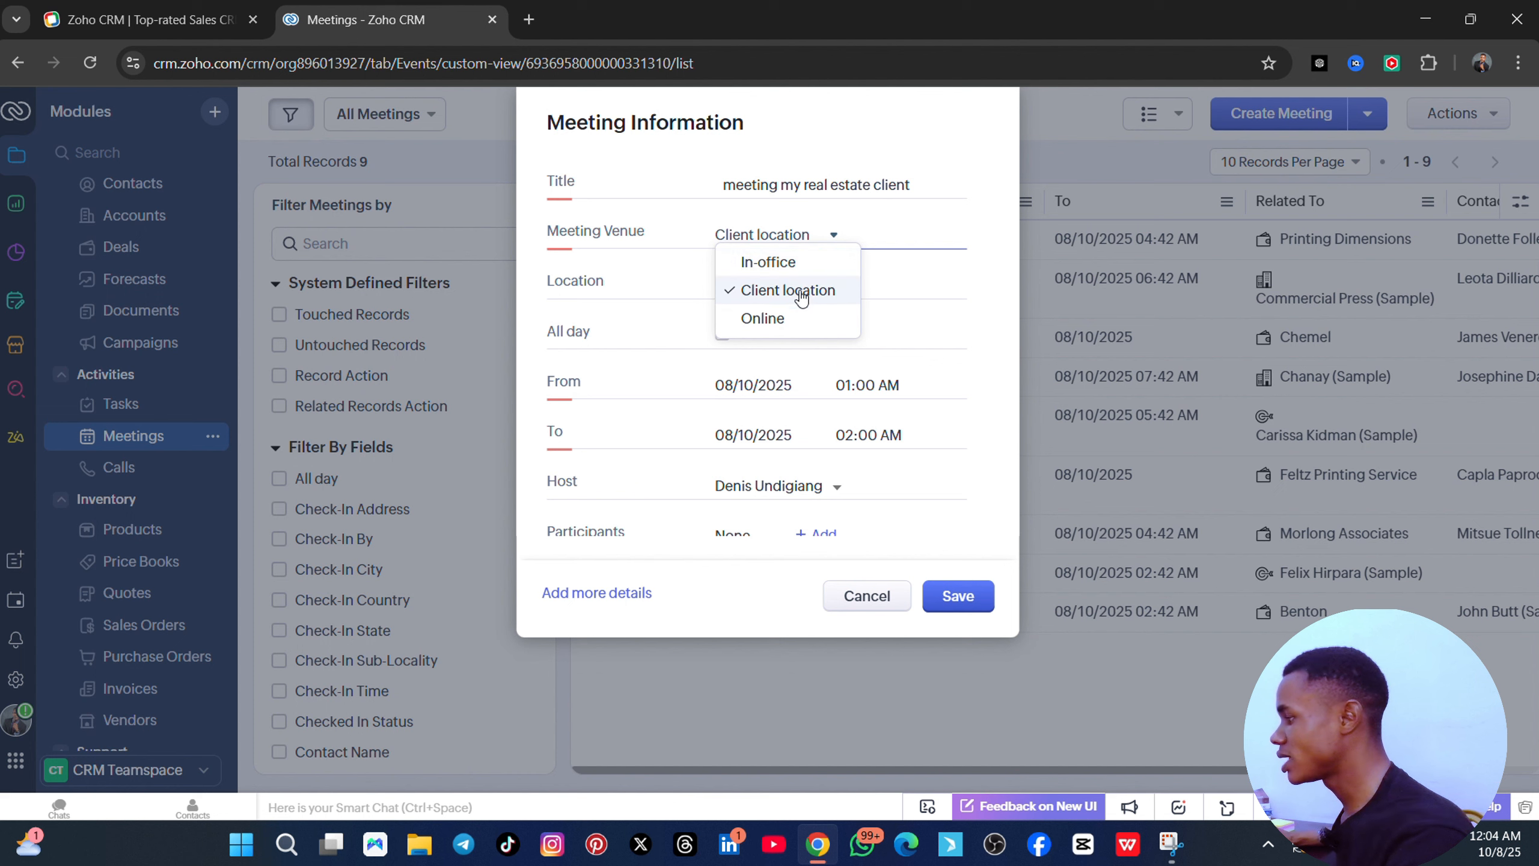
left_click(791, 271)
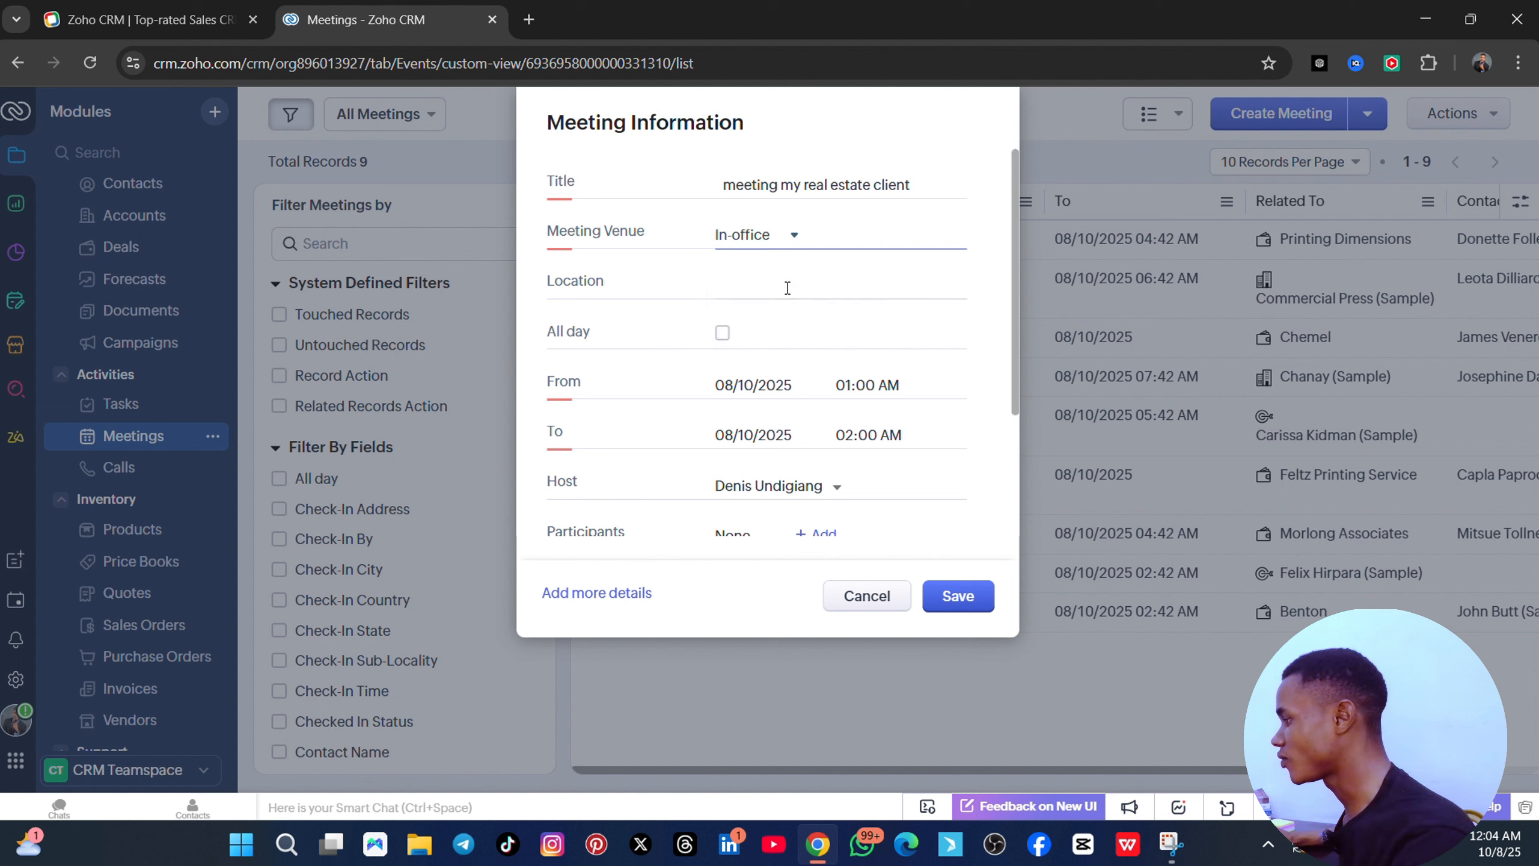
left_click(755, 237)
left_click(772, 262)
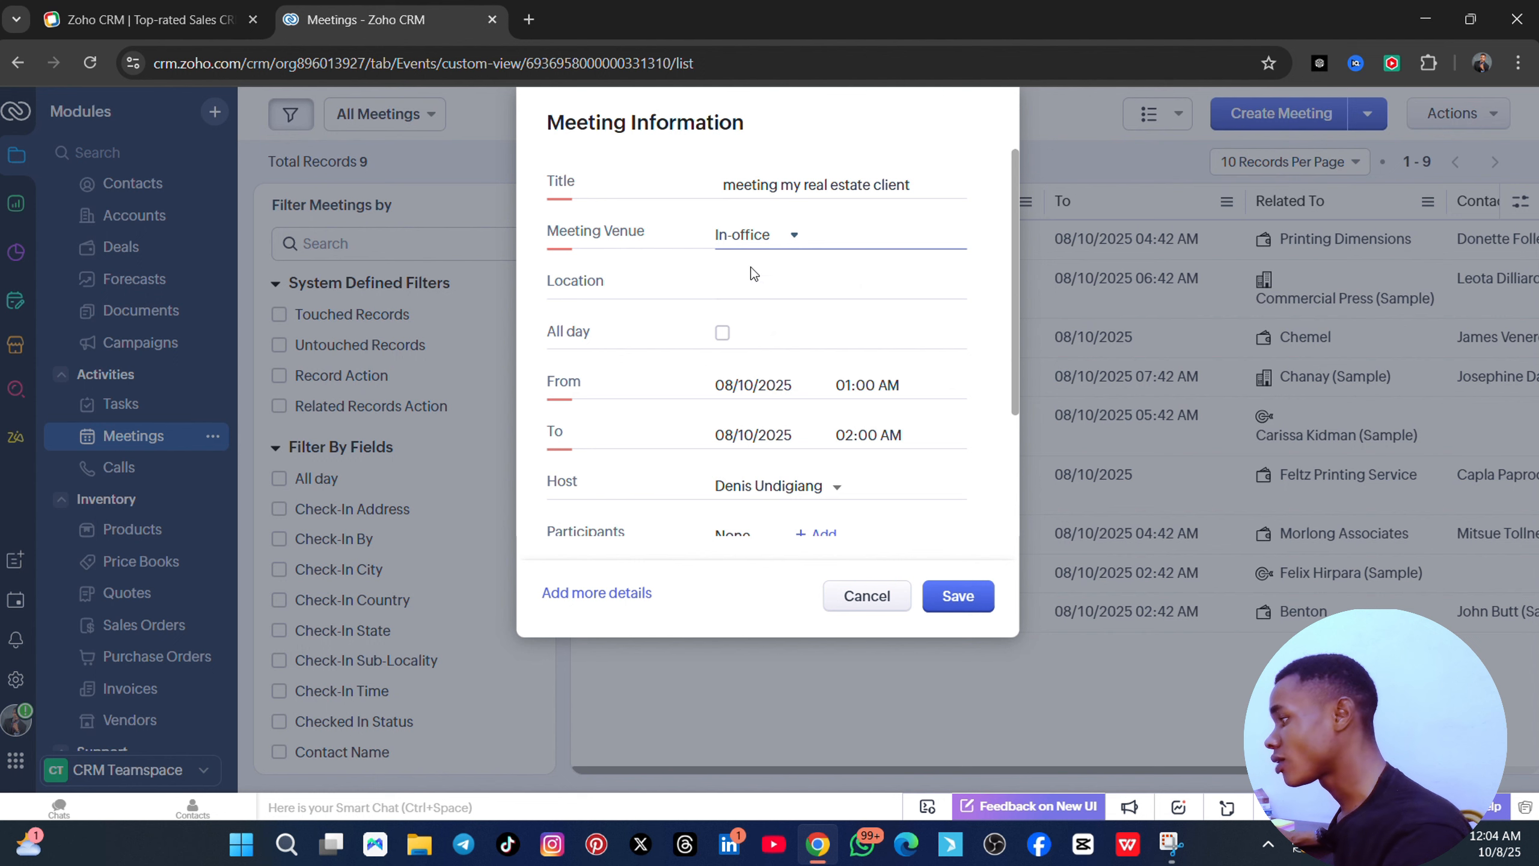
left_click(787, 241)
left_click(765, 314)
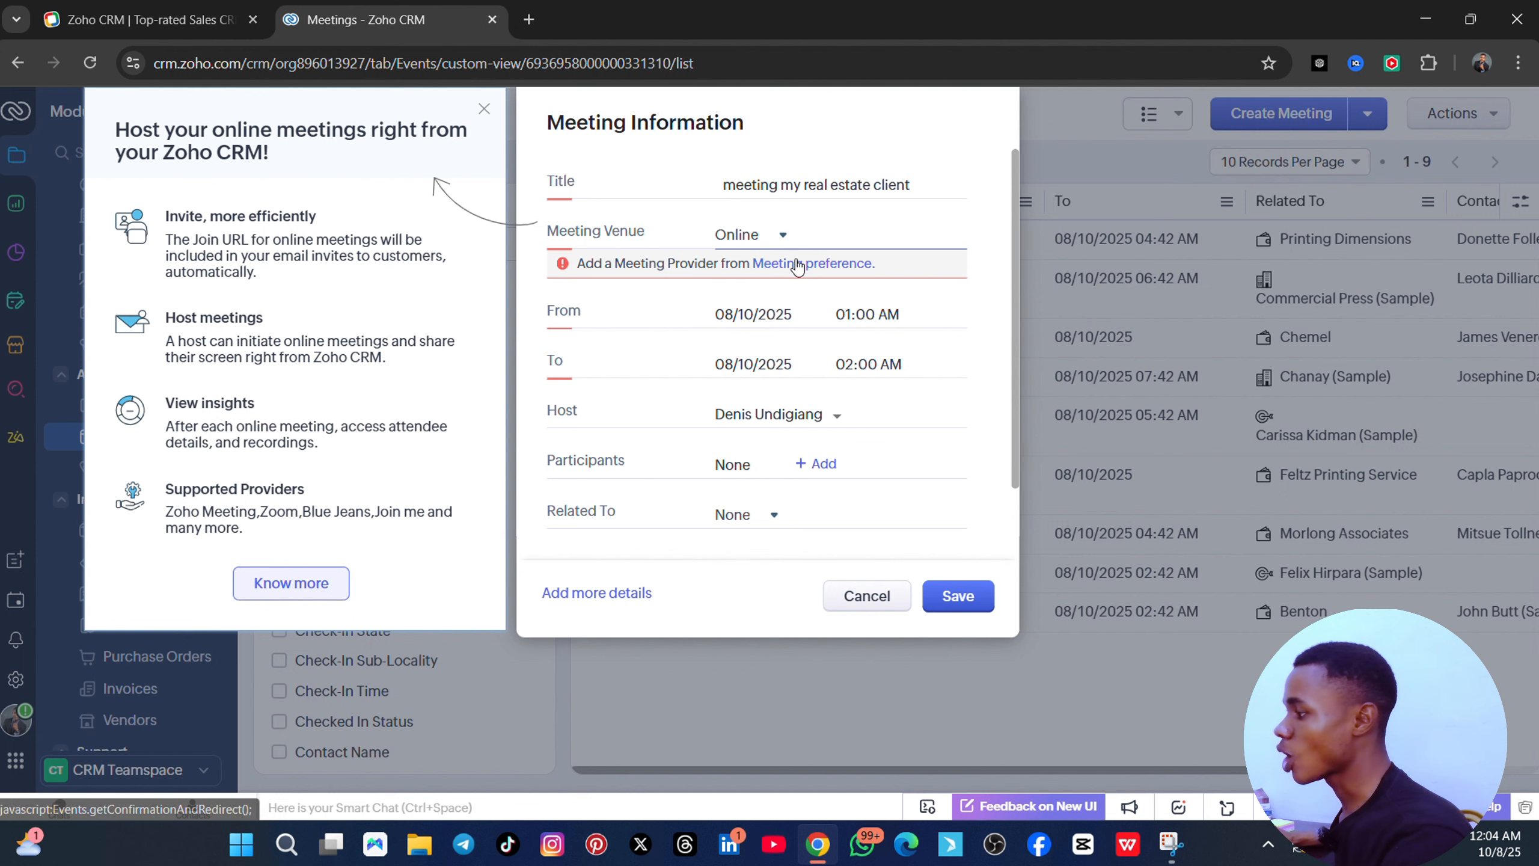
left_click(485, 110)
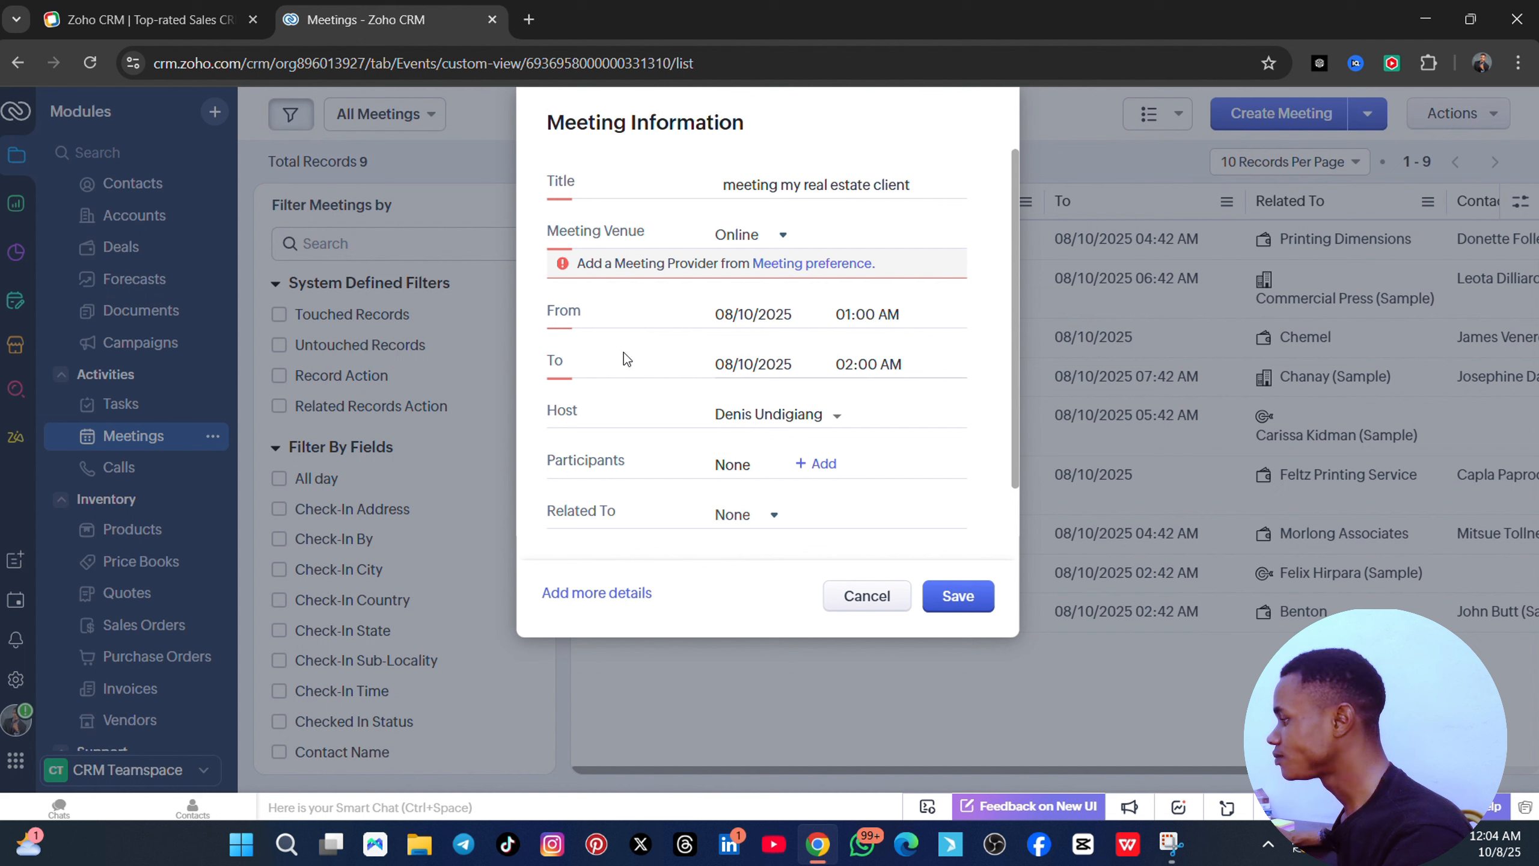
- Set the meeting's start and end dates to 08/11/2025
left_click(756, 314)
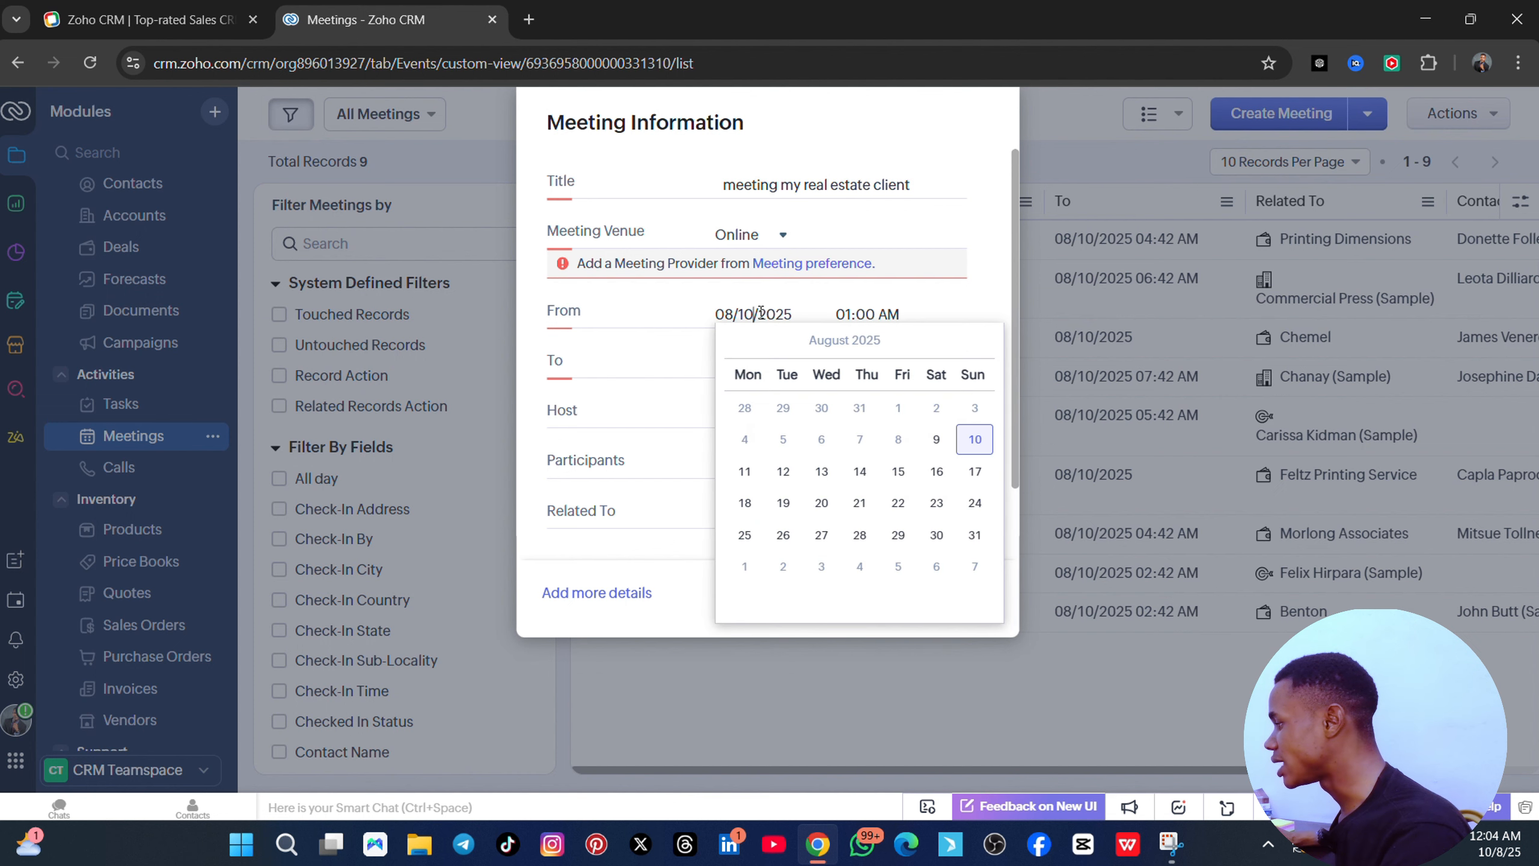
left_click(747, 473)
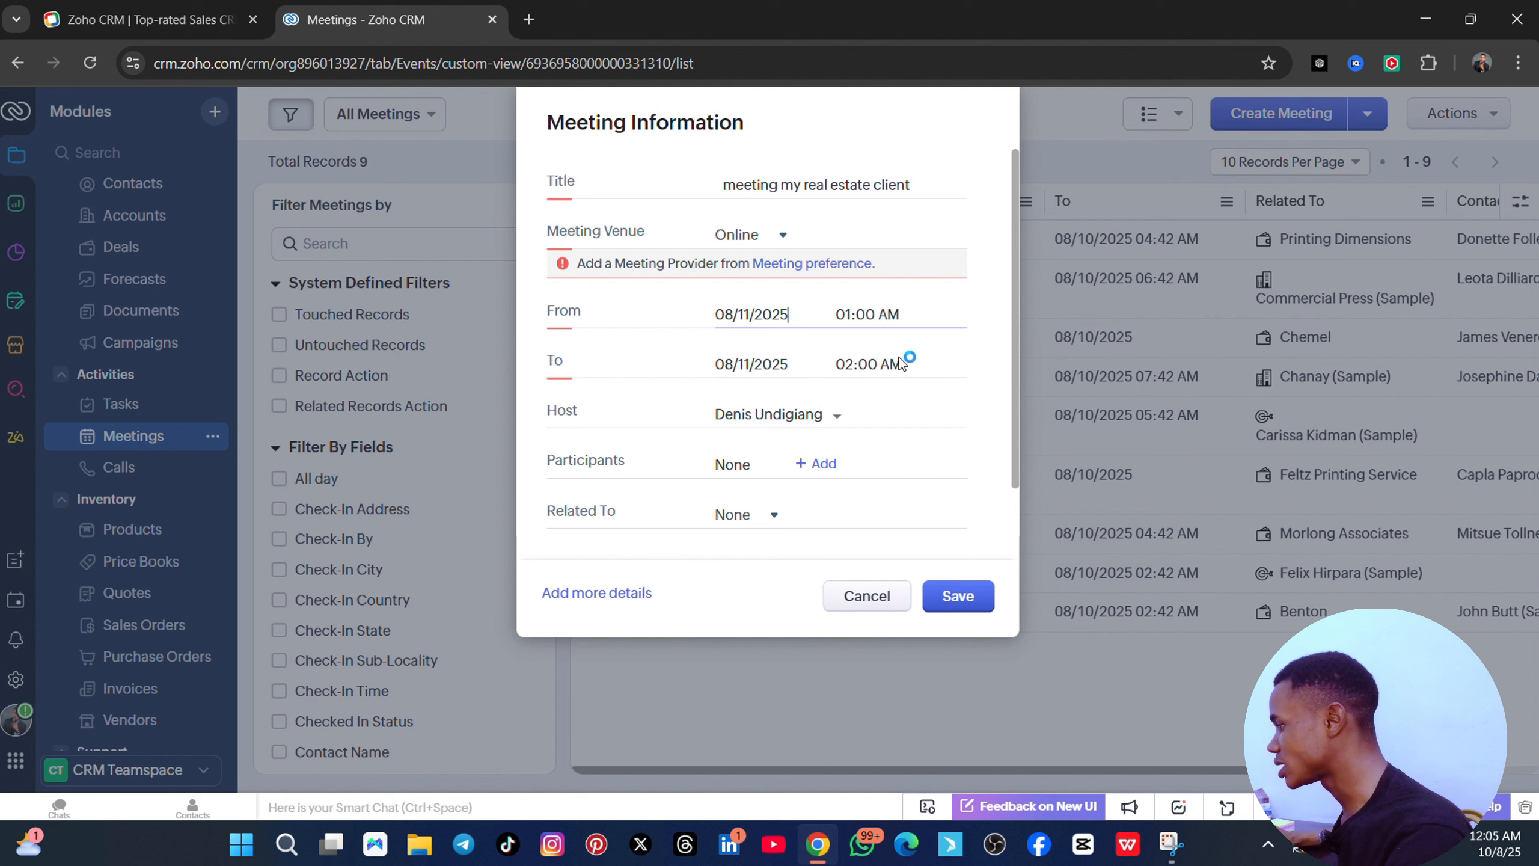
left_click(765, 365)
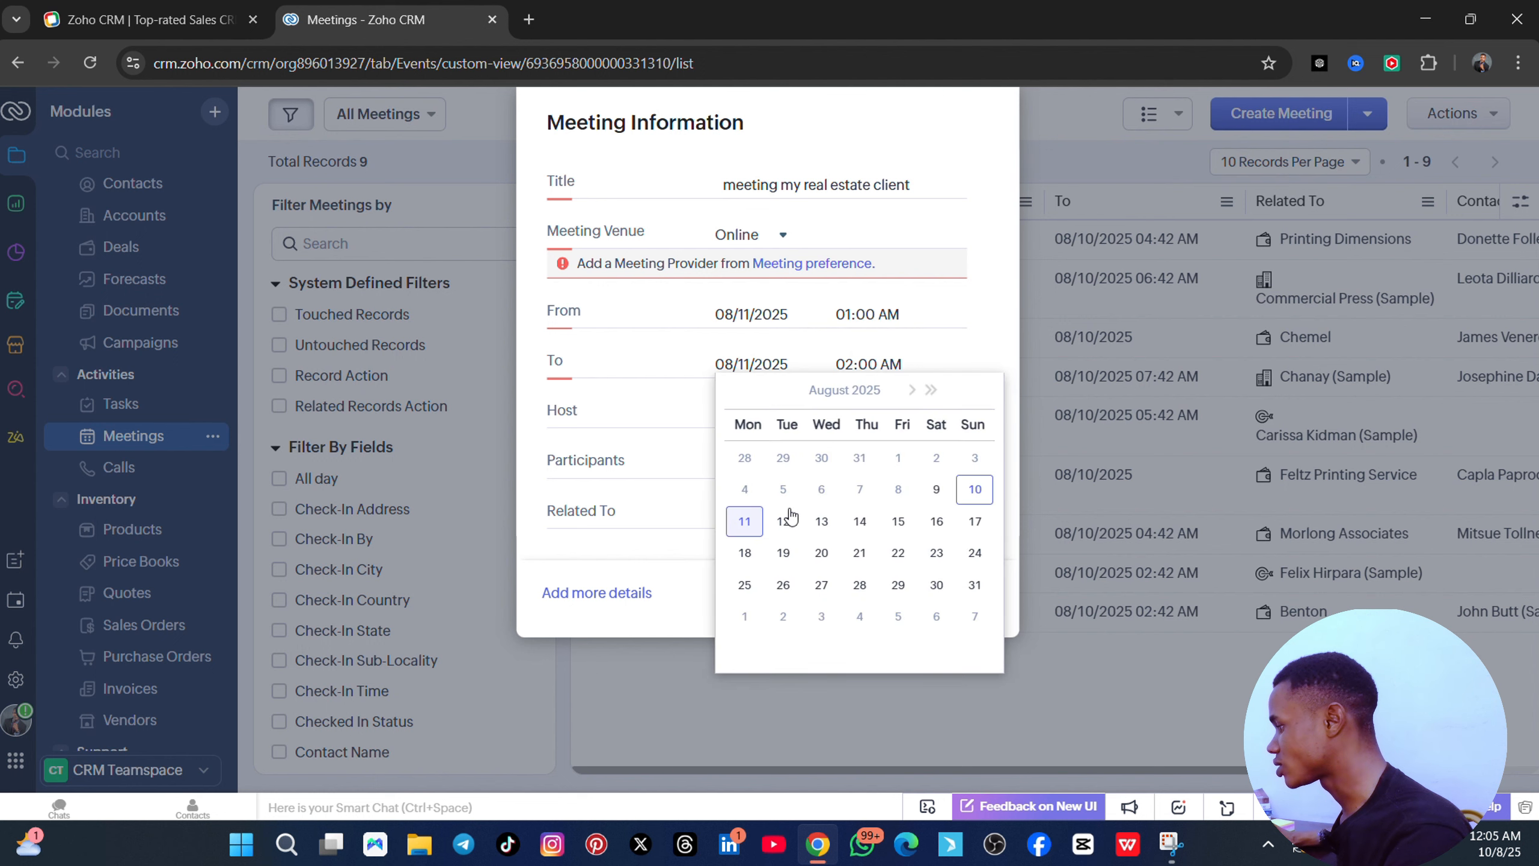
left_click(742, 519)
- Leave the host unchanged and add the second sample contact as the only participant
scroll(814, 462, "down", 1)
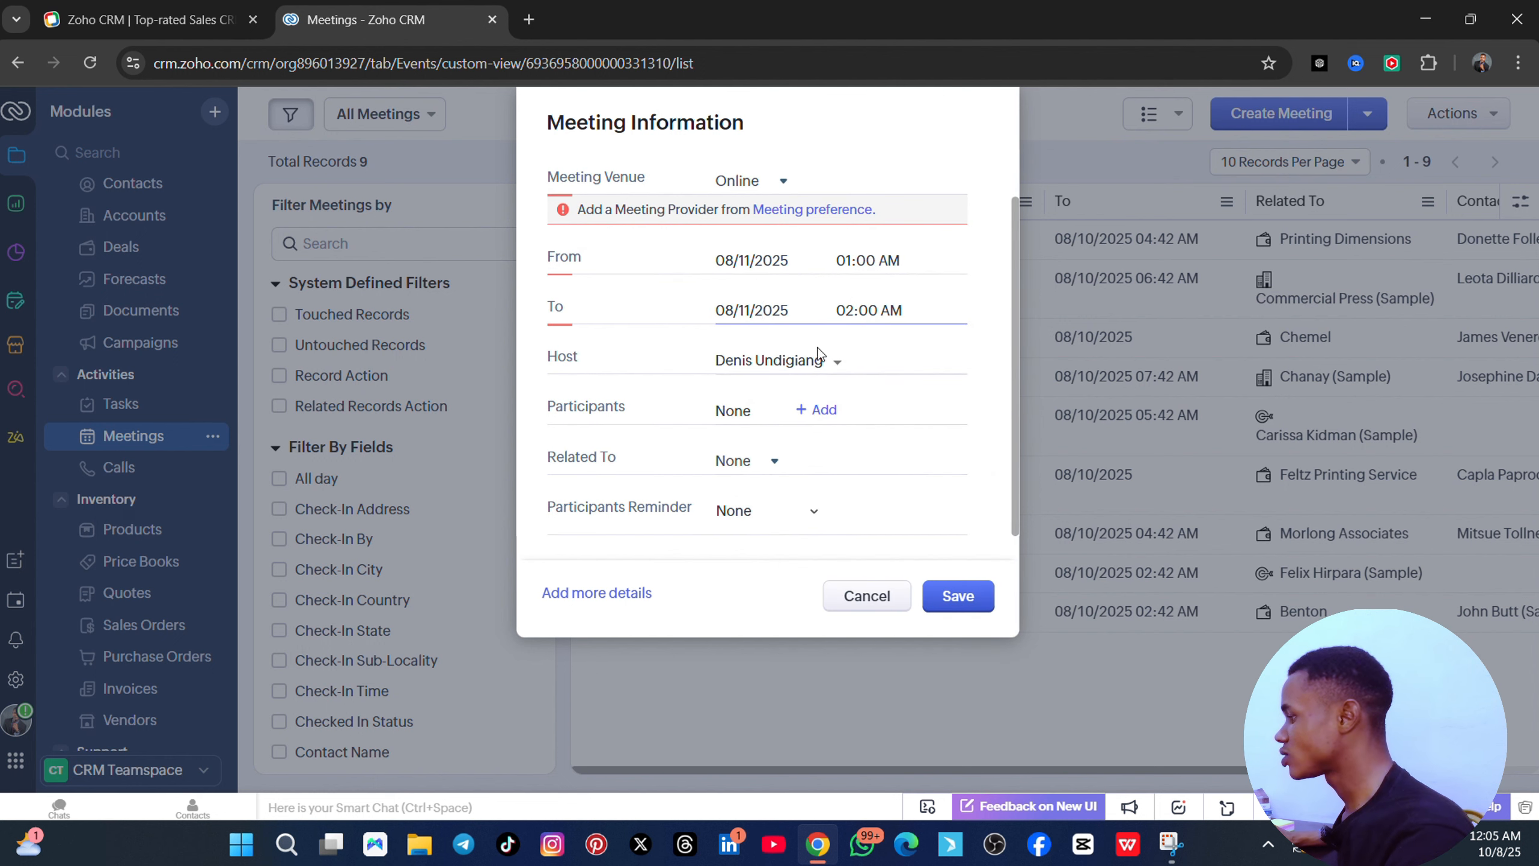
left_click(834, 365)
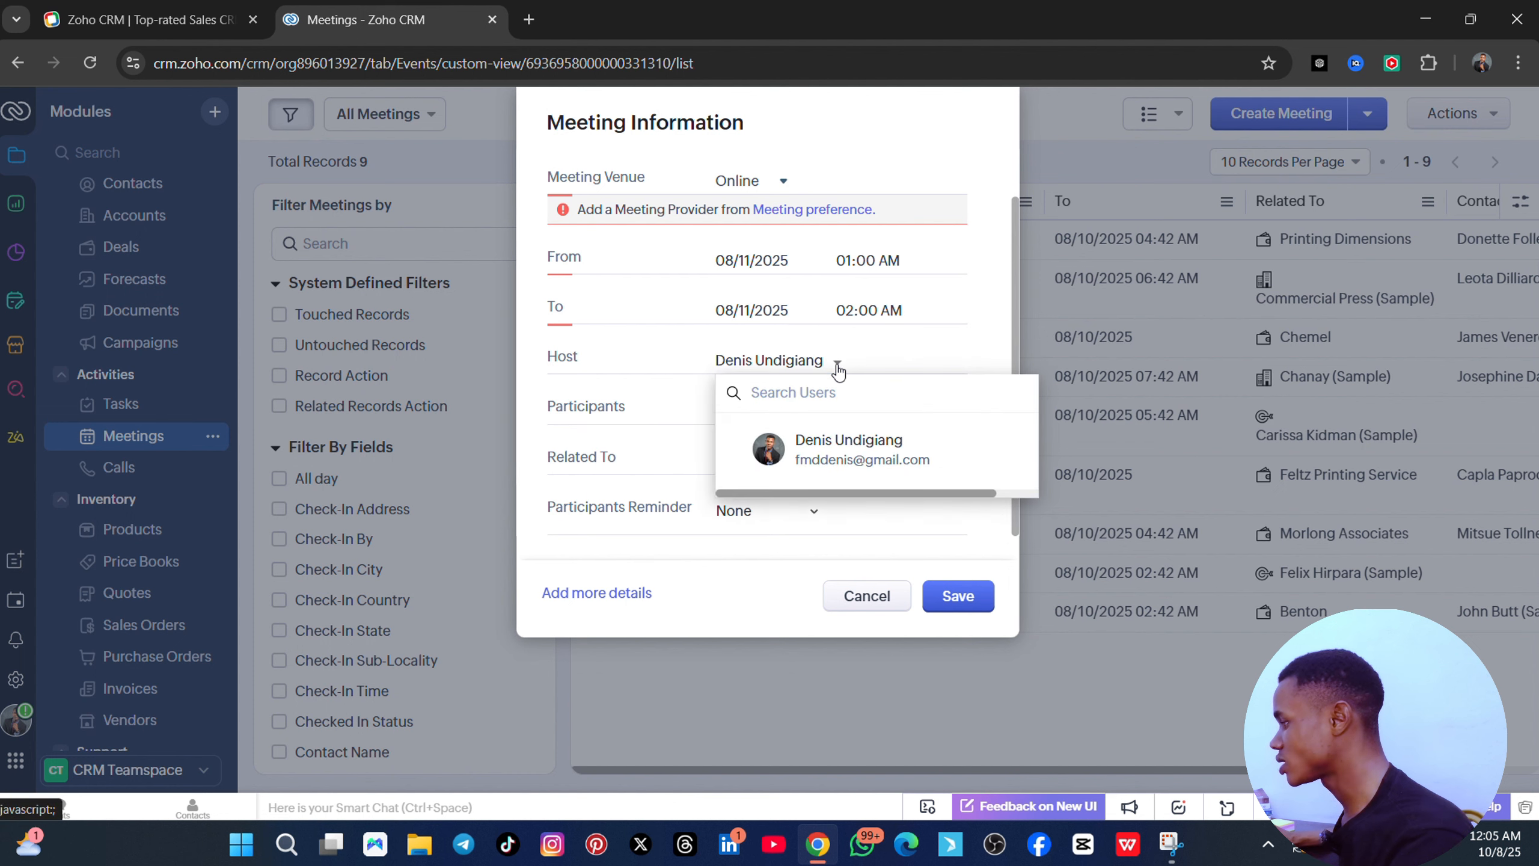
left_click(664, 410)
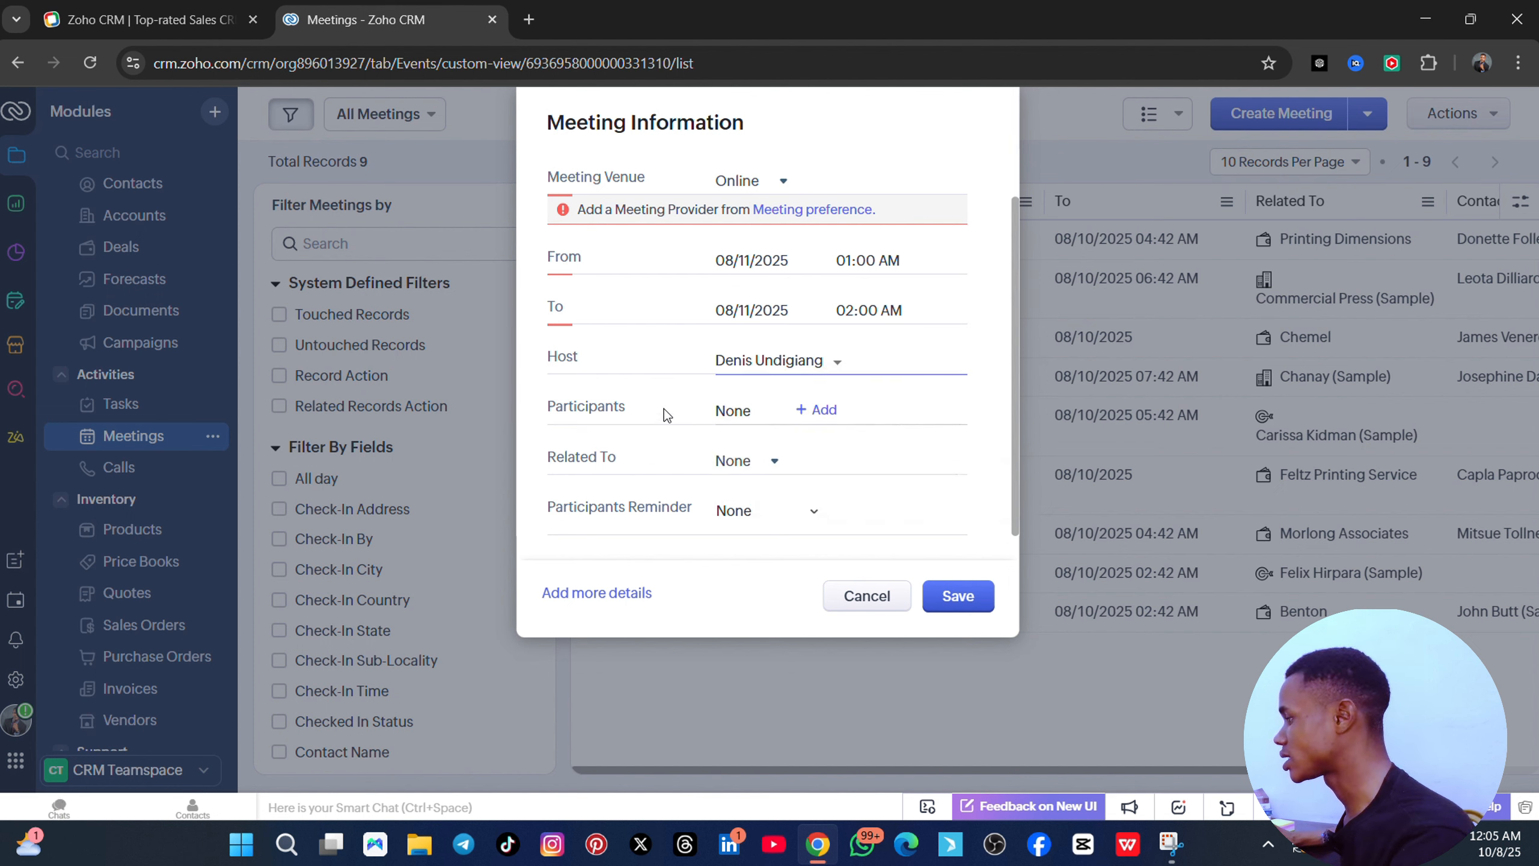
left_click(820, 411)
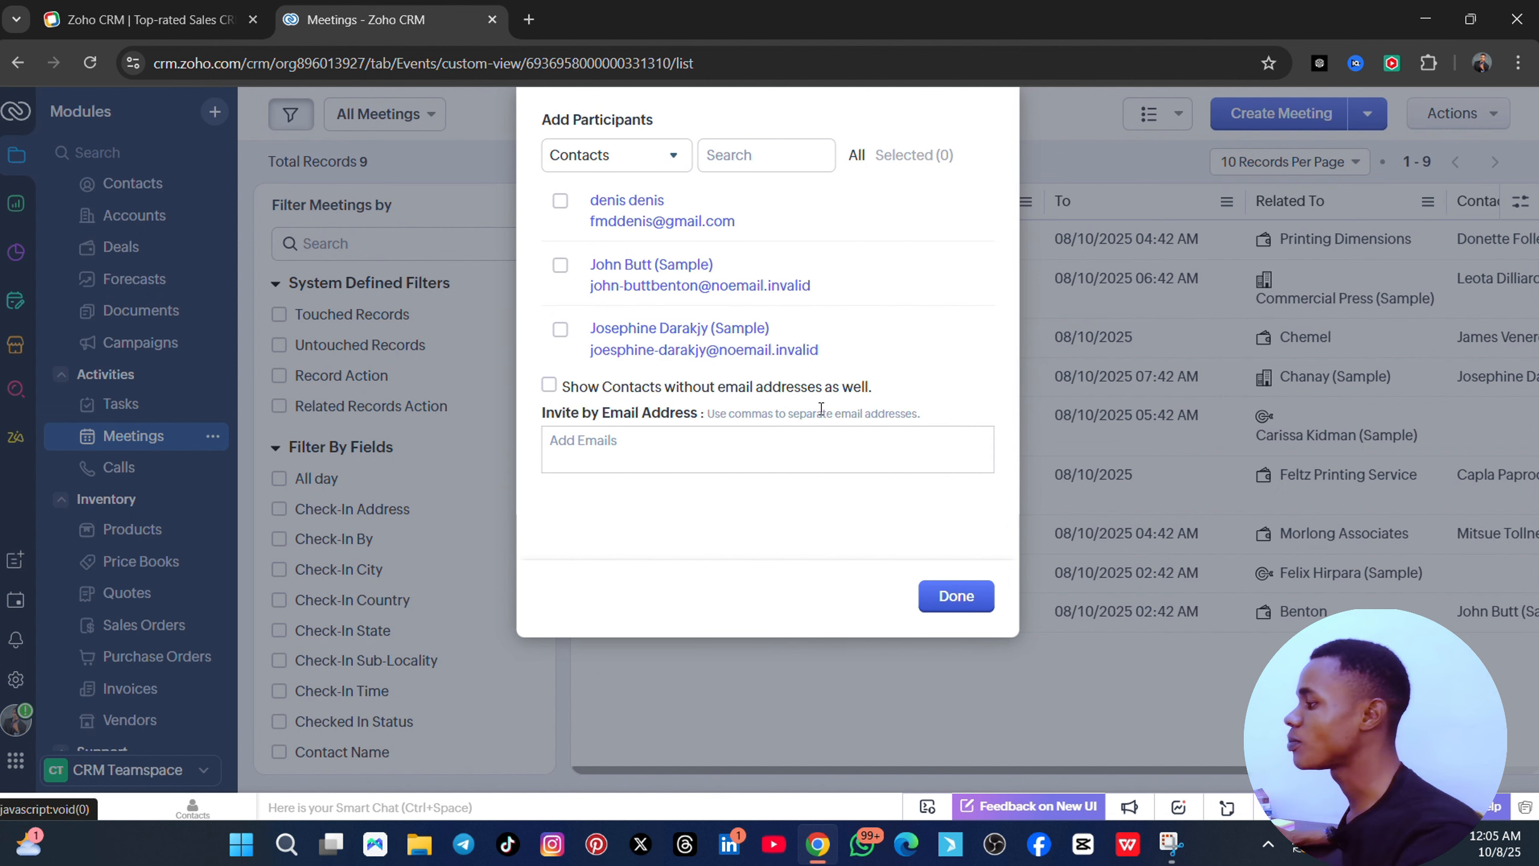
left_click(703, 273)
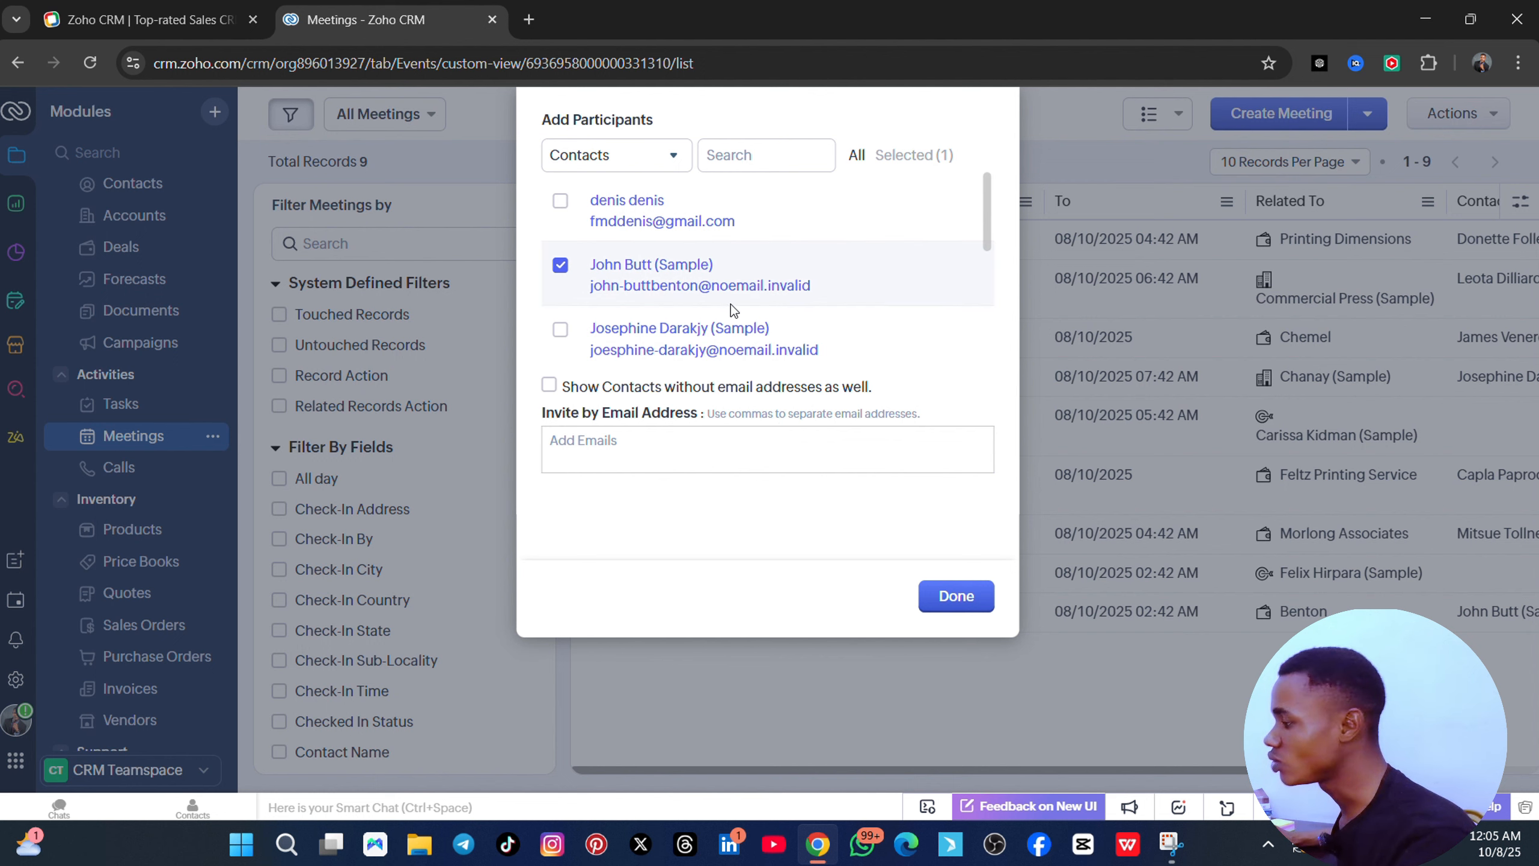
left_click(650, 444)
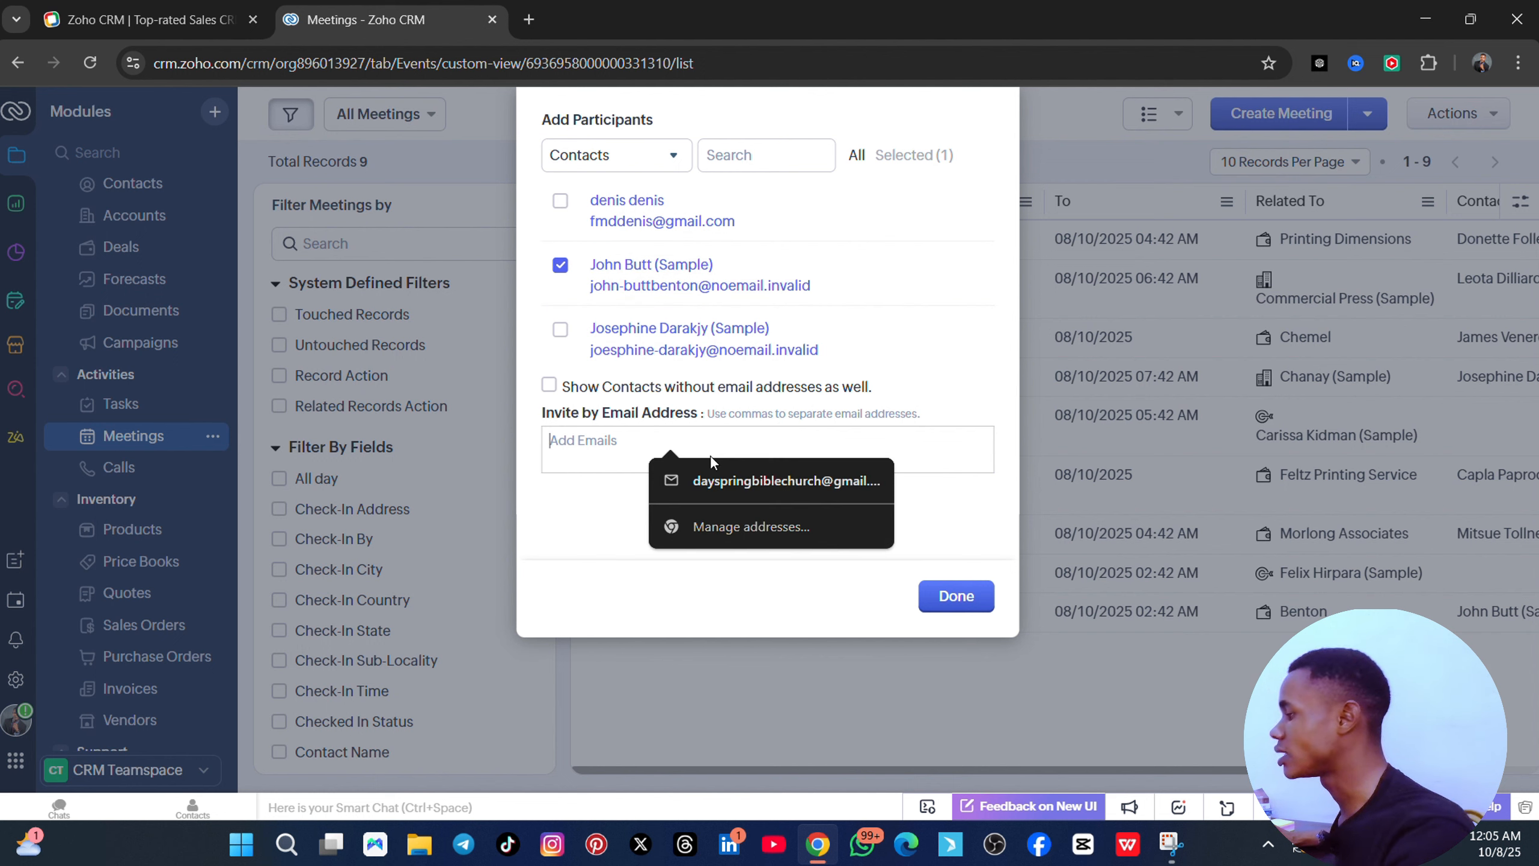
left_click(956, 596)
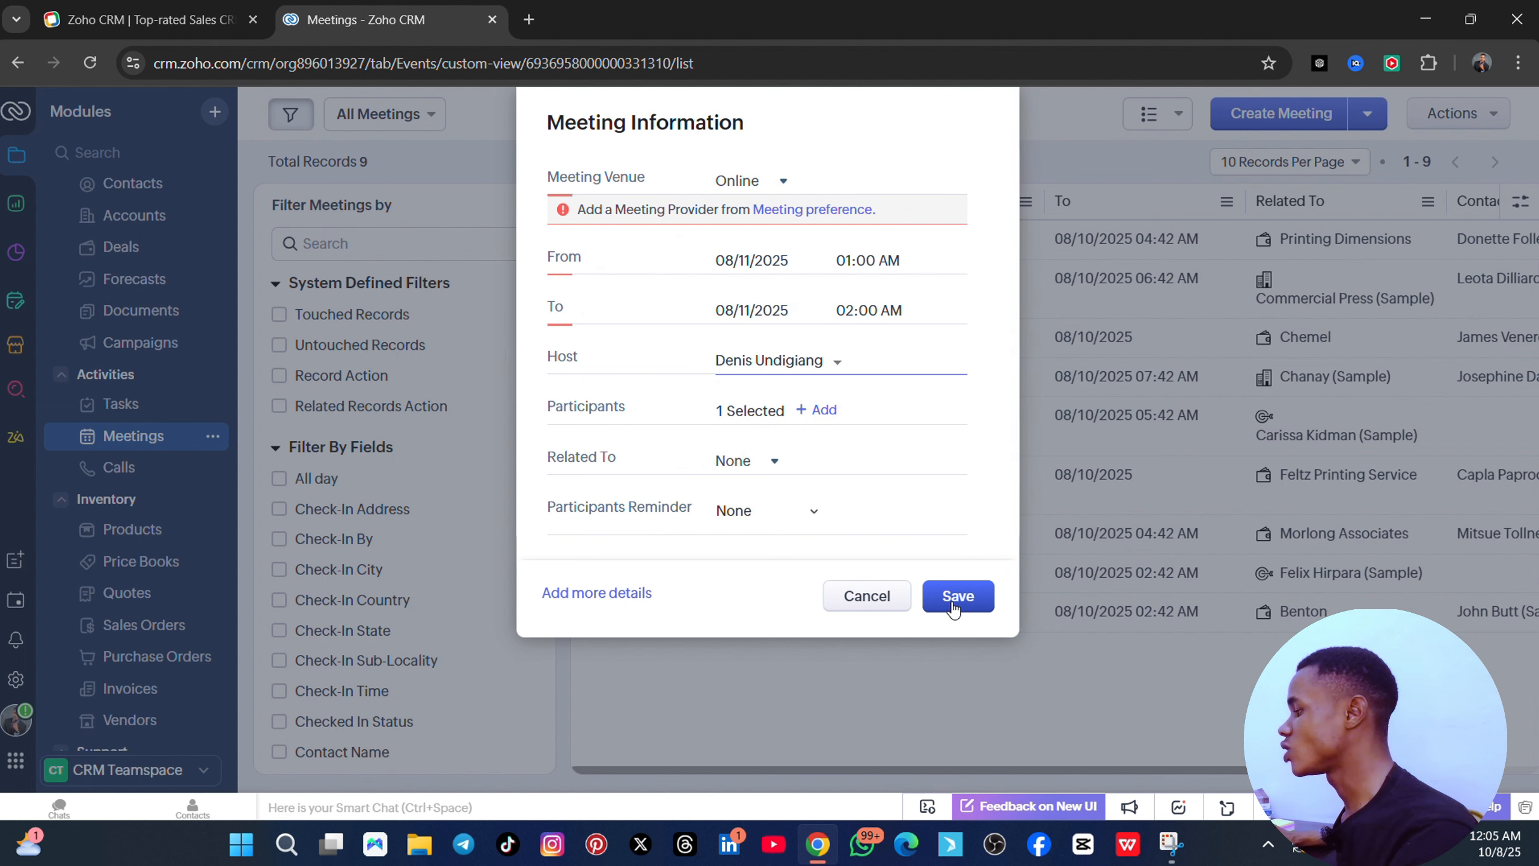
- Switch the meeting venue back to In-office and save the meeting
left_click(961, 599)
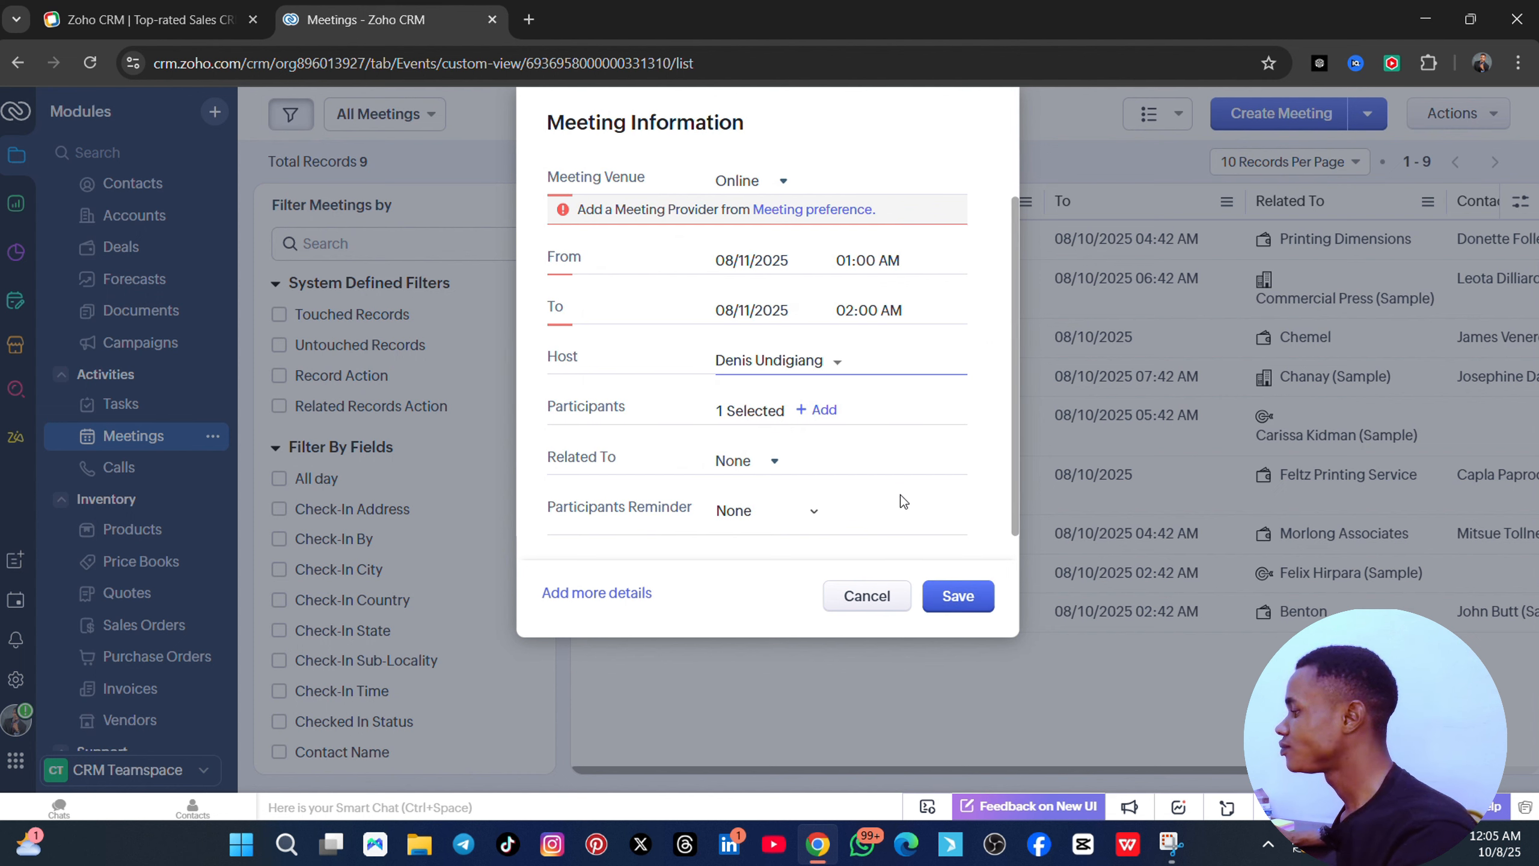
left_click(764, 183)
left_click(792, 209)
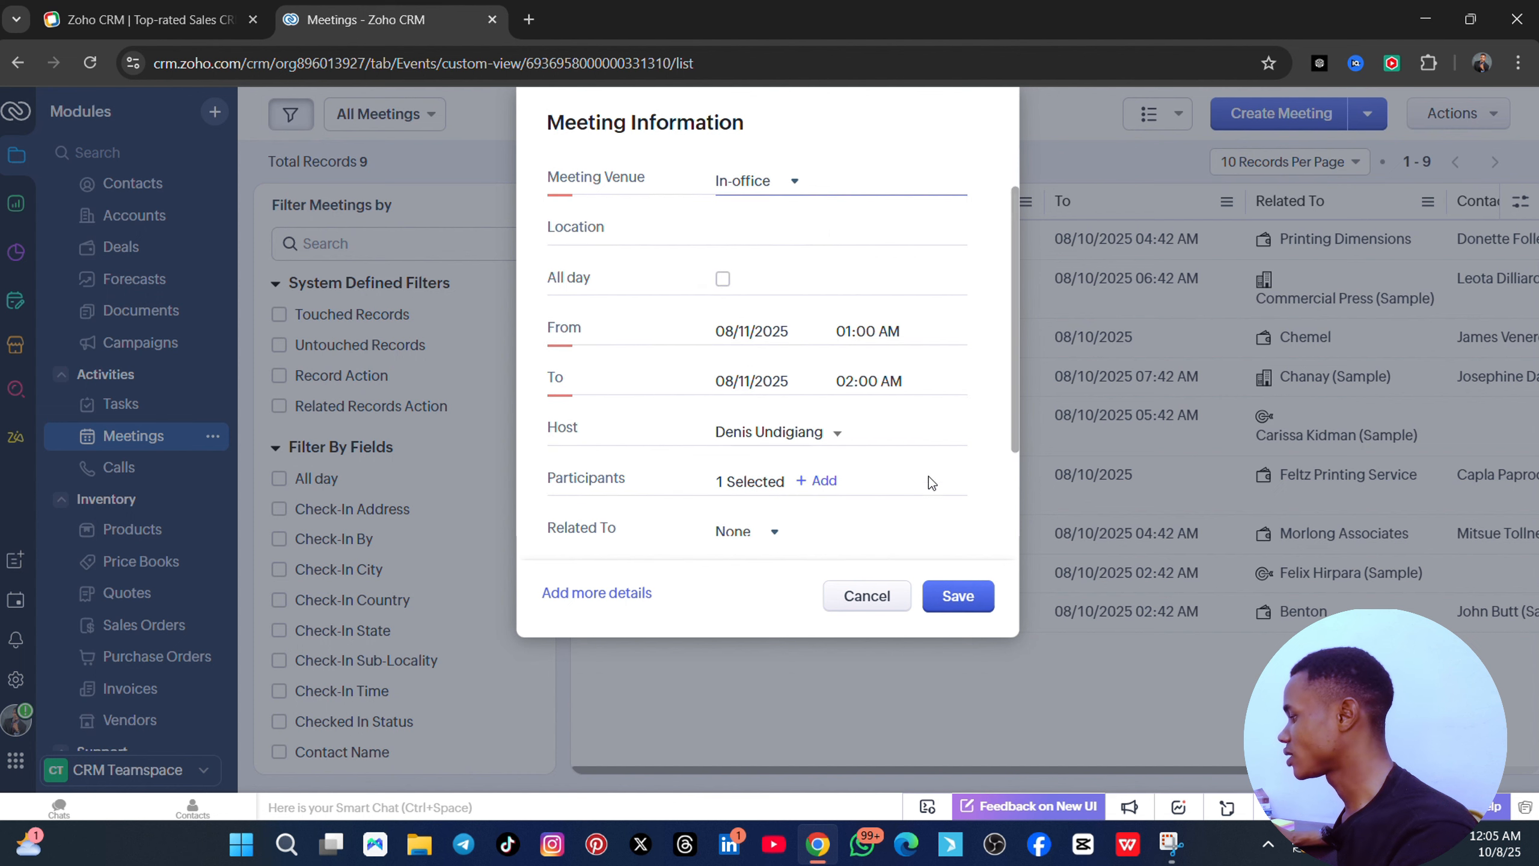
left_click(968, 584)
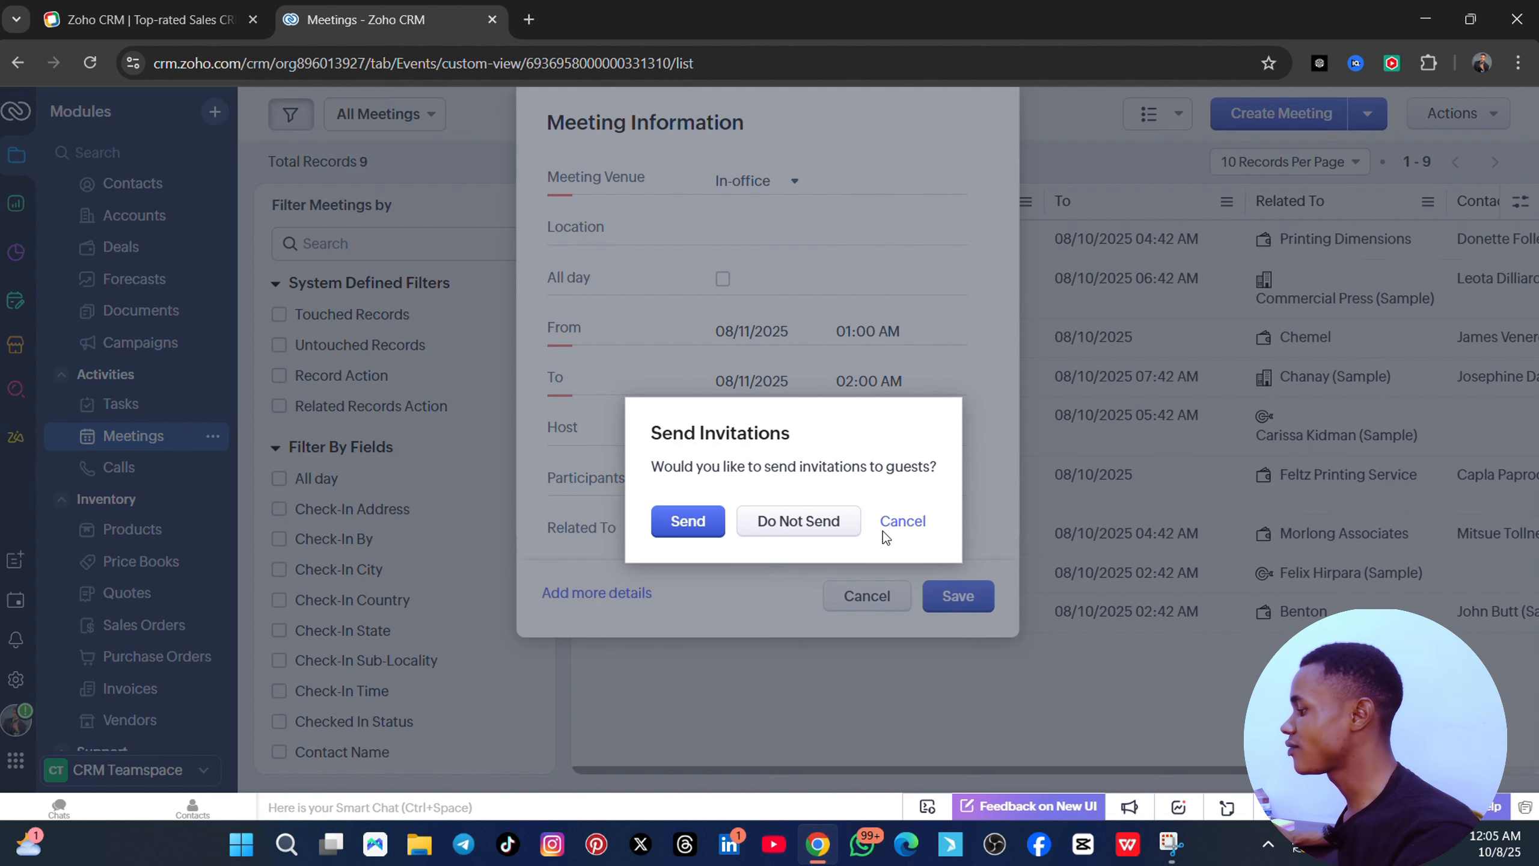
- Cancel the sender-email notice after sending invites, then close the meeting form unsaved
left_click(699, 518)
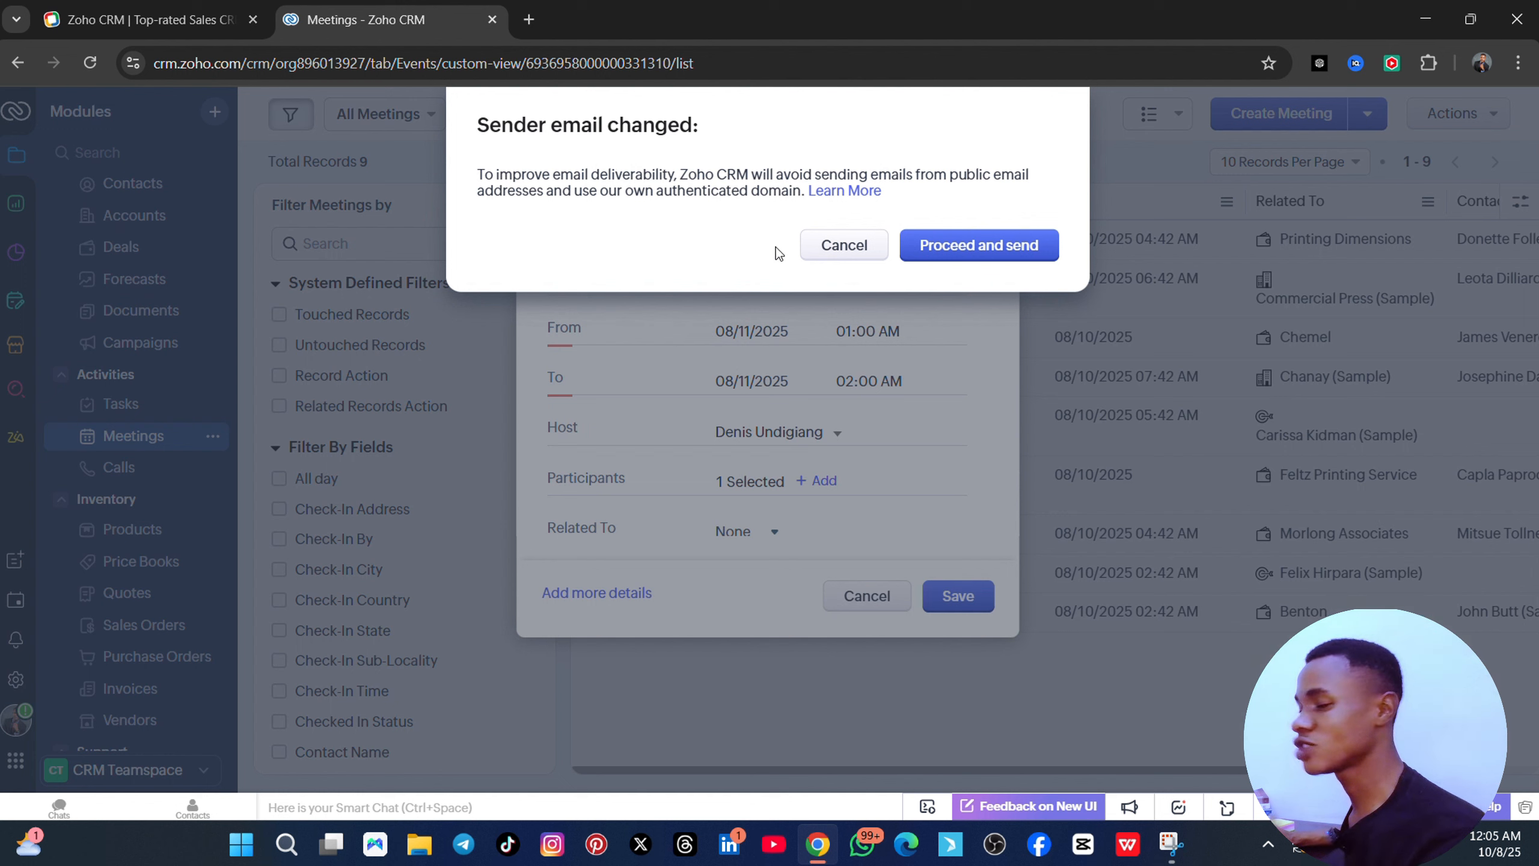
left_click(873, 247)
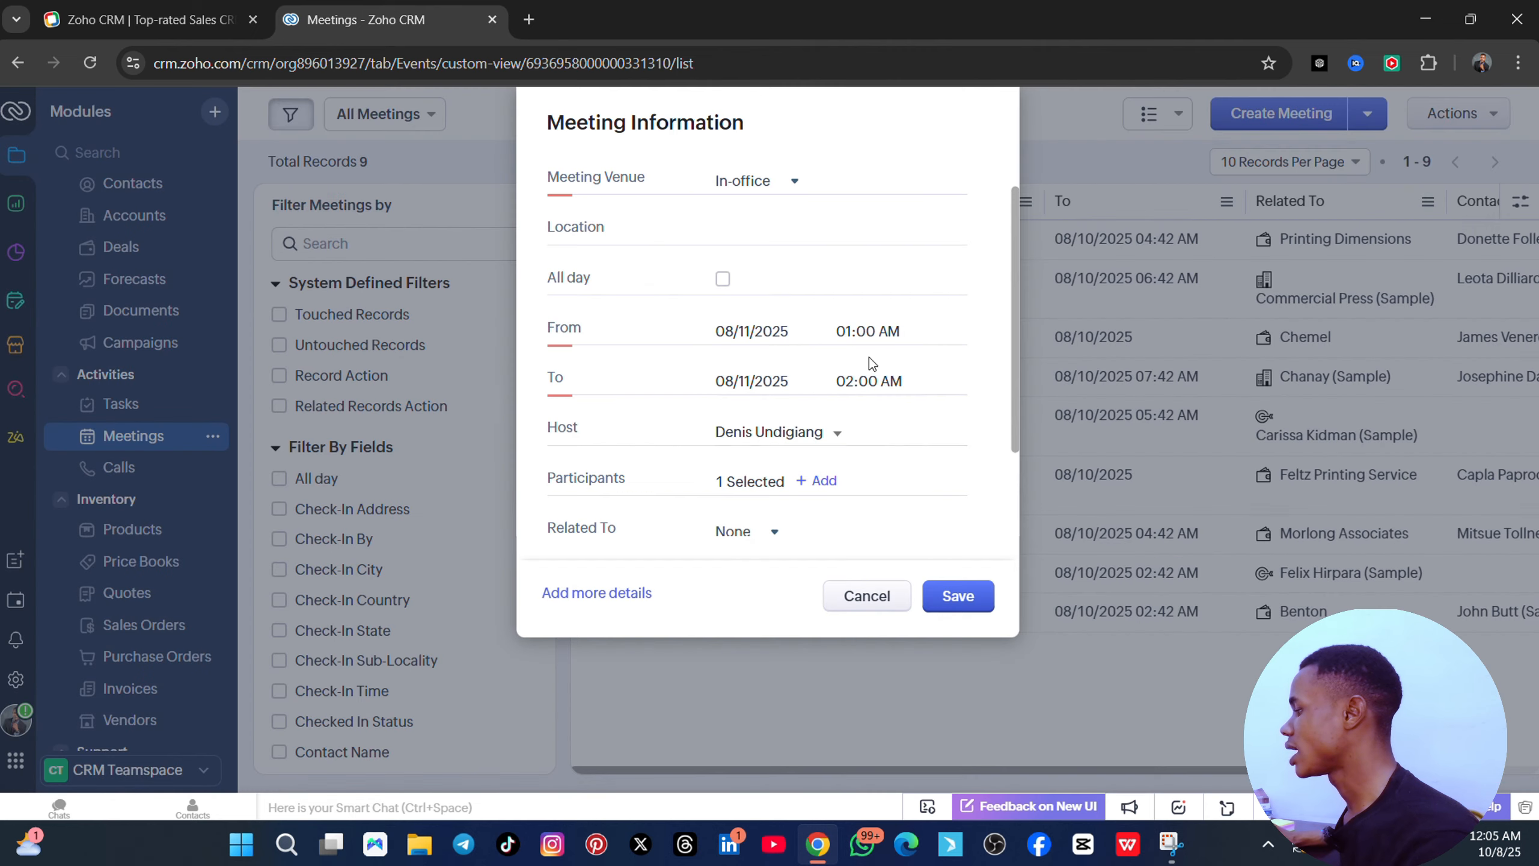
left_click(867, 596)
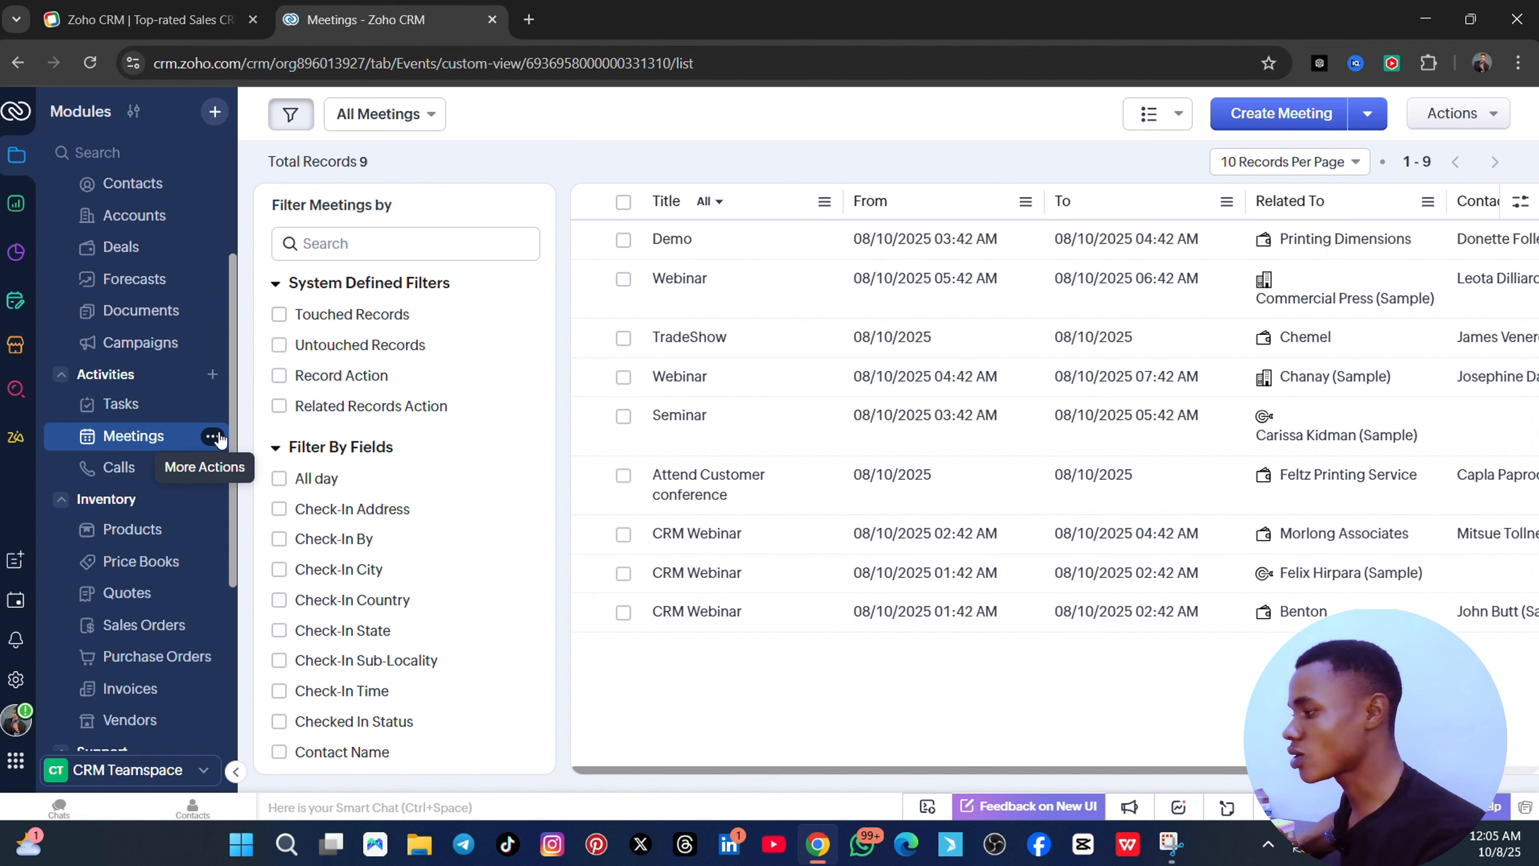
- Switch to the Calls module showing the 'Follow up with Lead' call
left_click(143, 468)
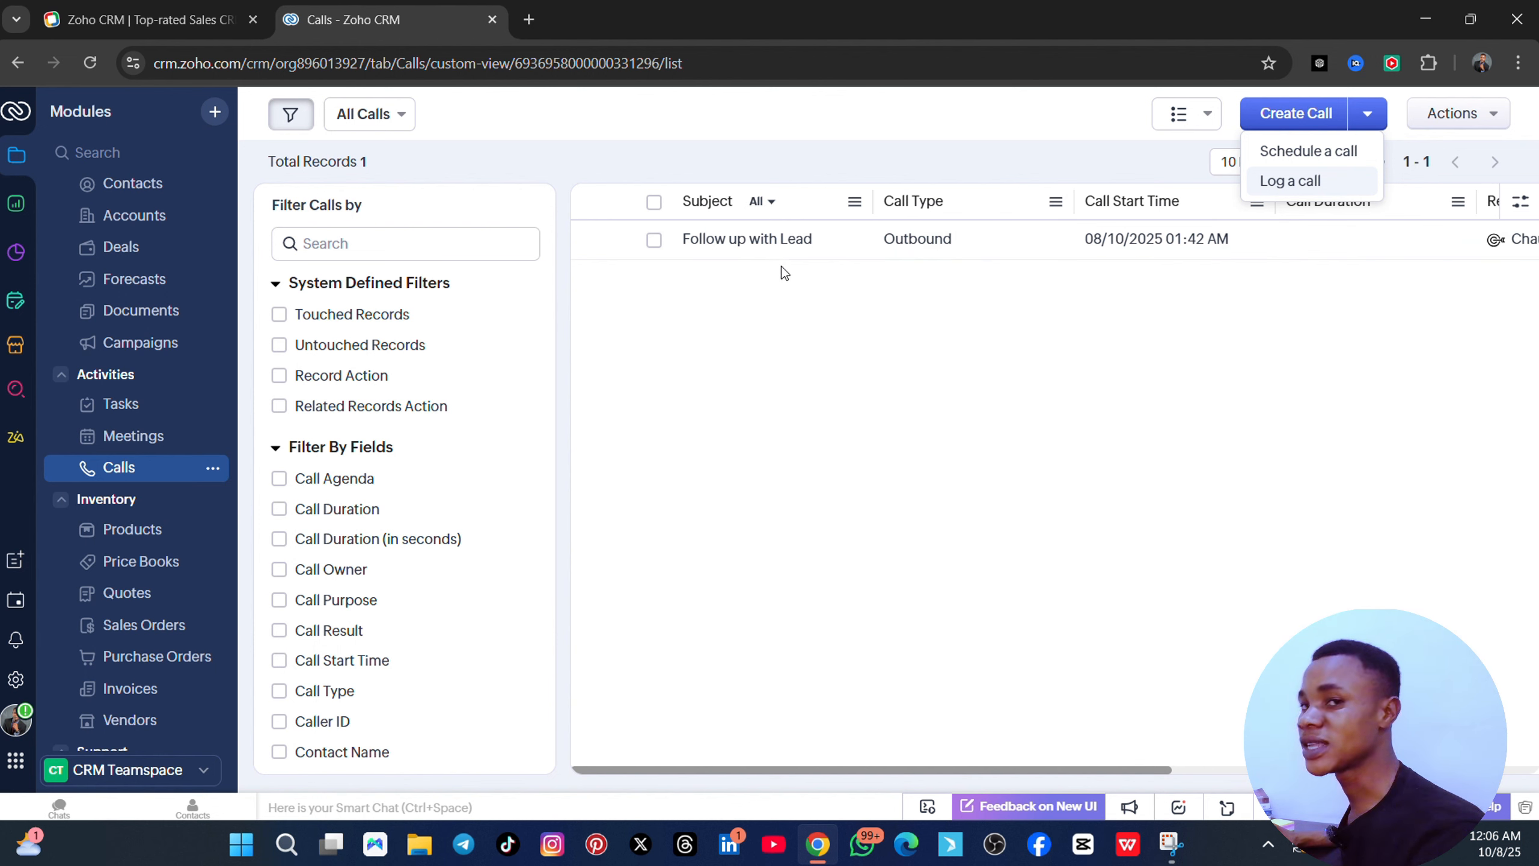
left_click(1061, 765)
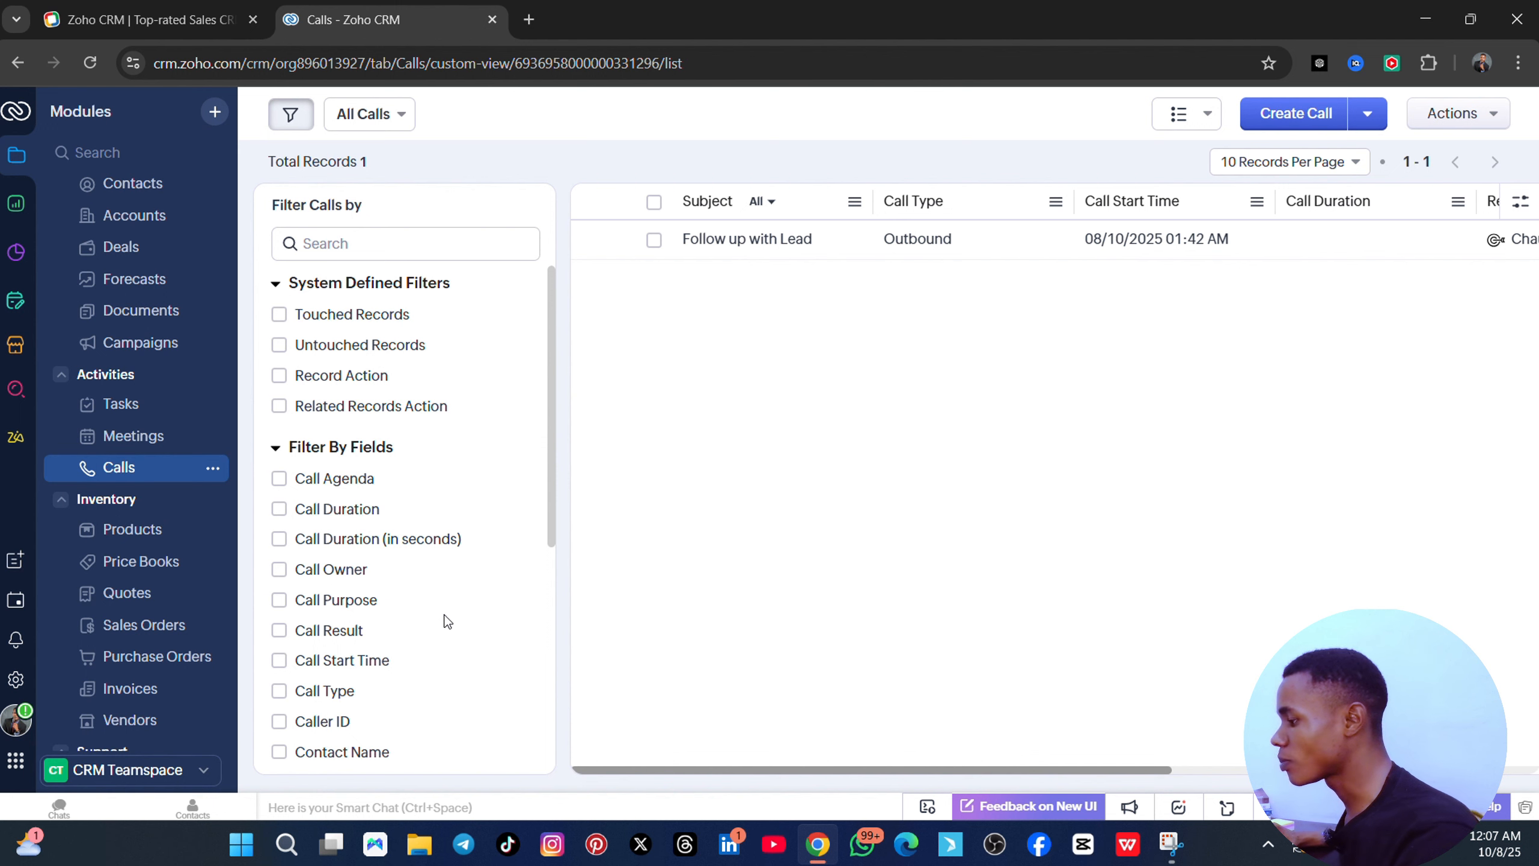
scroll(405, 543, "down", 1)
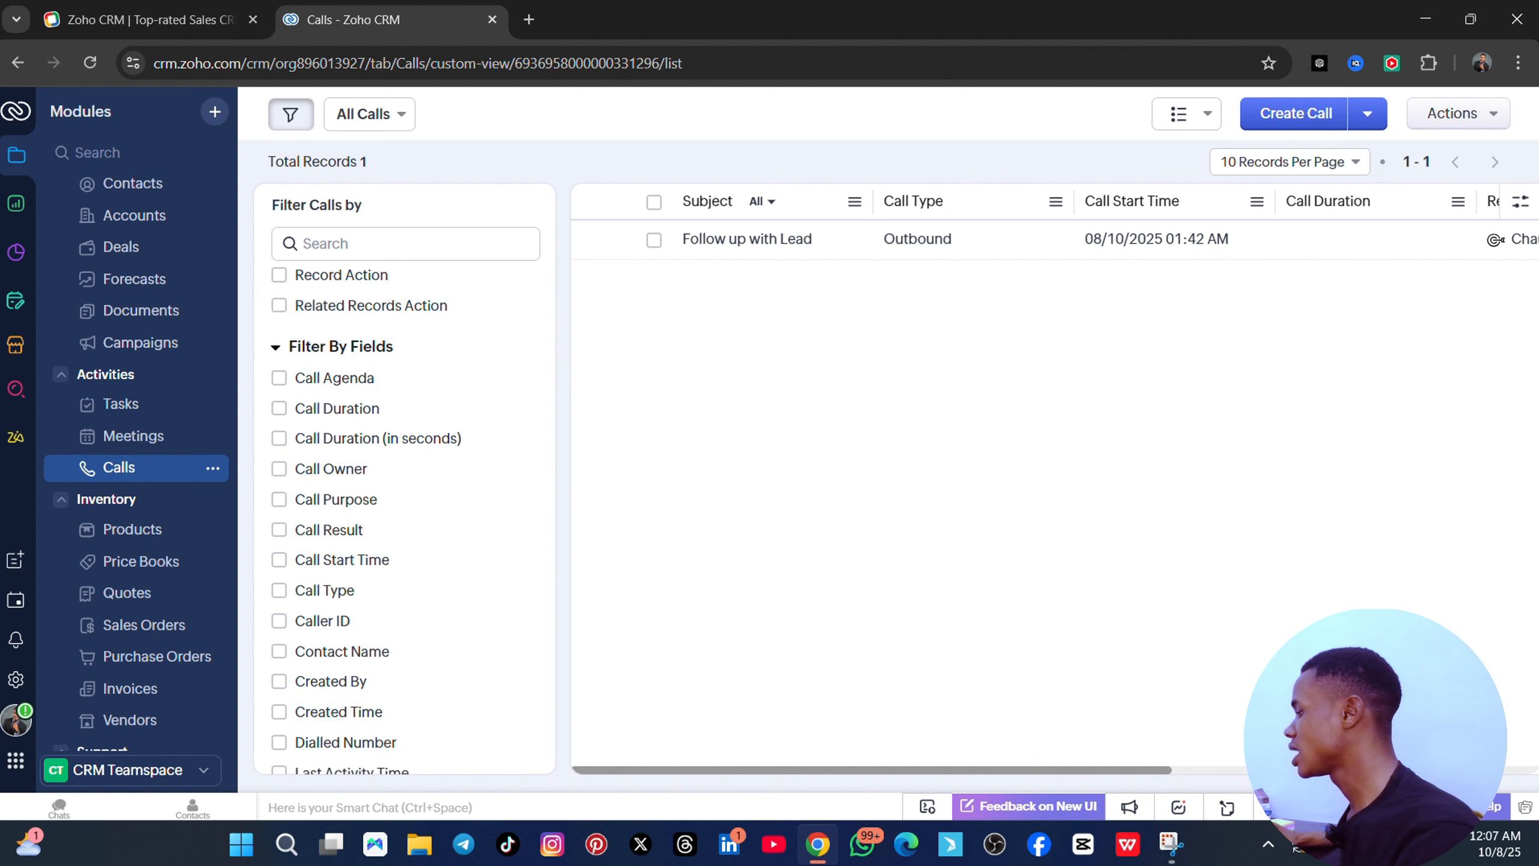
mouse_move(861, 771)
left_mouse_down()
mouse_move(1235, 771)
mouse_move(848, 776)
left_mouse_up()
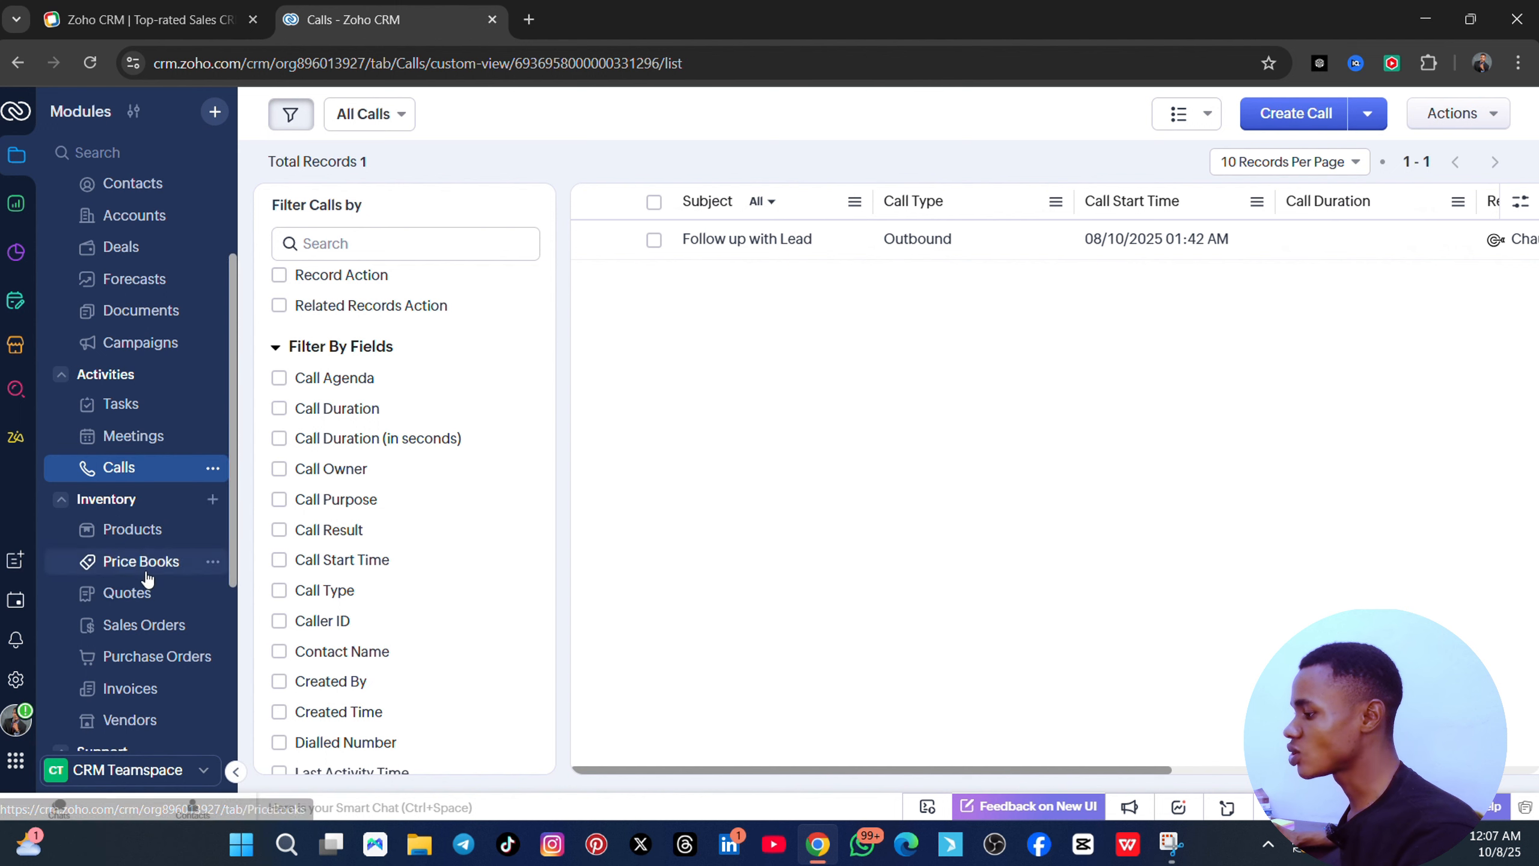
scroll(146, 579, "down", 2)
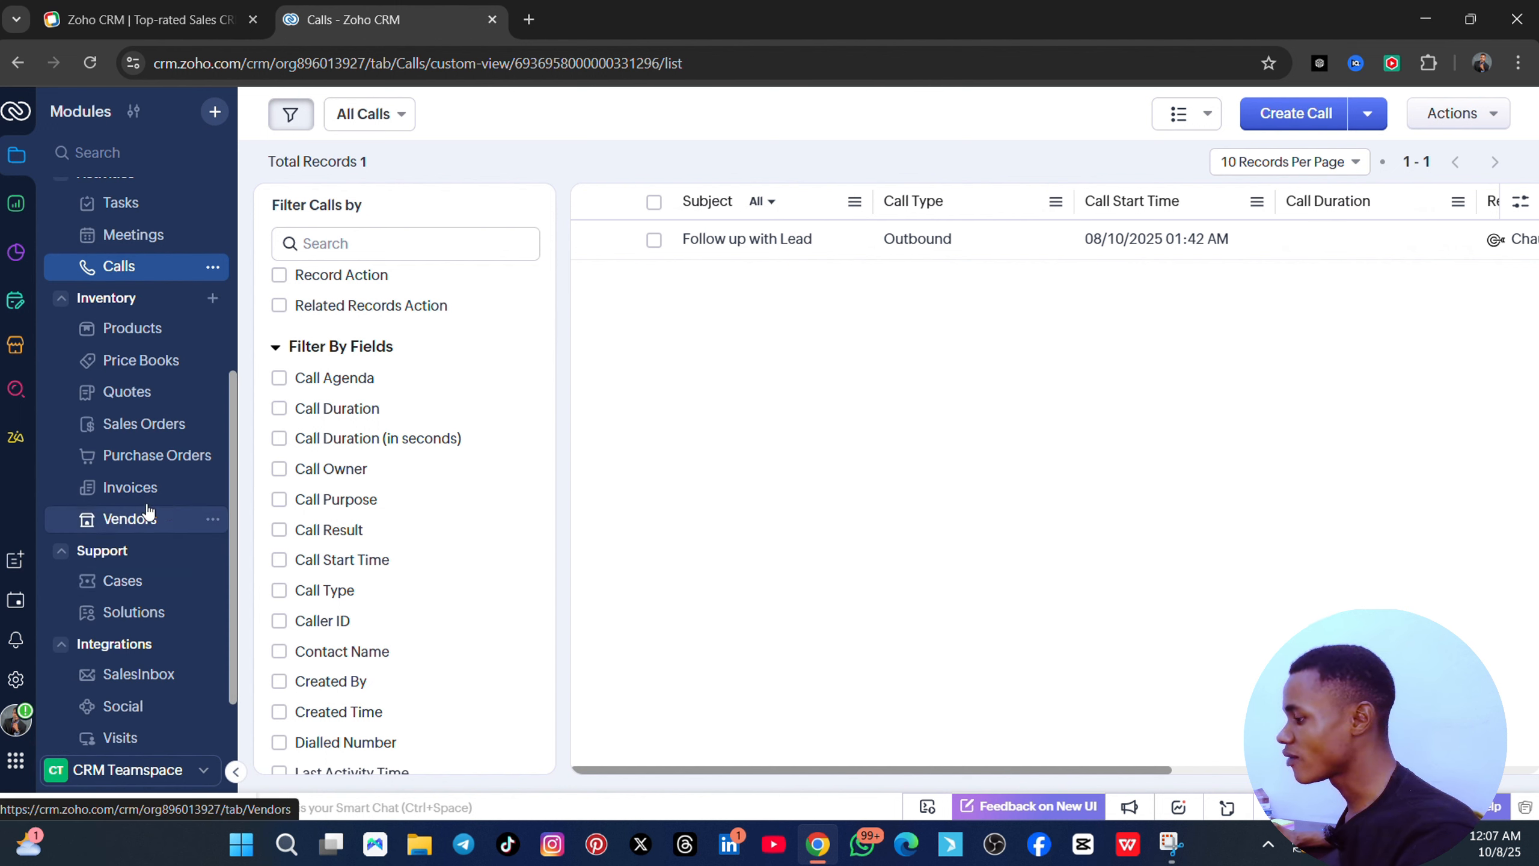
scroll(103, 612, "down", 1)
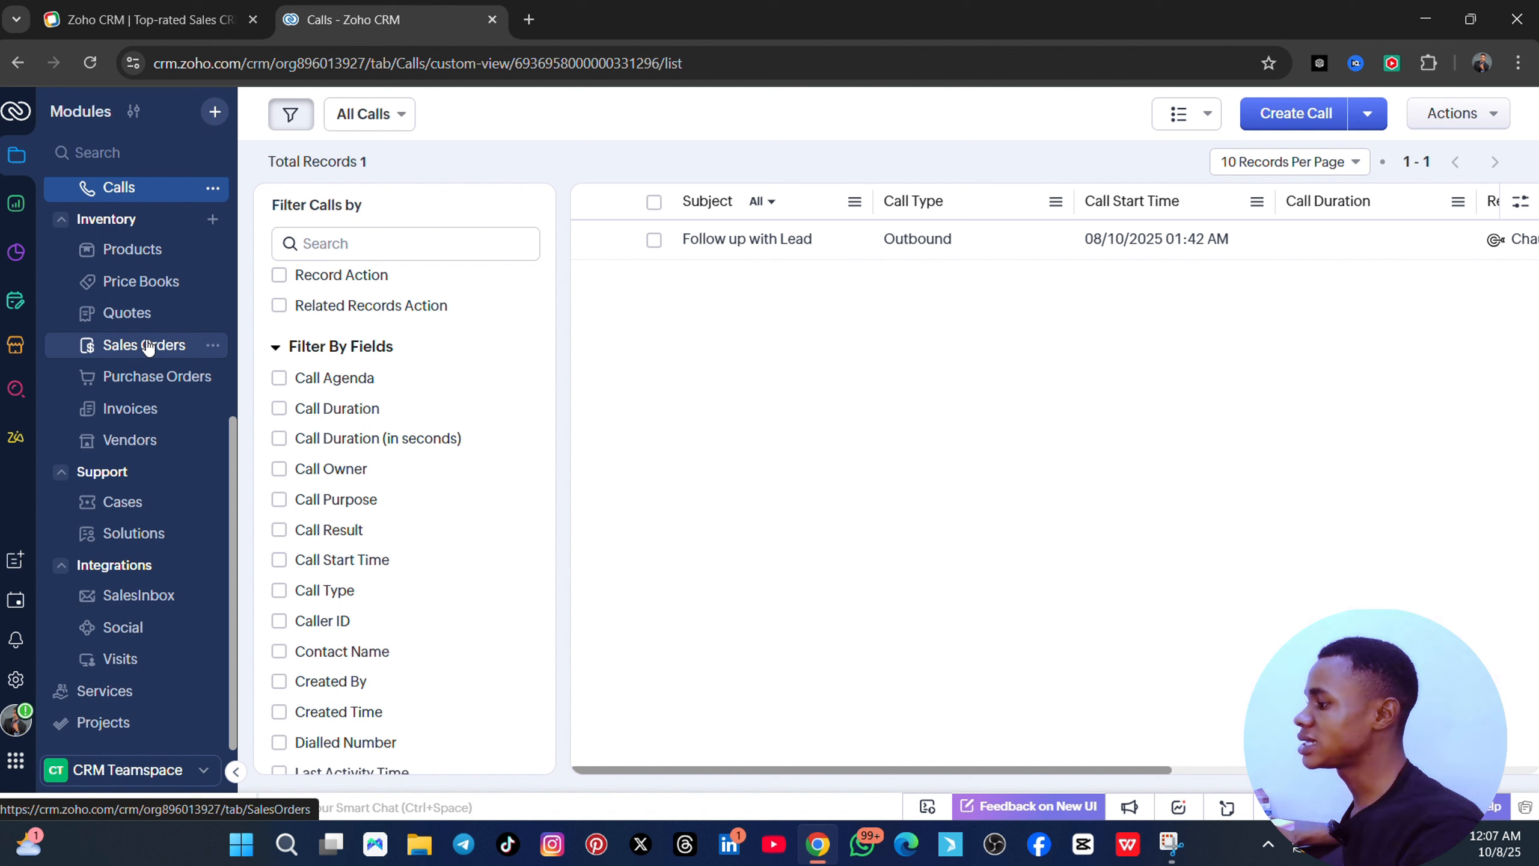
scroll(154, 251, "up", 5)
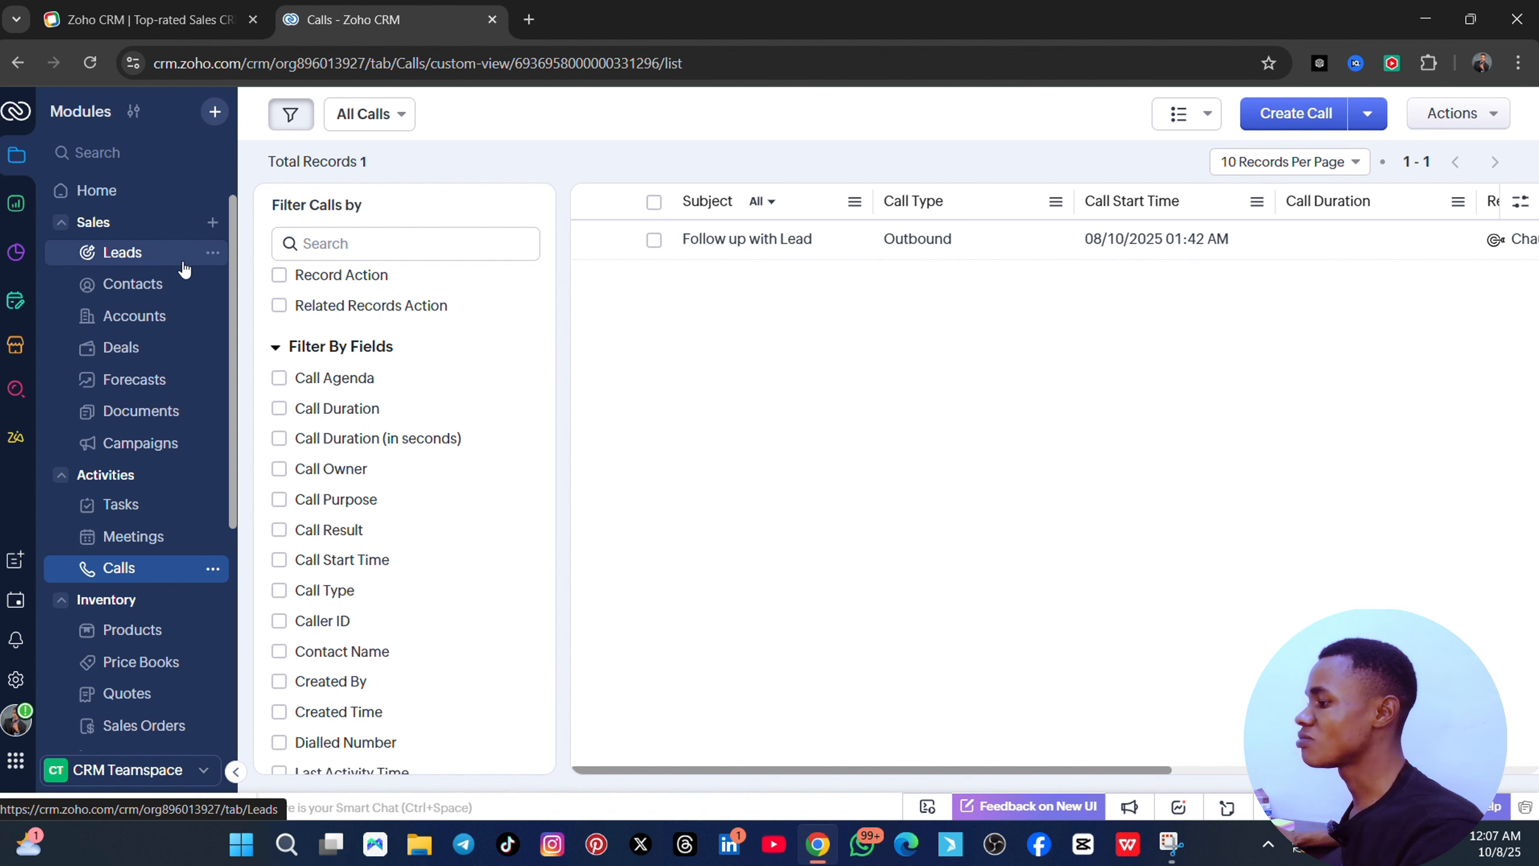